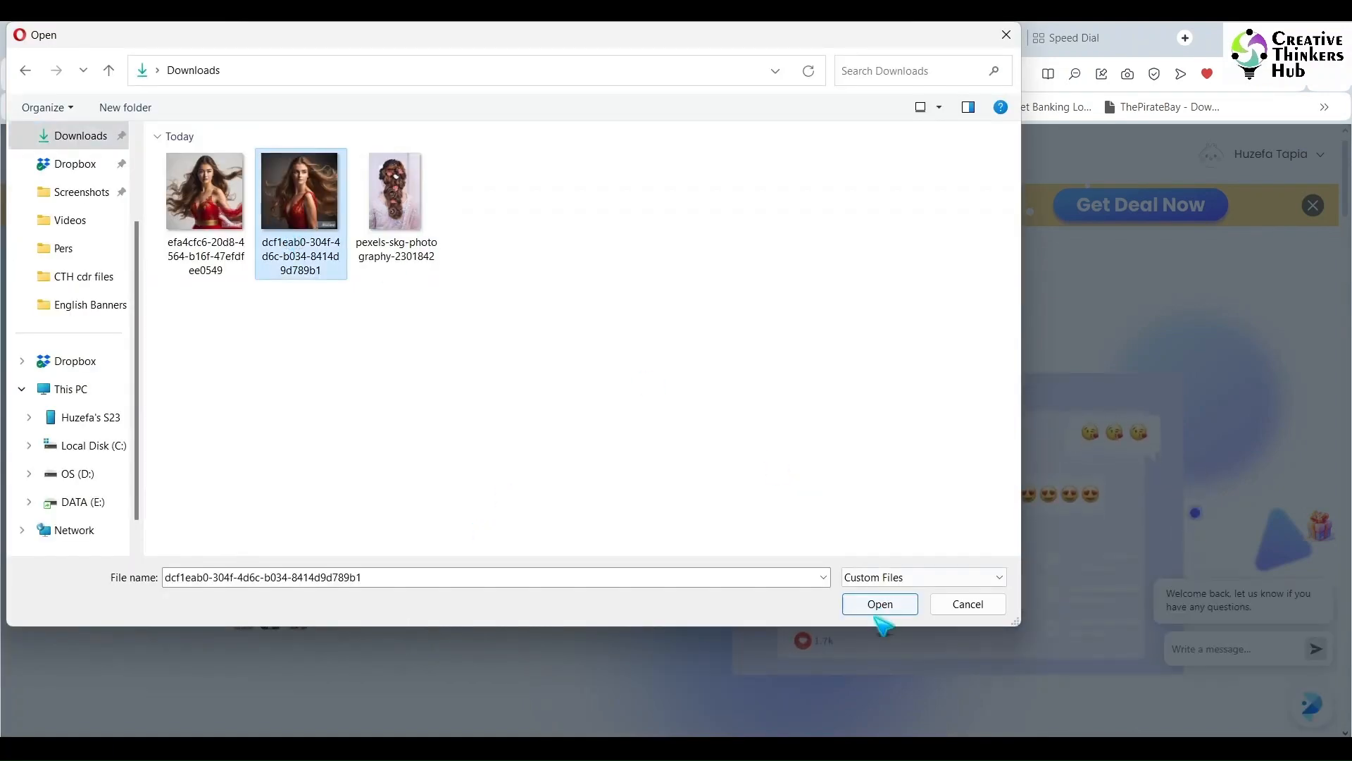
Step: Upload dcf1eab0-304f-4d6c-b034-8414d9d789b1 for background removal and open the cutout for refinement
click(880, 607)
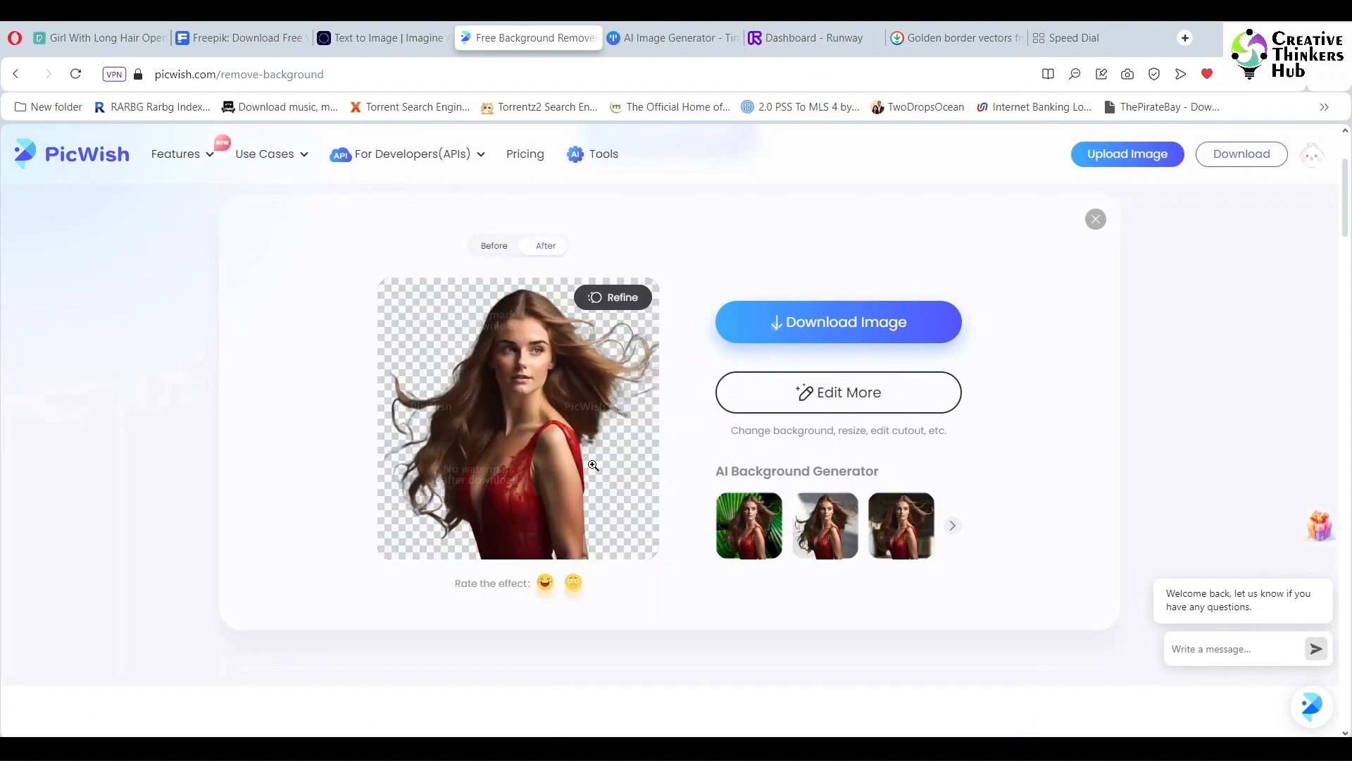
click(858, 393)
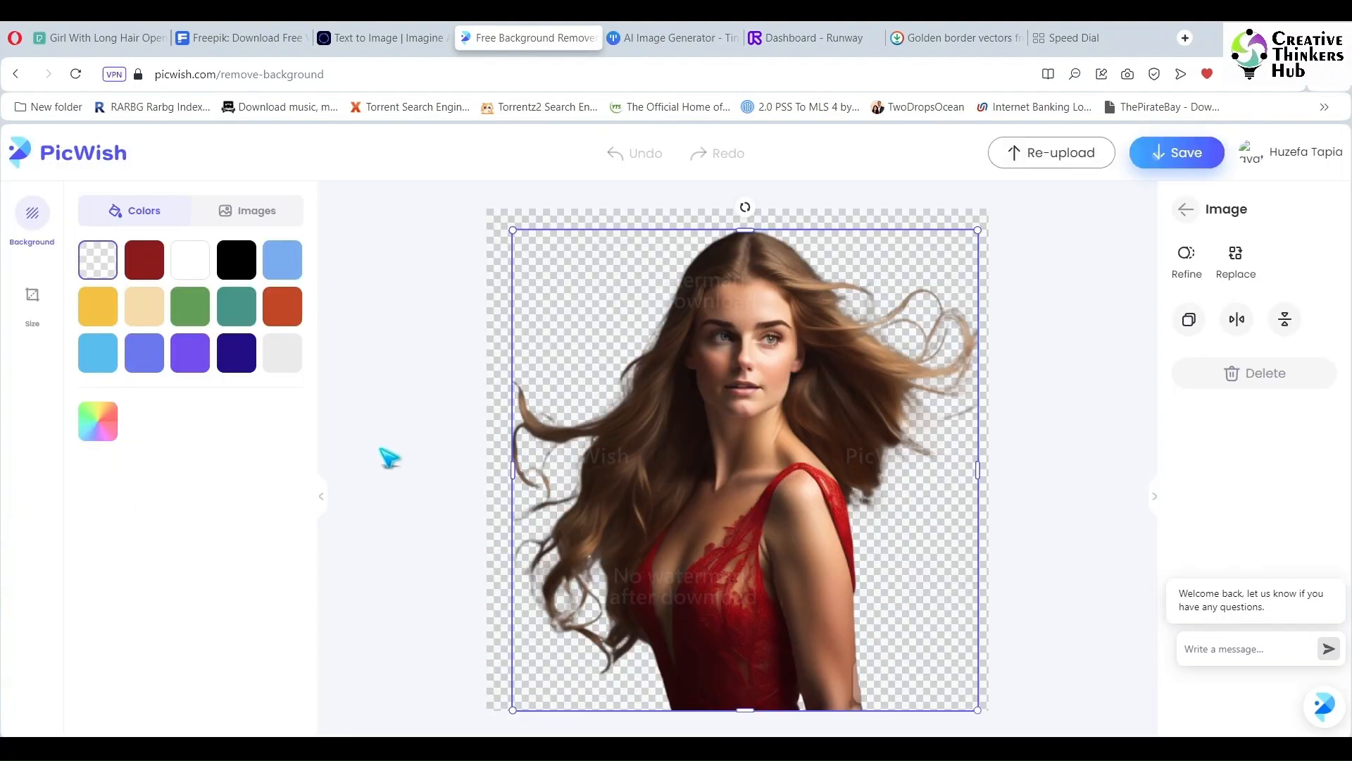
click(1188, 279)
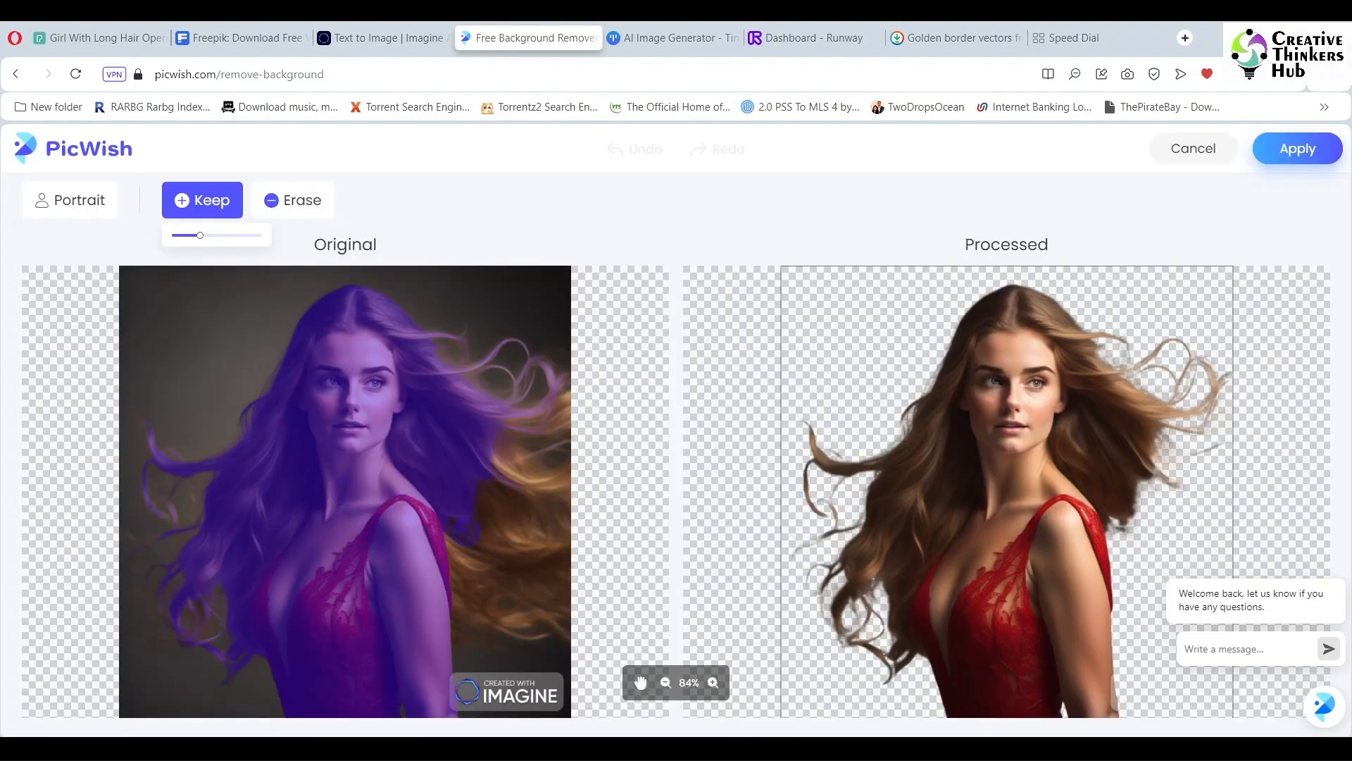
Step: Restore the missing flowing hair beside the woman's shoulder in the cutout with the Keep brush
scroll(451, 529, up, 5)
mouse_move(466, 525)
mouse_down()
mouse_move(481, 568)
mouse_move(462, 608)
mouse_move(543, 355)
mouse_move(562, 364)
mouse_move(677, 309)
mouse_move(611, 335)
mouse_move(664, 341)
mouse_move(553, 369)
mouse_move(658, 393)
mouse_move(669, 429)
mouse_move(510, 493)
mouse_move(510, 518)
mouse_move(654, 559)
mouse_move(582, 566)
mouse_move(671, 587)
mouse_move(567, 618)
mouse_move(562, 638)
mouse_move(637, 640)
mouse_up()
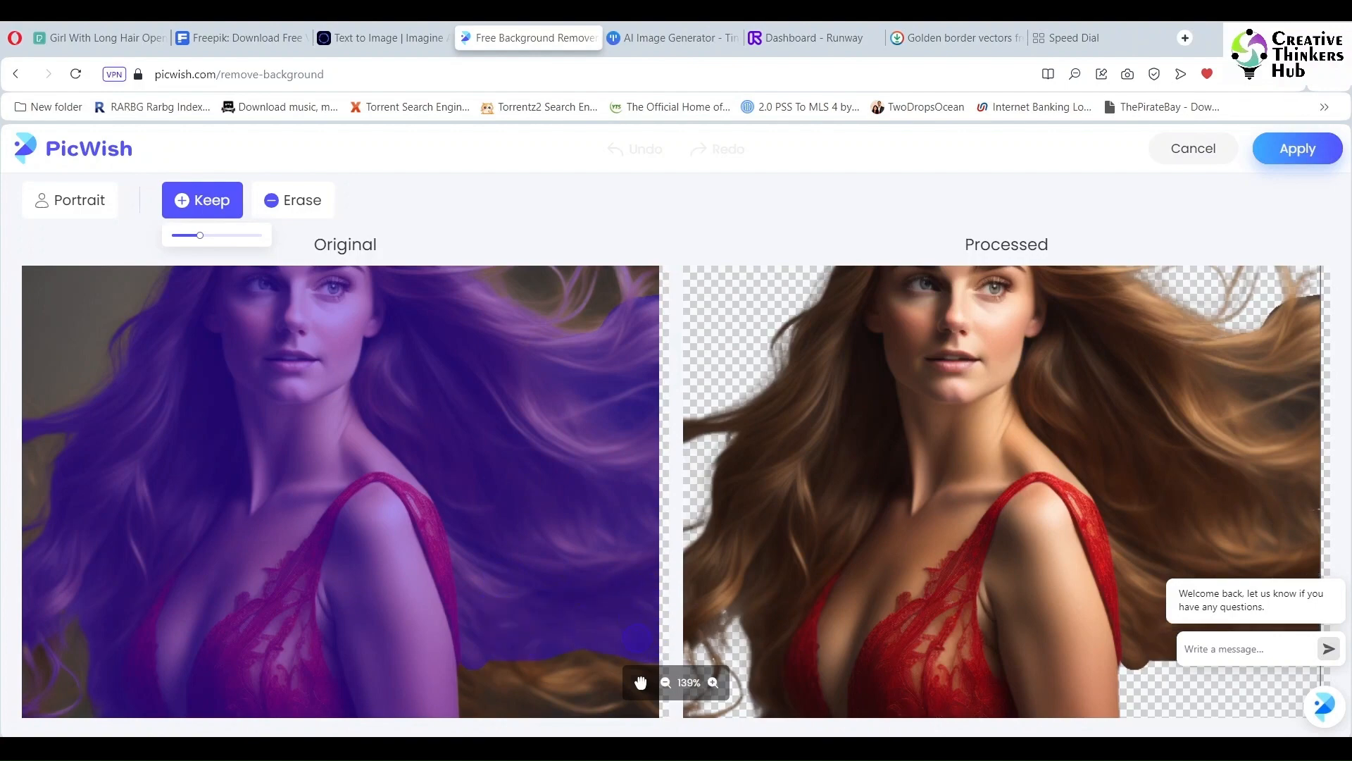
scroll(565, 380, down, 7)
scroll(568, 352, up, 8)
scroll(569, 423, down, 6)
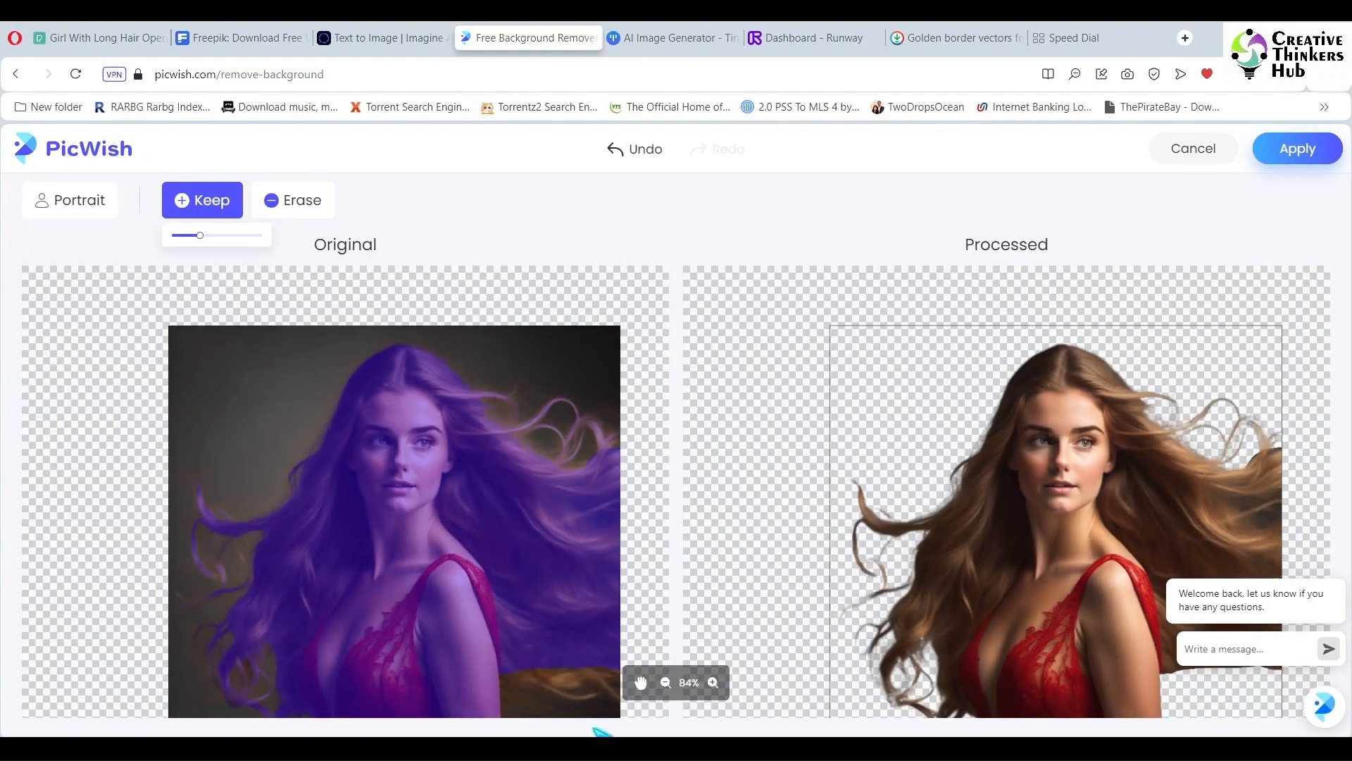
scroll(571, 712, up, 5)
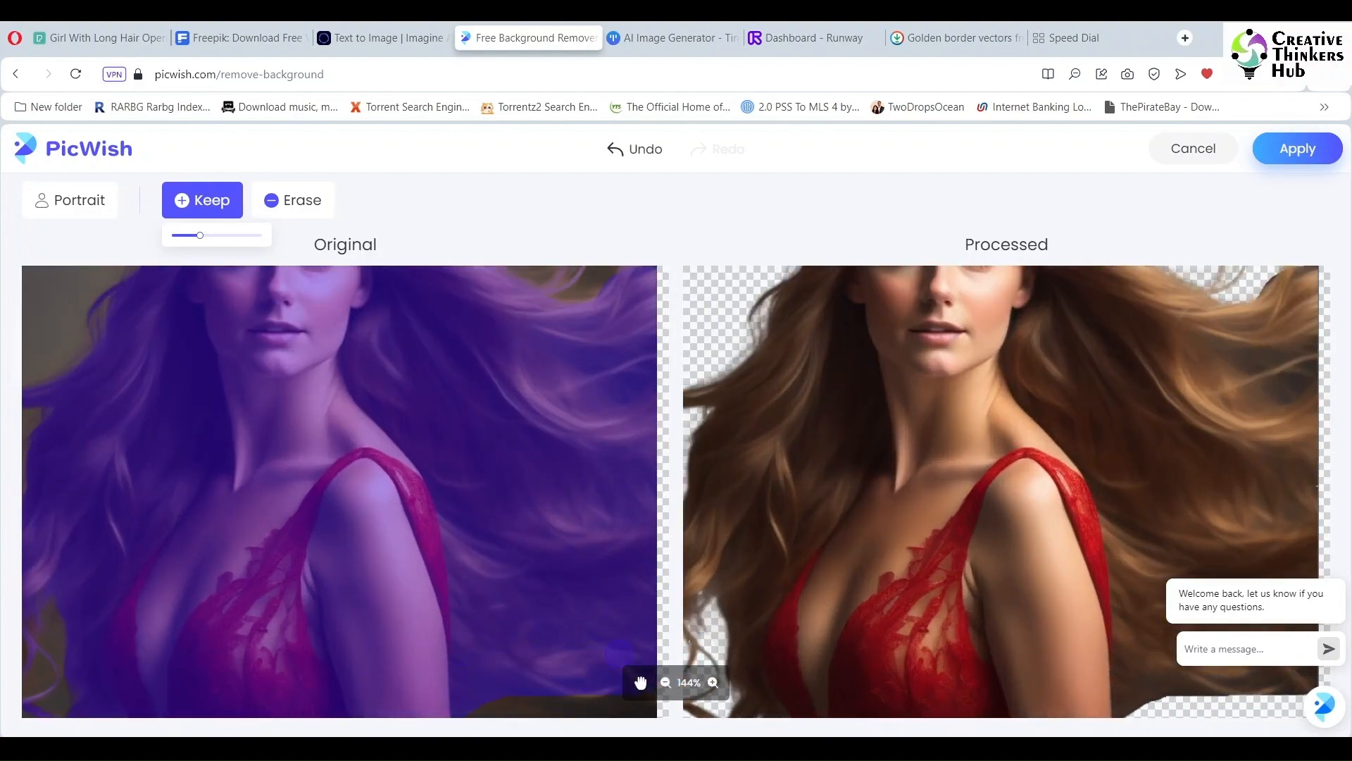
scroll(634, 682, down, 3)
Step: Shape the lower edge of the restored hair with the Erase and Keep brushes, and download the refined cutout as a free image
click(641, 682)
scroll(538, 423, up, 8)
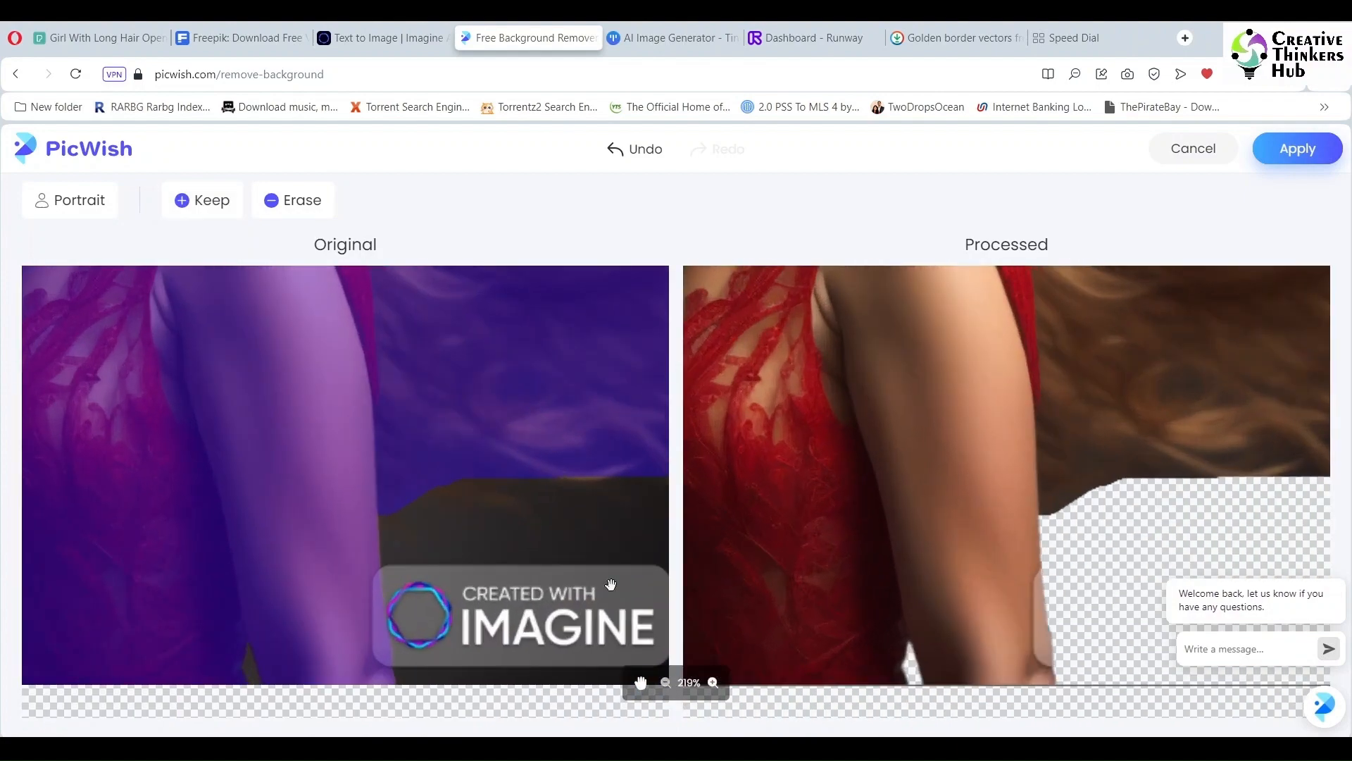
click(293, 200)
mouse_move(508, 474)
mouse_down()
mouse_move(655, 484)
mouse_move(507, 483)
mouse_move(444, 500)
mouse_move(576, 493)
mouse_move(642, 639)
mouse_move(493, 455)
mouse_move(606, 472)
mouse_up()
click(202, 200)
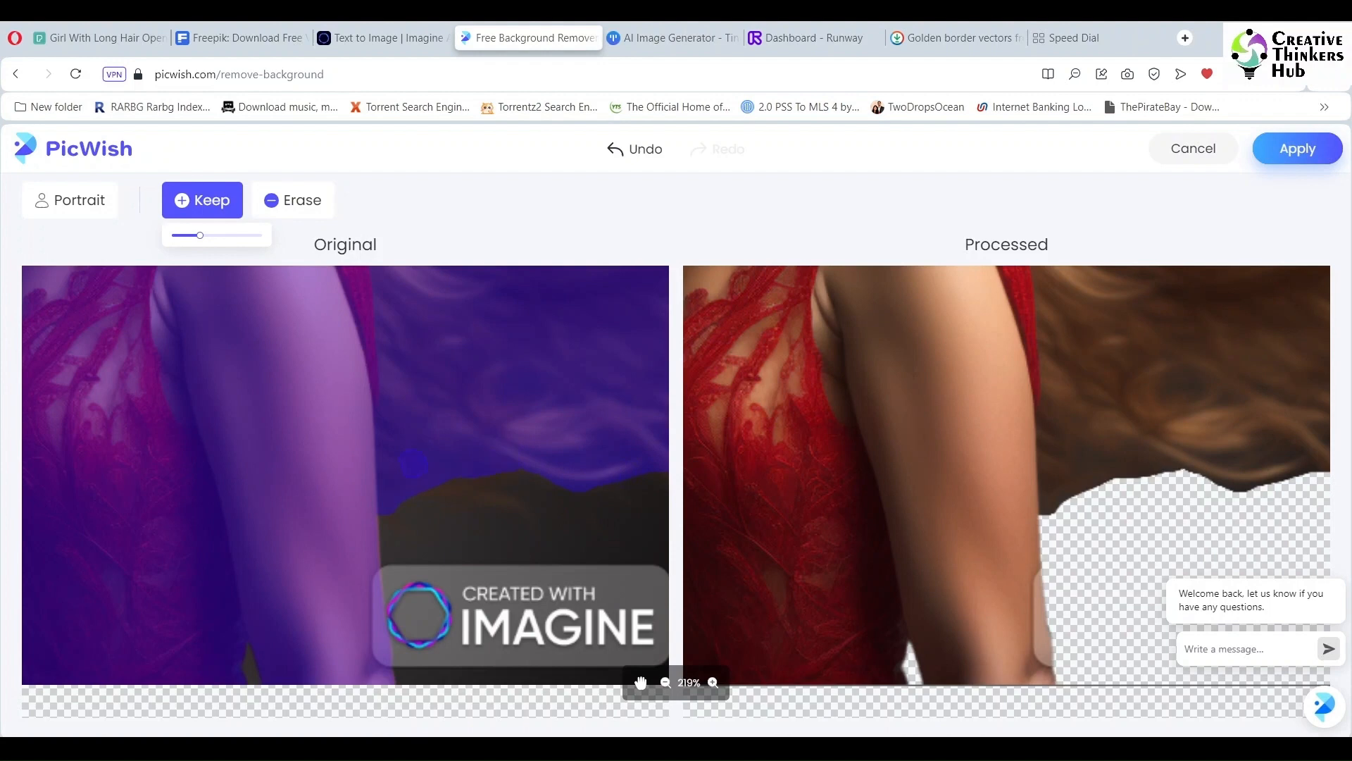
scroll(797, 486, down, 7)
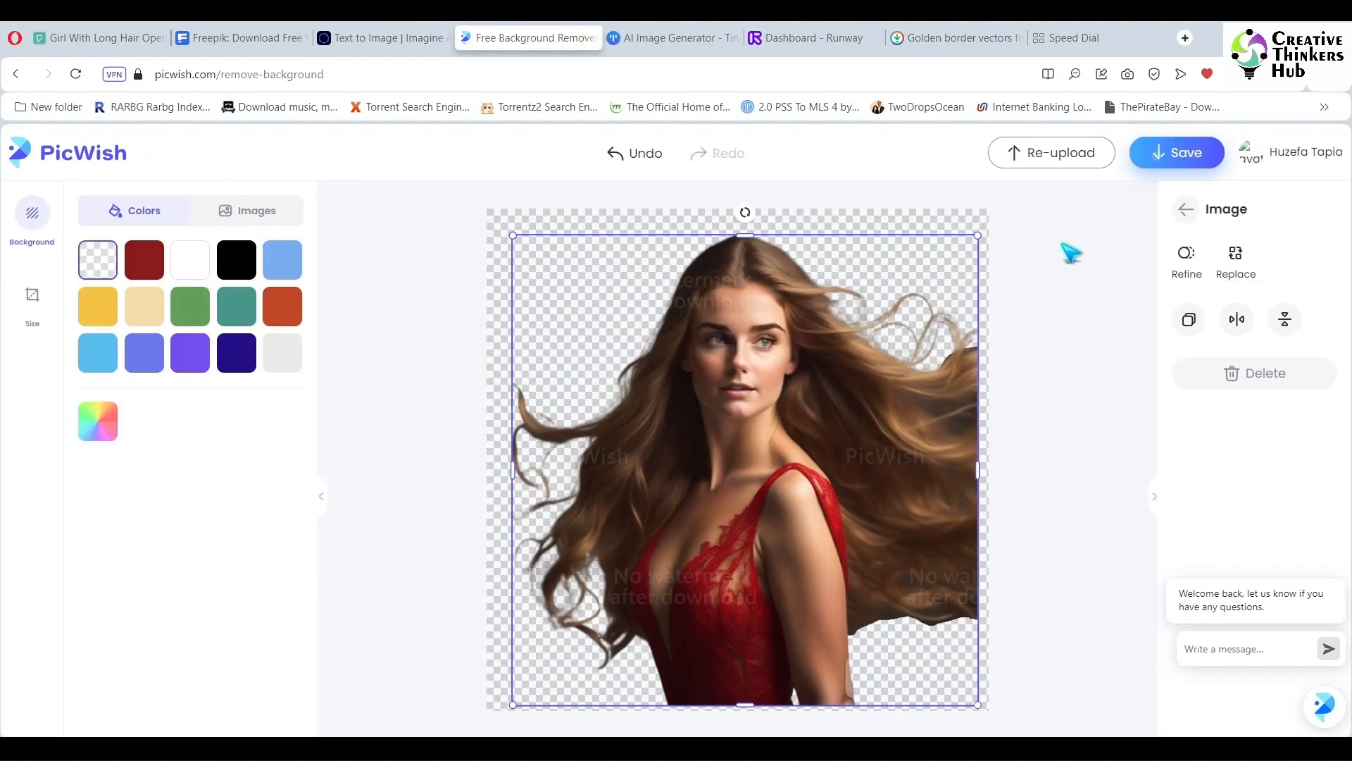
mouse_move(1160, 160)
click(1173, 217)
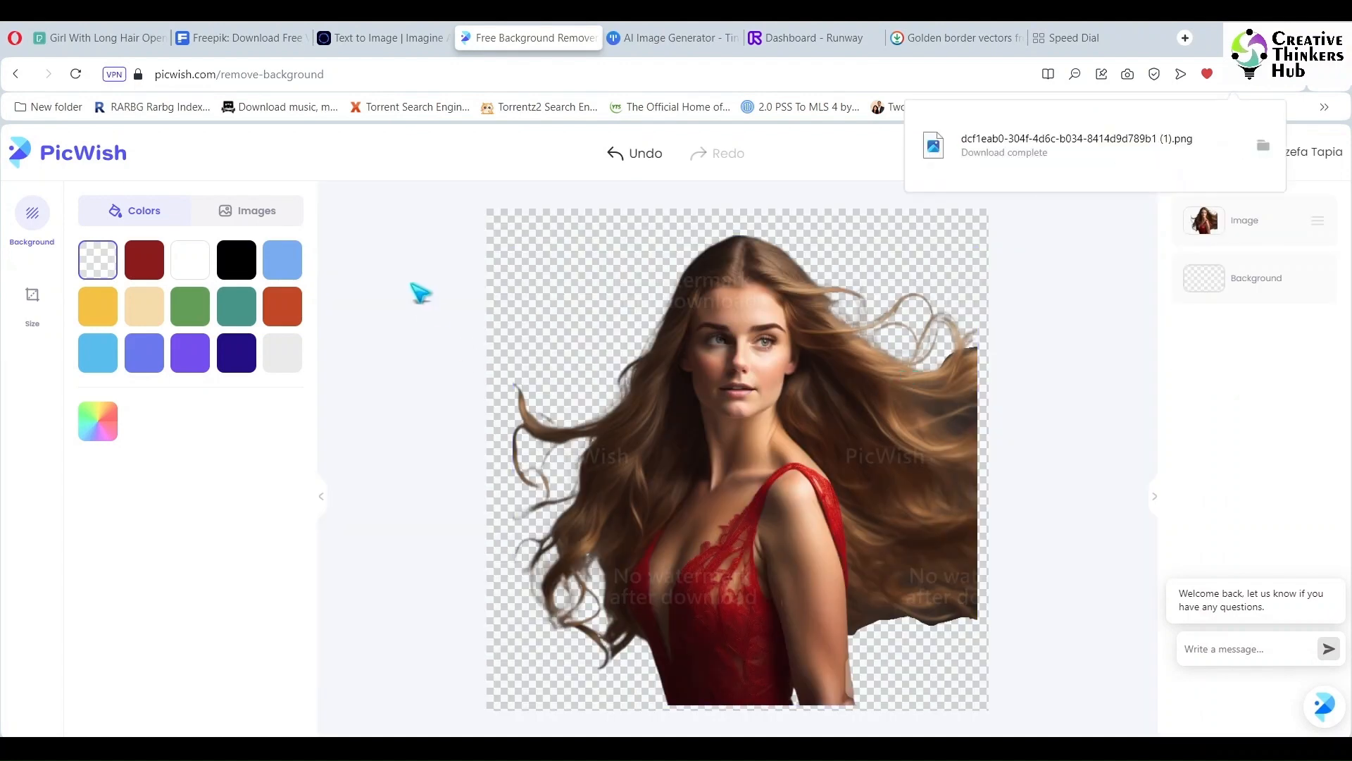
Step: Remove the background from the efa4cfc6-20d8-4564-b16f-47efdfee0549 image and download the cutout as a free image
click(102, 145)
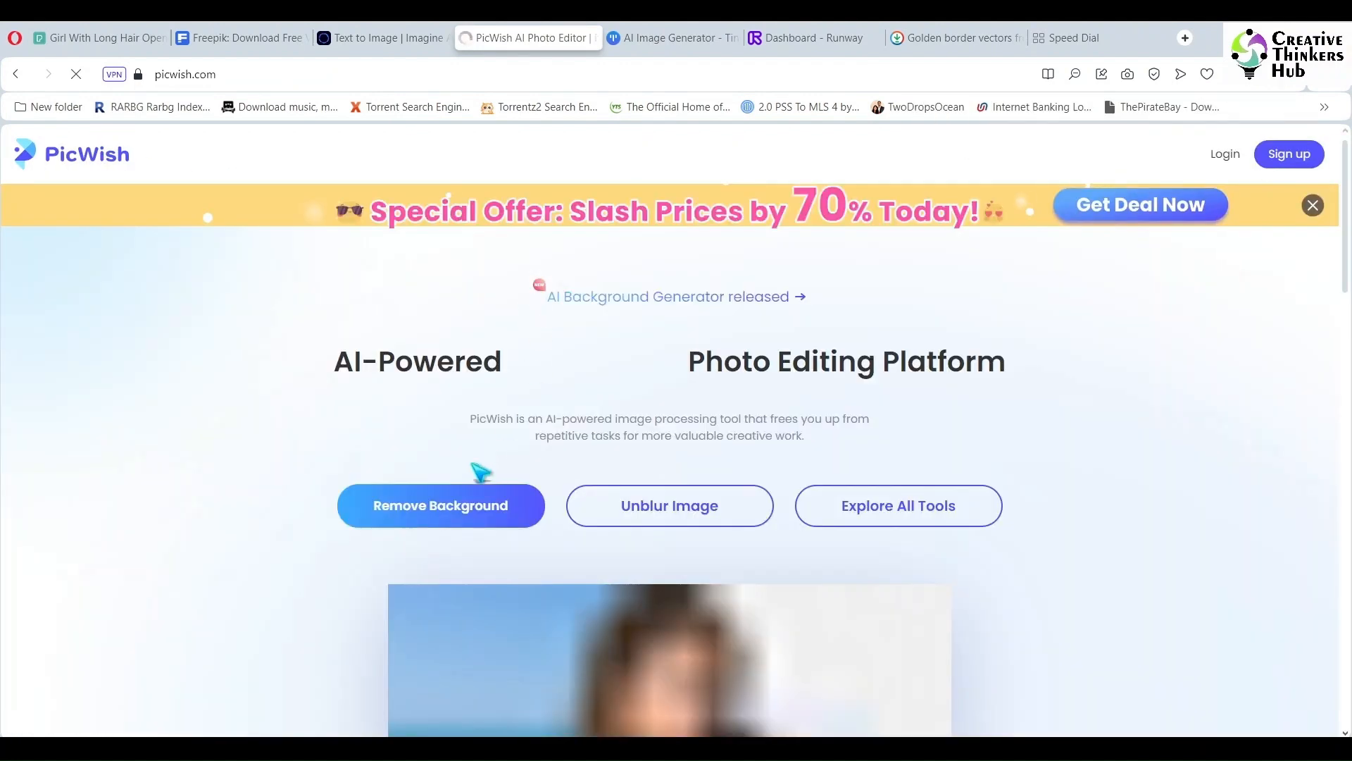
click(455, 516)
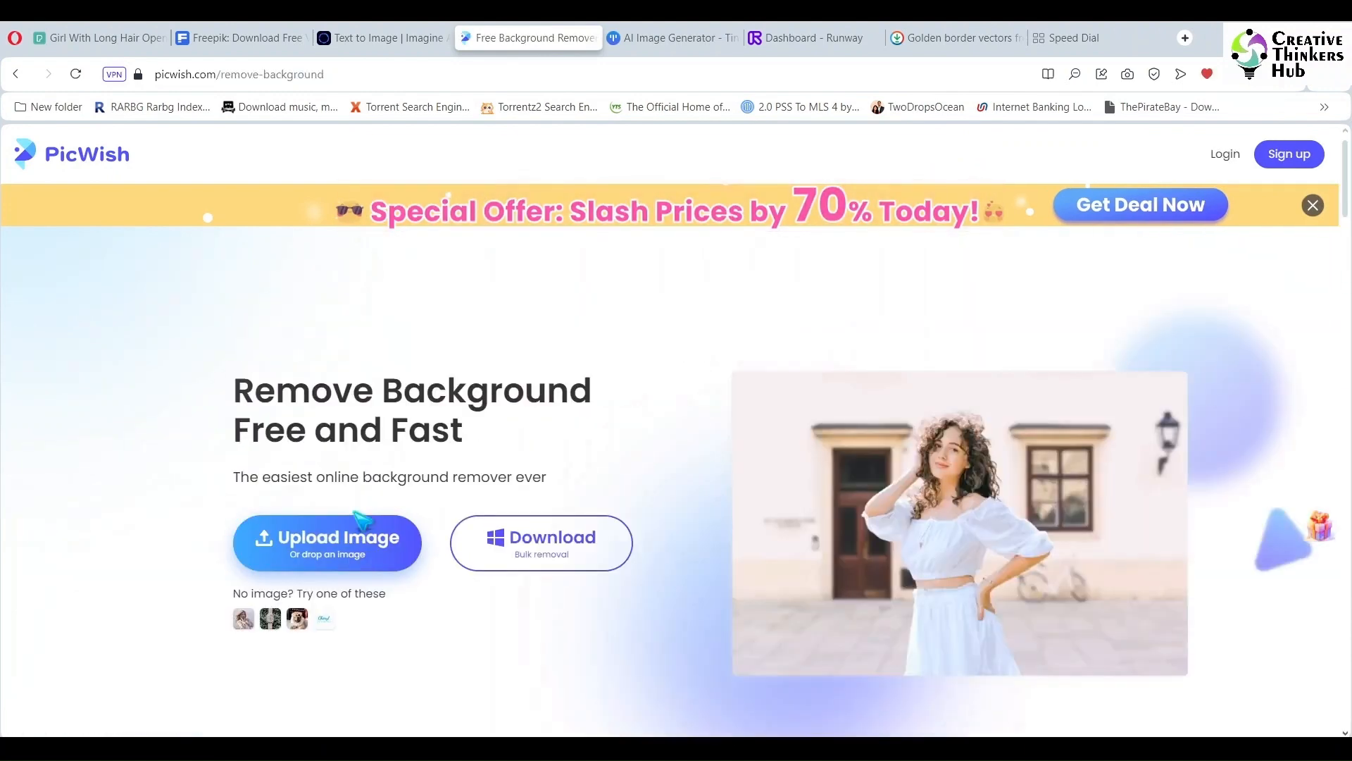
click(356, 537)
click(411, 563)
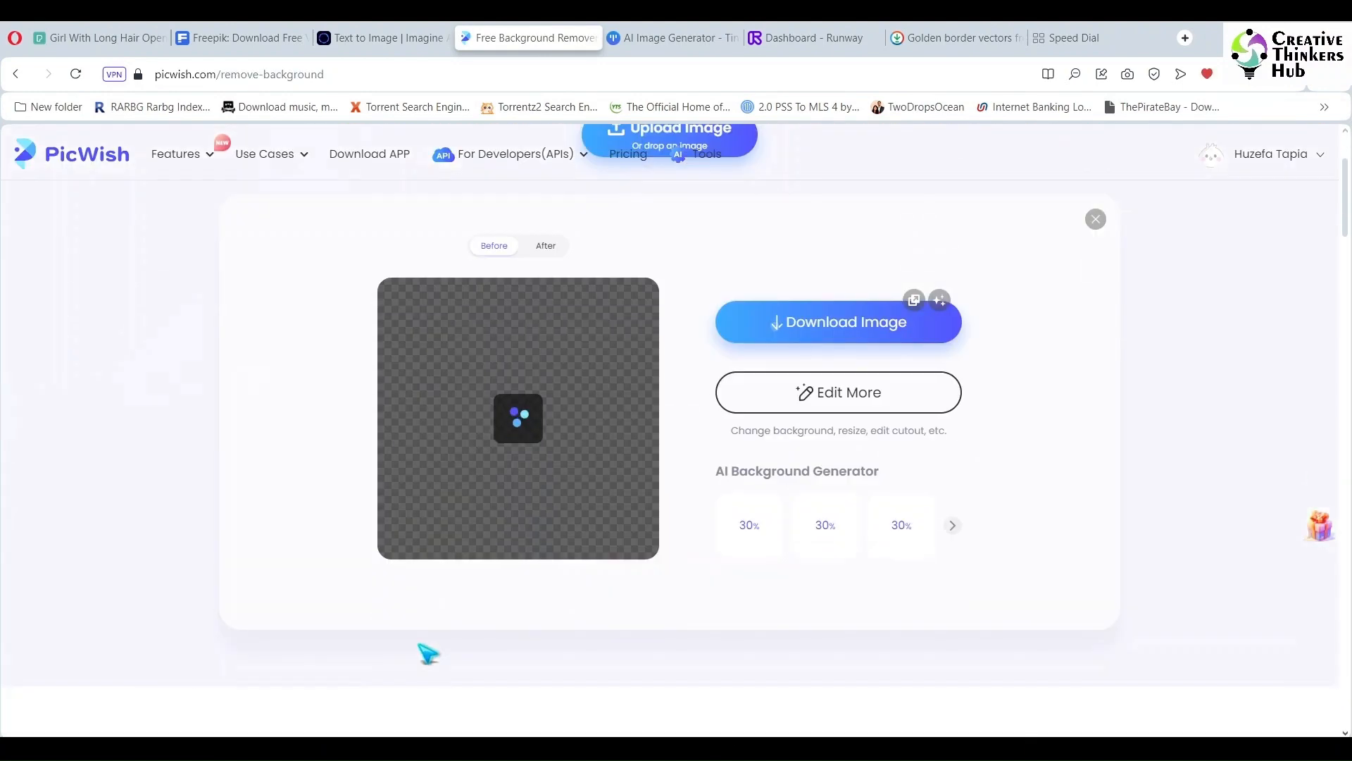
click(838, 392)
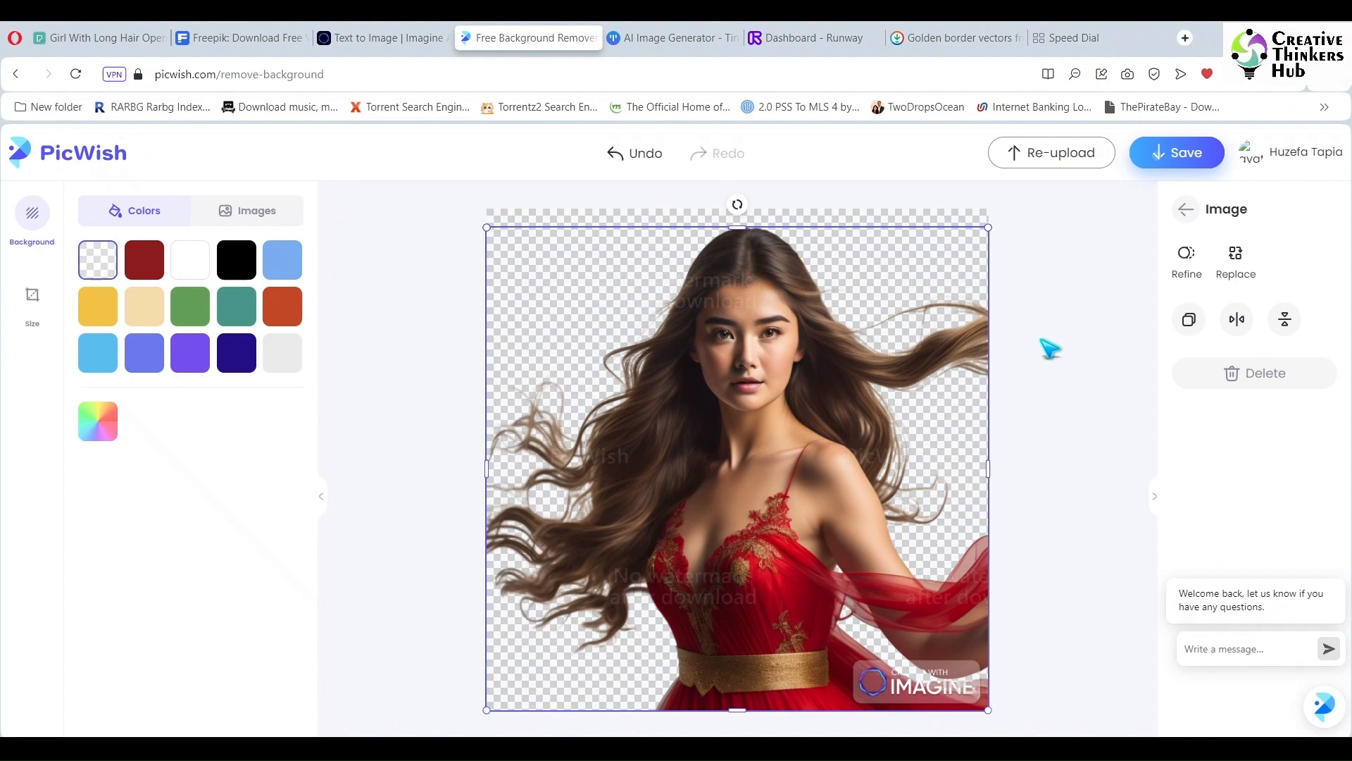
mouse_move(1195, 164)
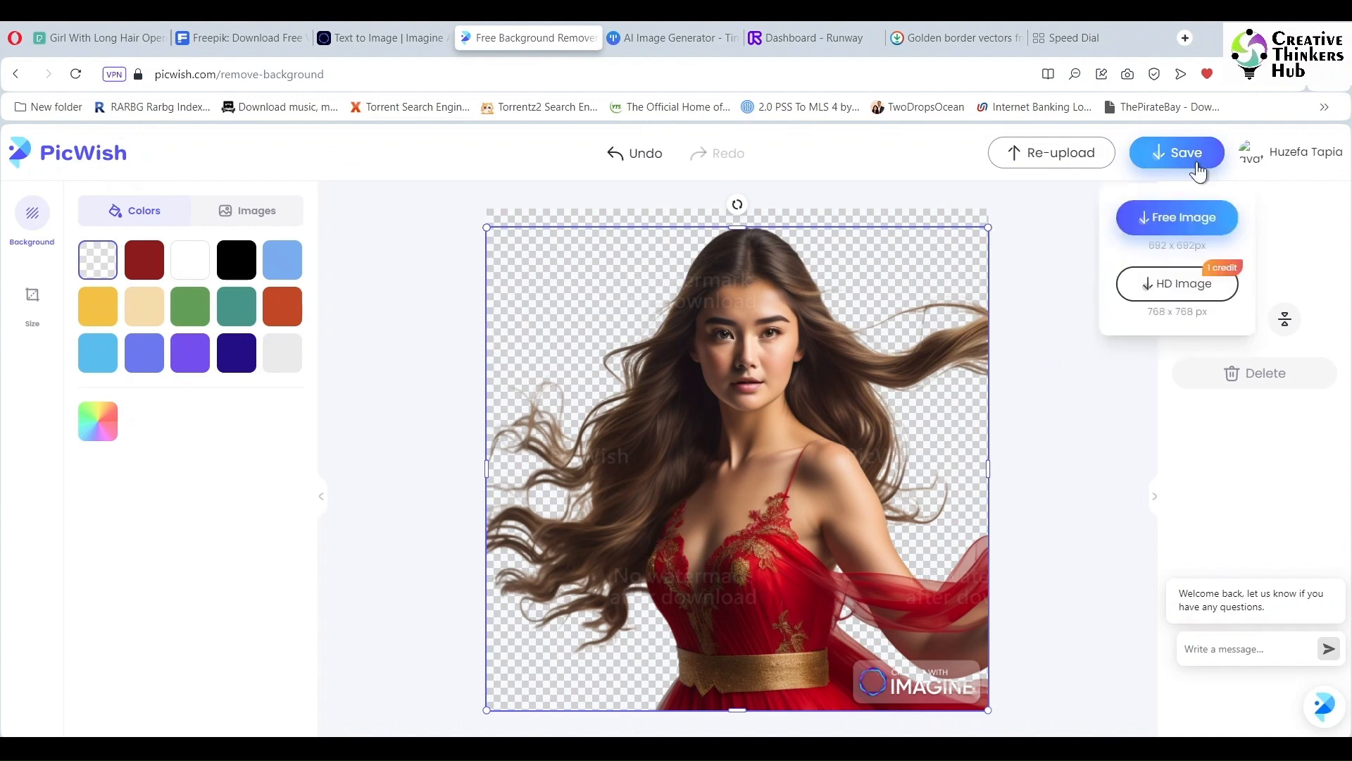
click(1190, 218)
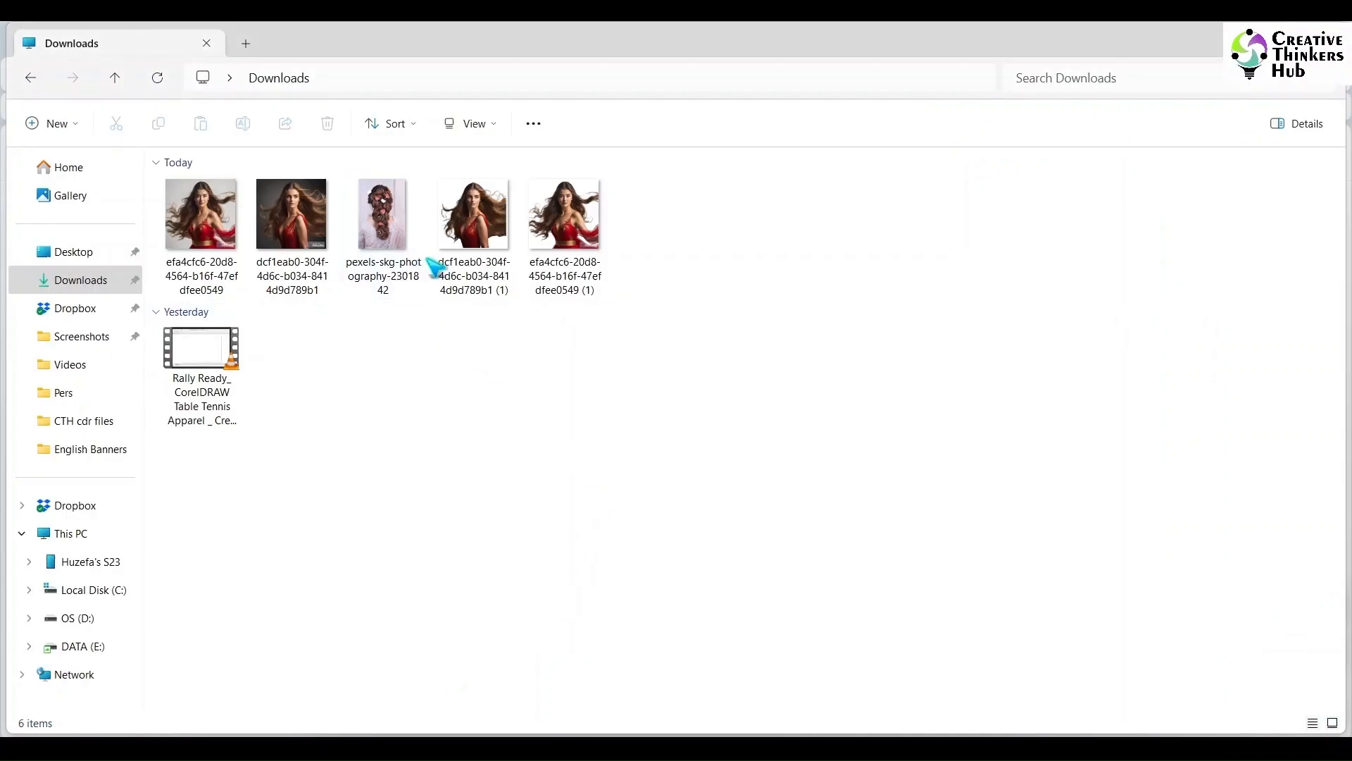
Step: Delete the pexels-skg-photography-2301842 photo from Downloads and place both cutout images in the blank CorelDRAW document
click(420, 264)
key(Delete)
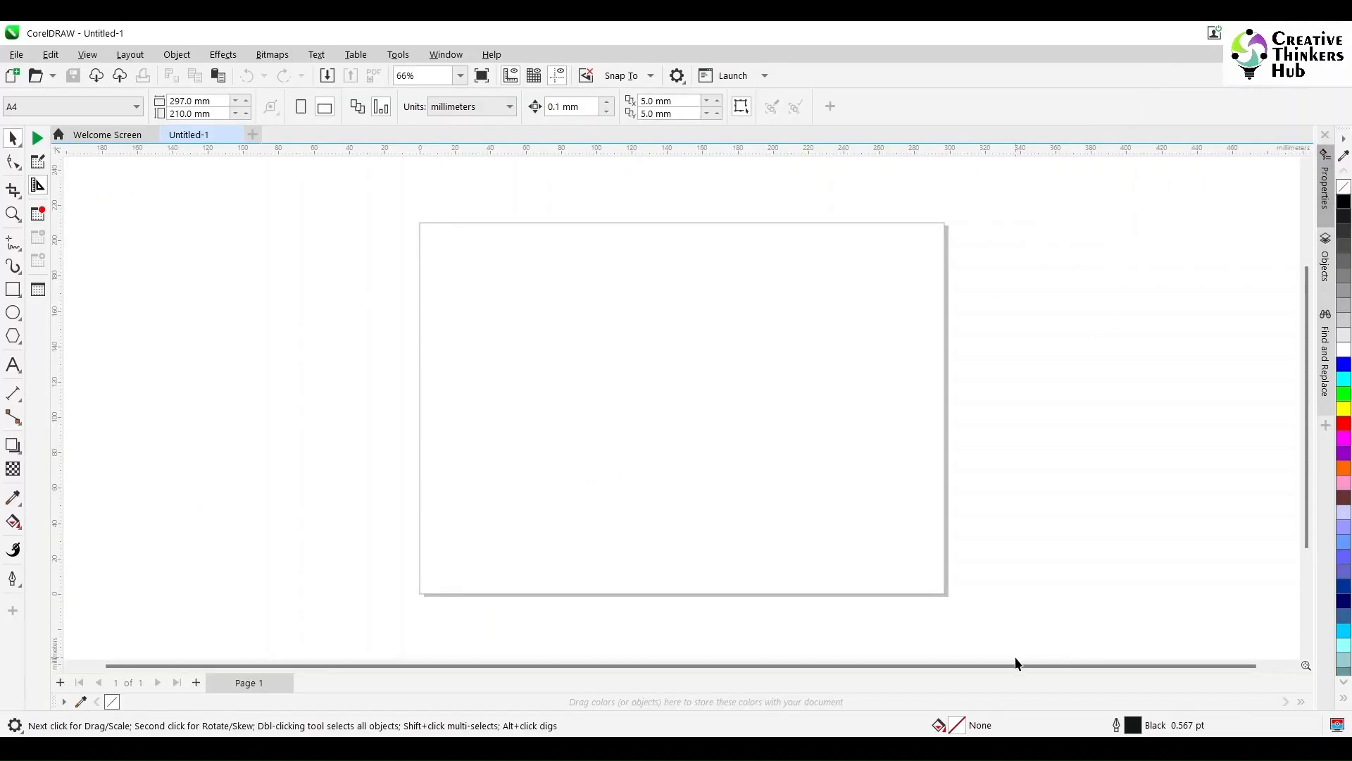
click(514, 748)
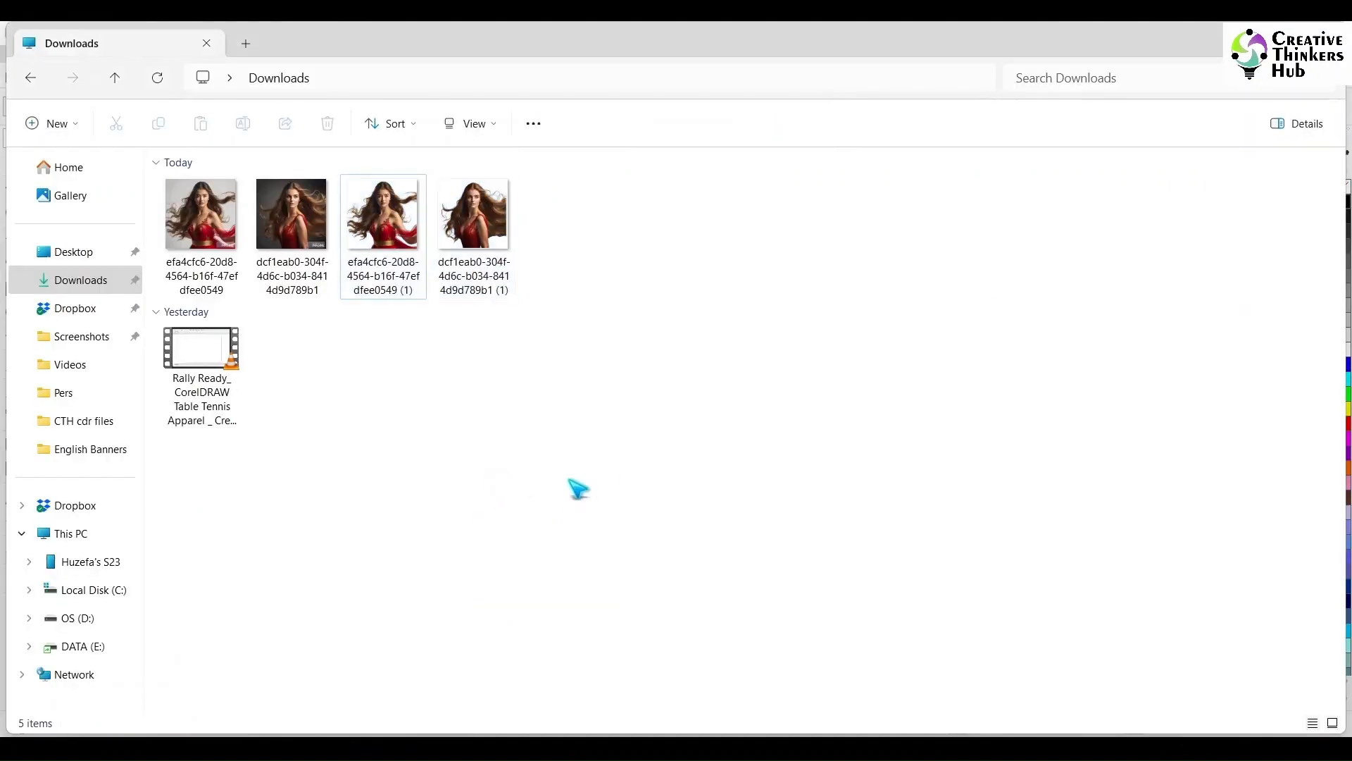
drag(577, 487, 468, 407)
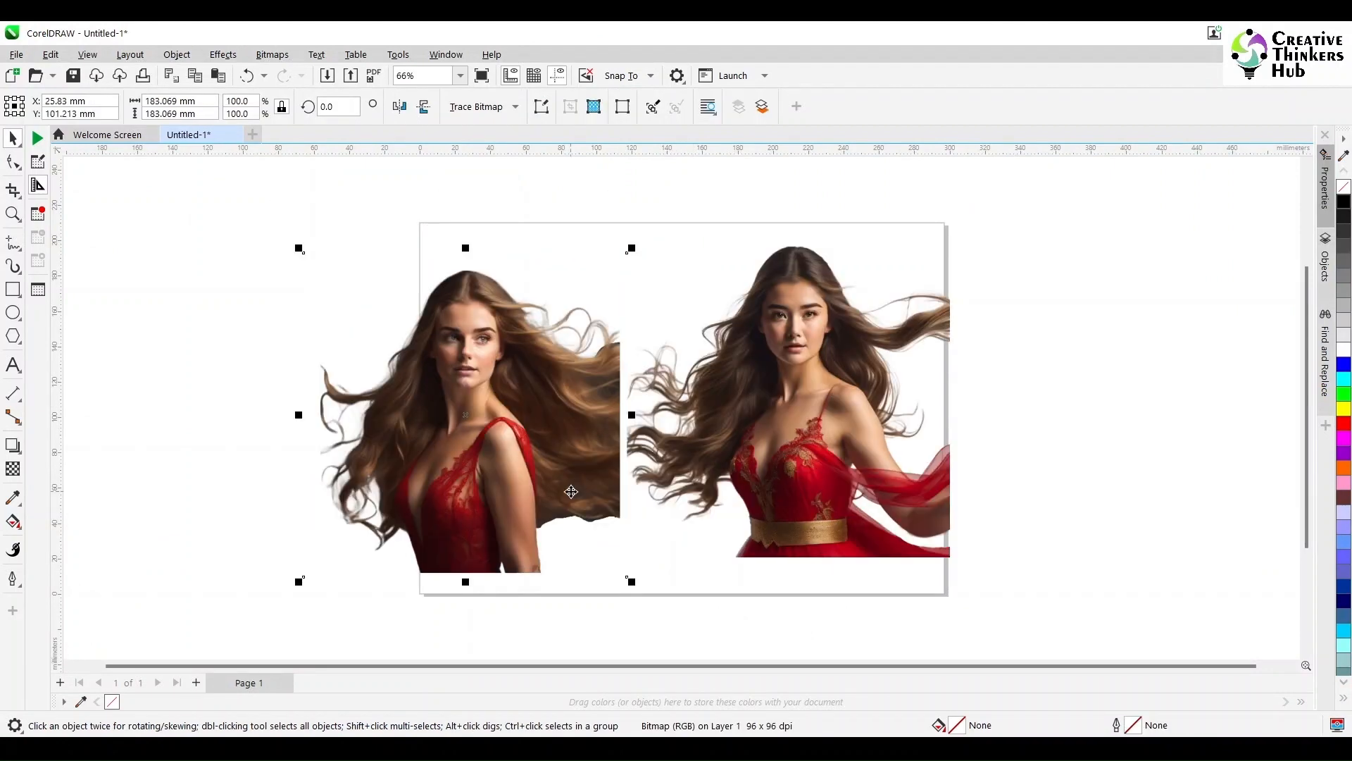
mouse_move(514, 748)
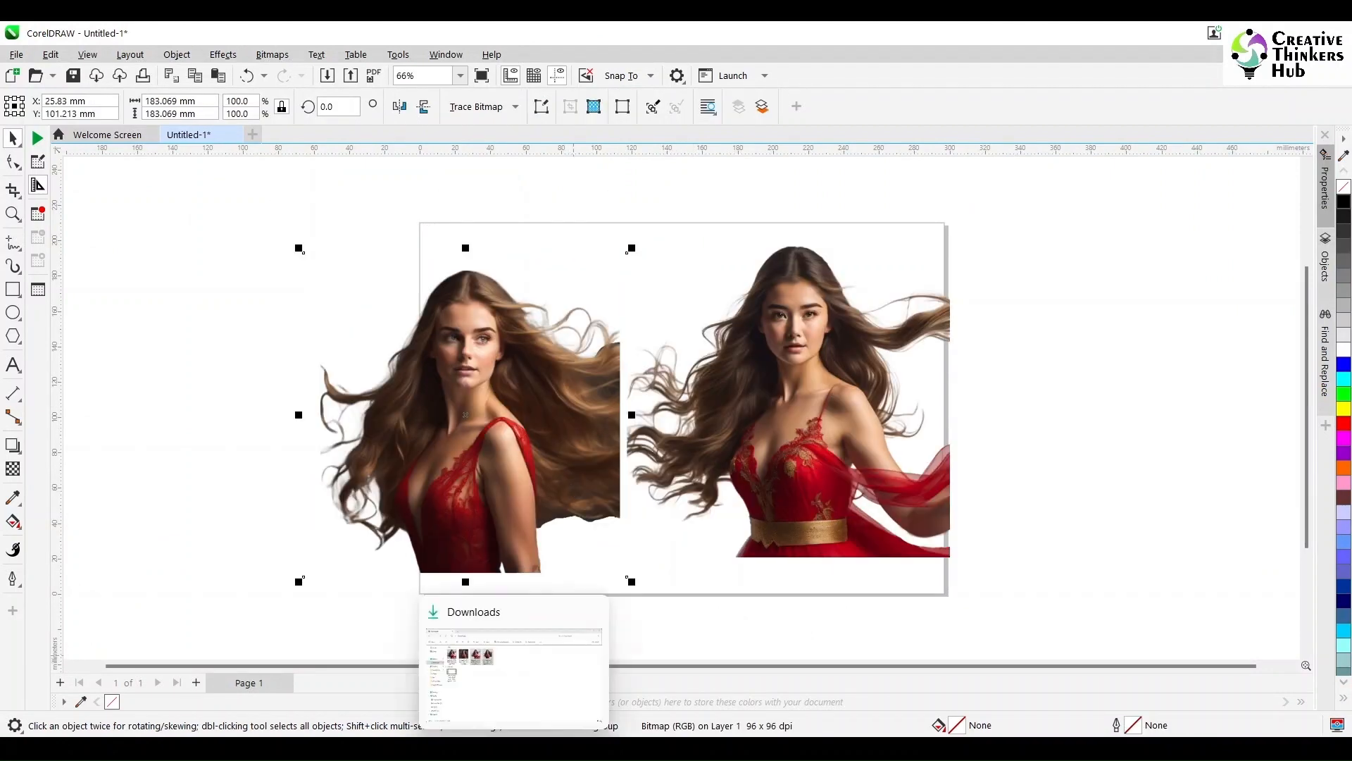
Step: Display the document as Wireframe and crop the margins of the image without the gold belt to about 177 by 174 mm
click(20, 217)
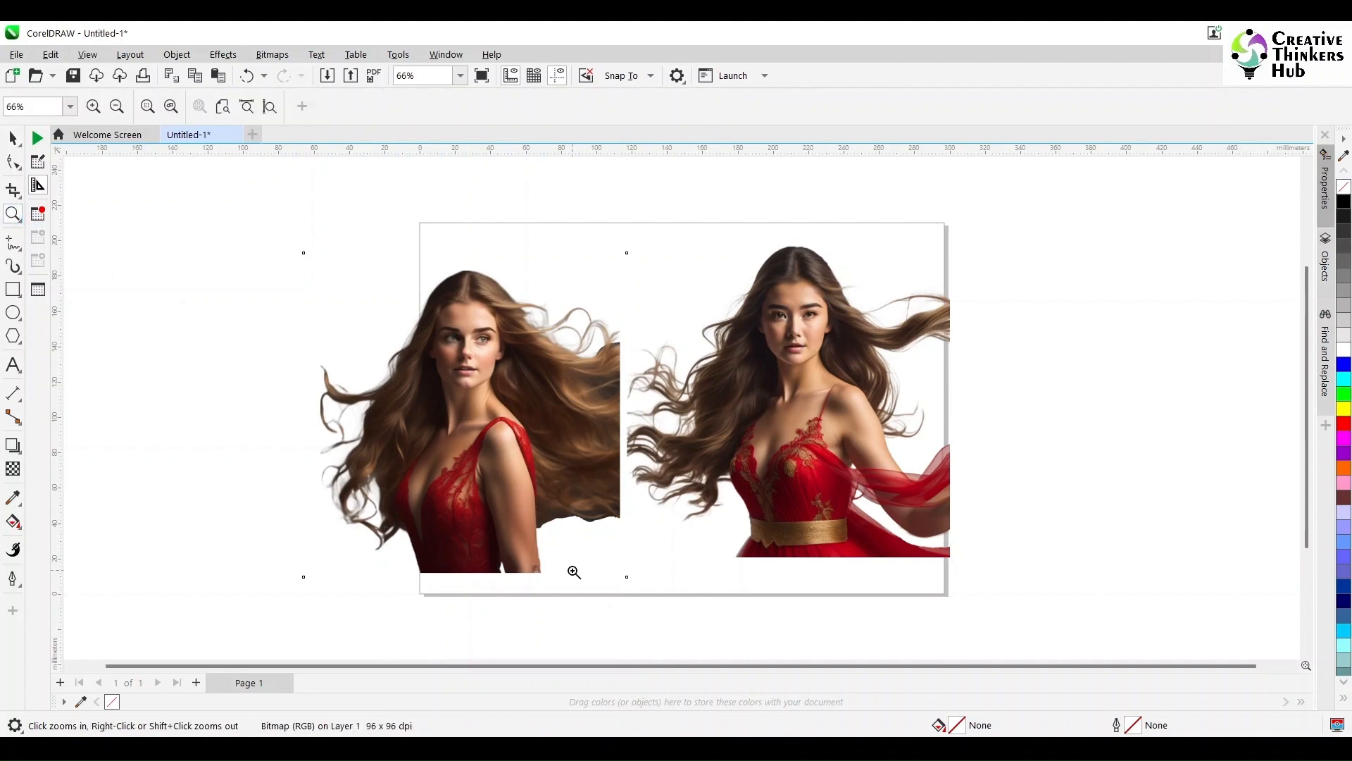
click(87, 54)
click(121, 73)
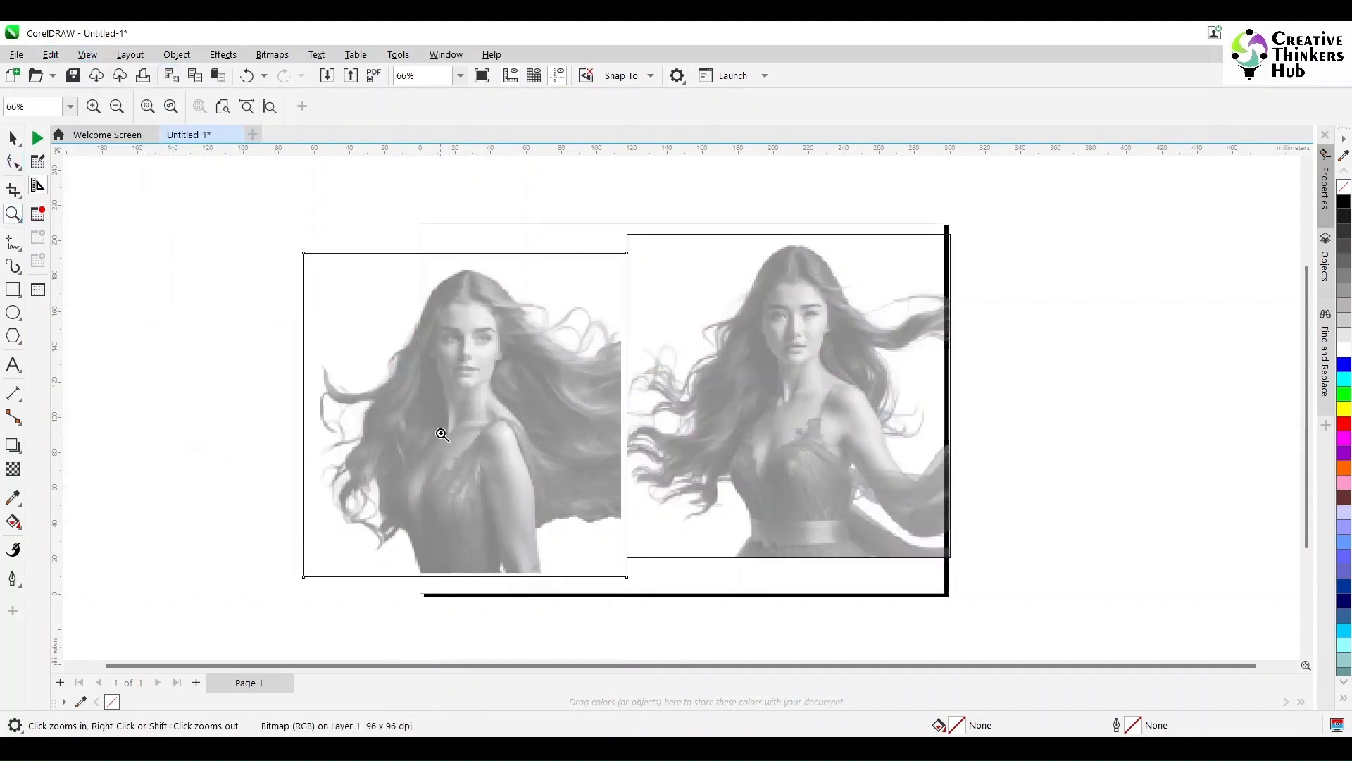
click(13, 190)
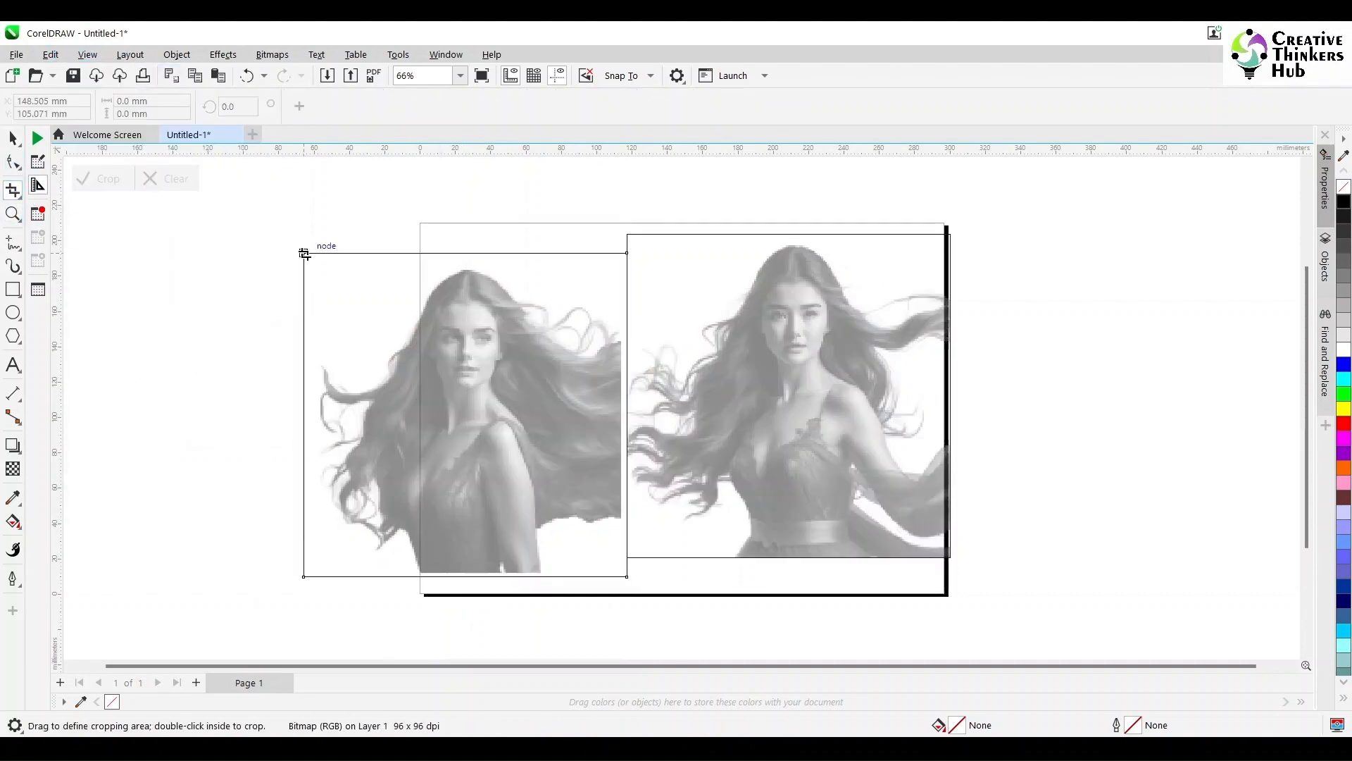
drag(305, 254, 622, 577)
drag(463, 577, 464, 568)
drag(304, 410, 310, 410)
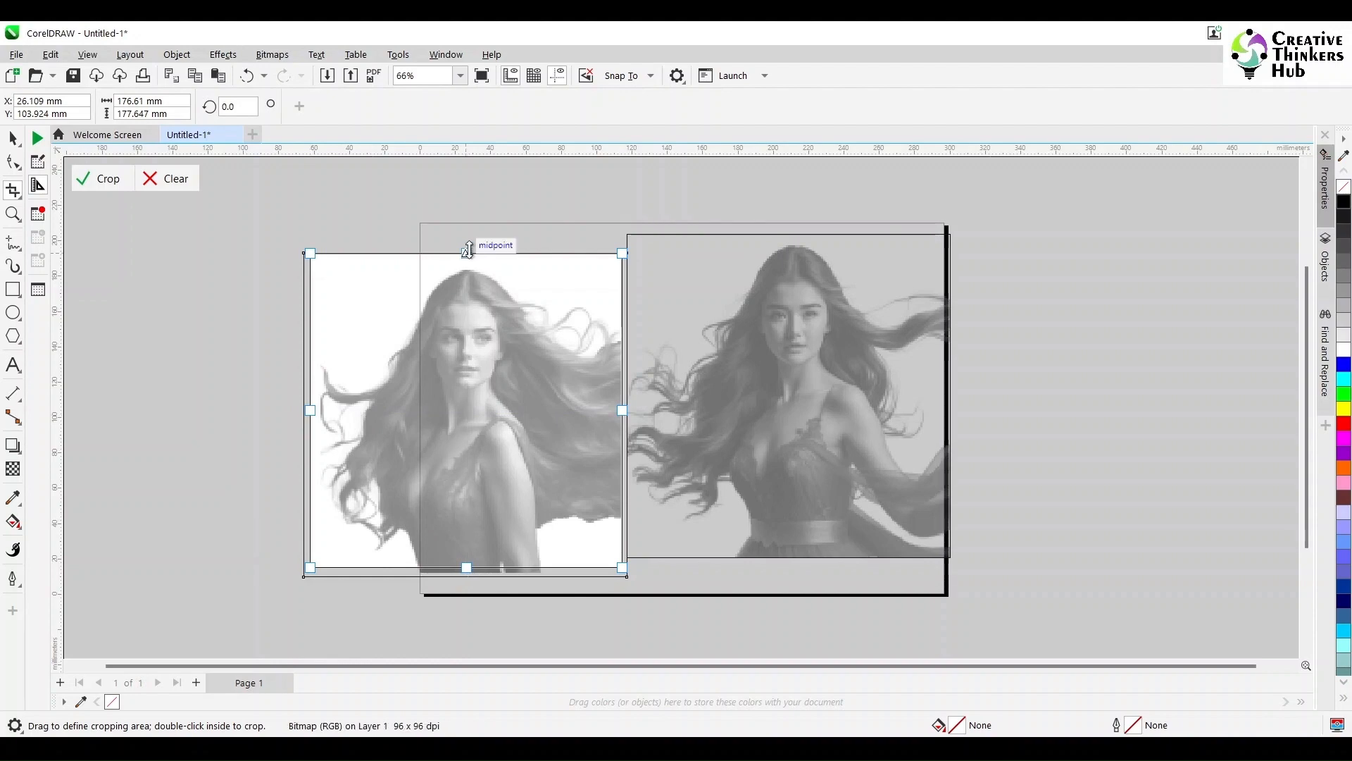
drag(467, 251, 467, 260)
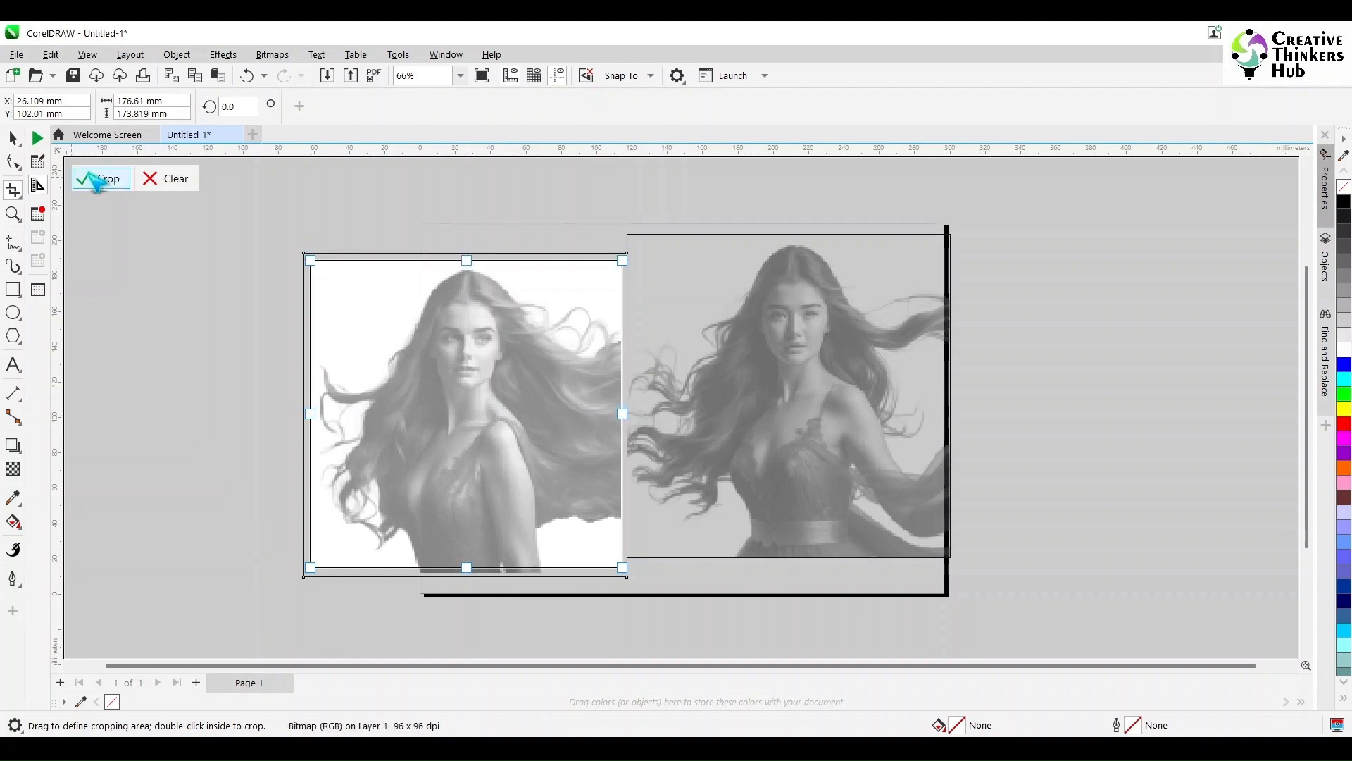
click(97, 180)
Step: Switch the display to Enhanced view and move the image of the woman with the gold belt off the page, beside it
click(12, 139)
scroll(337, 366, down, 1)
click(87, 55)
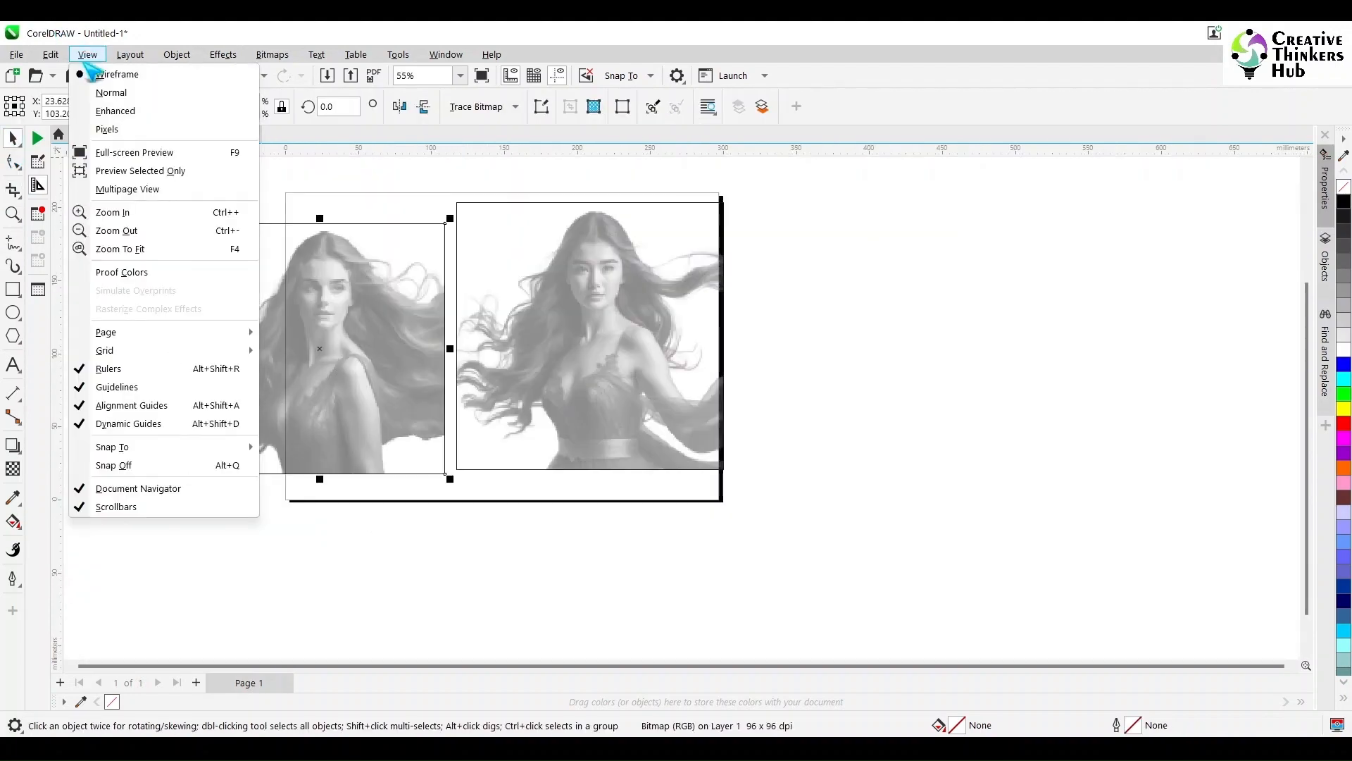
click(116, 110)
click(564, 370)
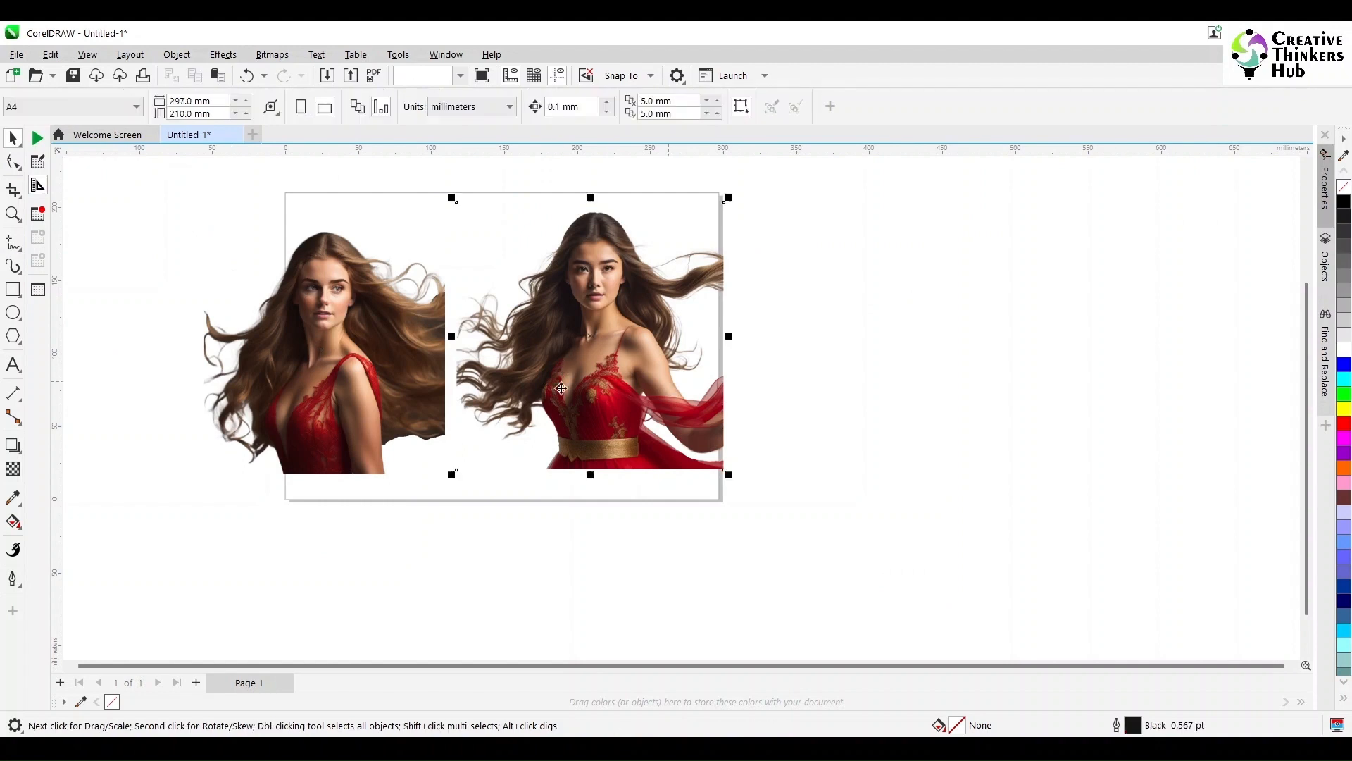
drag(561, 388, 1052, 401)
Step: Centre the cropped image on the page and enlarge it to about 210 mm square, filling the page height
mouse_move(439, 396)
mouse_down()
mouse_move(618, 395)
mouse_move(467, 388)
mouse_move(530, 401)
mouse_move(454, 405)
mouse_up()
key(p)
drag(556, 242, 628, 184)
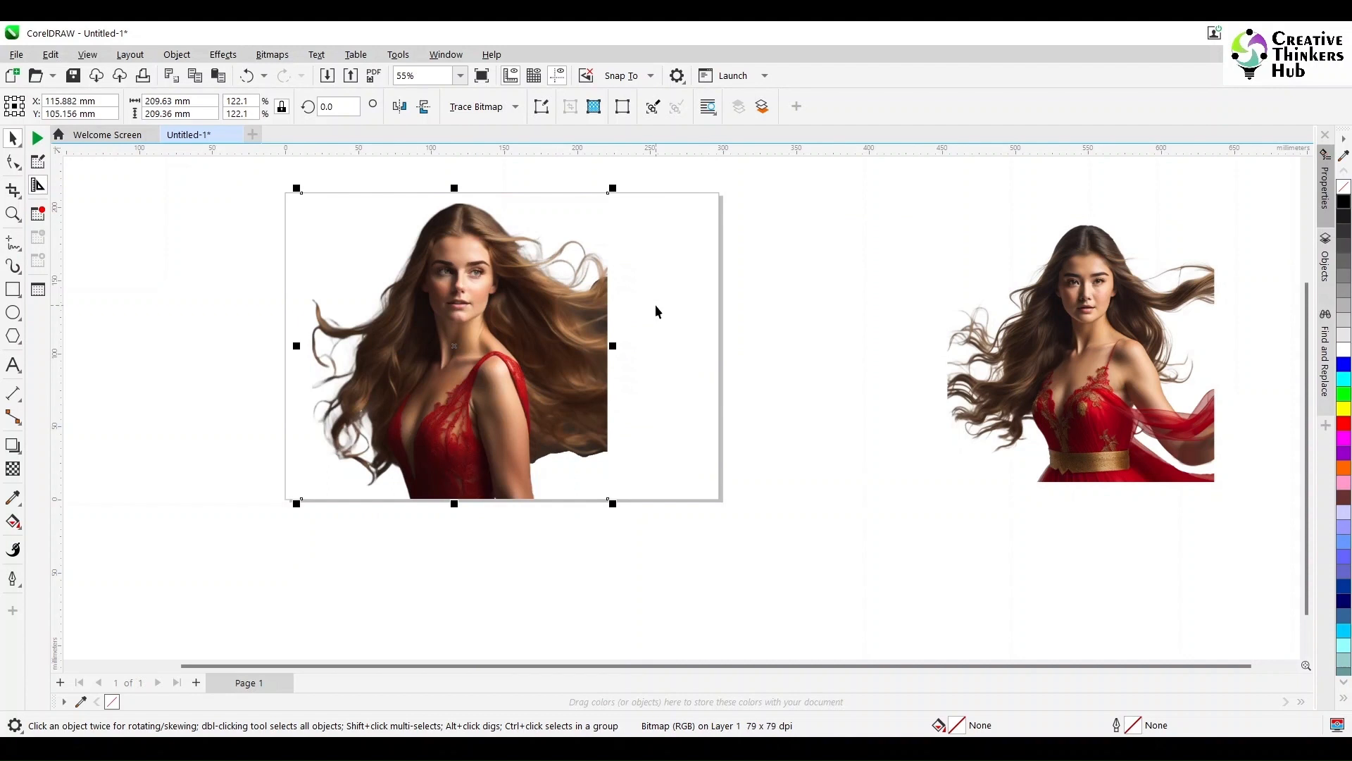
Step: Try to extend the cropped image's boundary to the right with the Shape tool, and open the bitmap in Corel PHOTO-PAINT
key(F10)
drag(593, 496, 697, 497)
click(13, 137)
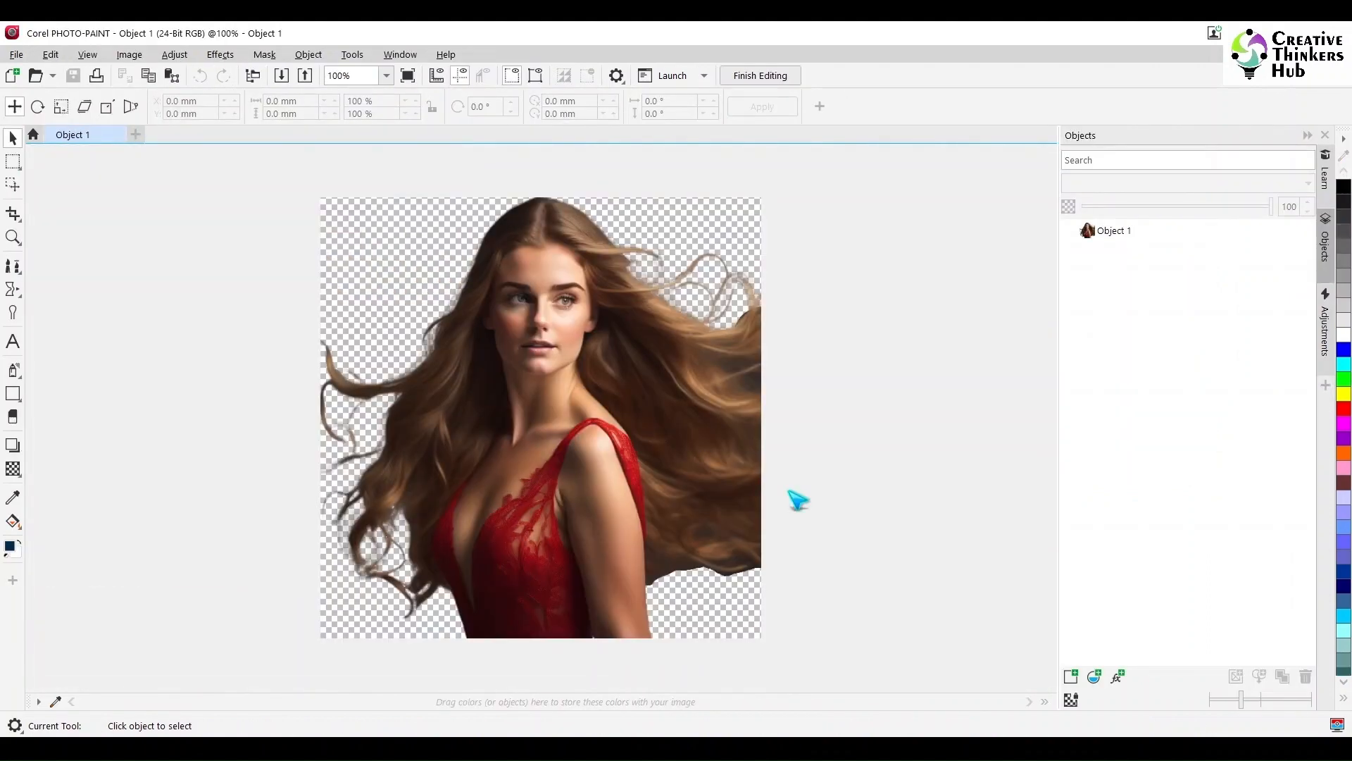
Step: Smear the hair to the right of the woman's face outward past the canvas edge with the Smear tool and a soft round 100 nib
click(13, 312)
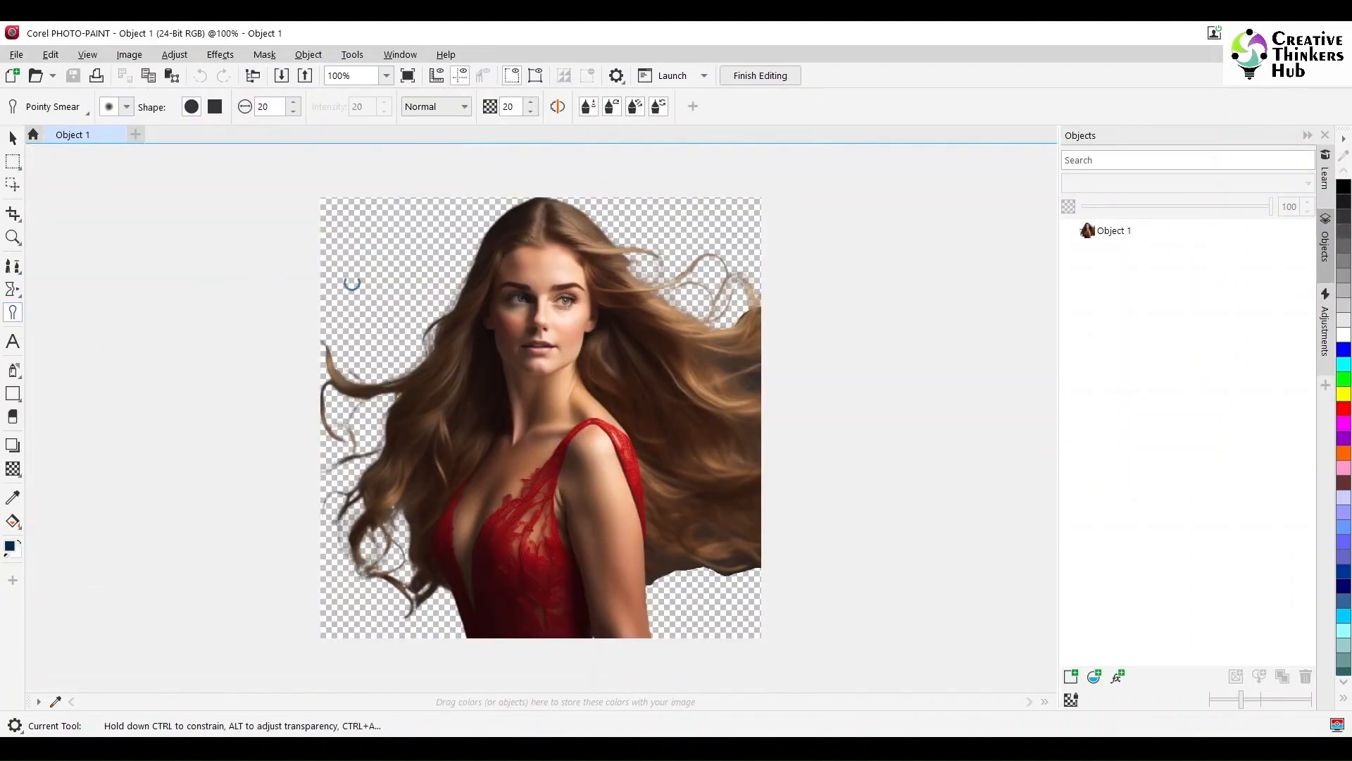
click(126, 107)
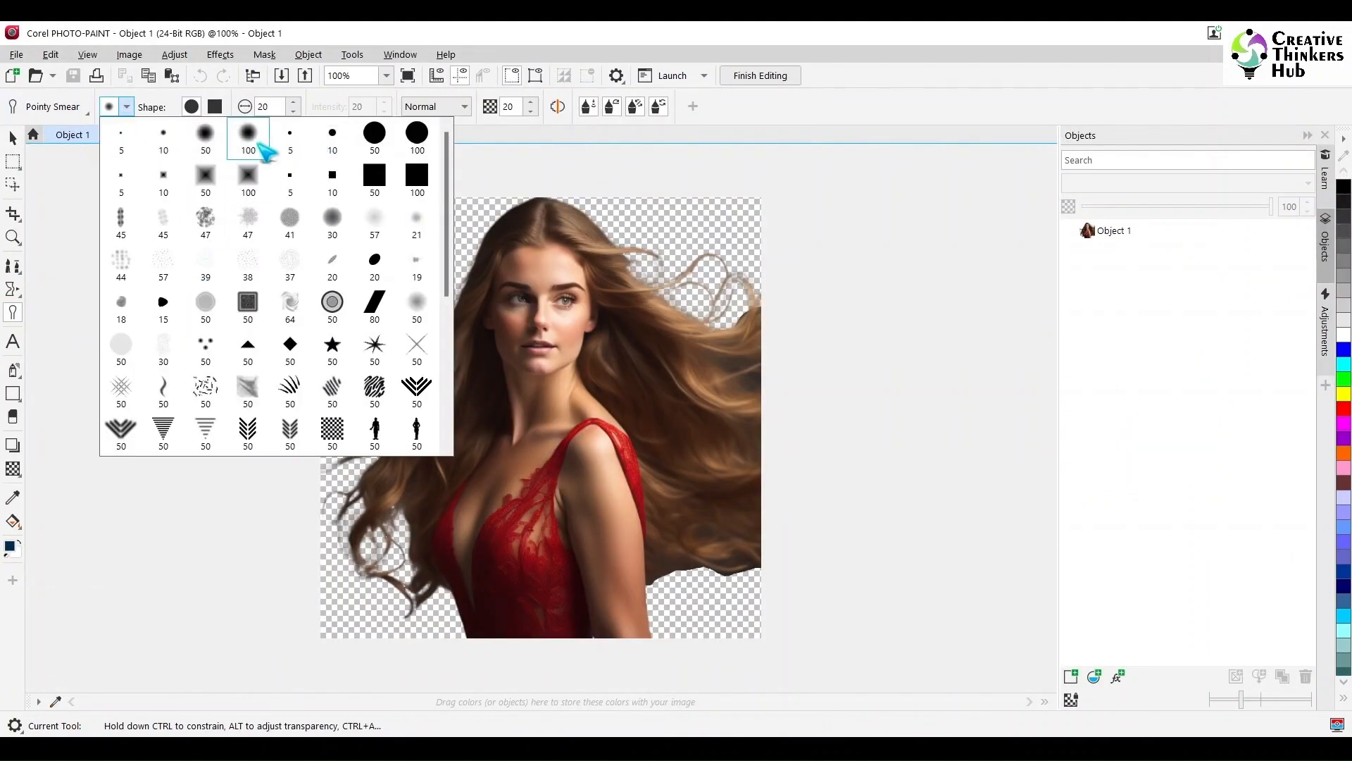
click(266, 139)
mouse_move(619, 301)
mouse_down()
mouse_move(708, 294)
mouse_move(784, 352)
mouse_up()
drag(638, 321, 782, 296)
drag(637, 299, 779, 250)
drag(669, 324, 810, 331)
drag(644, 359, 810, 356)
drag(690, 417, 887, 315)
mouse_move(636, 256)
mouse_down()
mouse_move(809, 235)
mouse_move(871, 272)
mouse_up()
drag(704, 272, 810, 262)
drag(677, 243, 912, 257)
drag(703, 437, 975, 411)
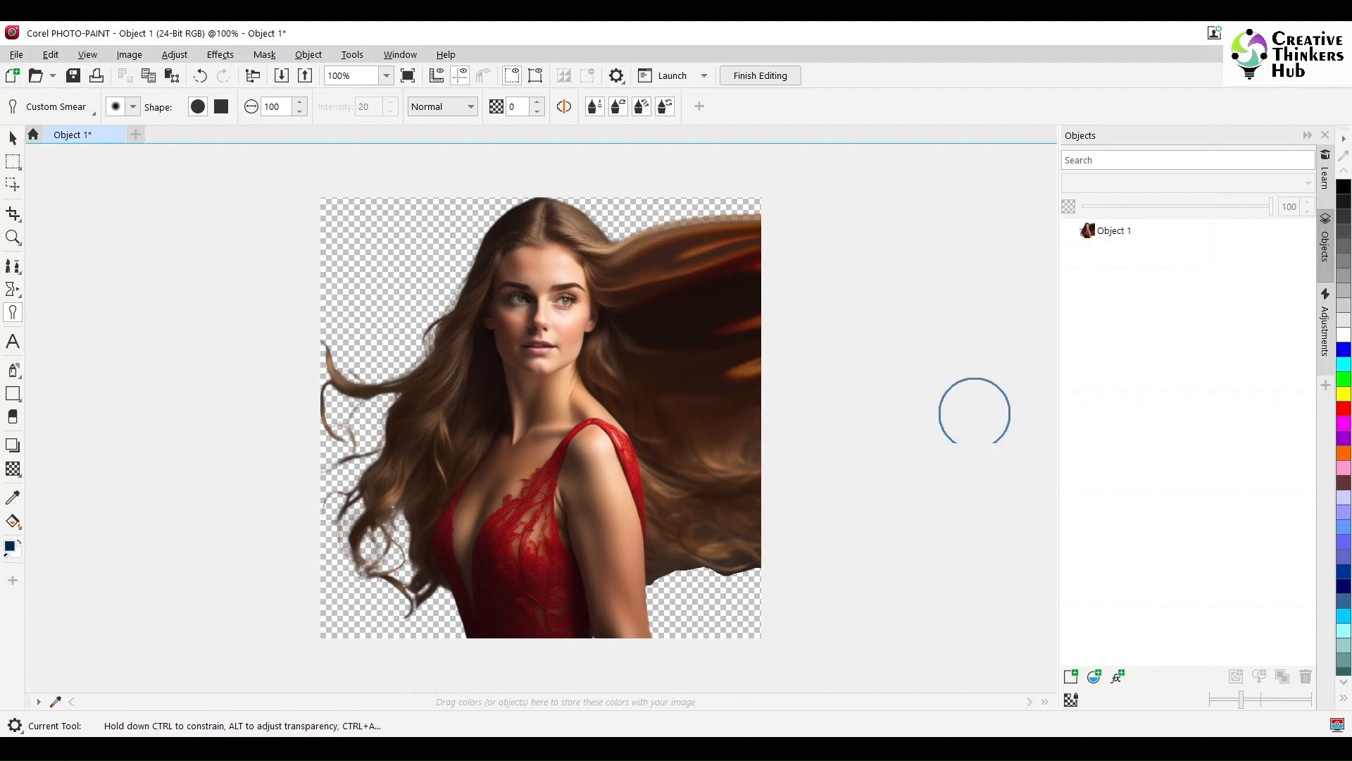
drag(740, 371, 860, 307)
drag(627, 234, 821, 282)
mouse_move(736, 221)
mouse_down()
mouse_move(860, 367)
mouse_move(803, 222)
mouse_up()
drag(657, 262, 864, 235)
drag(655, 275, 972, 310)
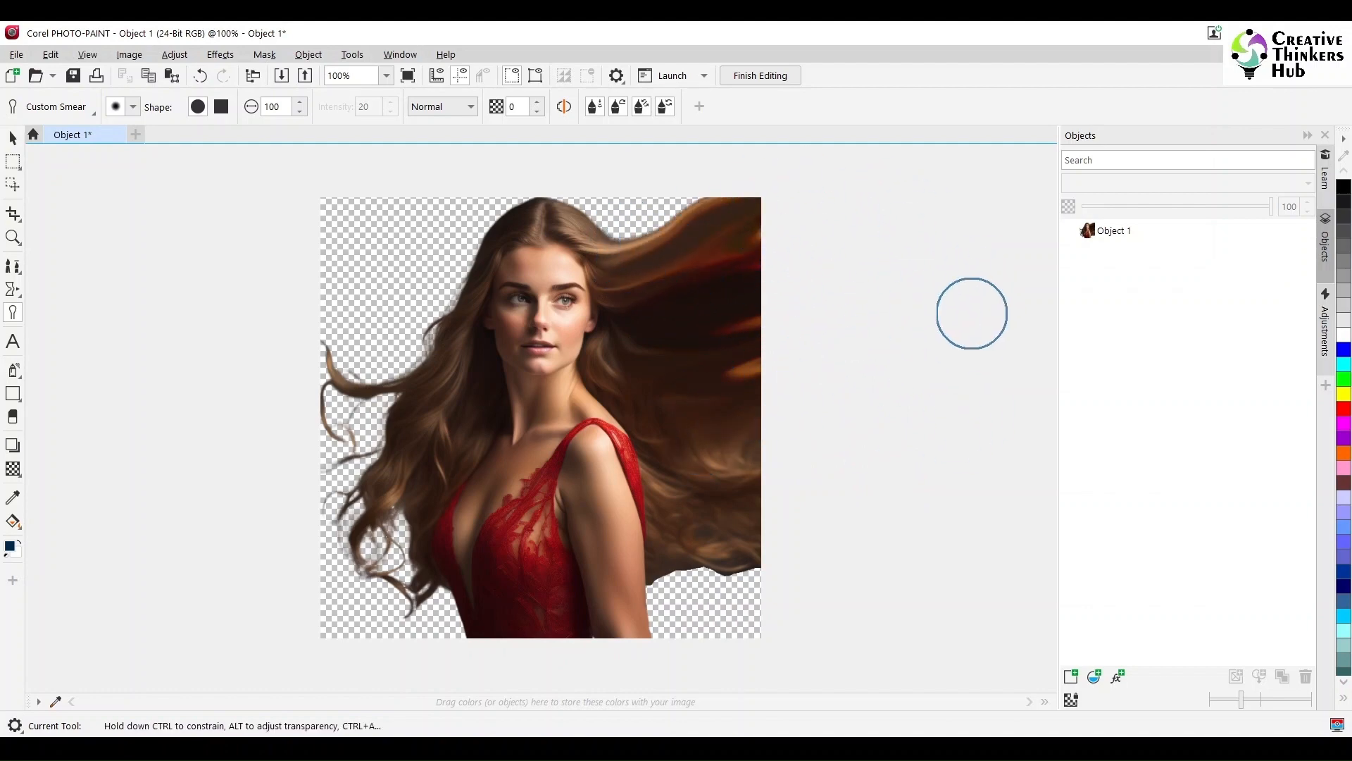
Step: Finish editing the bitmap and save its changes back into the CorelDRAW document
click(782, 87)
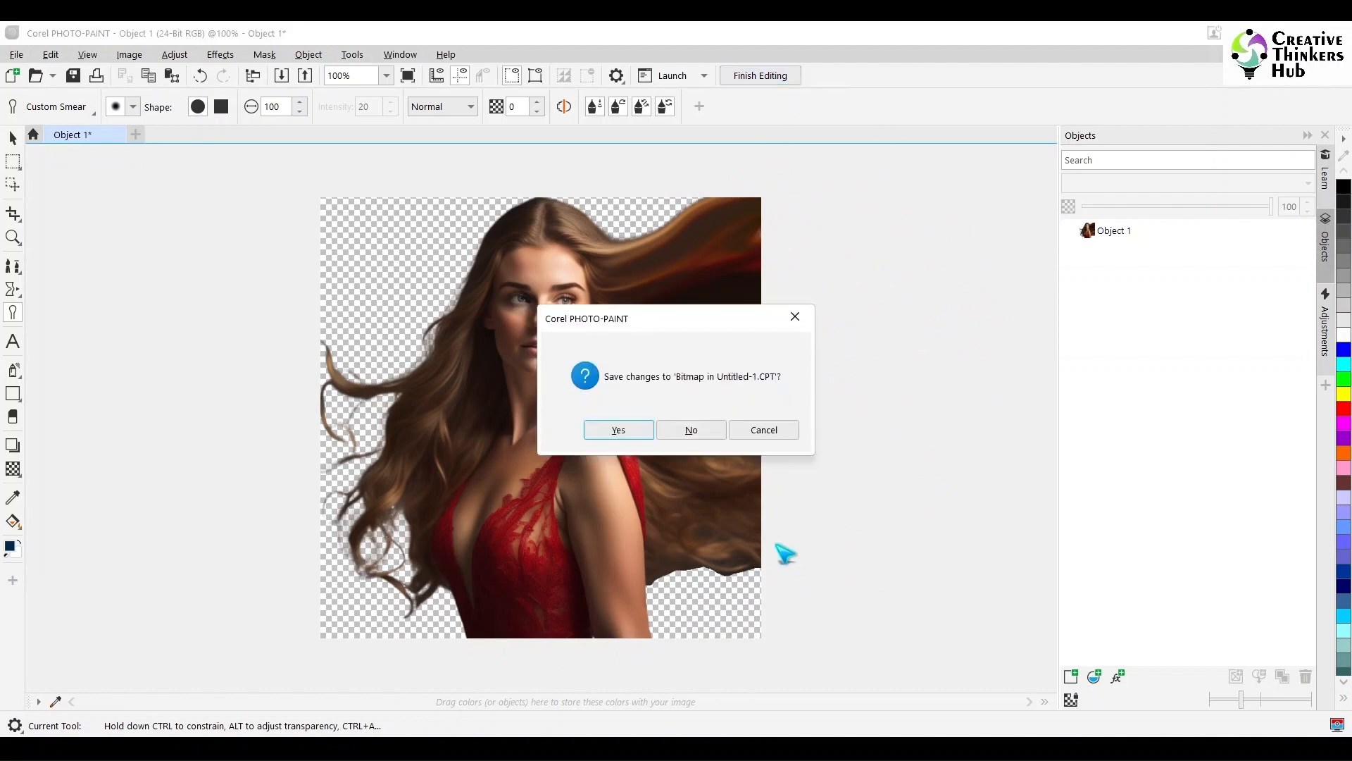
click(620, 431)
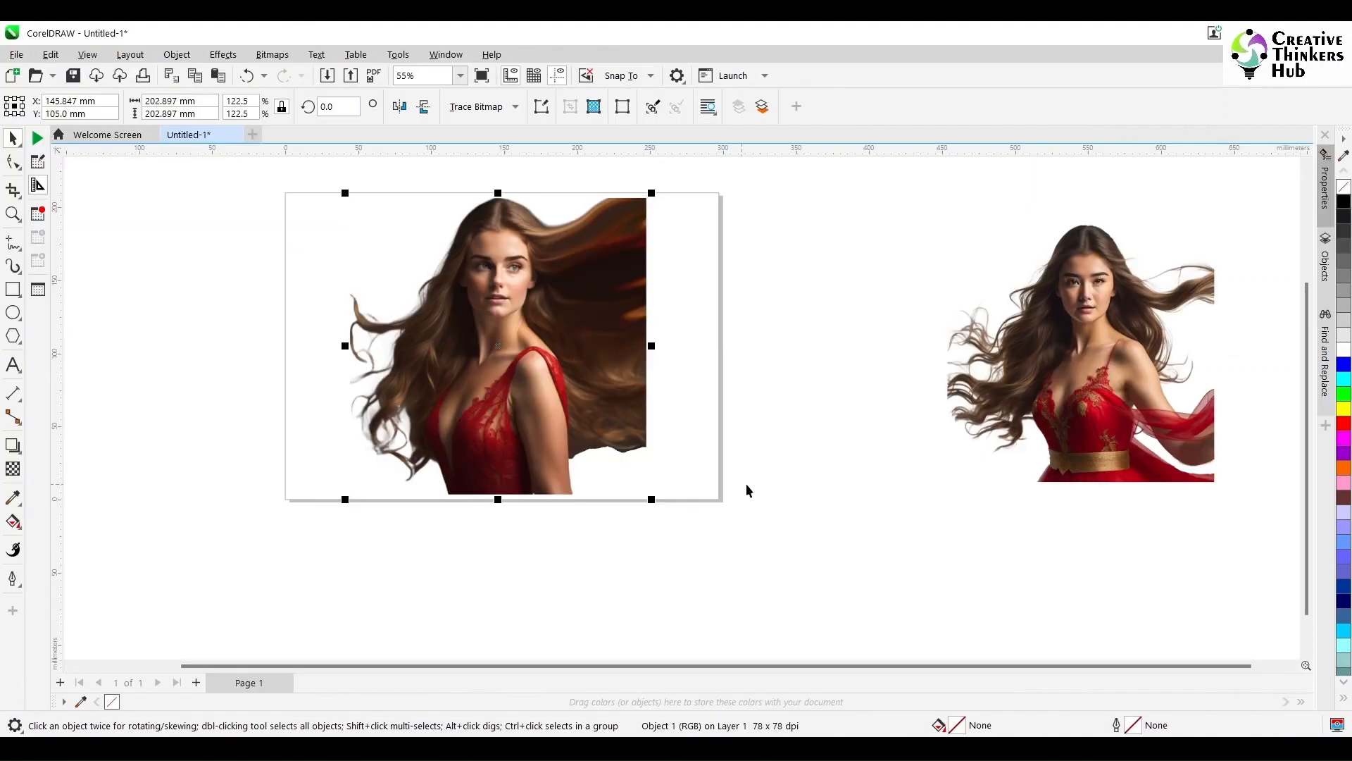
Step: Crop a copy of the woman's image to a full-height hair strip about 53 mm wide at its right edge and move it off the page
click(747, 485)
click(622, 366)
click(13, 191)
drag(649, 198, 570, 495)
drag(650, 346, 647, 346)
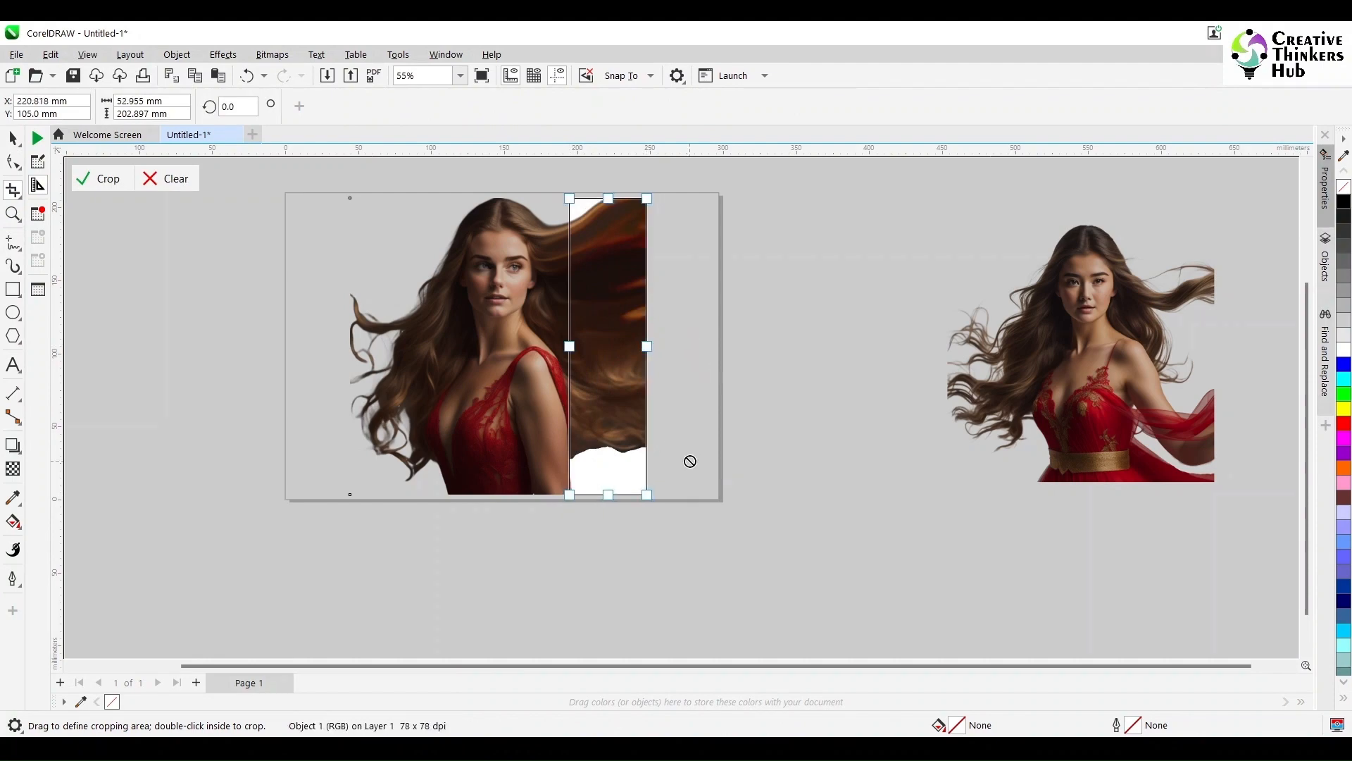
click(101, 178)
key(space)
drag(610, 317, 789, 315)
Step: Delete the surplus duplicate of the woman's image from the page
click(611, 284)
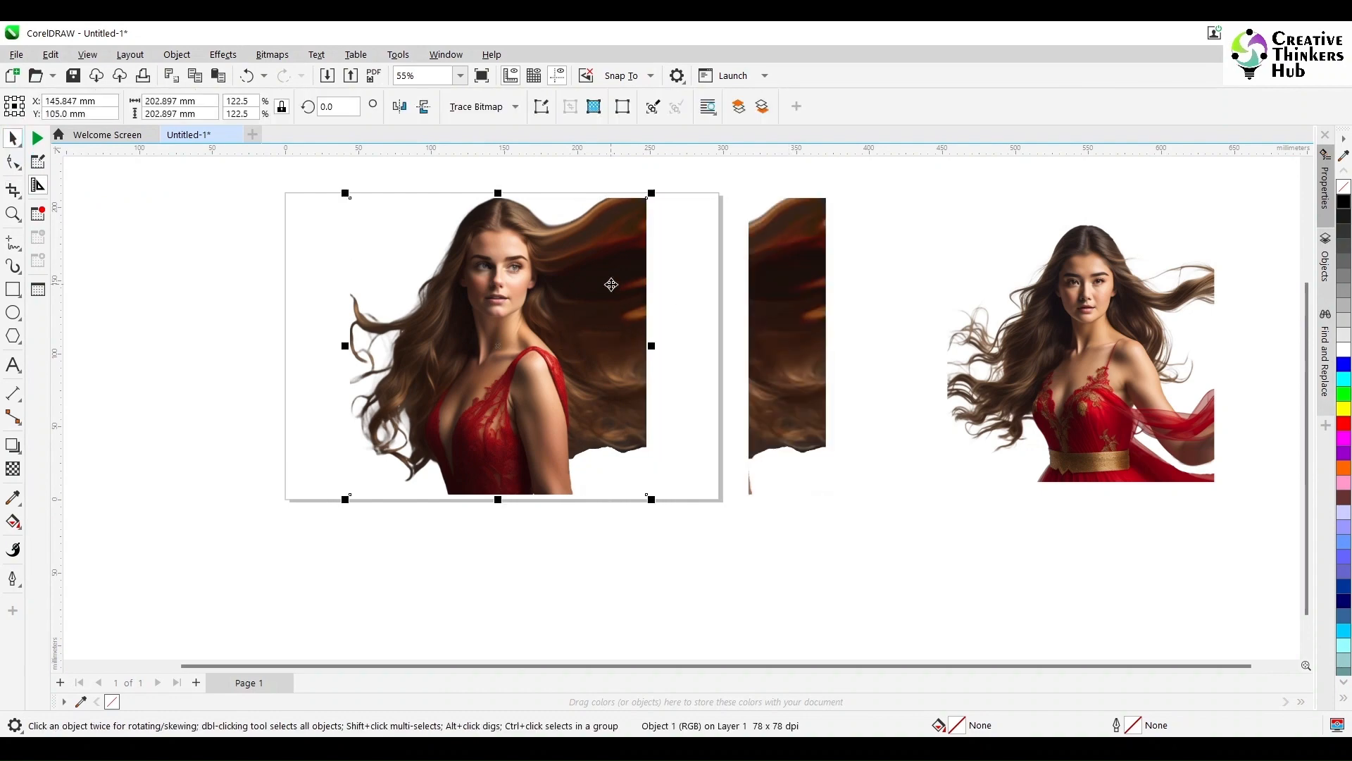
drag(611, 285, 431, 422)
key(Delete)
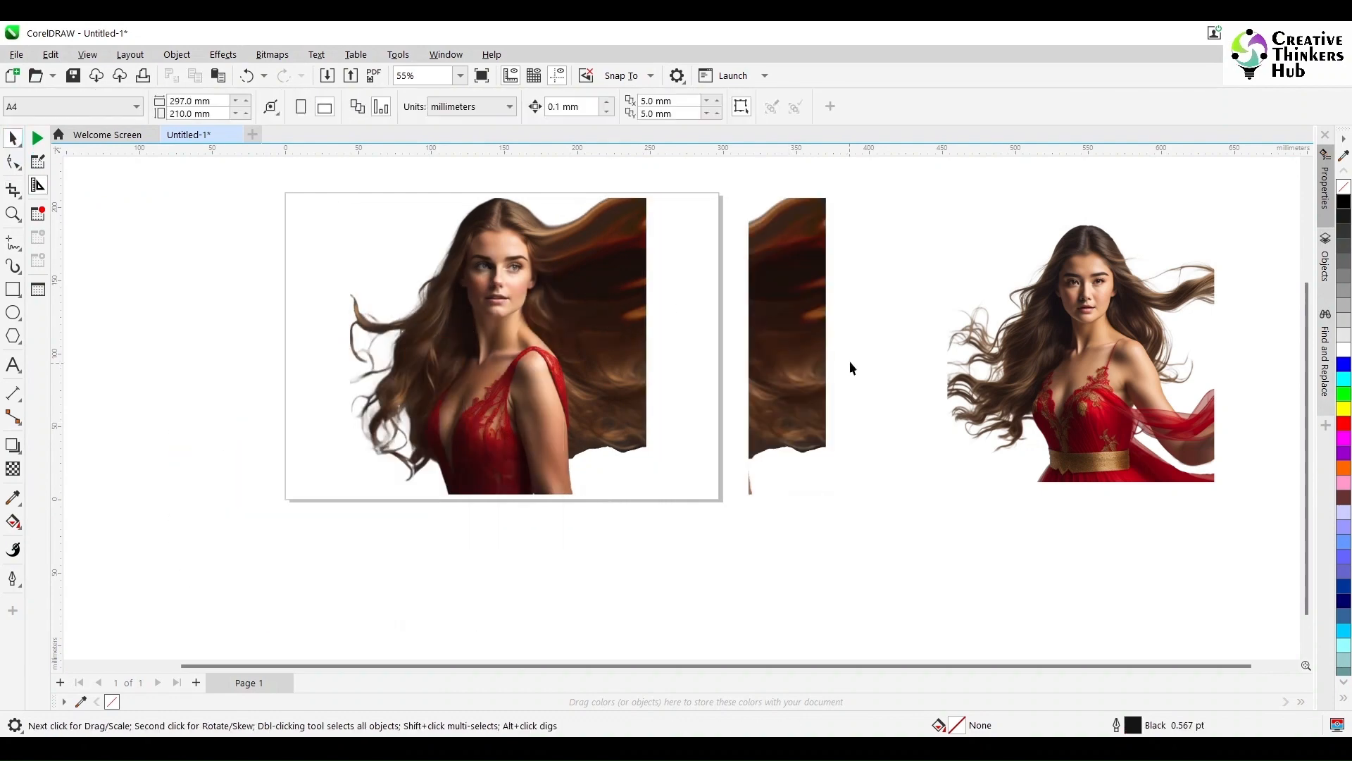
Step: Join the hair strip to the right side of the woman's image, overlapping it by about 13 mm, and mirror the strip horizontally
drag(787, 360, 697, 360)
drag(681, 237, 660, 247)
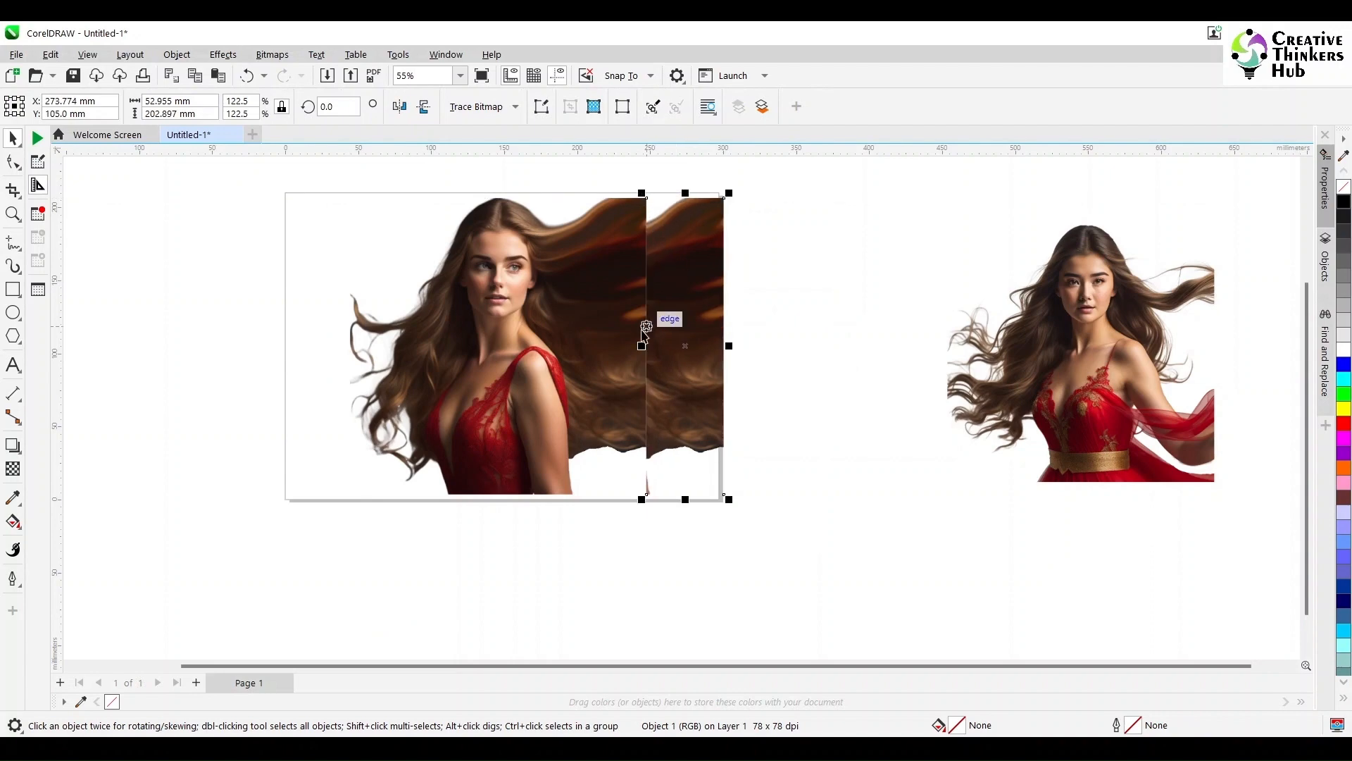
drag(645, 331, 635, 301)
click(399, 107)
Step: In wireframe view, apply a horizontal fountain transparency across the strip's overlap, from 100 at its left edge to the main image's right edge, and restore the full-colour view
scroll(652, 372, up, 2)
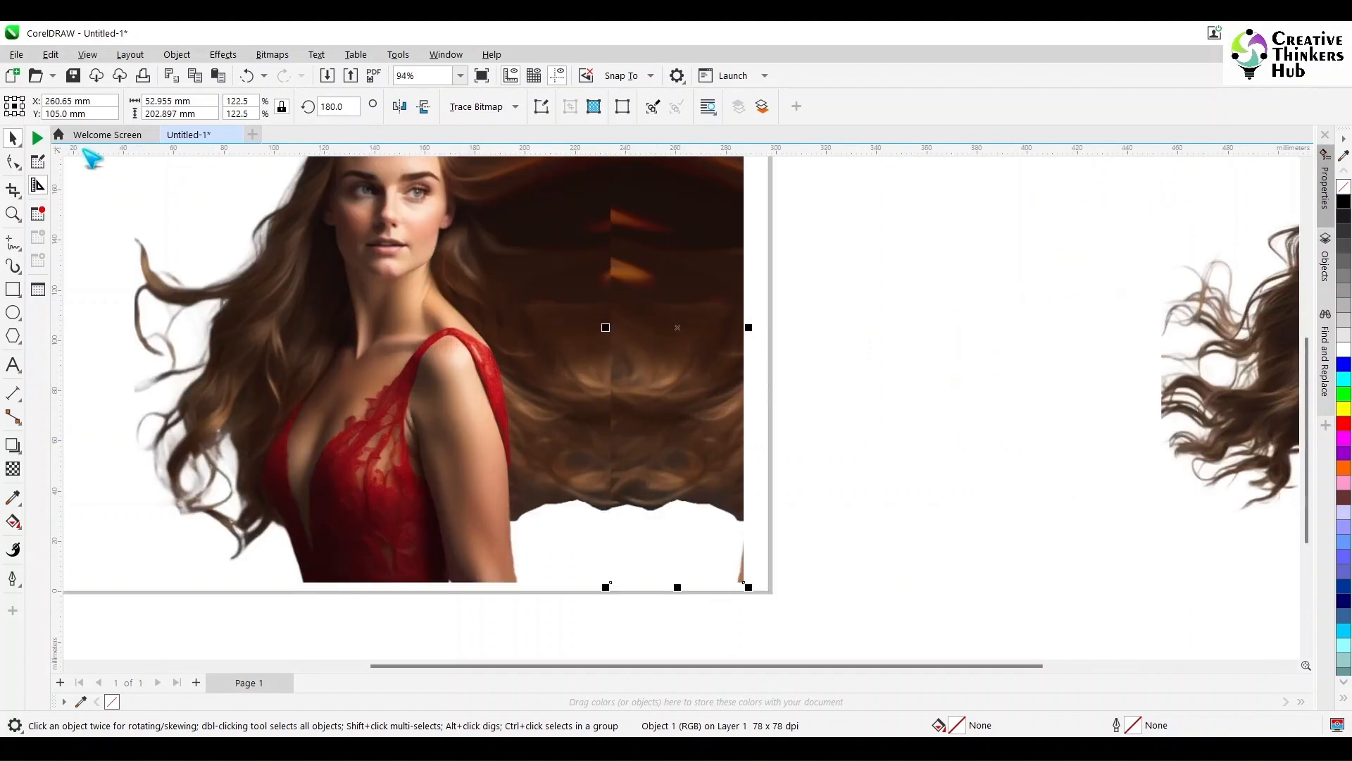
click(88, 54)
click(131, 71)
click(13, 468)
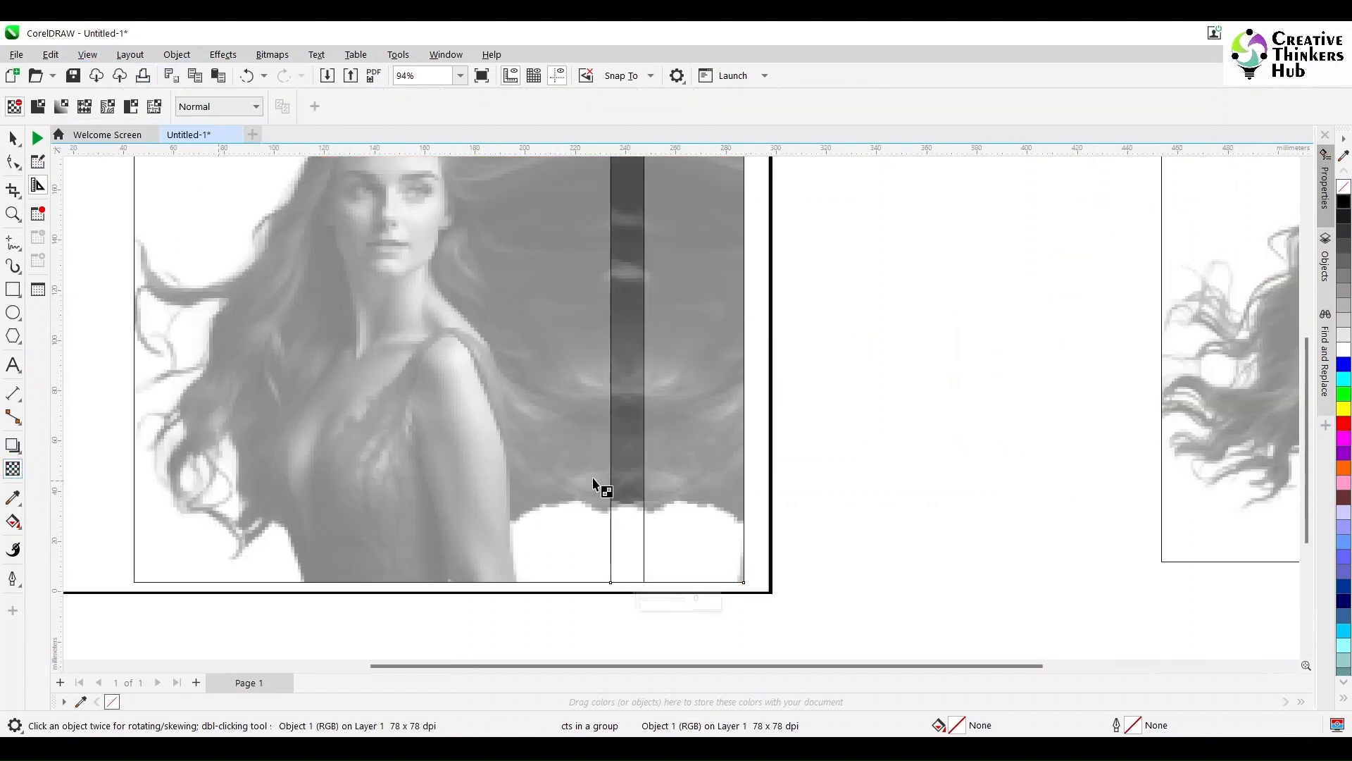
drag(638, 485, 643, 582)
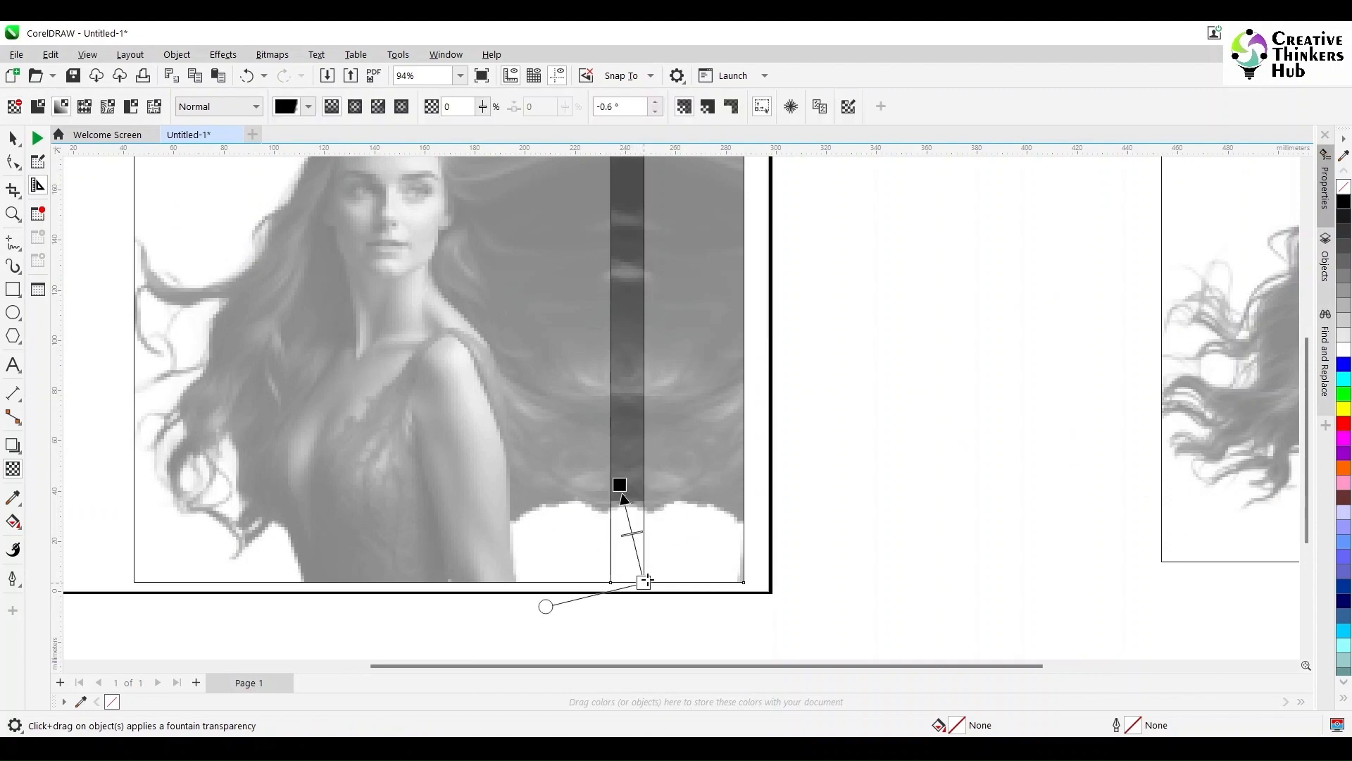
drag(619, 486, 612, 583)
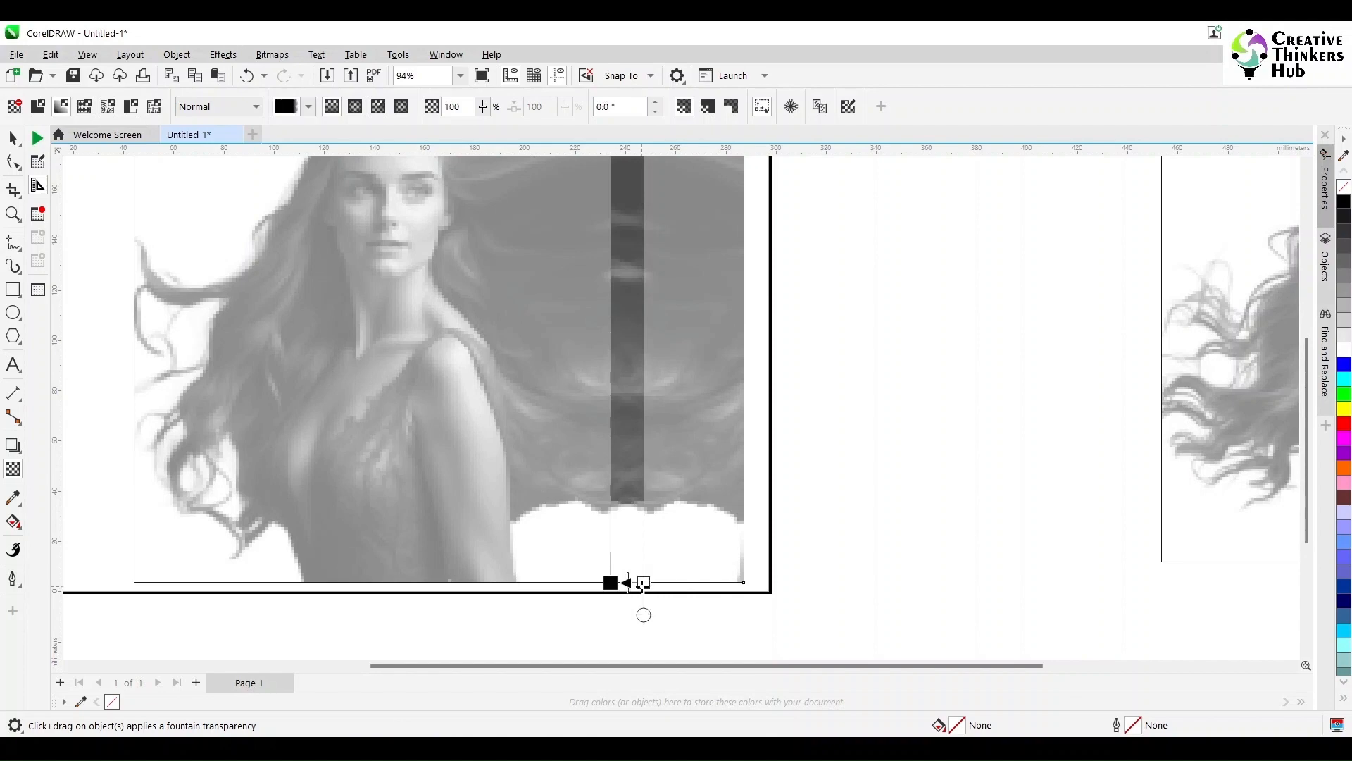
click(13, 139)
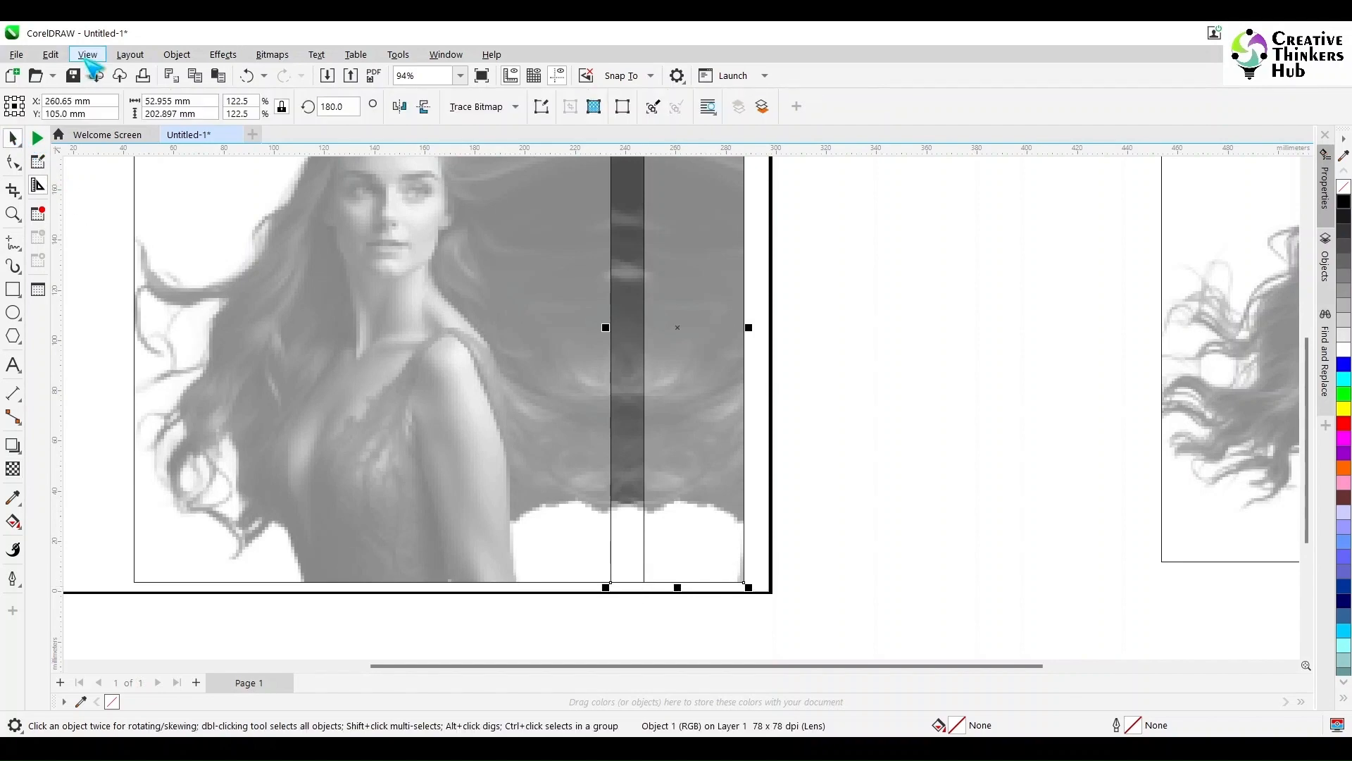
click(88, 55)
click(120, 111)
scroll(871, 352, down, 3)
scroll(887, 351, up, 1)
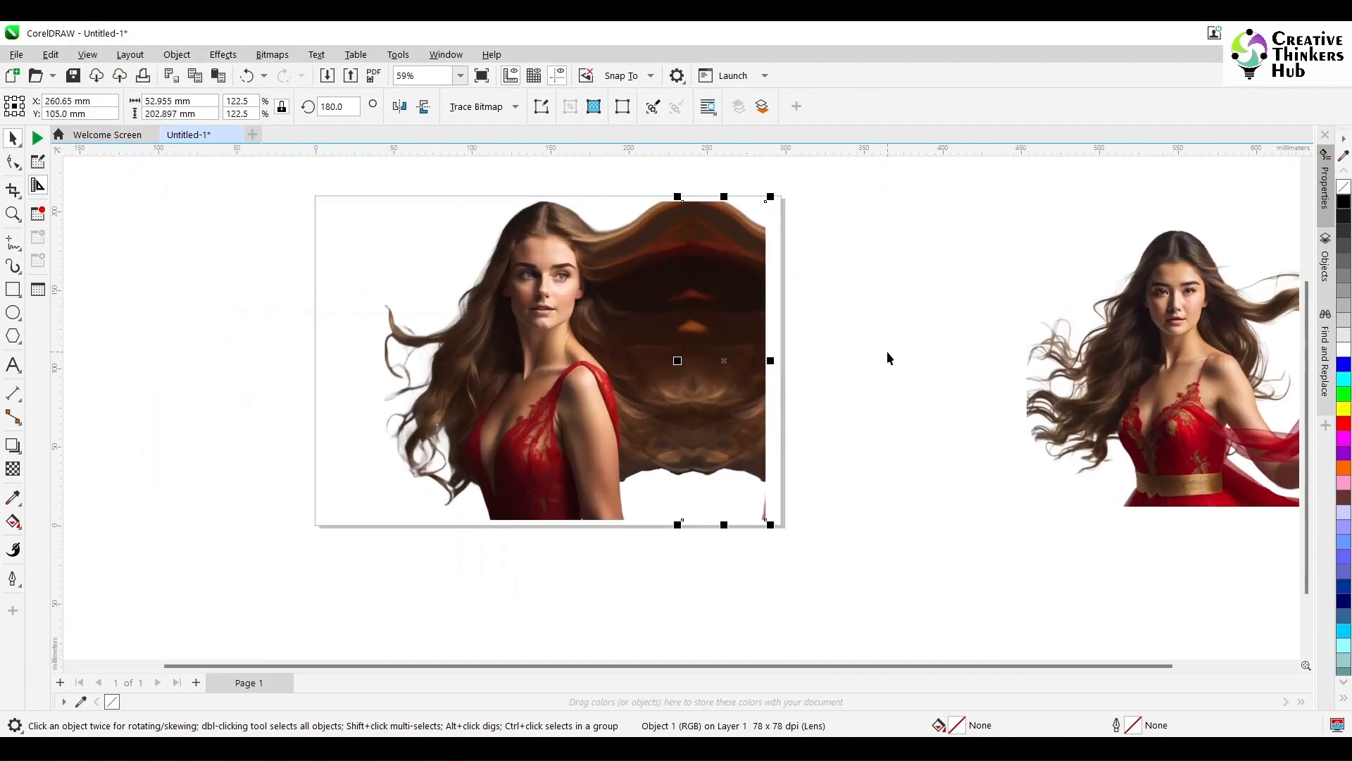
Step: Trim the leftover arm fragment from the bottom of the mirrored hair strip with the Shape tool, leaving it about 184 mm high
click(886, 351)
click(761, 513)
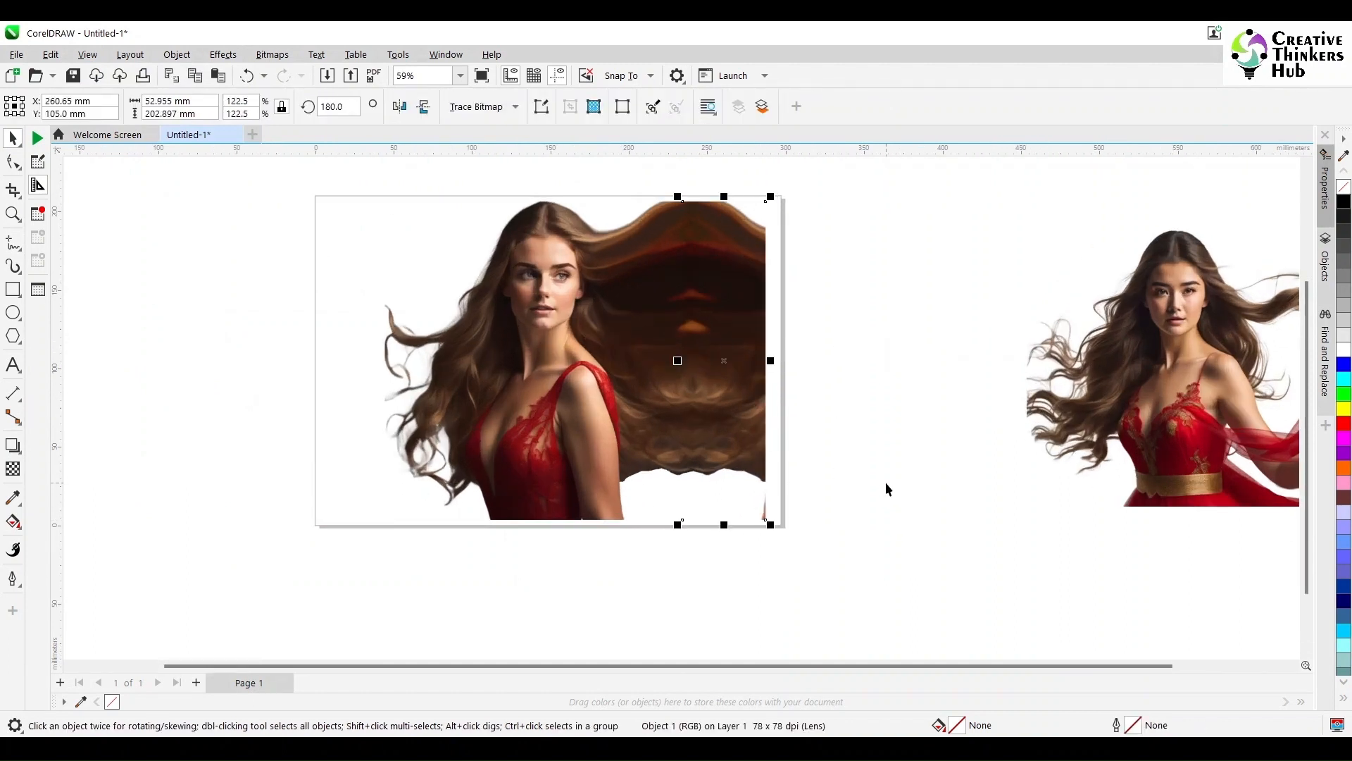
click(12, 161)
drag(766, 518, 767, 491)
click(13, 139)
click(929, 396)
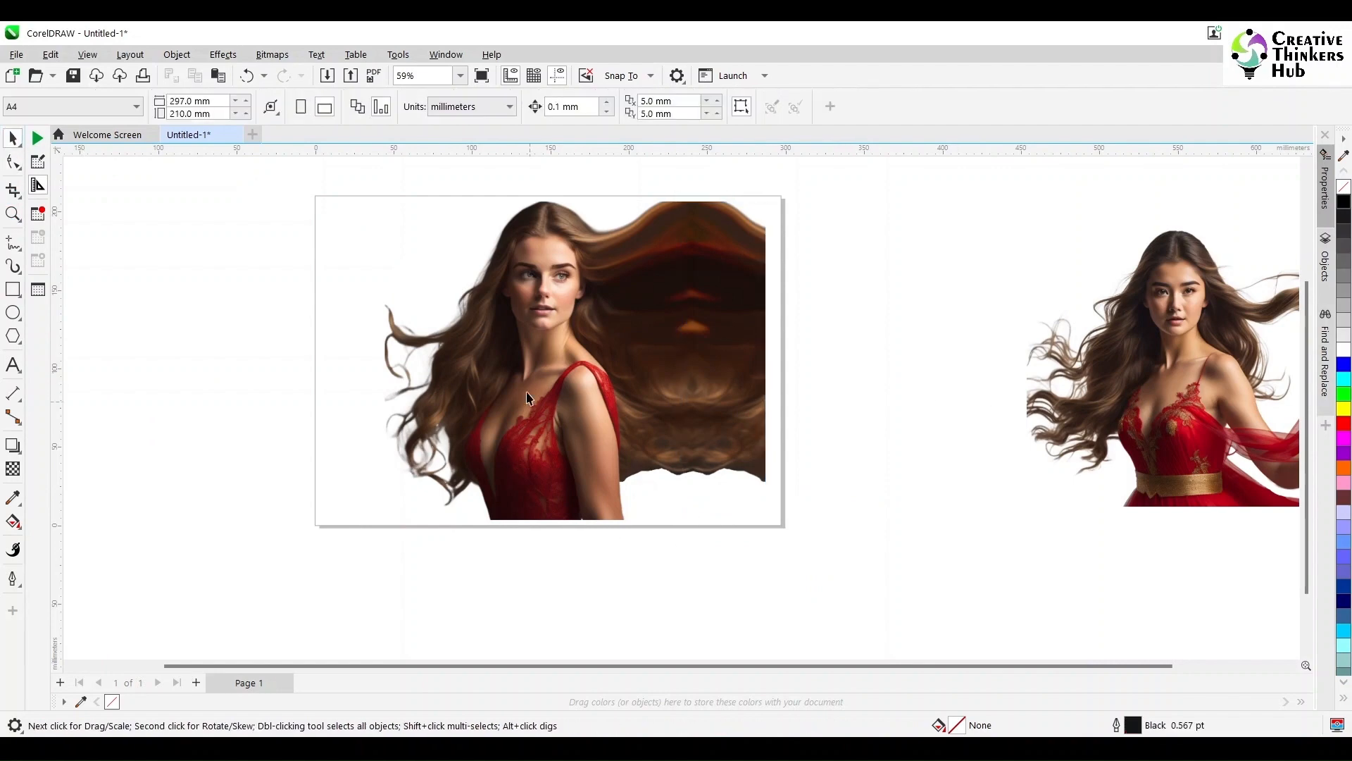
Step: Convert the hair strip and the woman's image together into one 300 dpi, 24-bit RGB bitmap with anti-aliasing and a transparent background
click(728, 374)
shift+click(618, 366)
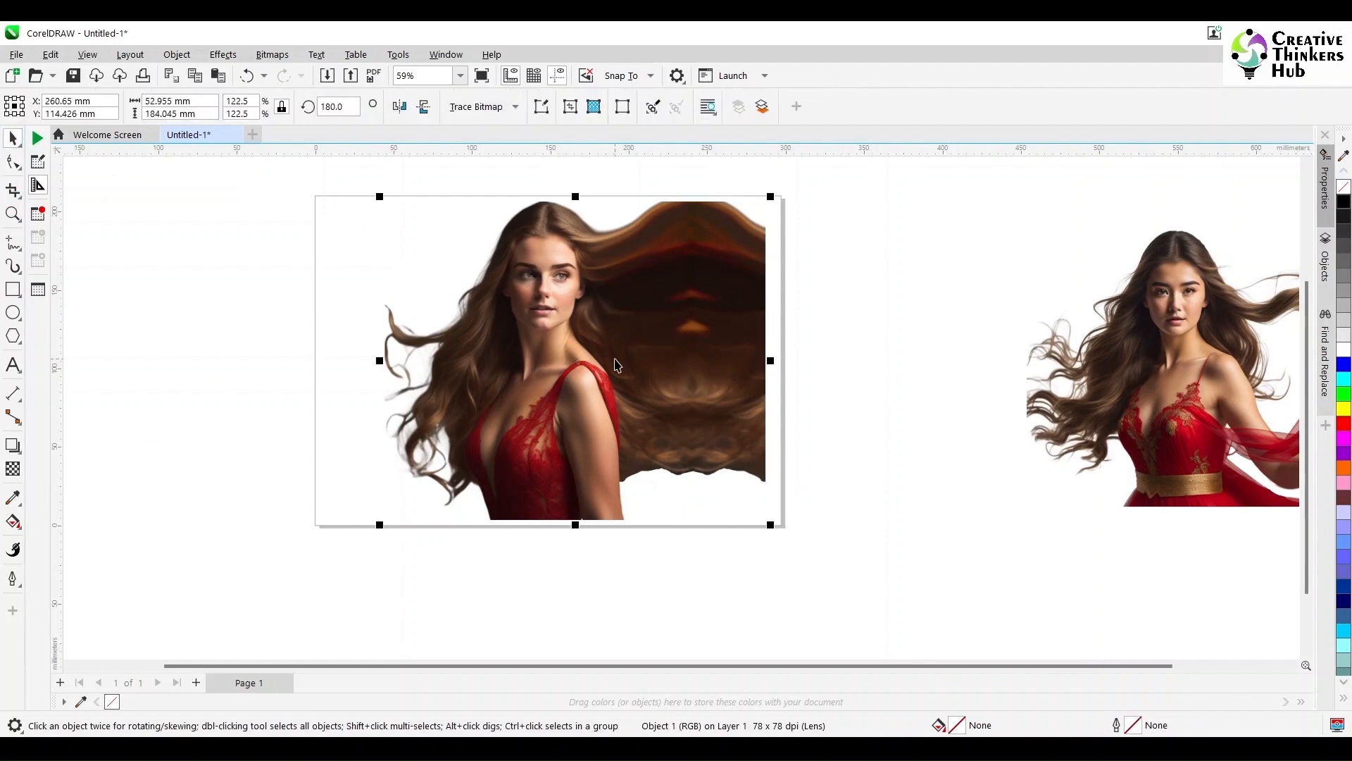
click(272, 54)
click(312, 74)
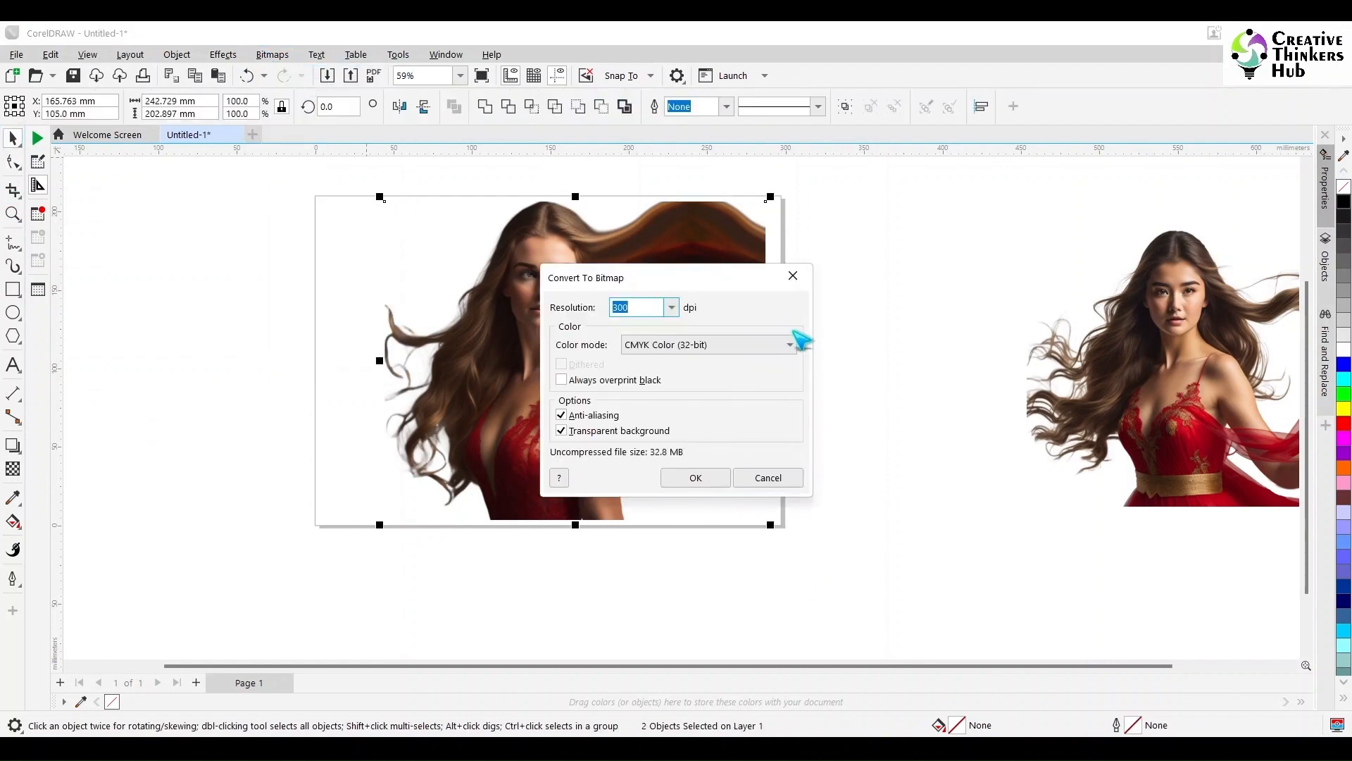
click(791, 344)
click(700, 408)
click(697, 478)
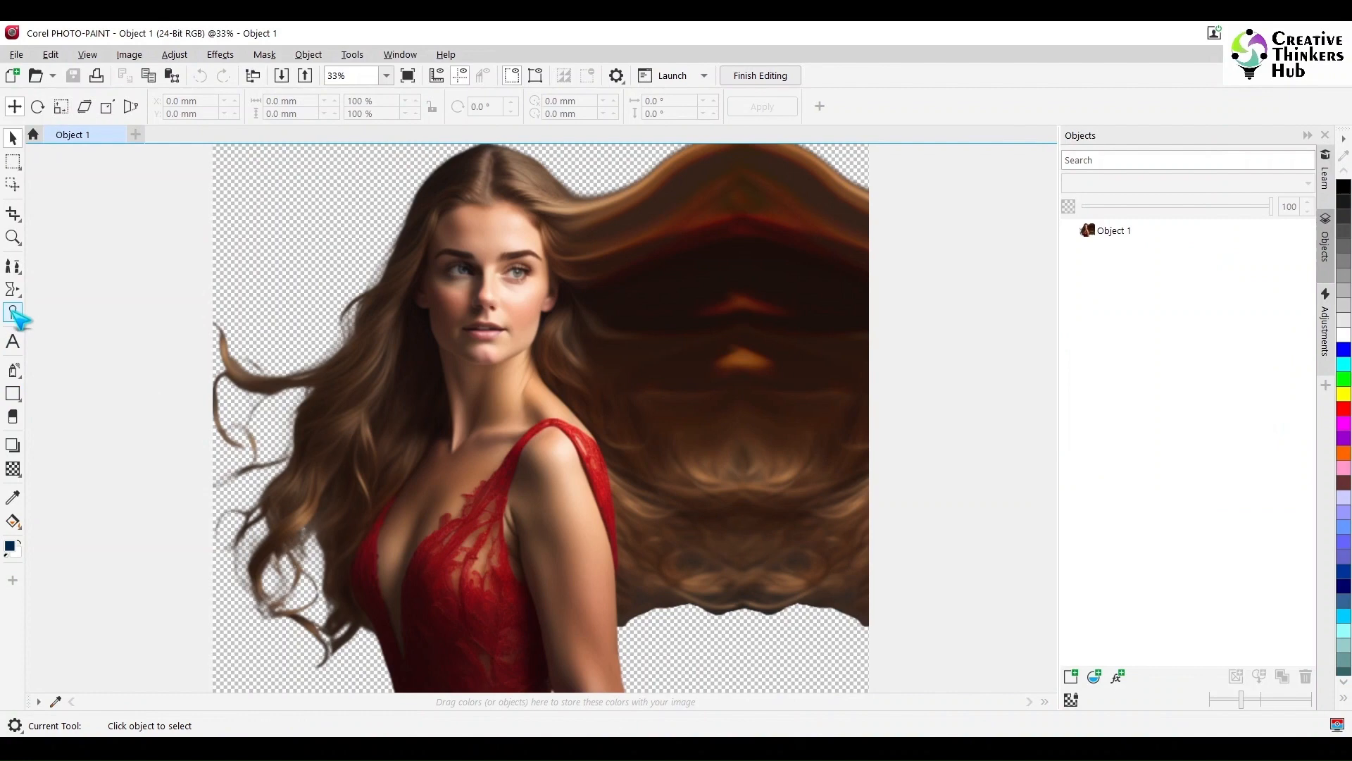
Step: Try to smear a strand across the lower part of the mirrored hair with the Custom Smear brush, and undo the stroke
click(12, 312)
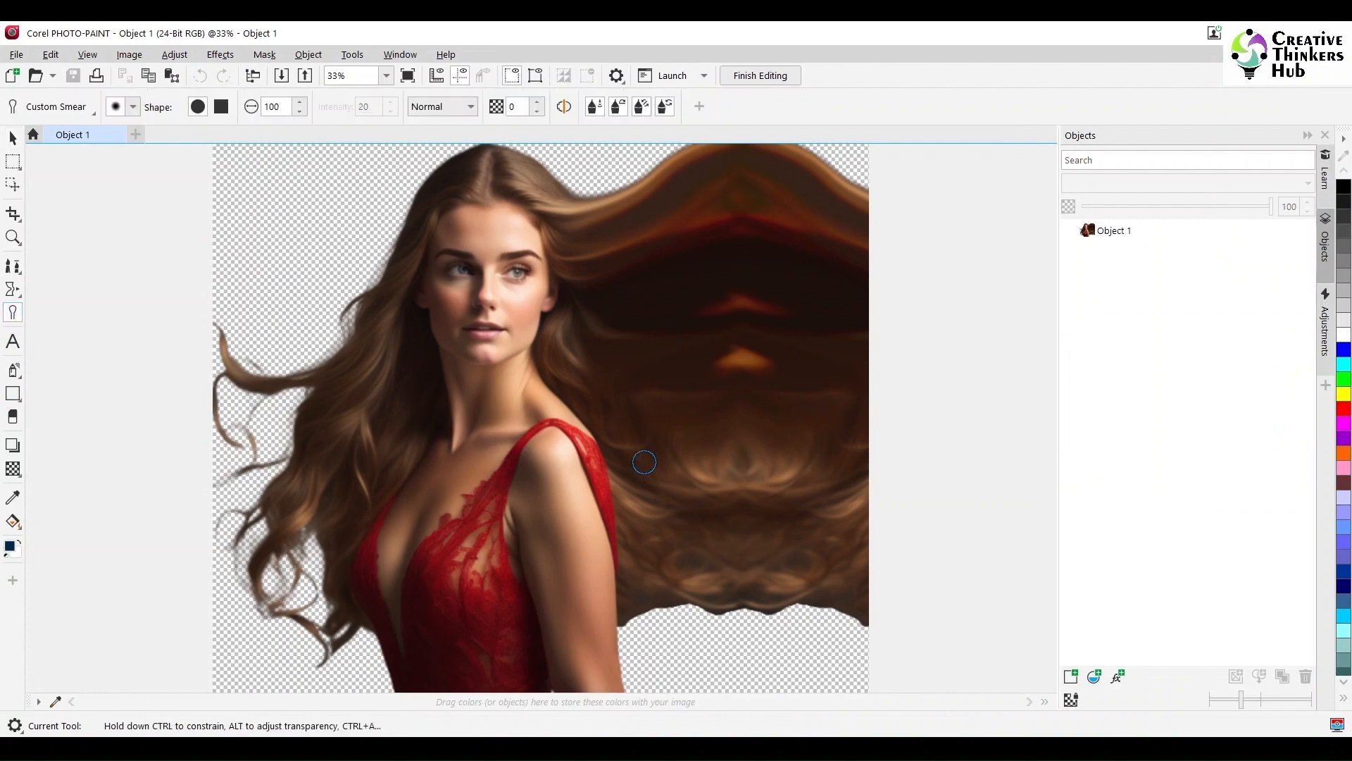
drag(645, 462, 856, 496)
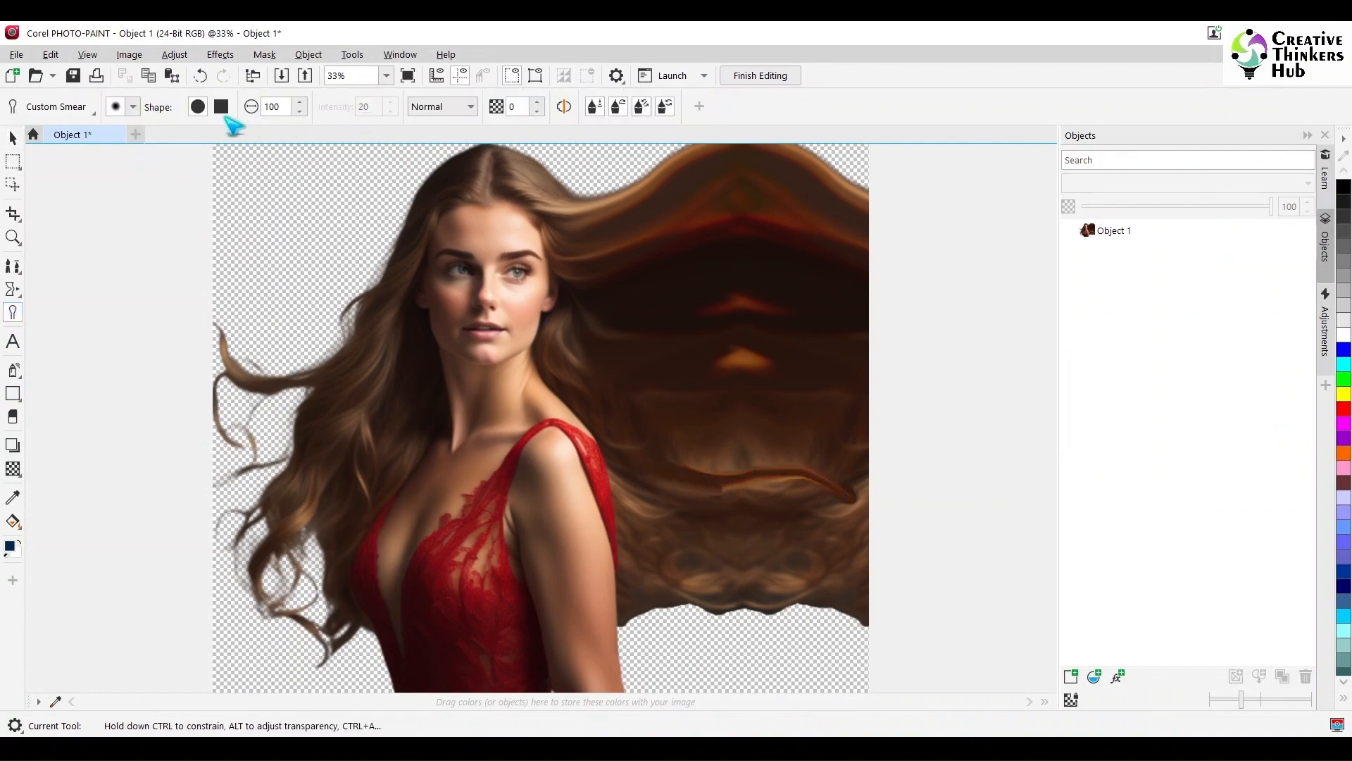
click(132, 106)
click(261, 140)
scroll(625, 382, up, 2)
scroll(652, 387, down, 6)
scroll(589, 465, up, 4)
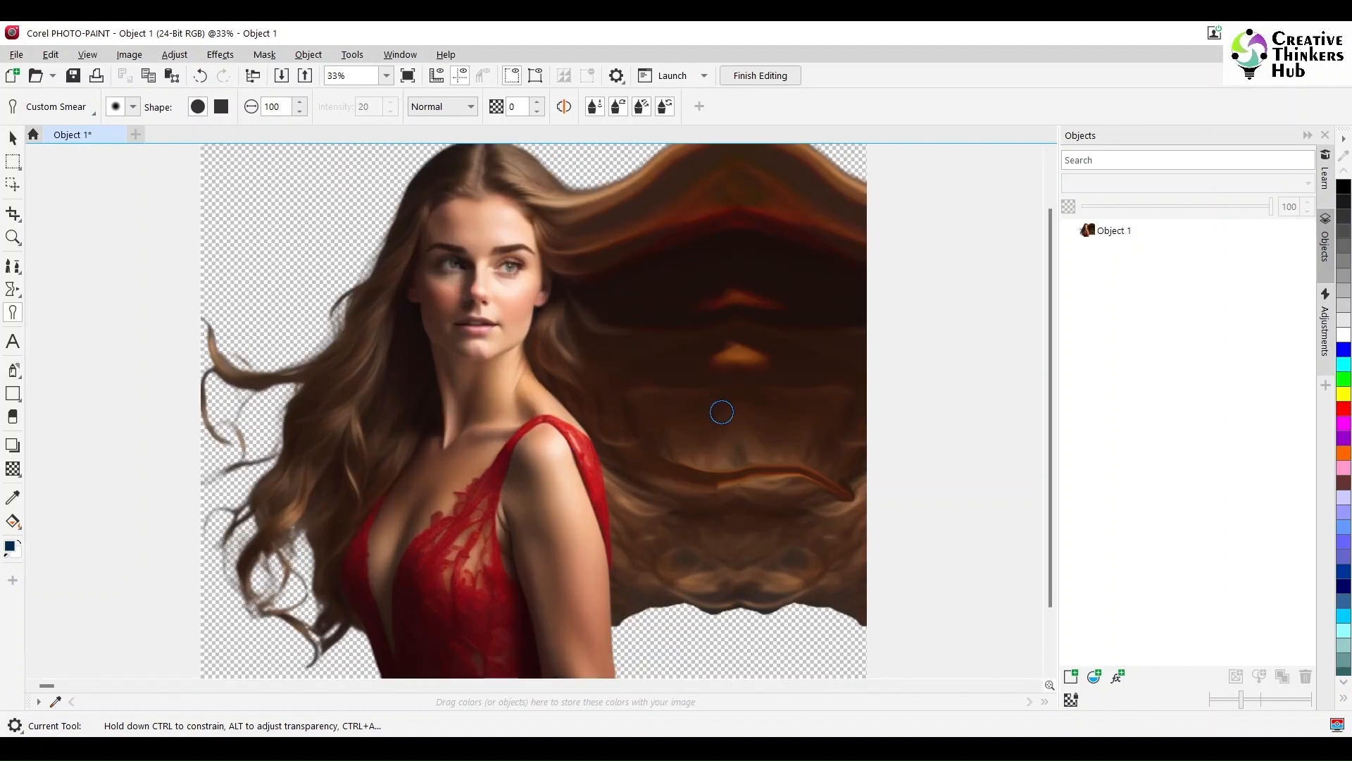
key(ctrl+z)
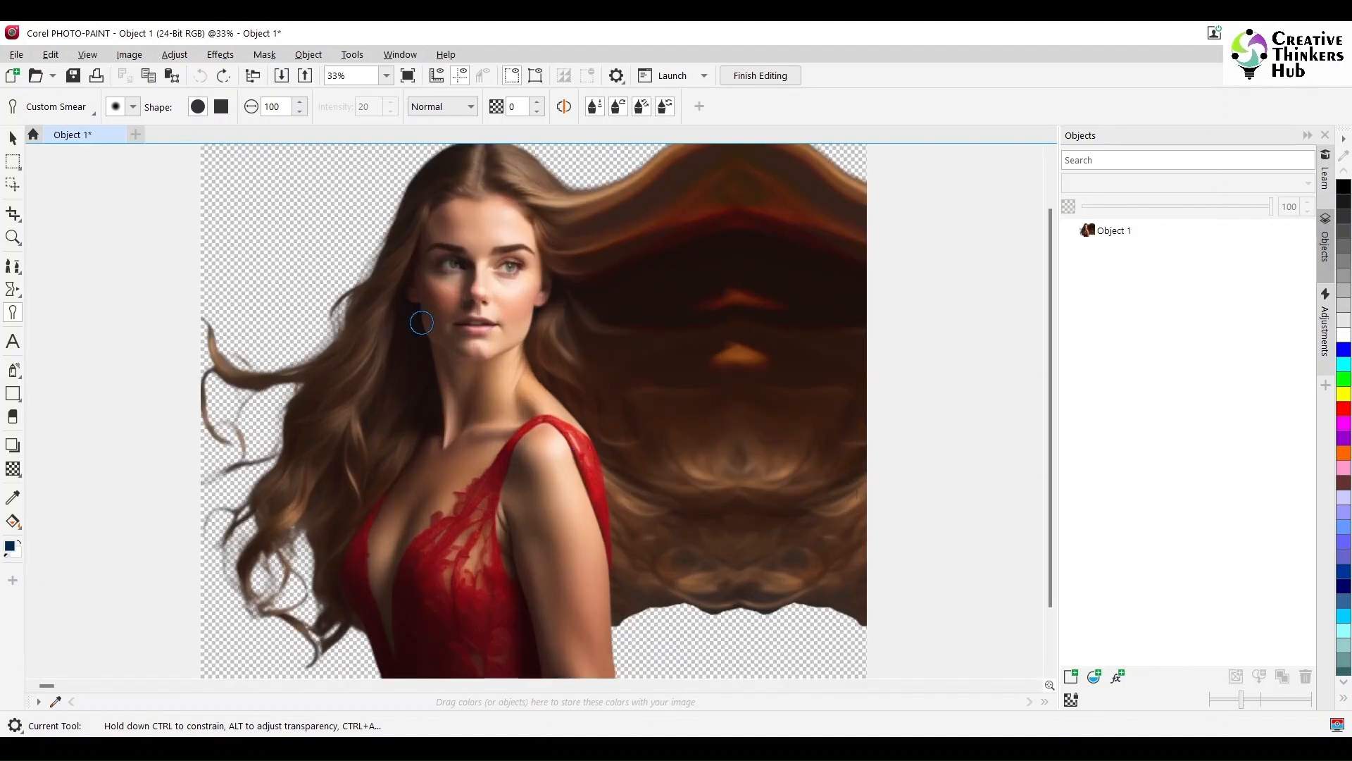
Step: Blur the mirrored highlights and patterns in the extended hair with the Custom Smudge brush at nib size 100 and intensity 20, and save the bitmap back to CorelDRAW
click(56, 106)
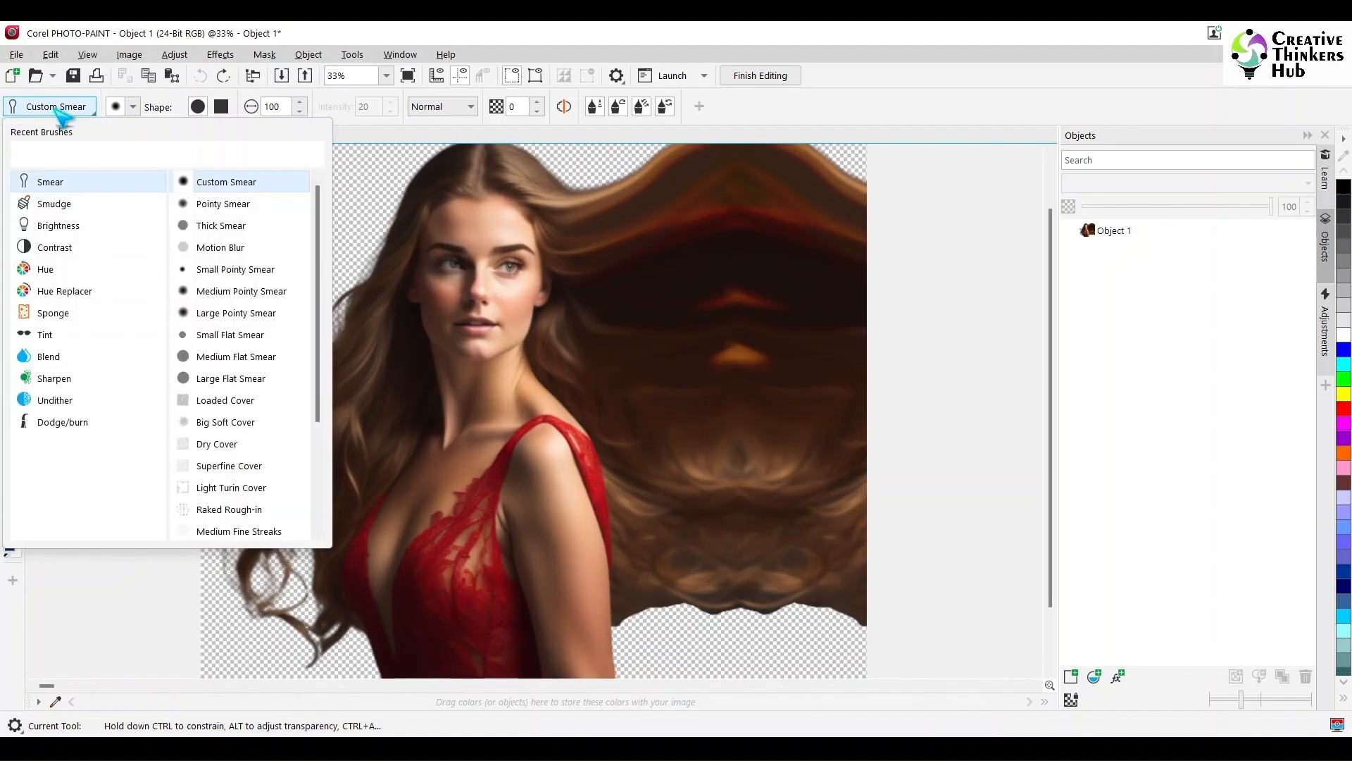
click(54, 204)
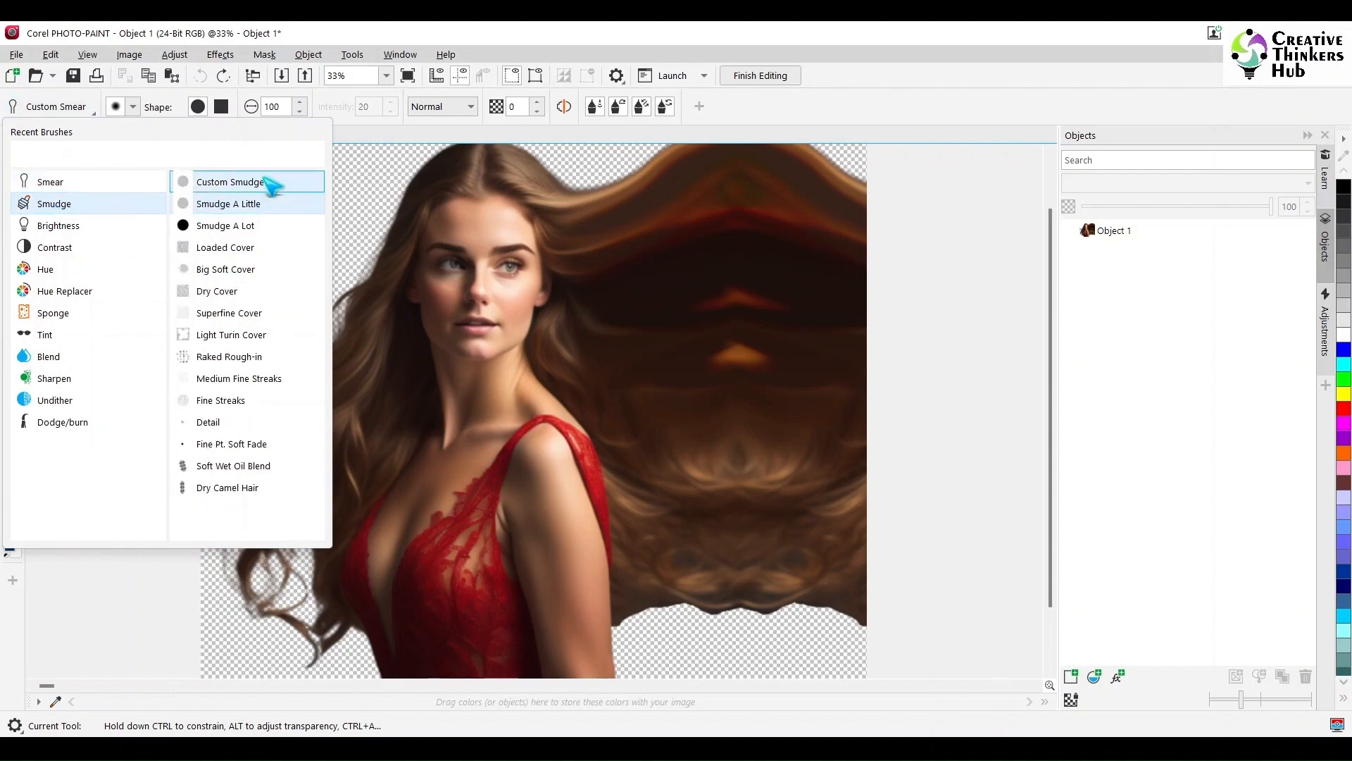
click(280, 248)
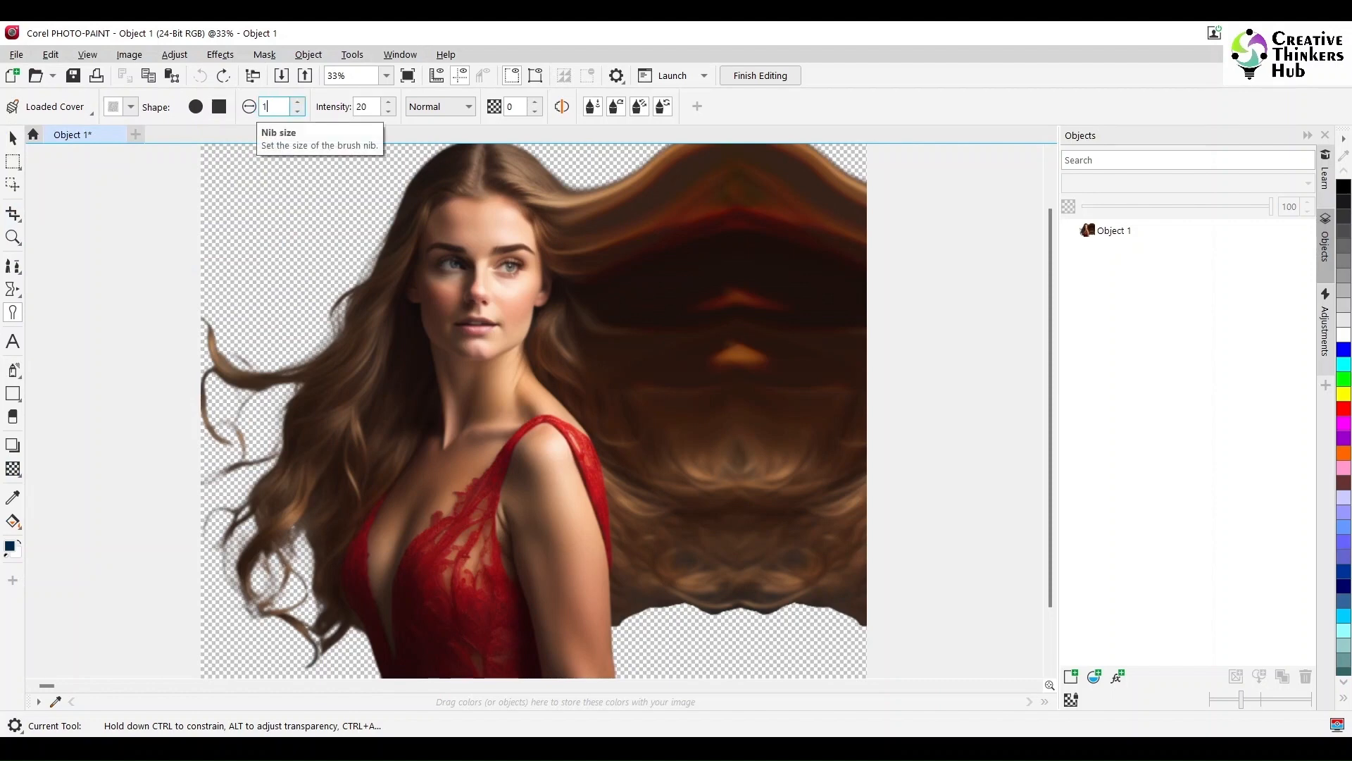
key(Return)
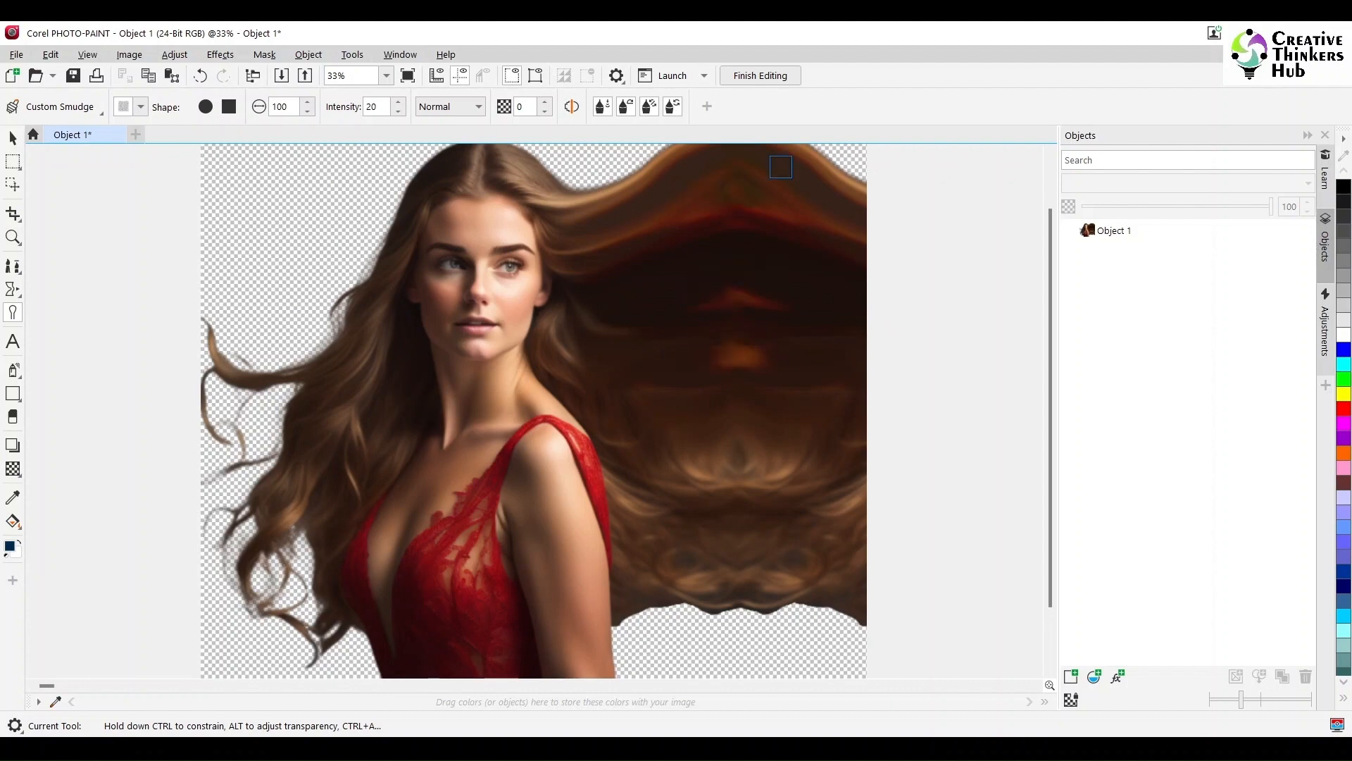
drag(793, 311, 726, 322)
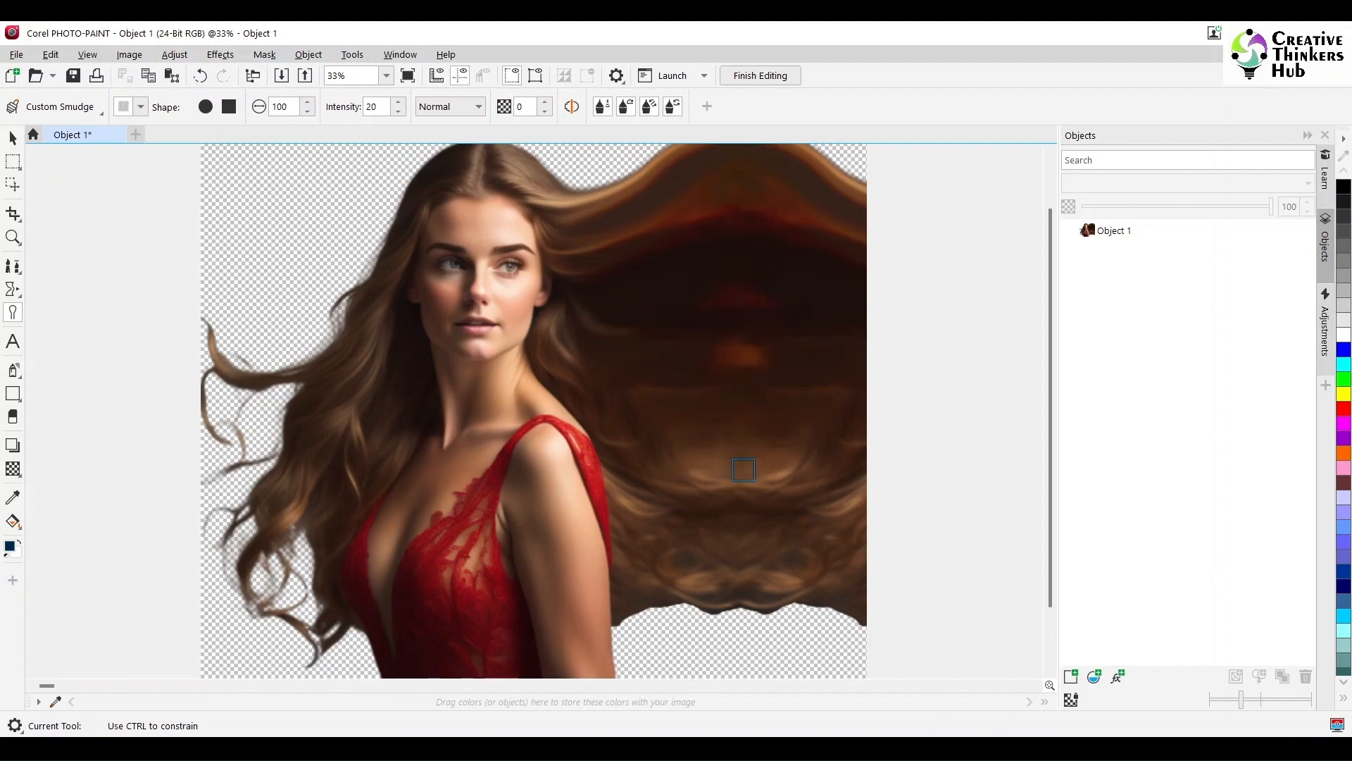
mouse_move(627, 504)
mouse_down()
mouse_move(726, 482)
mouse_move(740, 492)
mouse_up()
drag(743, 552, 731, 578)
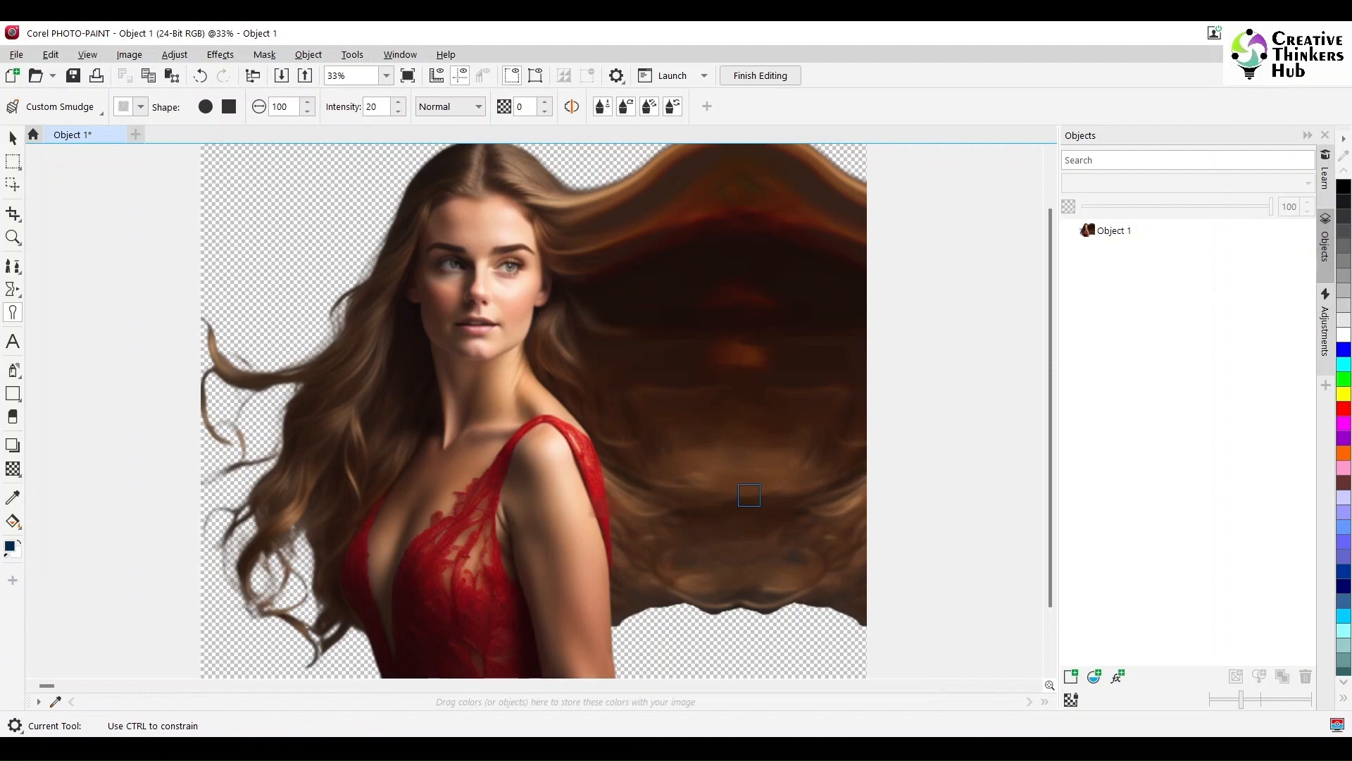
drag(763, 430, 786, 468)
drag(729, 556, 730, 552)
scroll(703, 470, down, 3)
scroll(703, 465, up, 3)
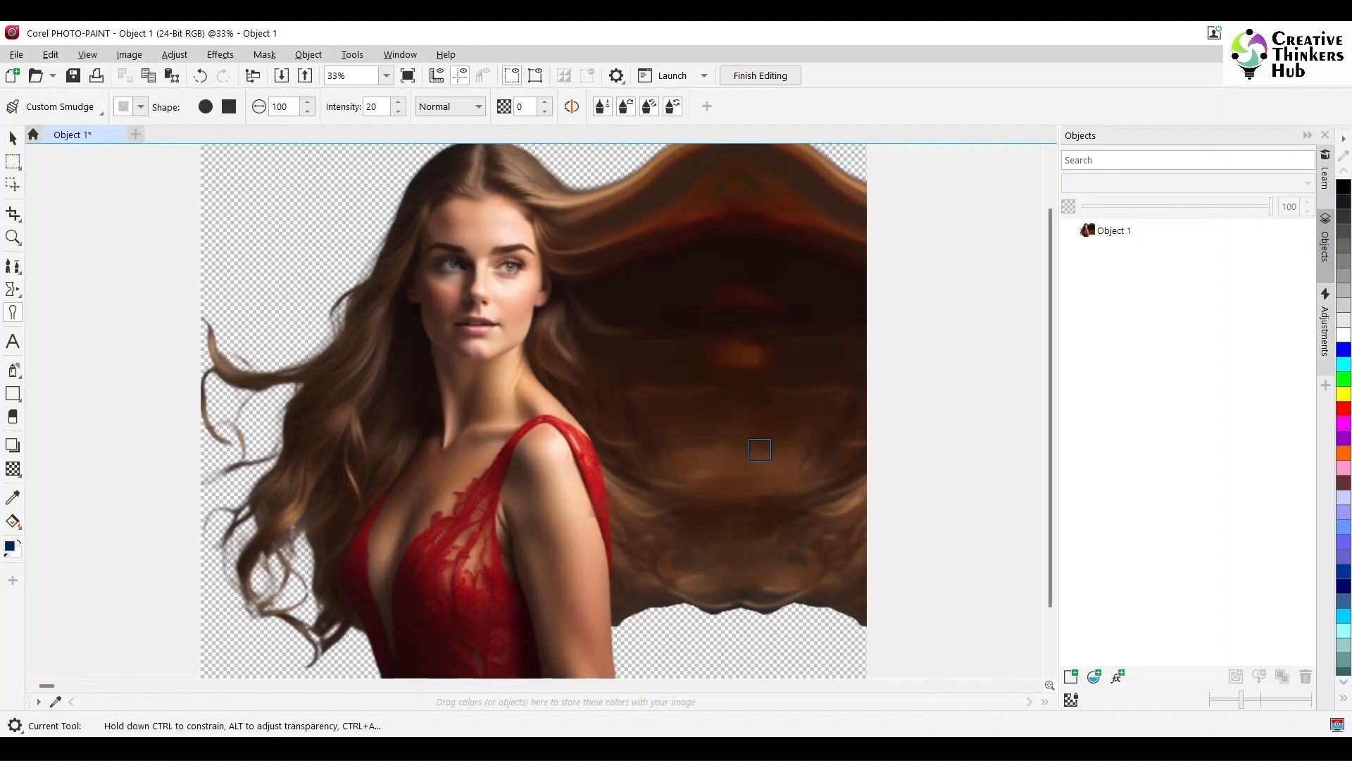
key(ctrl+s)
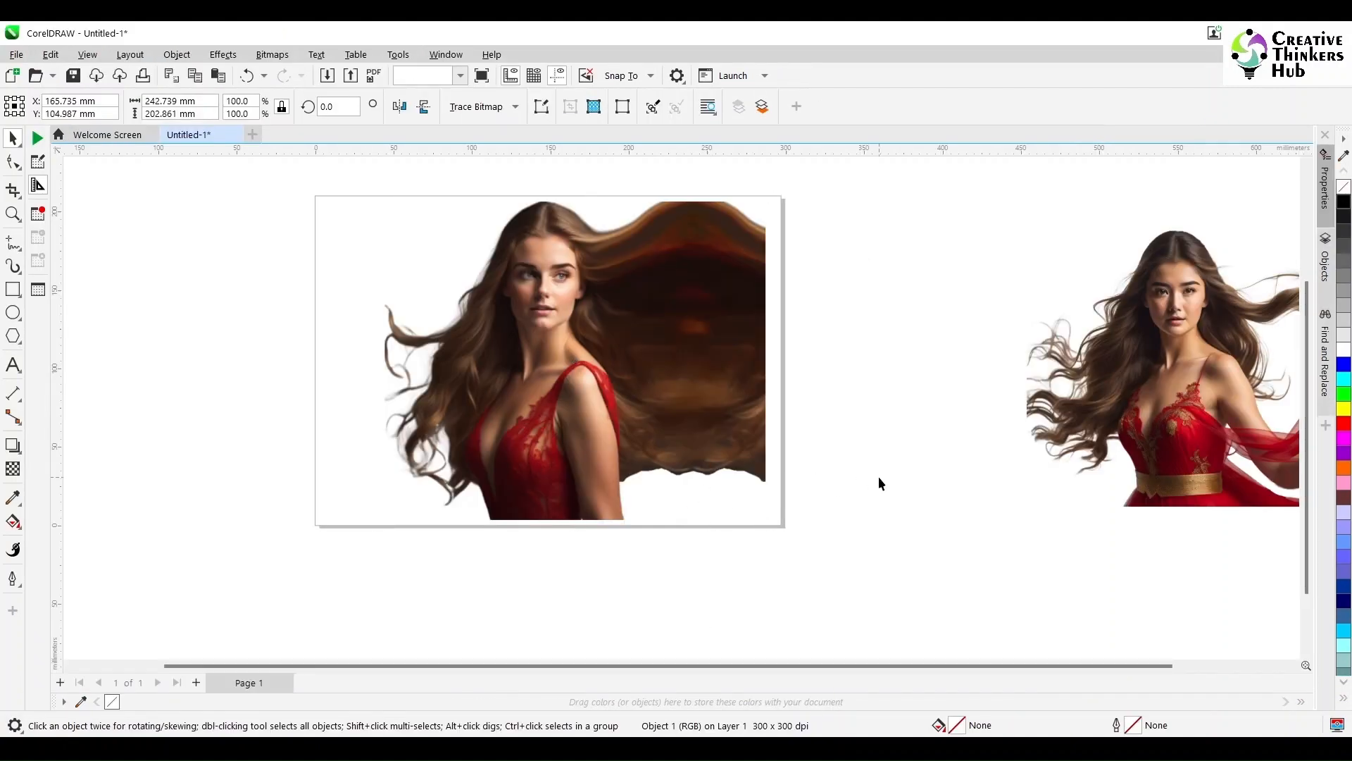
Step: Import the black bird-flock dispersion picture from the Dropbox folder onto the woman's image
click(879, 483)
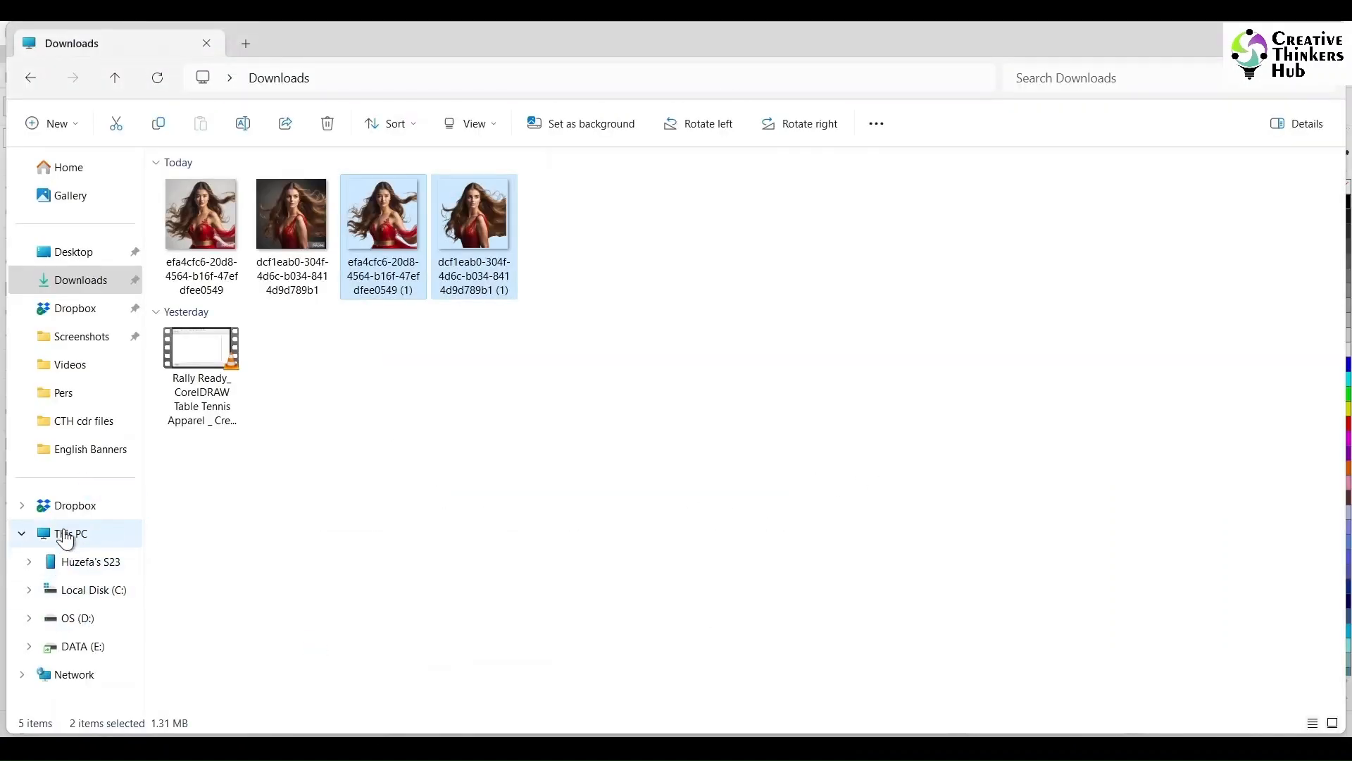
click(71, 505)
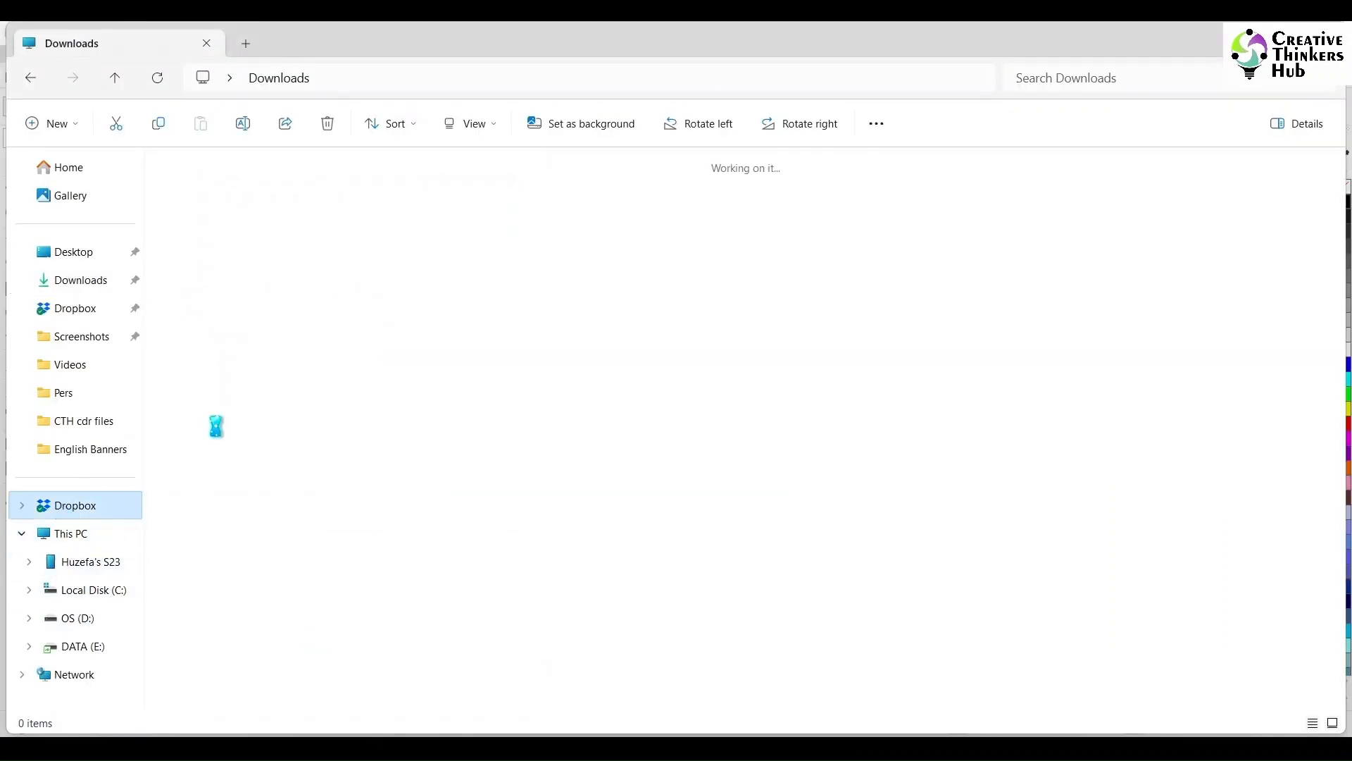
click(211, 419)
drag(194, 412, 691, 358)
Step: Align the bird-flock picture with the top and right edges of the woman's image
shift+click(719, 494)
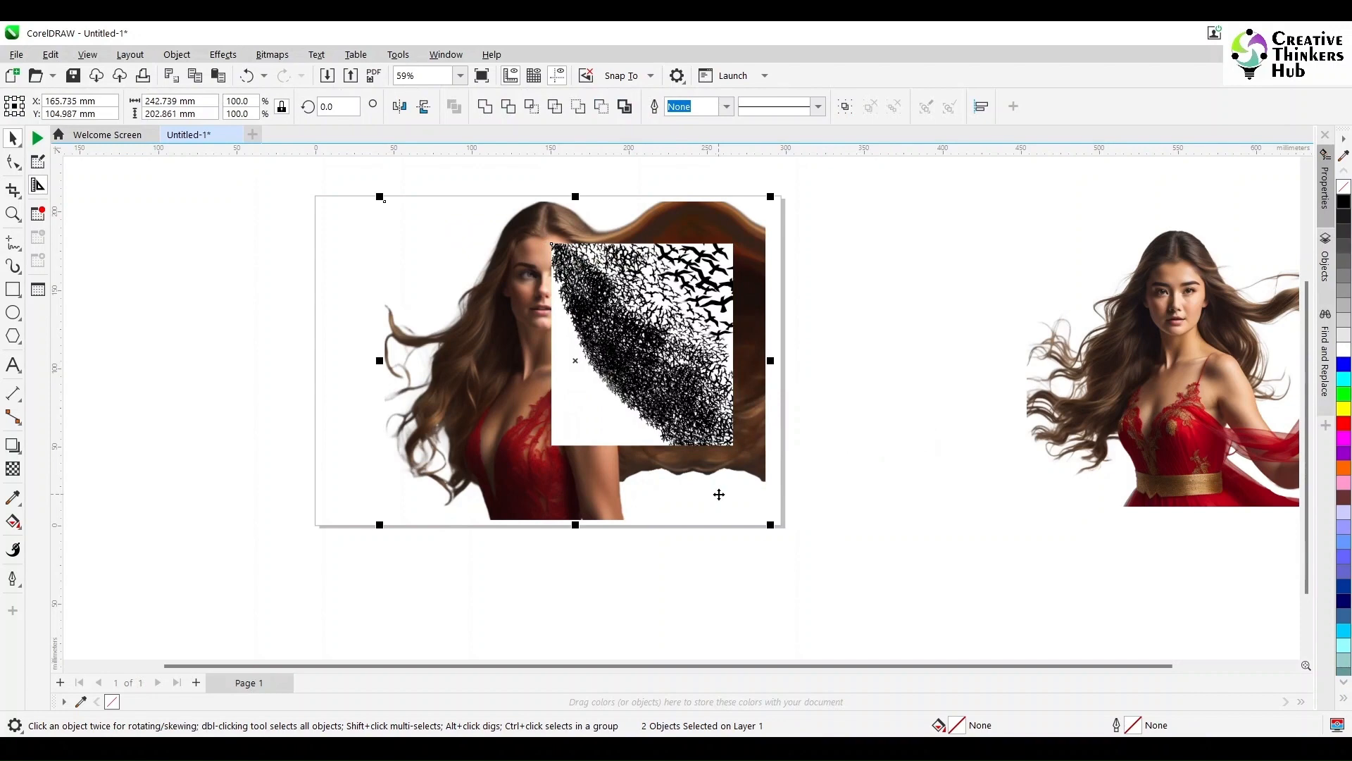
key(t)
key(l)
key(r)
click(969, 381)
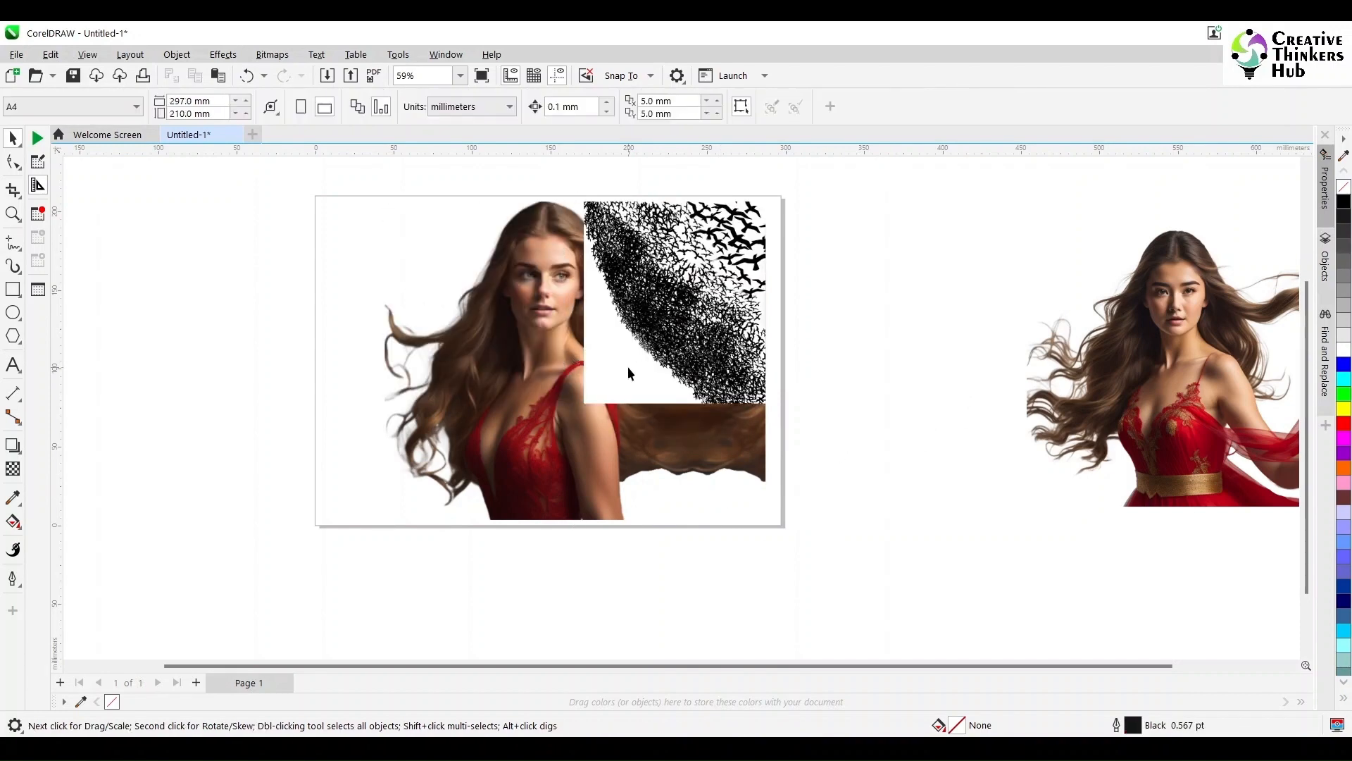
Step: Enlarge the bird-flock picture proportionally from its top-right corner to about 154 × 172 mm
click(628, 367)
drag(583, 405, 518, 507)
scroll(522, 506, down, 1)
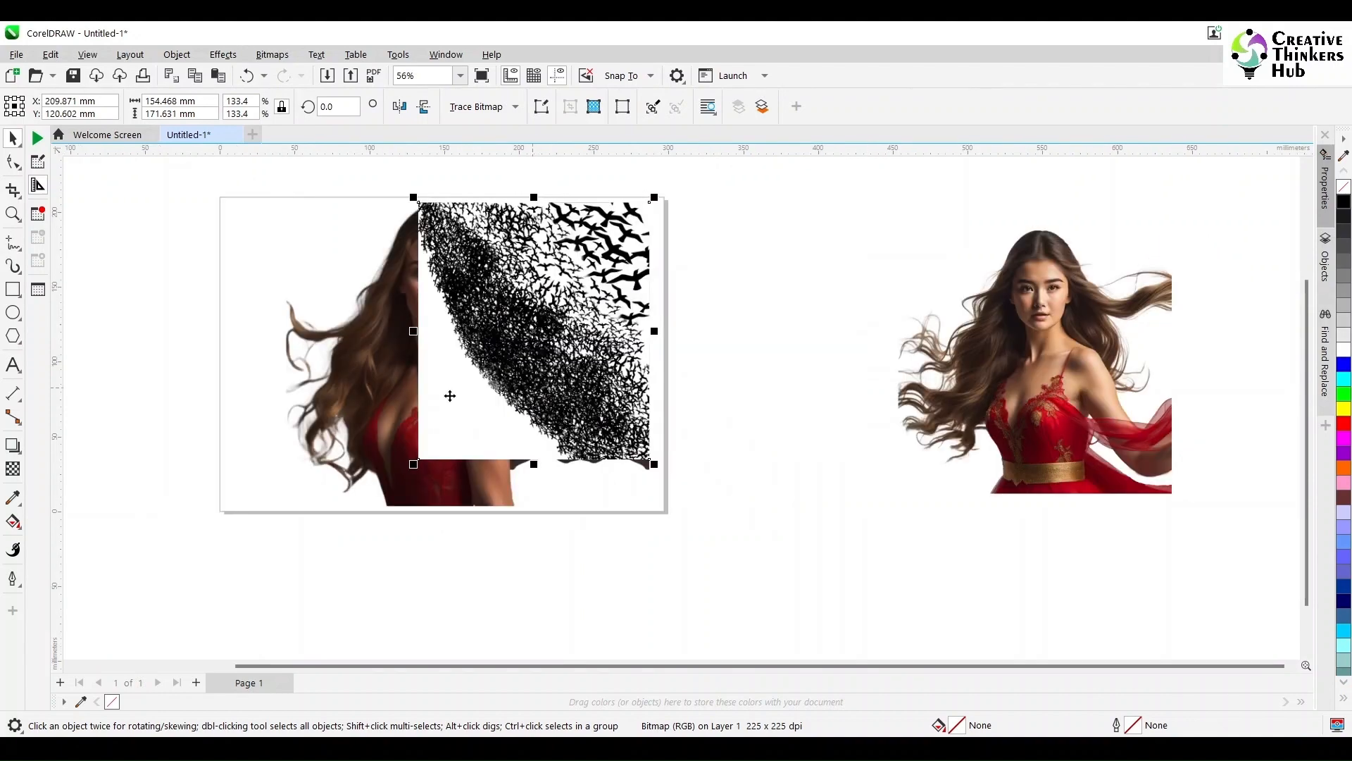
Step: Set the bird-flock picture's transparency merge mode to Add
click(13, 469)
click(255, 106)
click(188, 143)
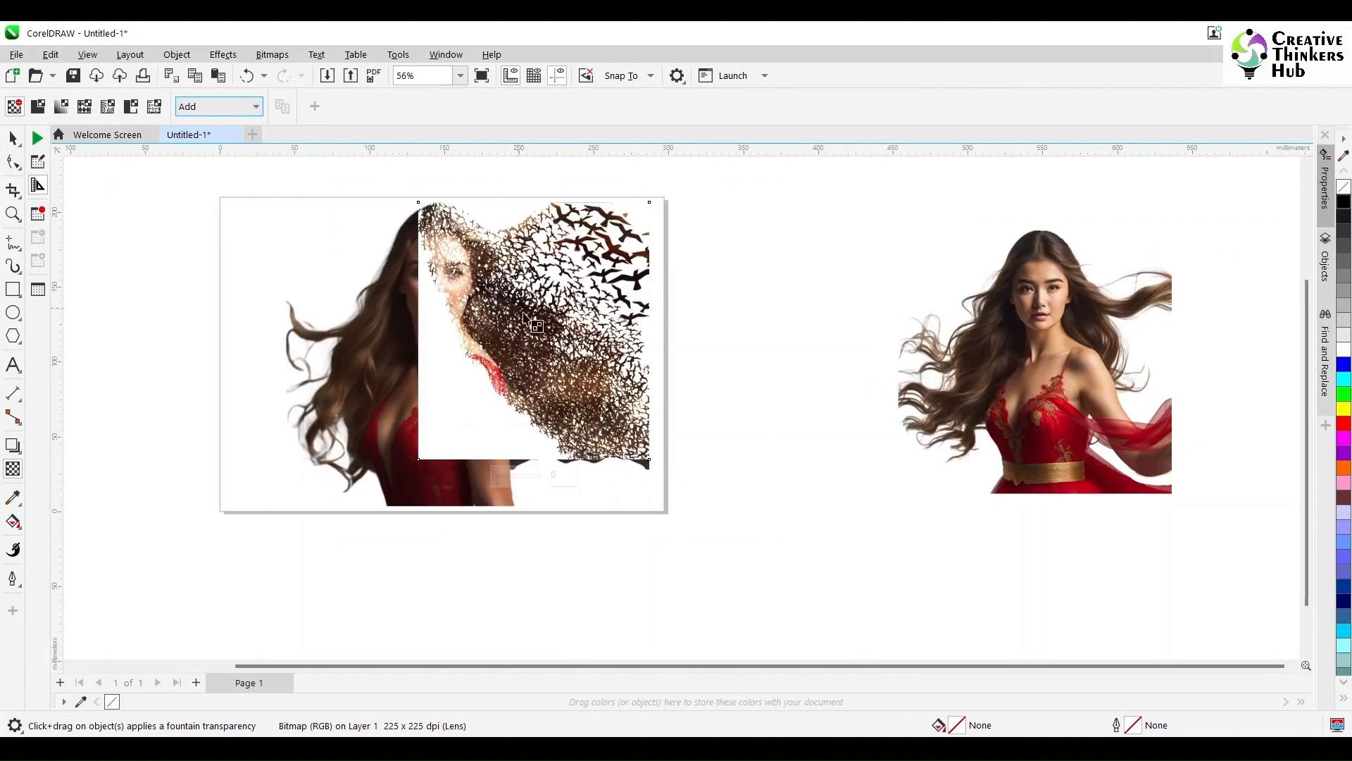
scroll(553, 337, up, 3)
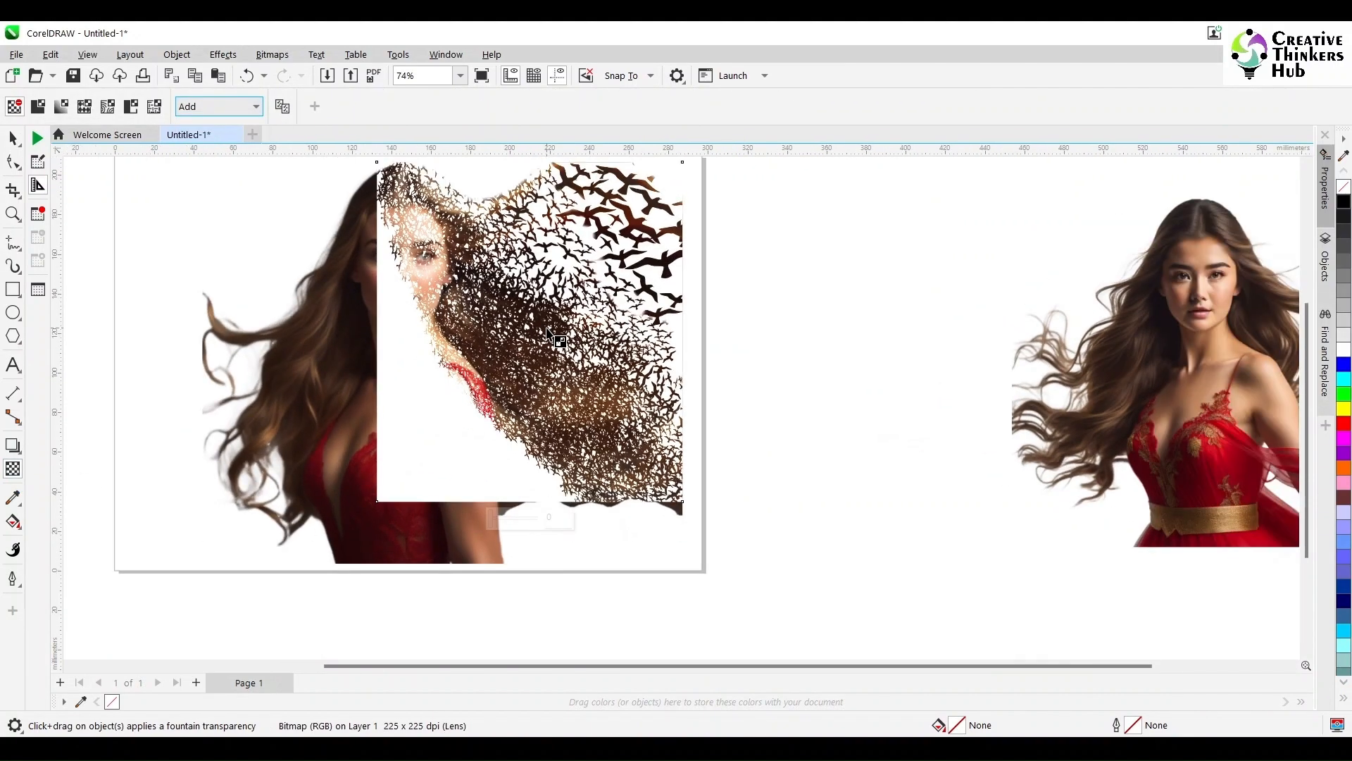
scroll(686, 479, up, 2)
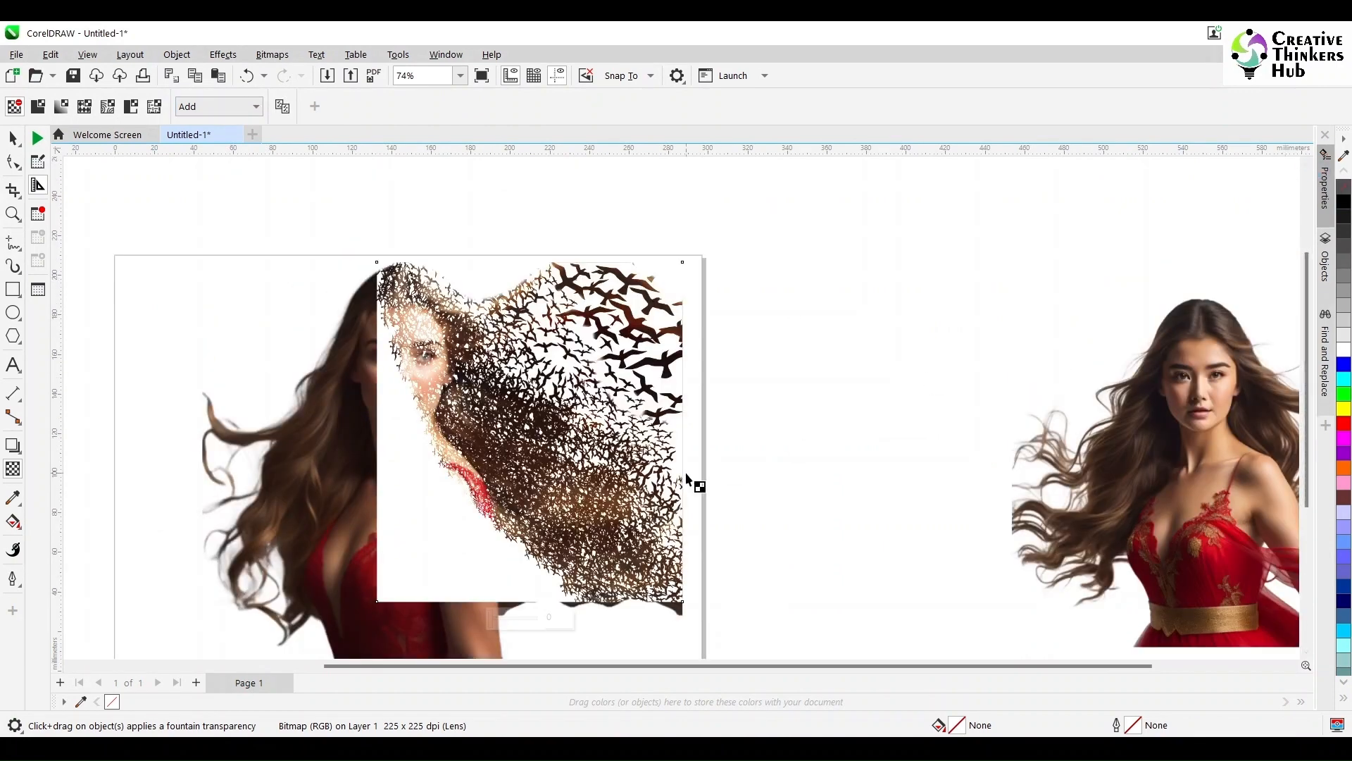
Step: Undo the bird-flock picture's latest enlargement and its Add merge mode
click(12, 139)
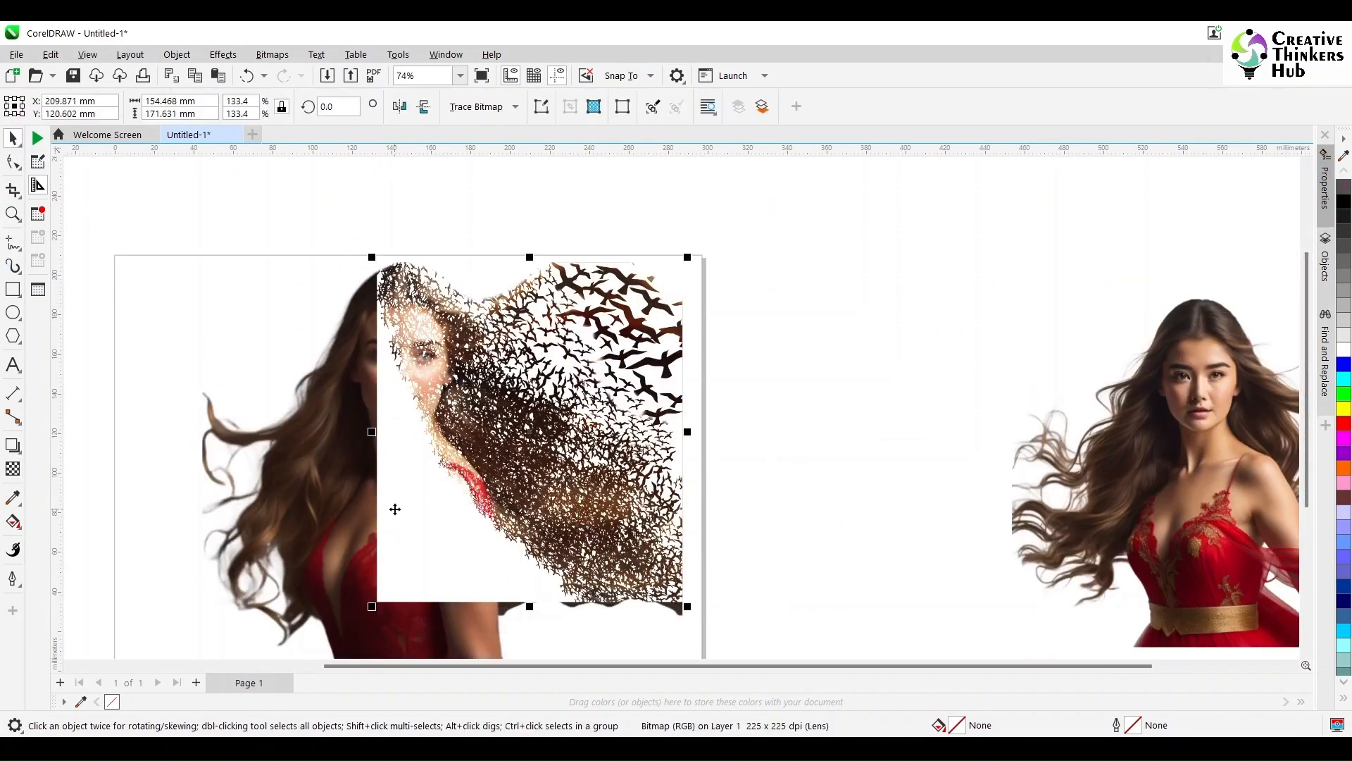
drag(373, 610, 364, 644)
key(ctrl+z)
key(ctrl+z)
key(ctrl+z)
key(ctrl+z)
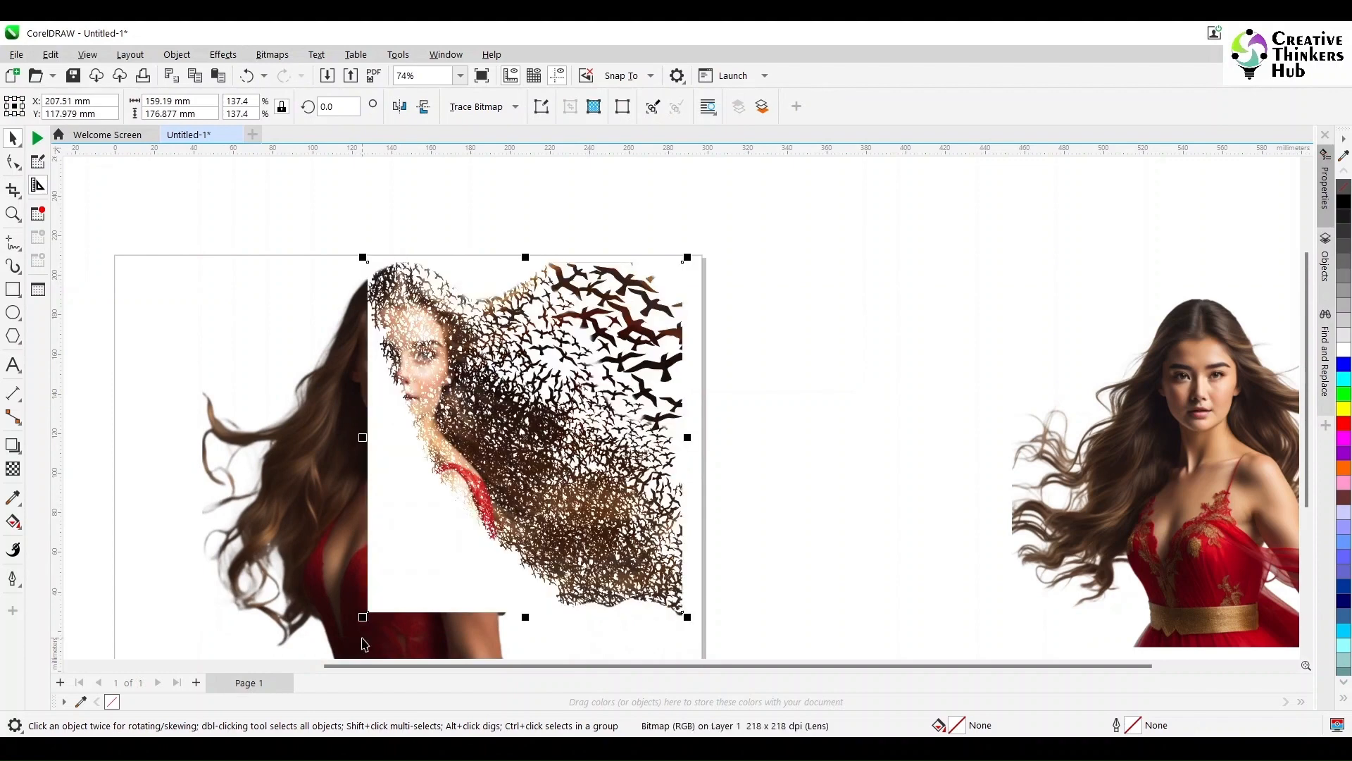
key(ctrl+z)
key(ctrl+z)
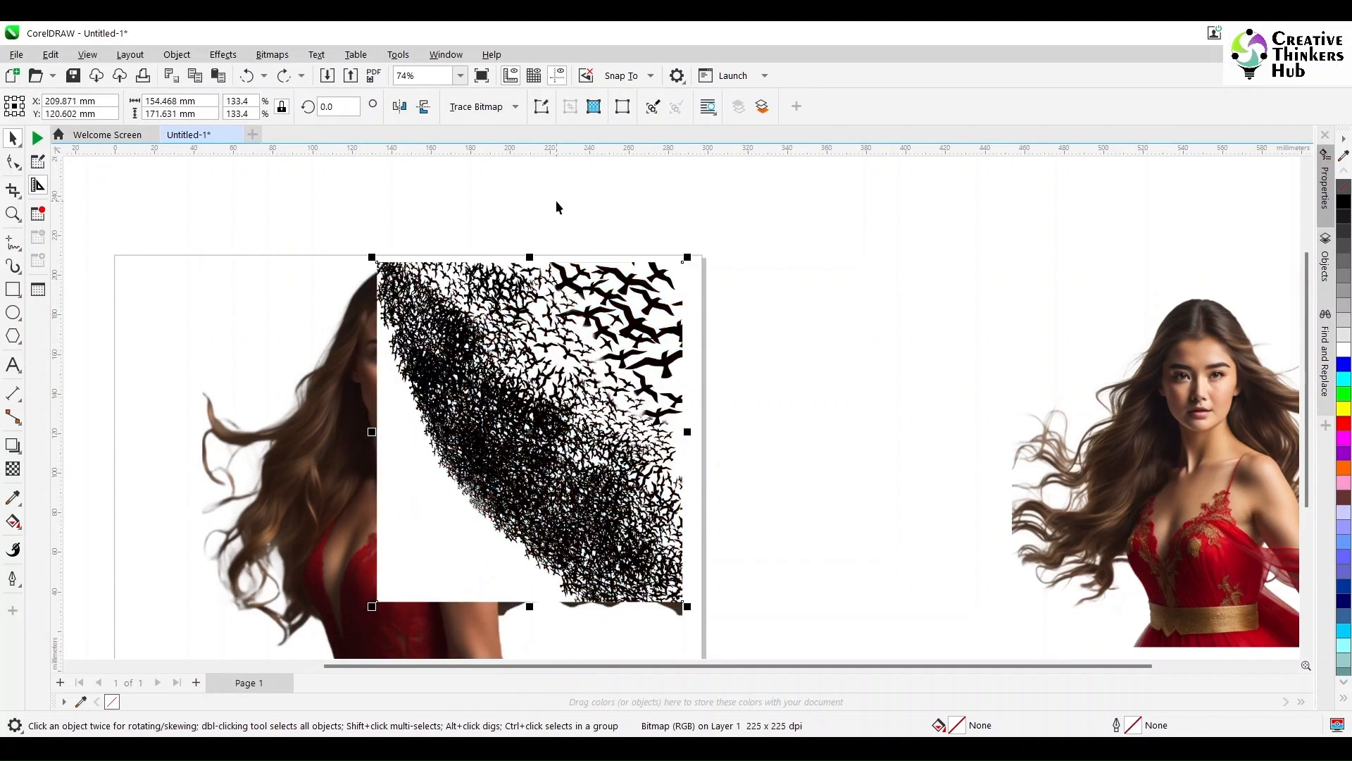
Step: Apply a linear fountain transparency at about -153.5° to fade out the bird-flock picture over the woman's face and shoulder
click(13, 469)
drag(495, 482, 459, 496)
key(ctrl+z)
drag(533, 516, 526, 518)
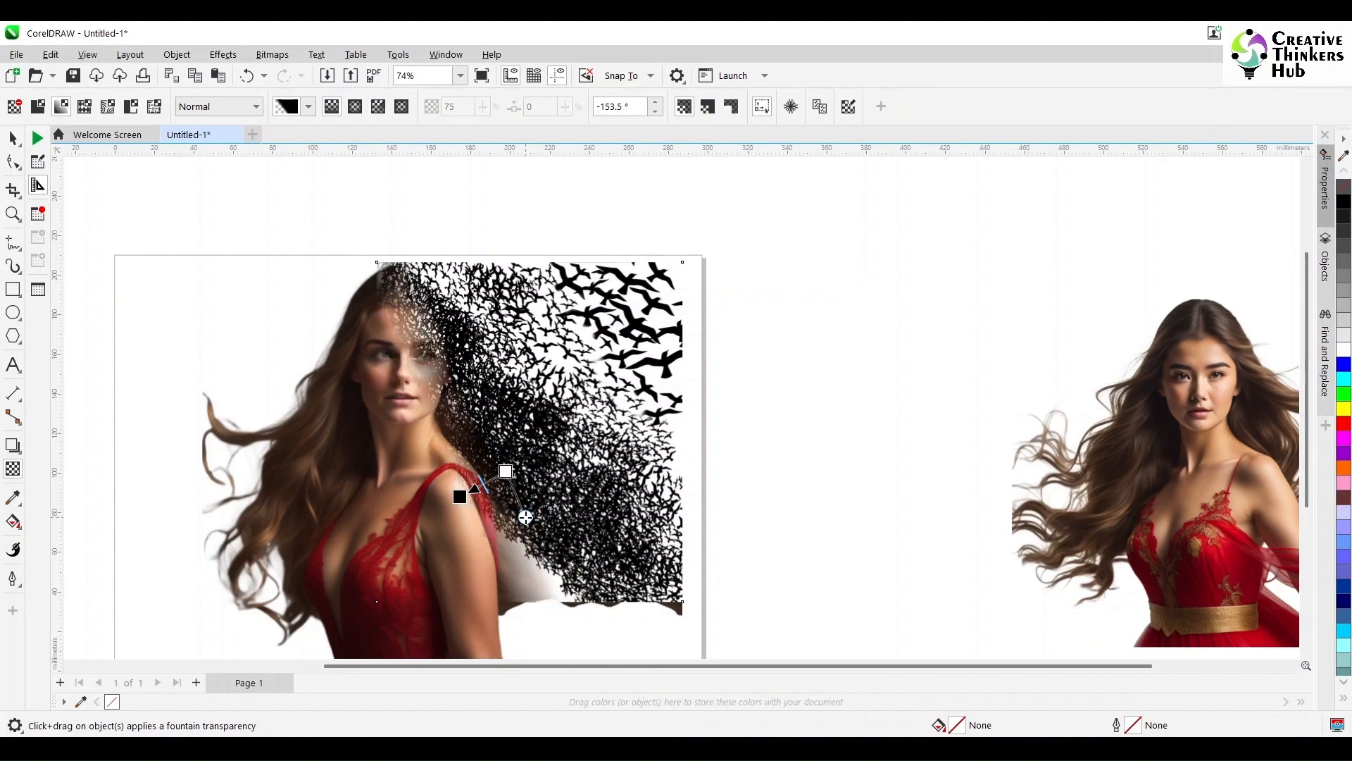
Step: Convert the faded bird-flock picture to a 300 dpi bitmap
click(13, 138)
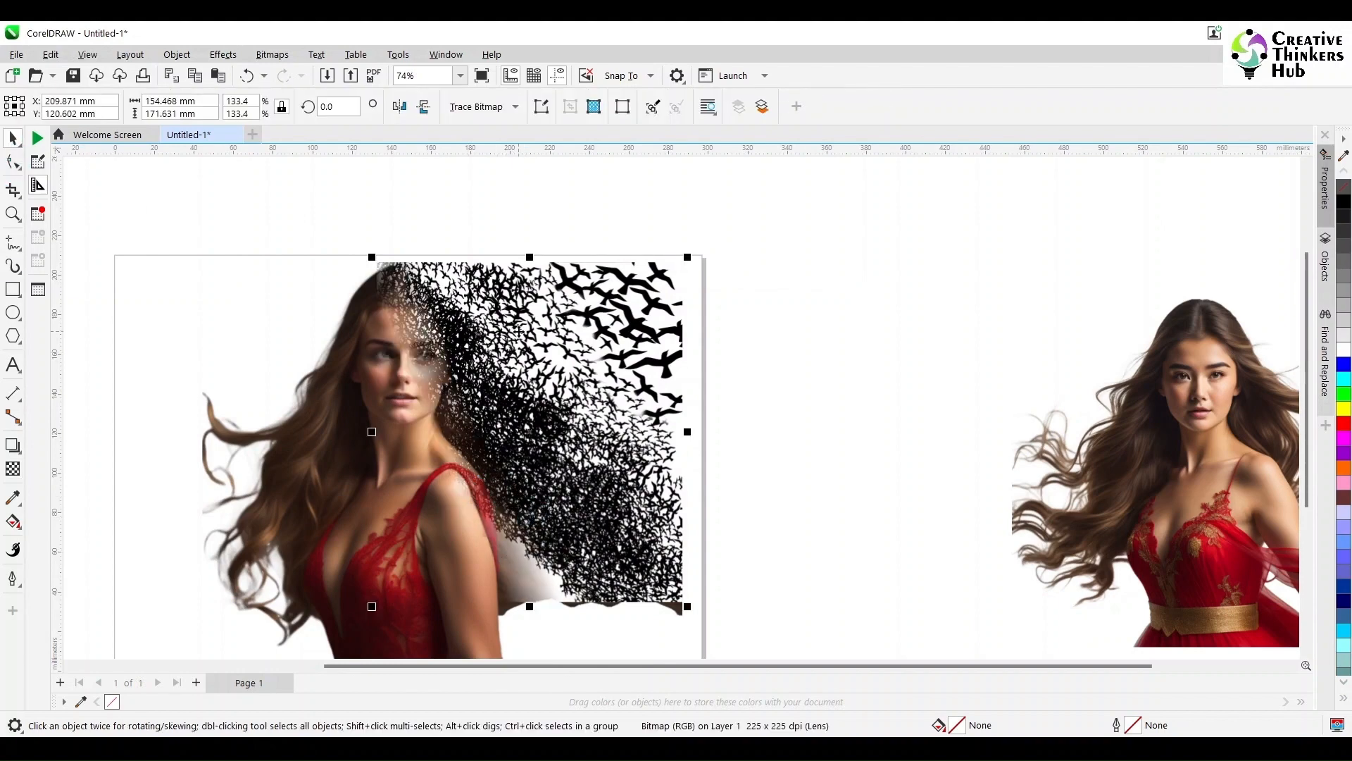
click(272, 55)
click(314, 72)
click(695, 479)
Step: Try the Add transparency merge mode on the converted bird-flock bitmap
click(12, 468)
click(211, 107)
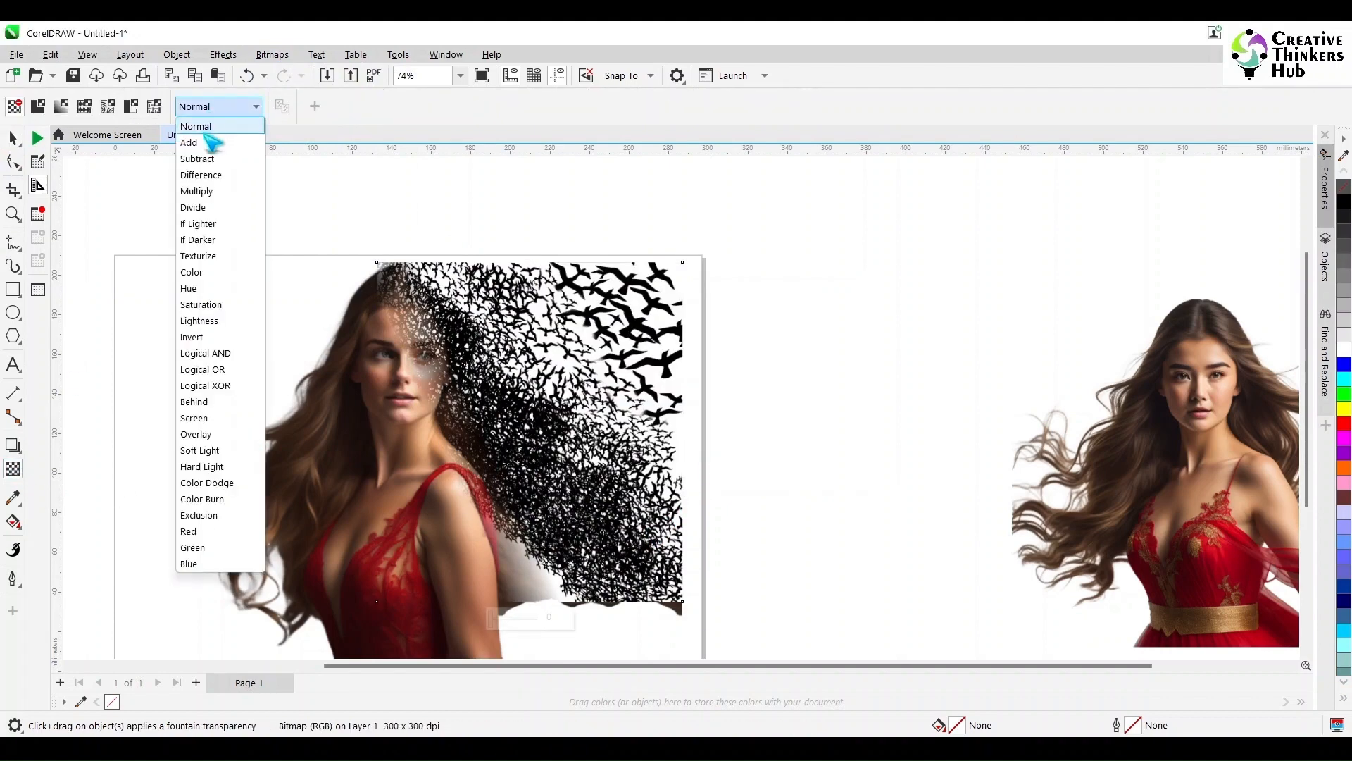
click(189, 142)
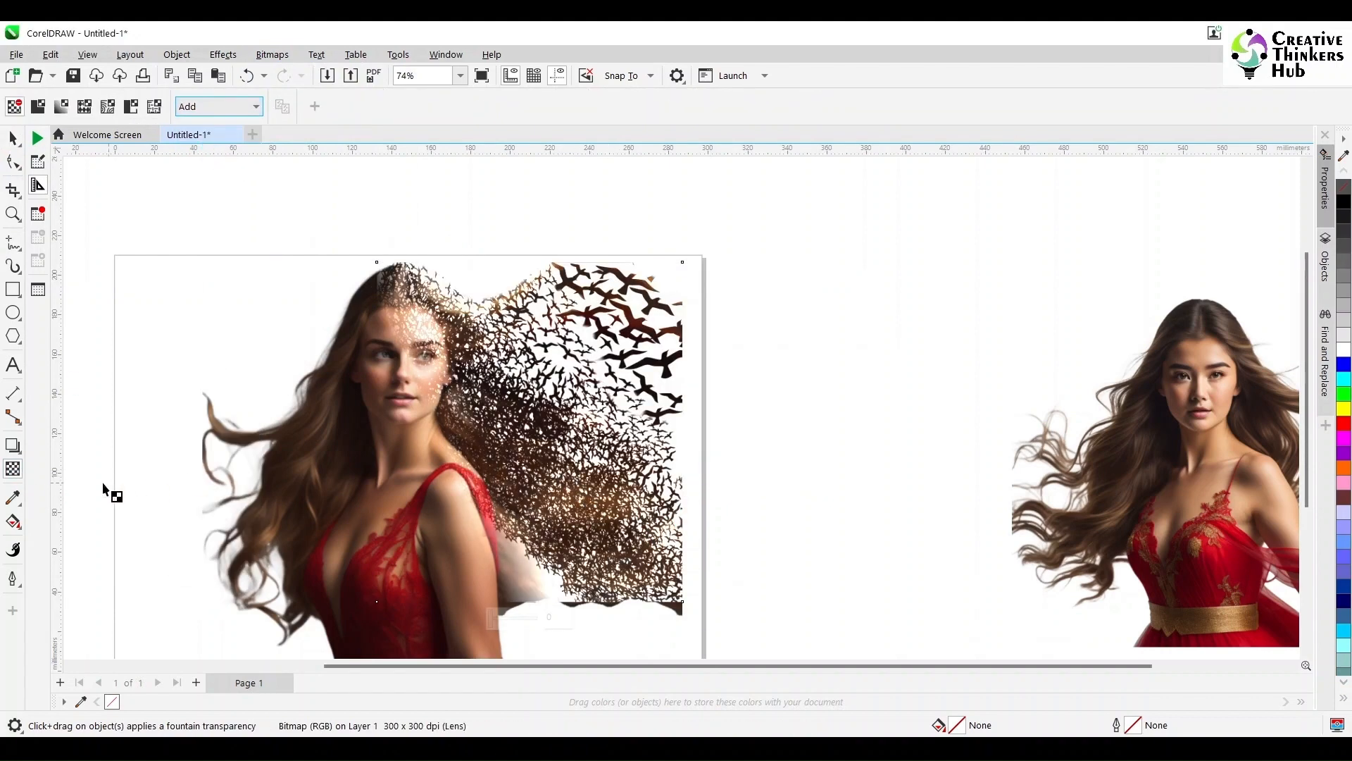
key(ctrl+z)
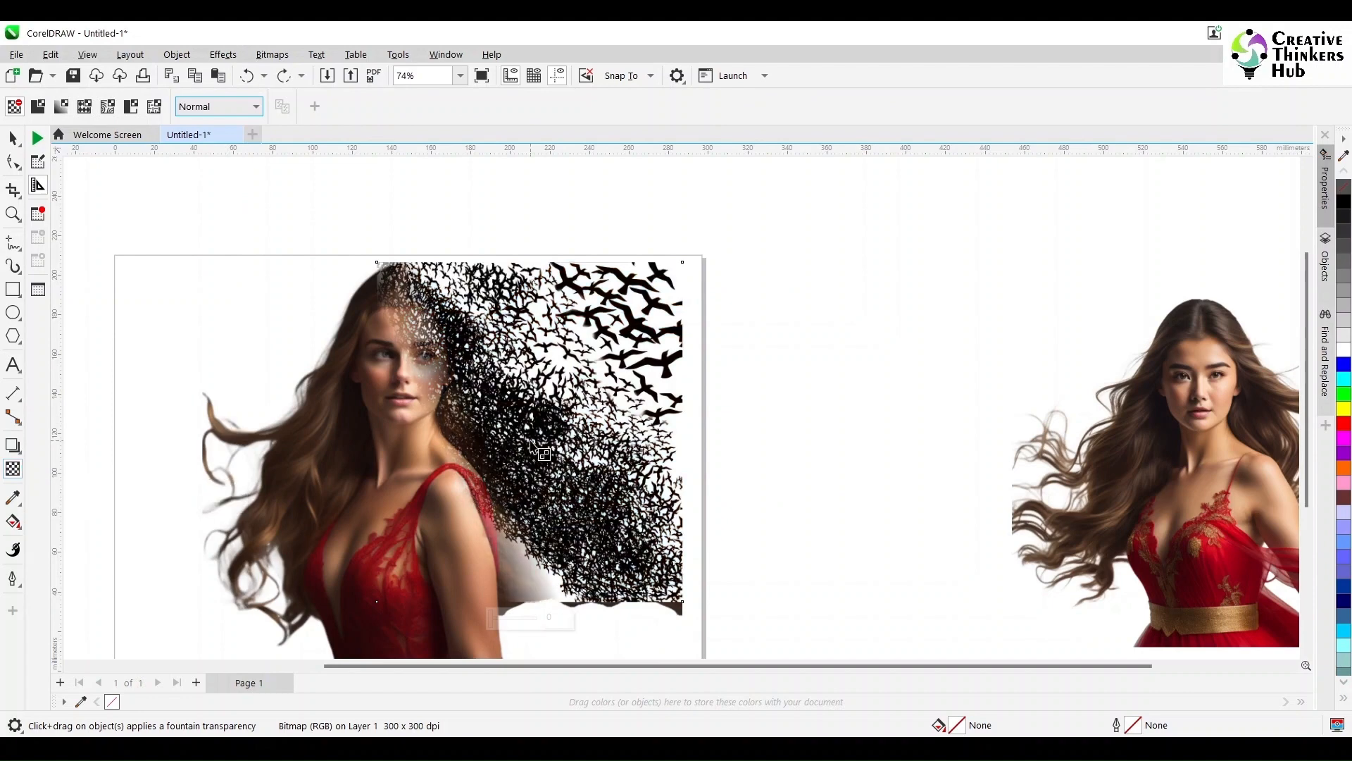
click(15, 138)
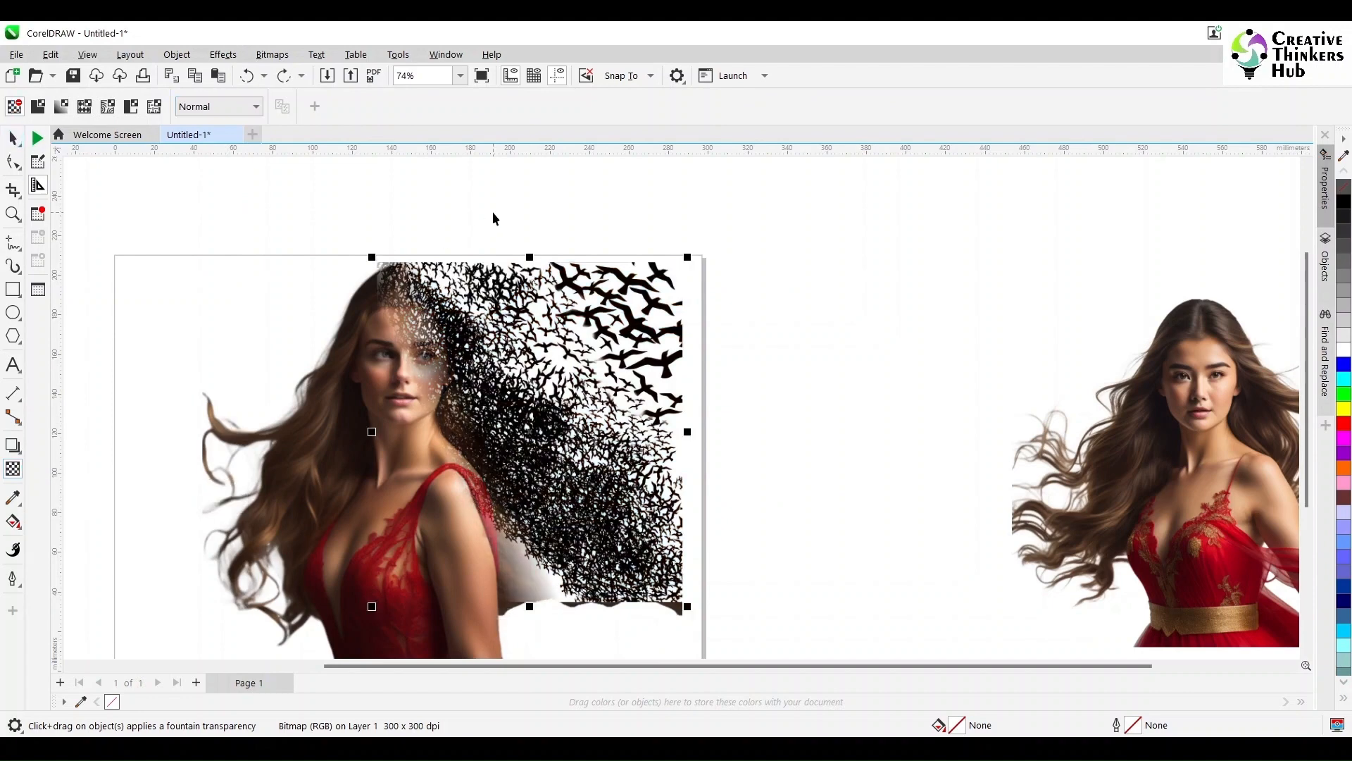
Step: Fade the bird-flock bitmap's edge beside the woman's forehead with a nearly horizontal linear fountain transparency at about -179.5°
click(12, 468)
drag(399, 308, 443, 302)
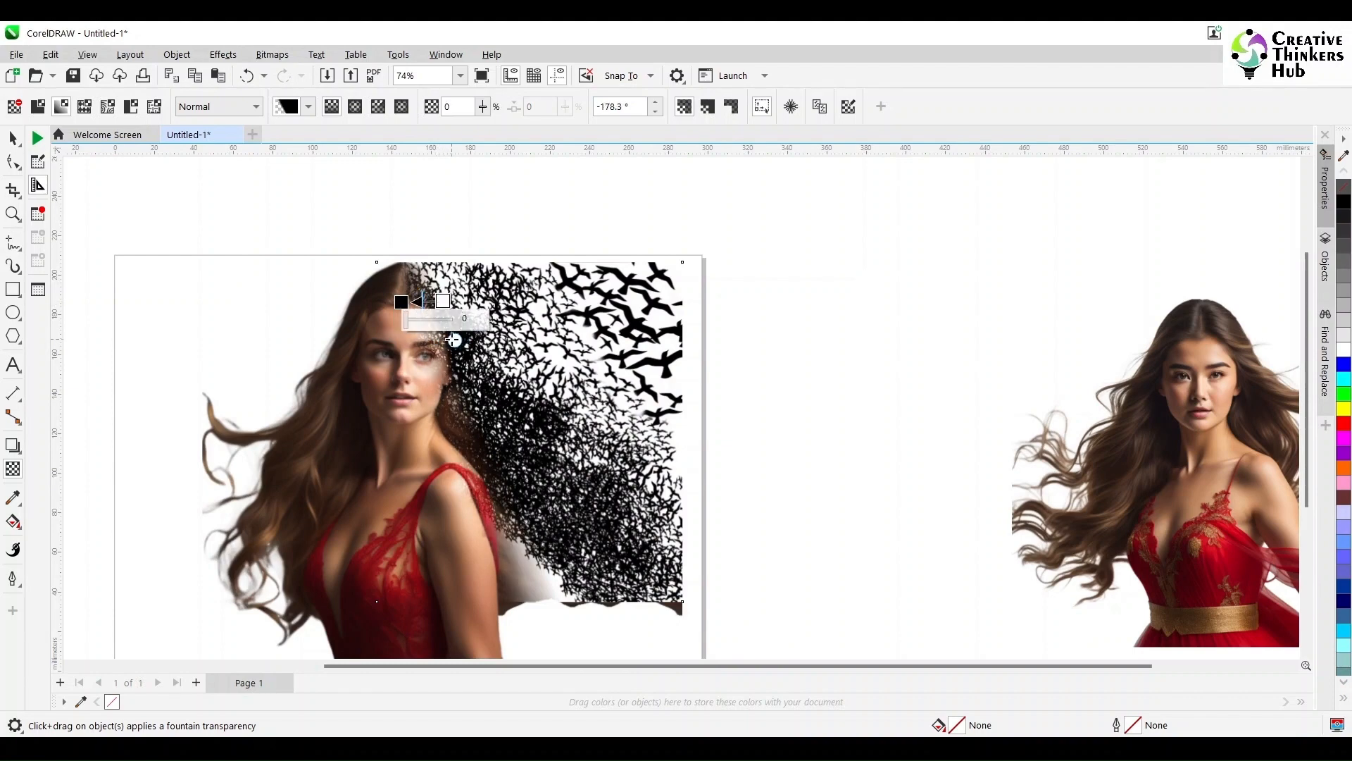
click(12, 214)
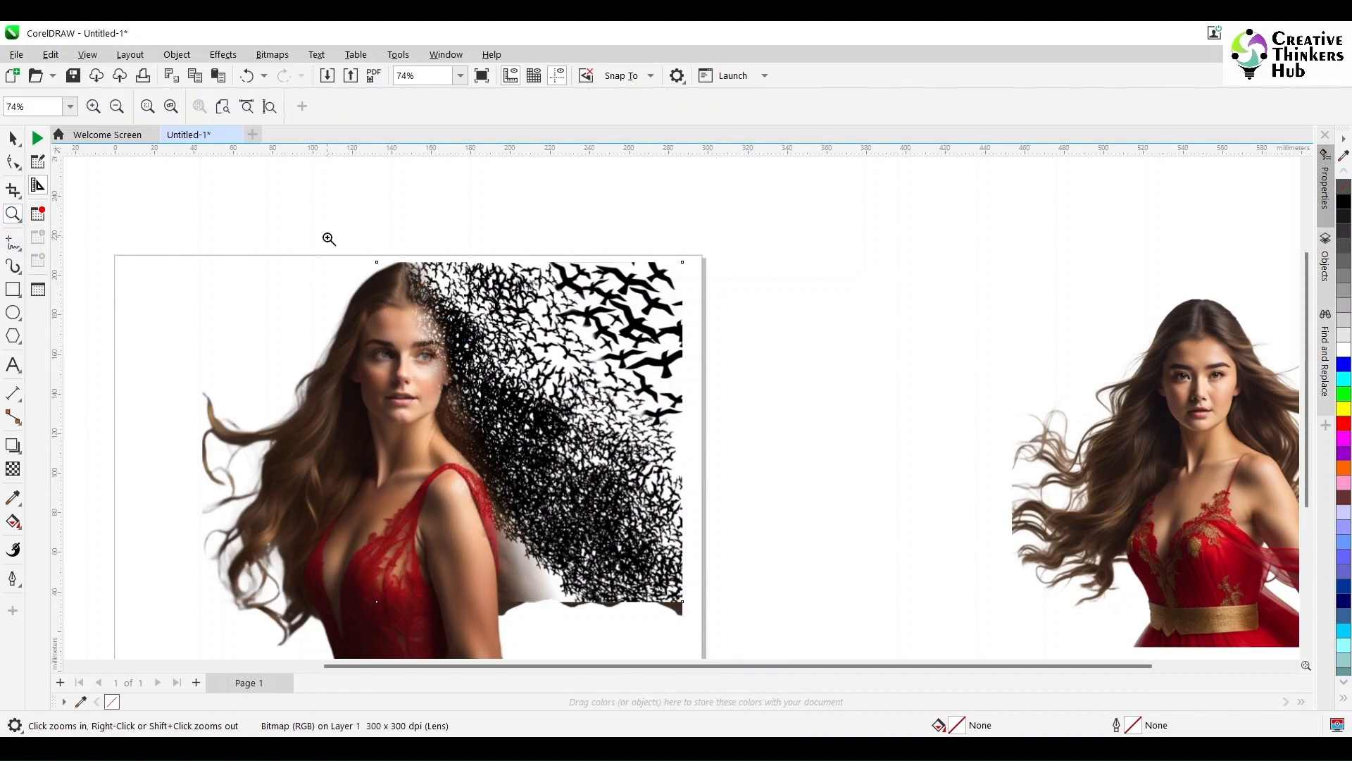
drag(326, 236, 751, 499)
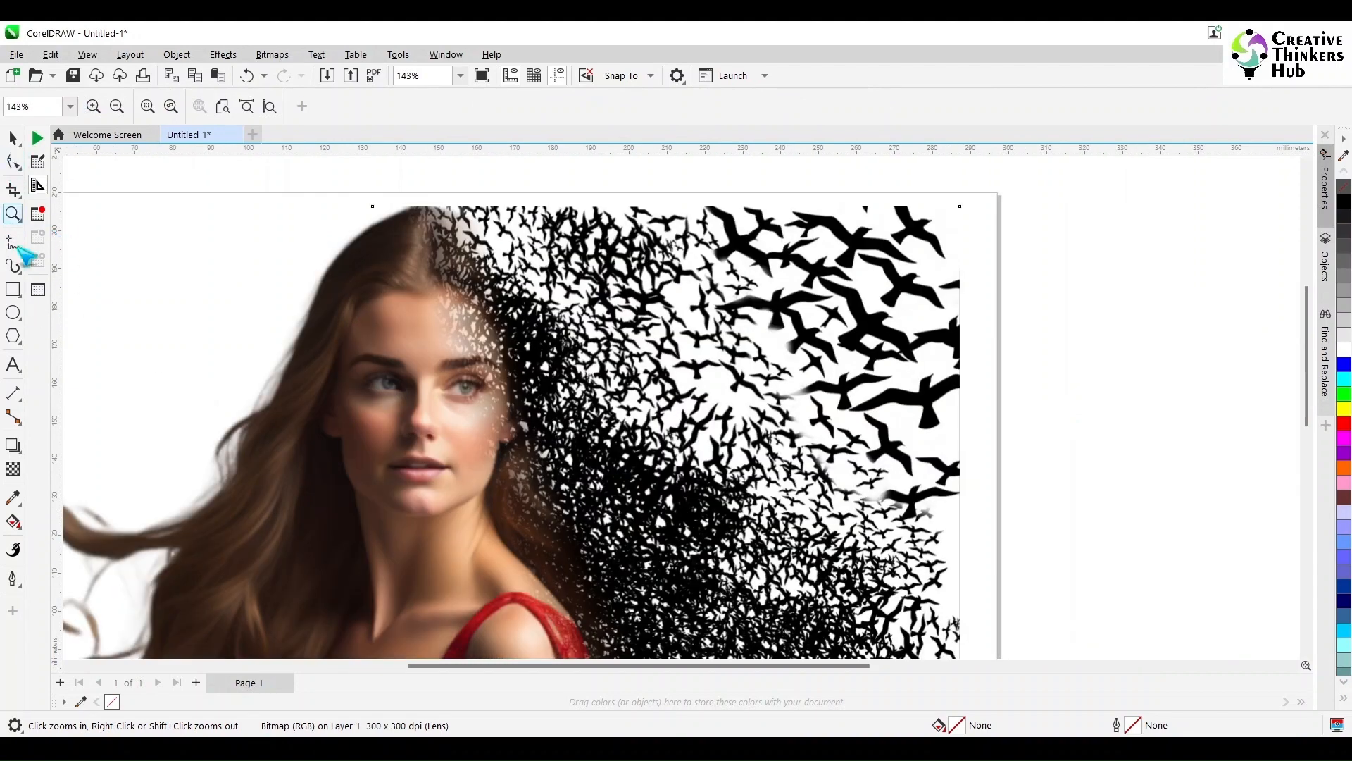
click(12, 468)
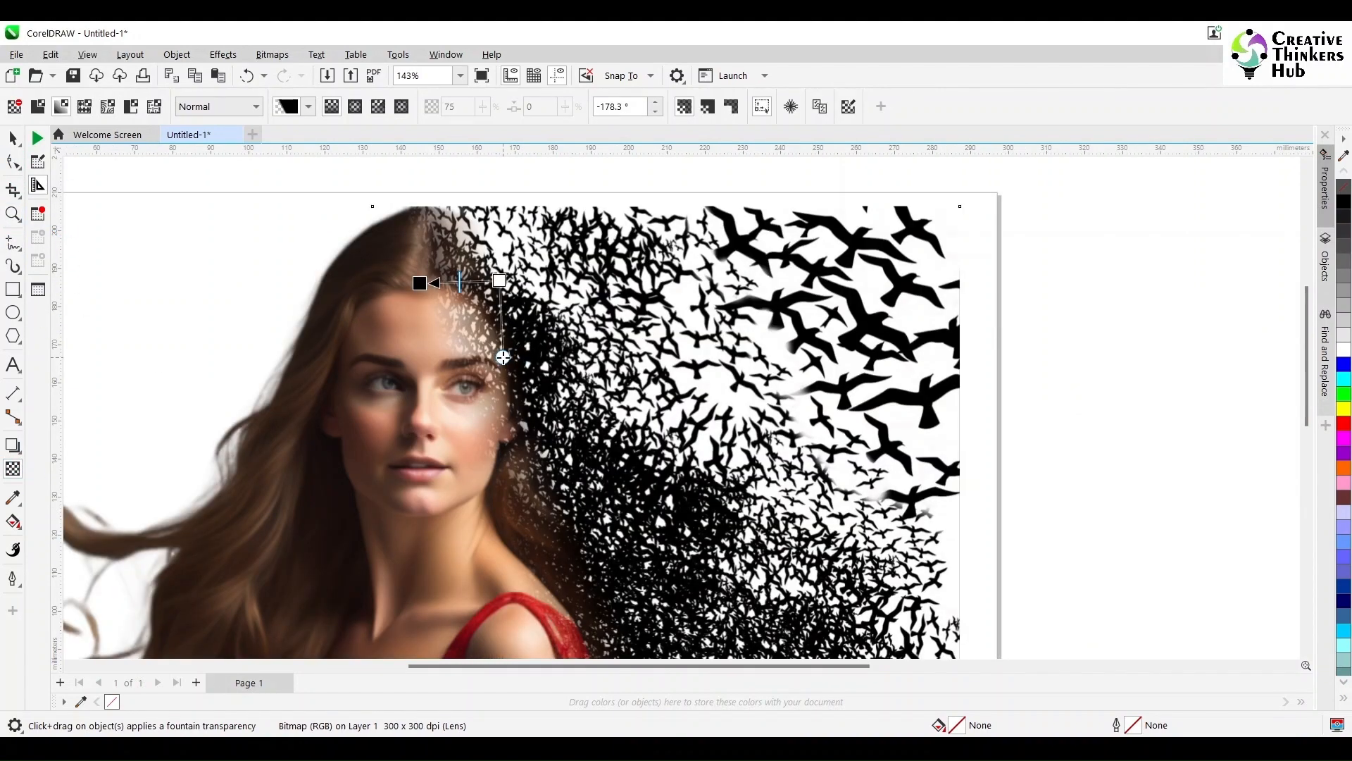
drag(419, 282, 510, 281)
drag(511, 351, 526, 351)
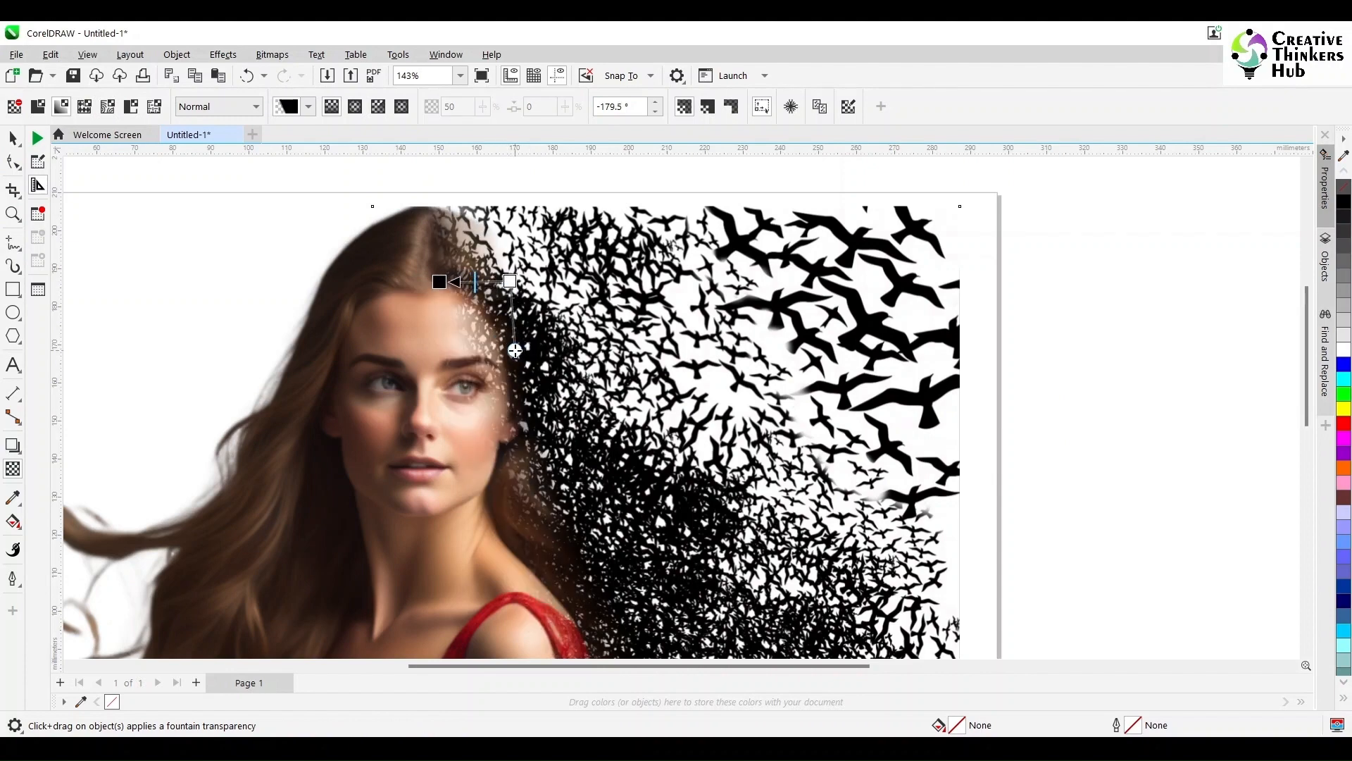
Step: Convert the bird-flock picture with the forehead-side fade to a bitmap
click(272, 54)
click(302, 76)
click(704, 485)
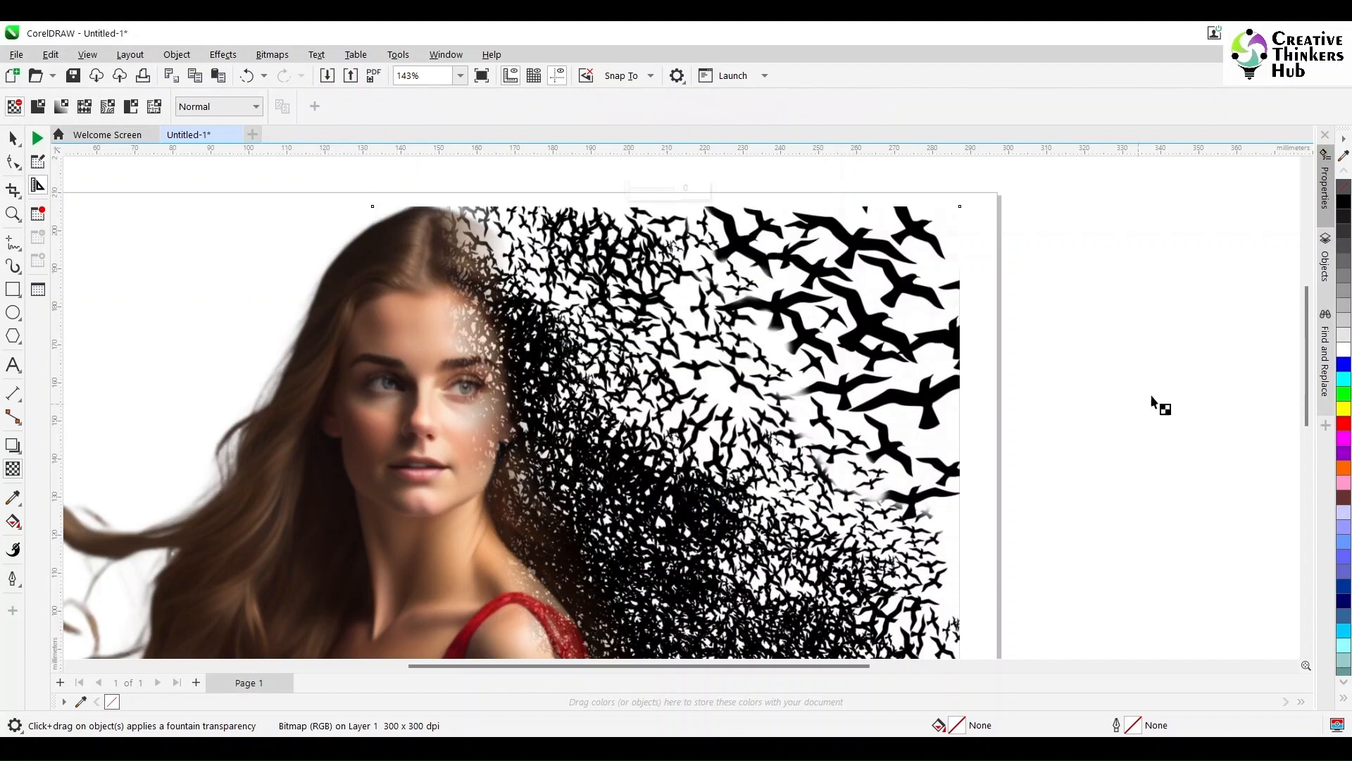
Step: Fade the flock bitmap's lower-left white area beside the woman's arm with a linear fountain transparency at about -122.7°
scroll(1156, 401, down, 5)
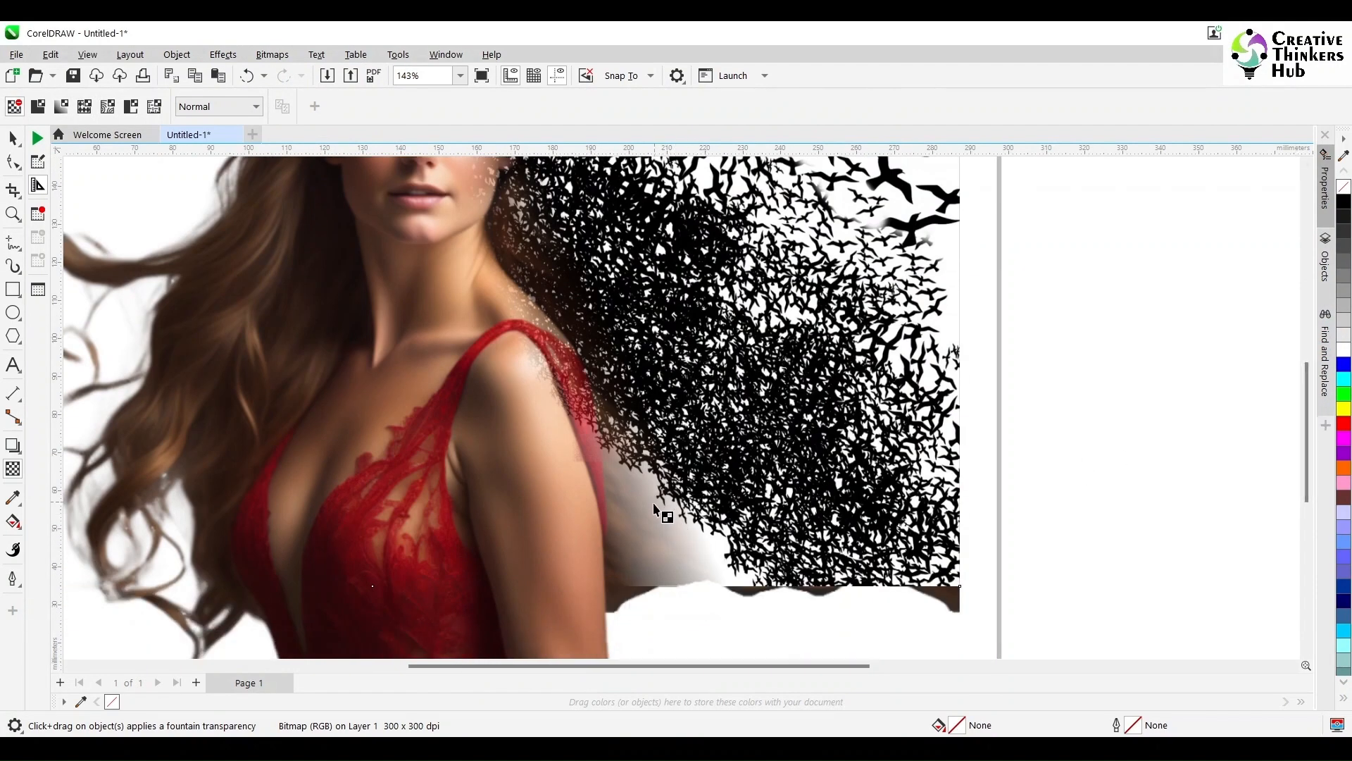
drag(671, 489, 629, 555)
drag(671, 489, 674, 479)
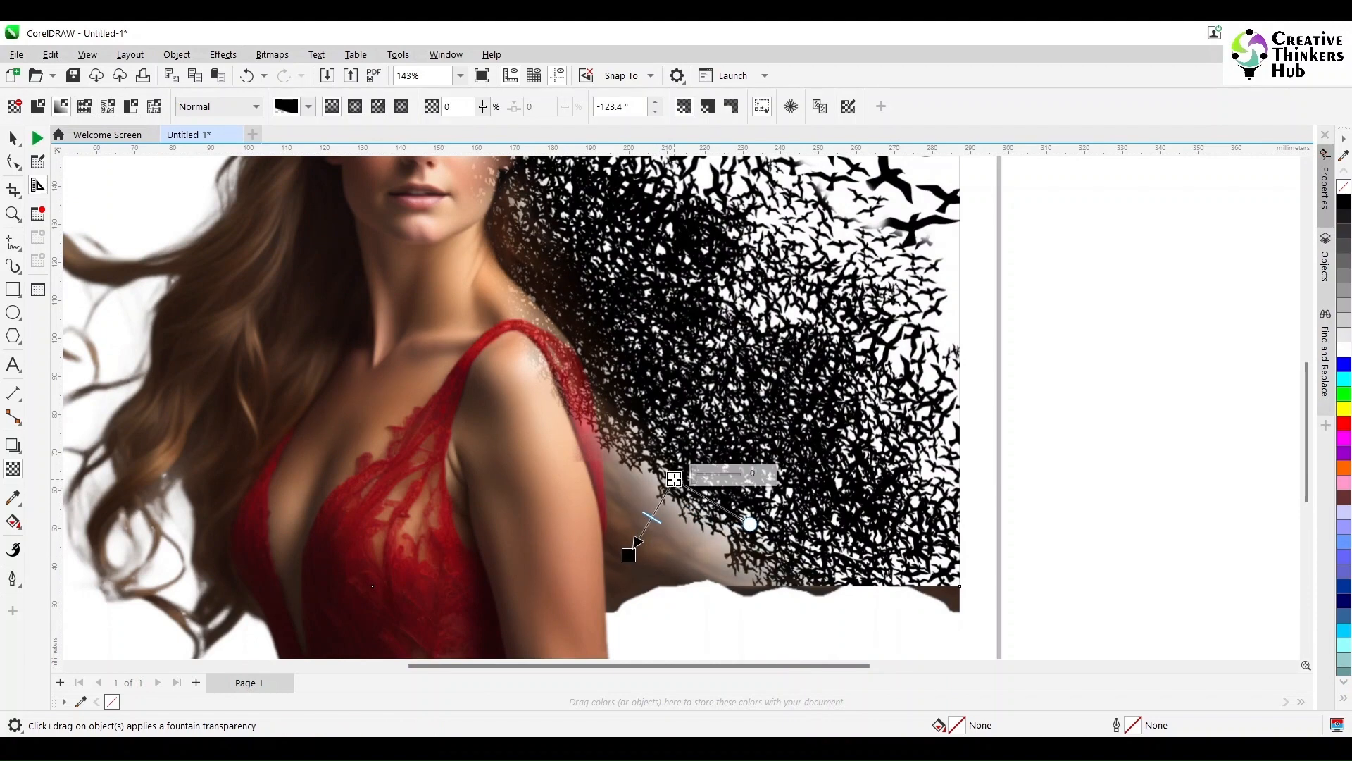
drag(629, 555, 645, 527)
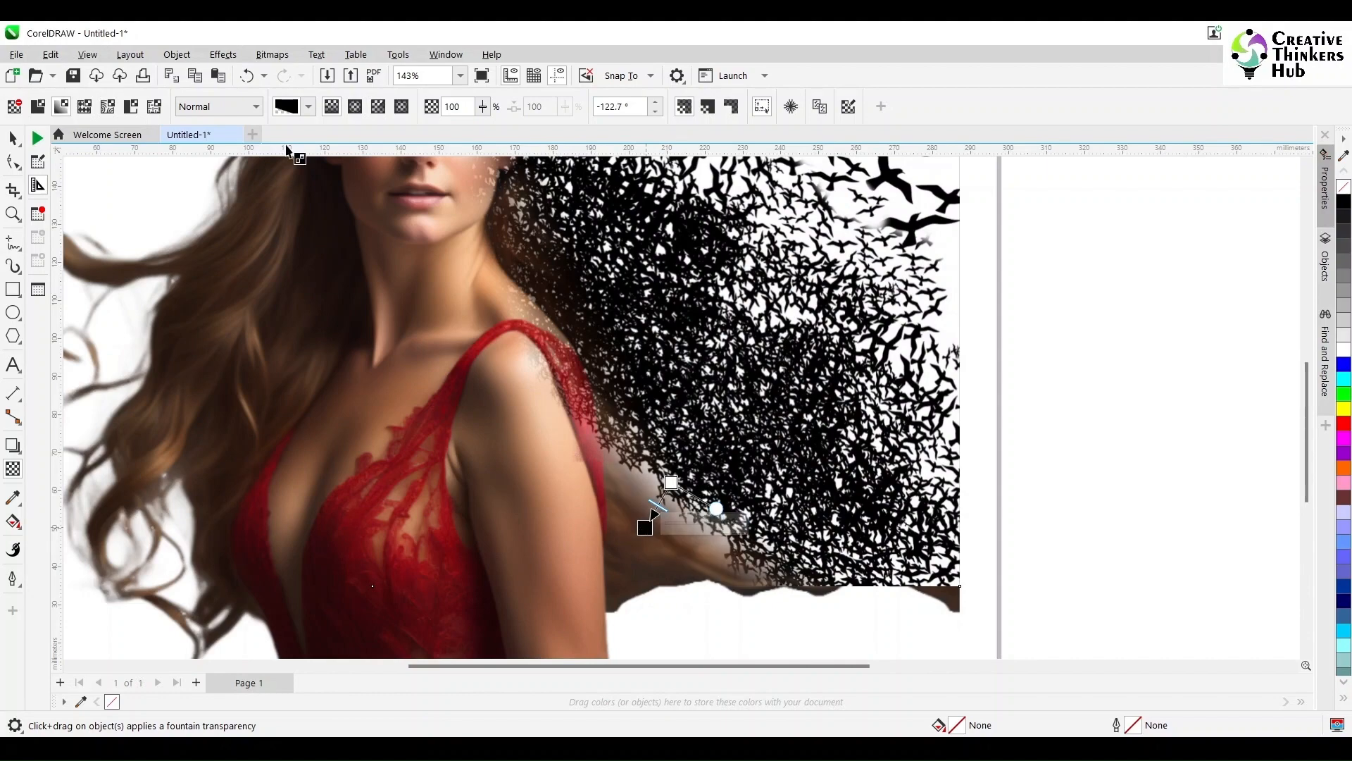
Step: Convert the bird-flock picture with the arm-side fade to a bitmap
click(272, 54)
click(310, 77)
click(697, 474)
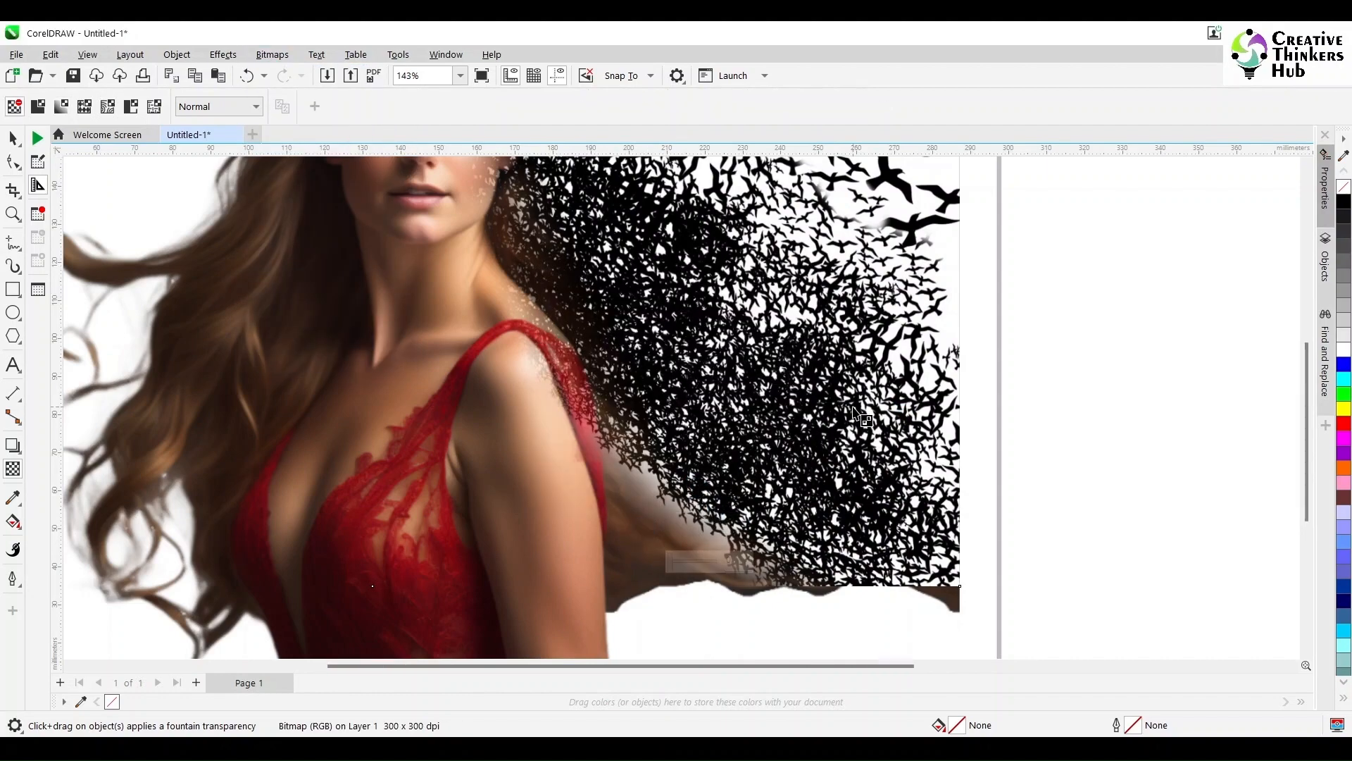
Step: Set the faded bird-flock bitmap's transparency merge mode to Add
scroll(854, 411, down, 3)
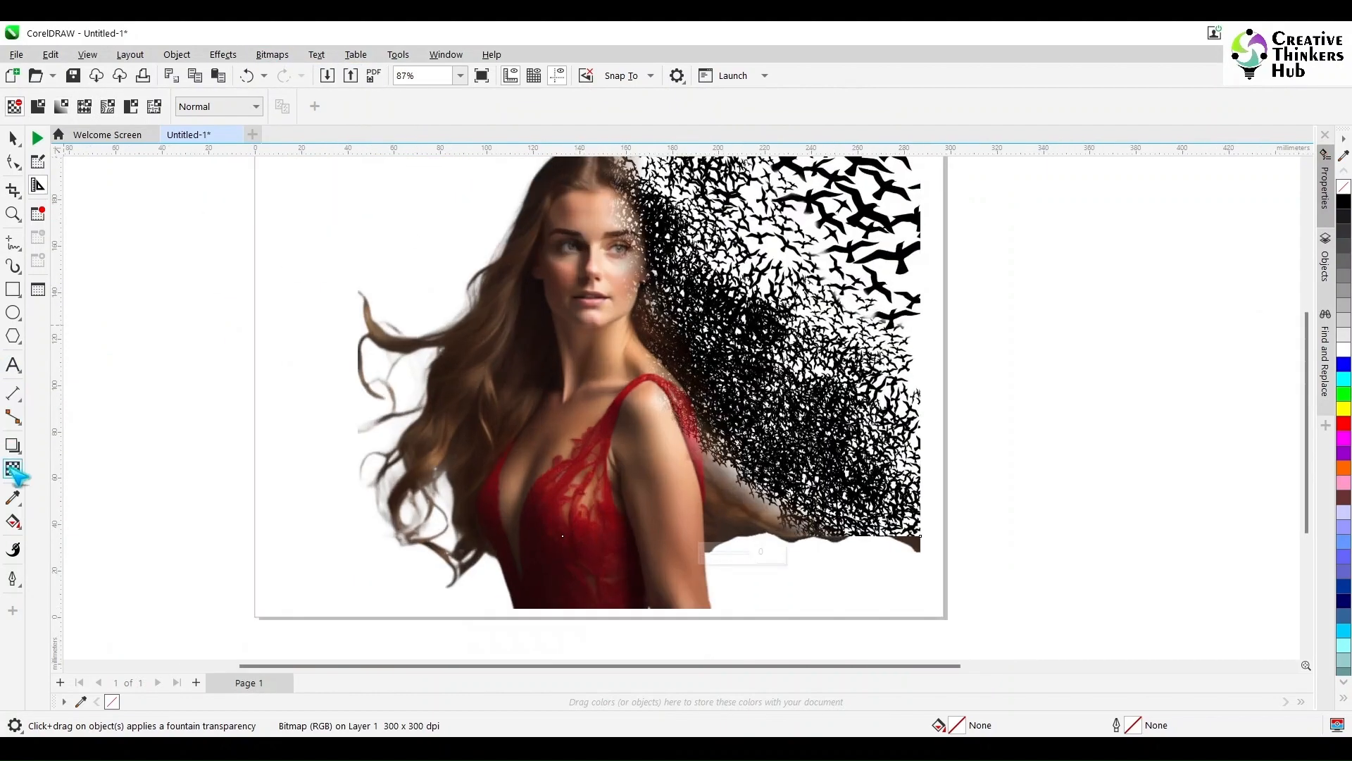
click(227, 106)
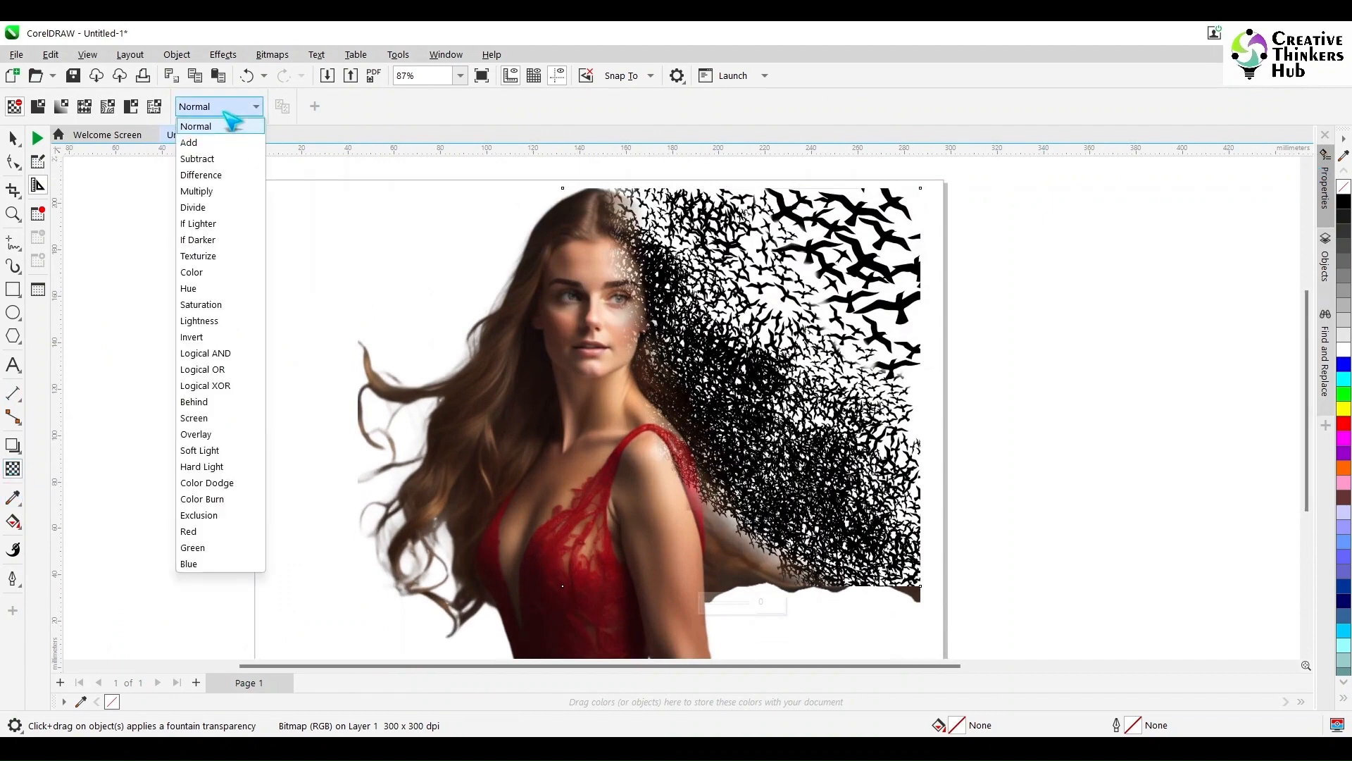
click(215, 143)
click(13, 138)
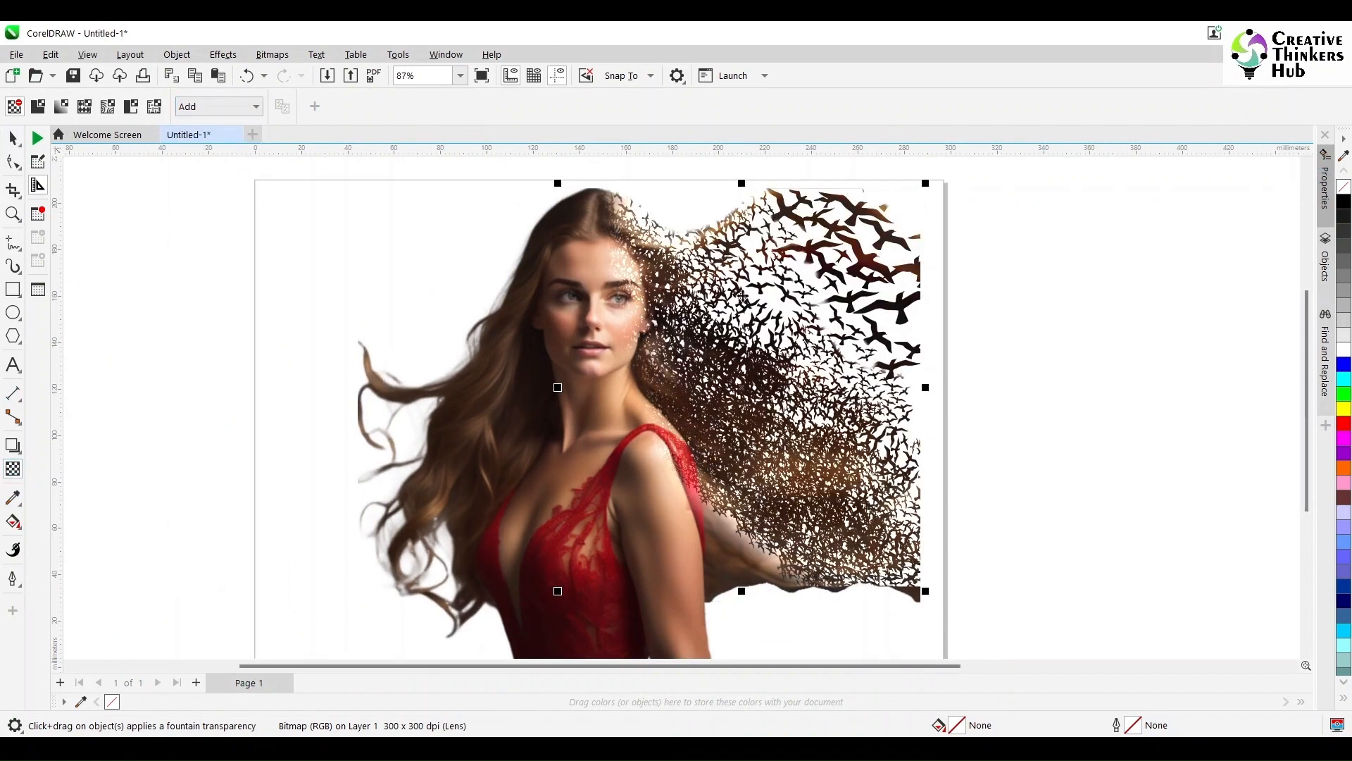
key(space)
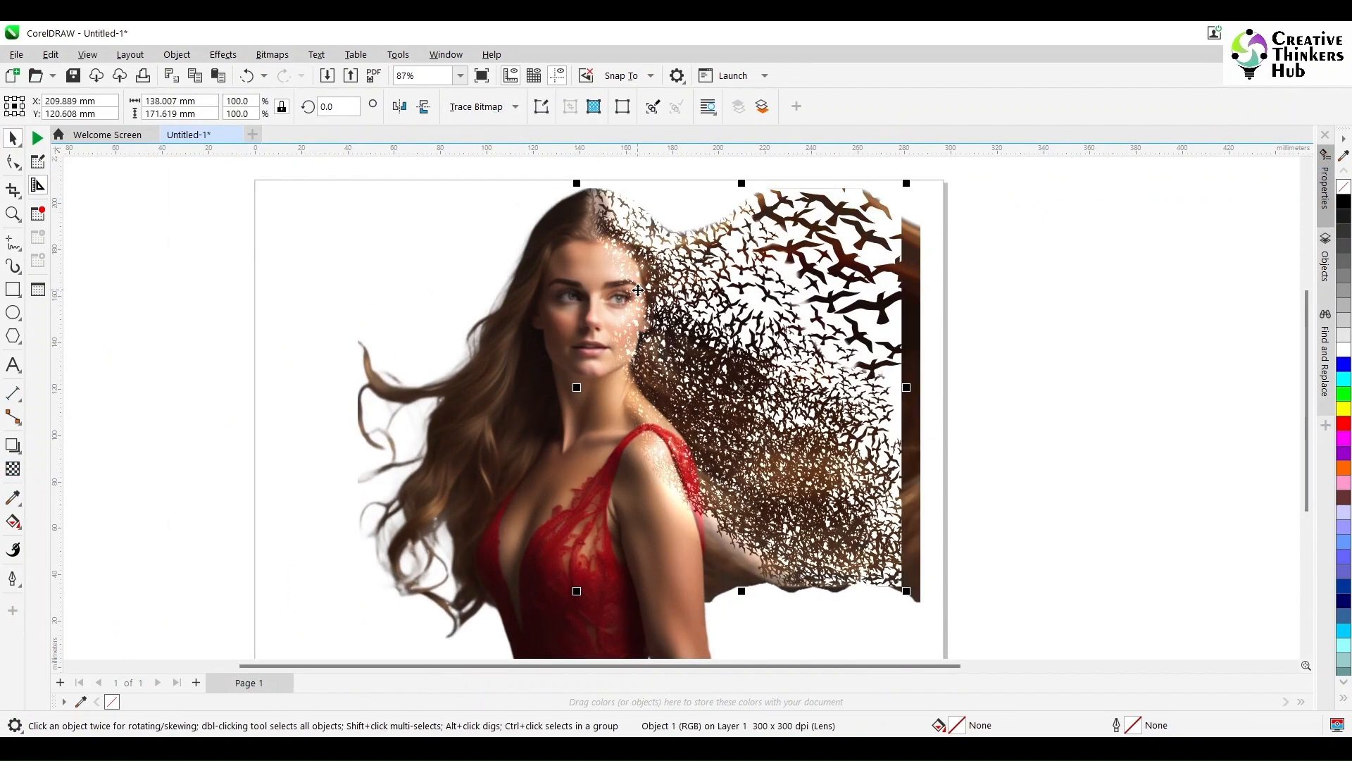
Step: Draw a closed freehand outline over the woman's face, neck and shoulder along the edge of the bird dispersion
click(13, 243)
click(17, 248)
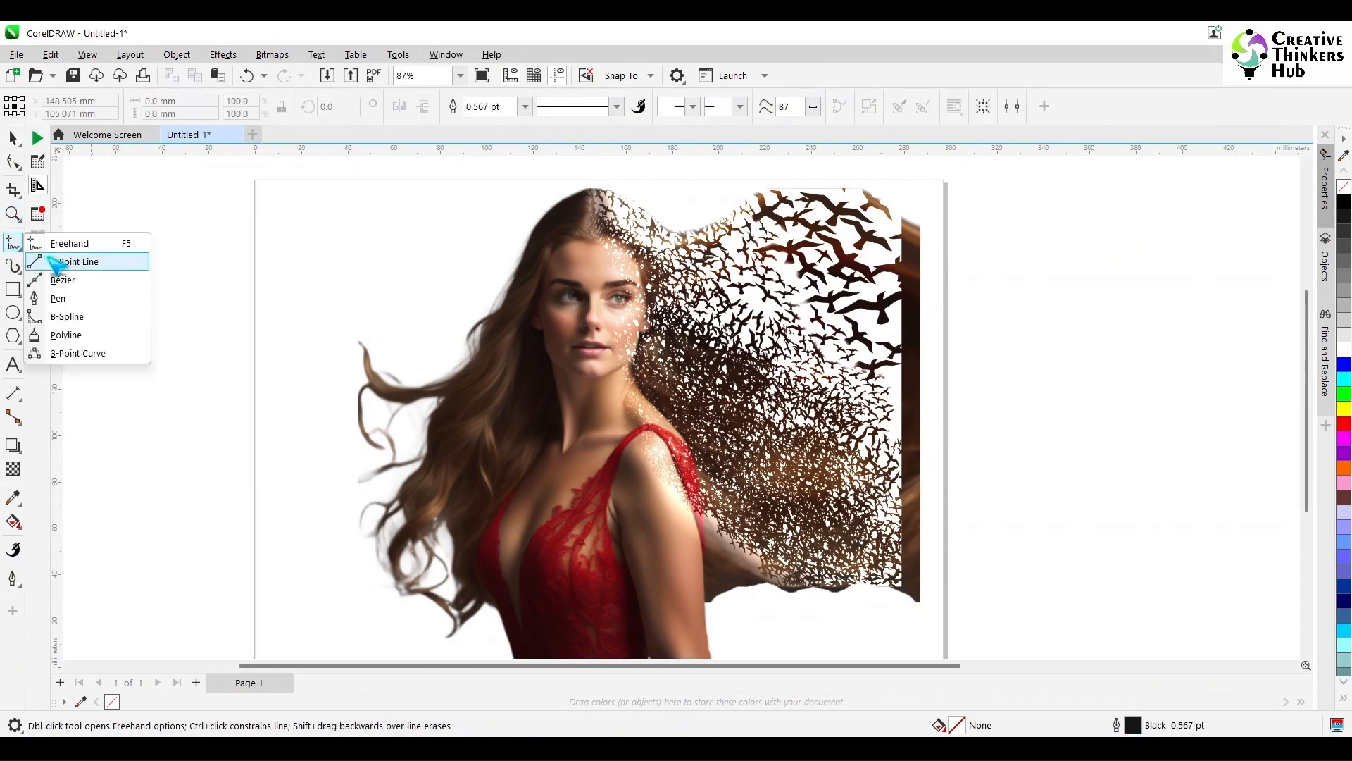
mouse_move(593, 252)
mouse_down()
mouse_move(635, 284)
mouse_move(628, 362)
mouse_move(642, 416)
mouse_up()
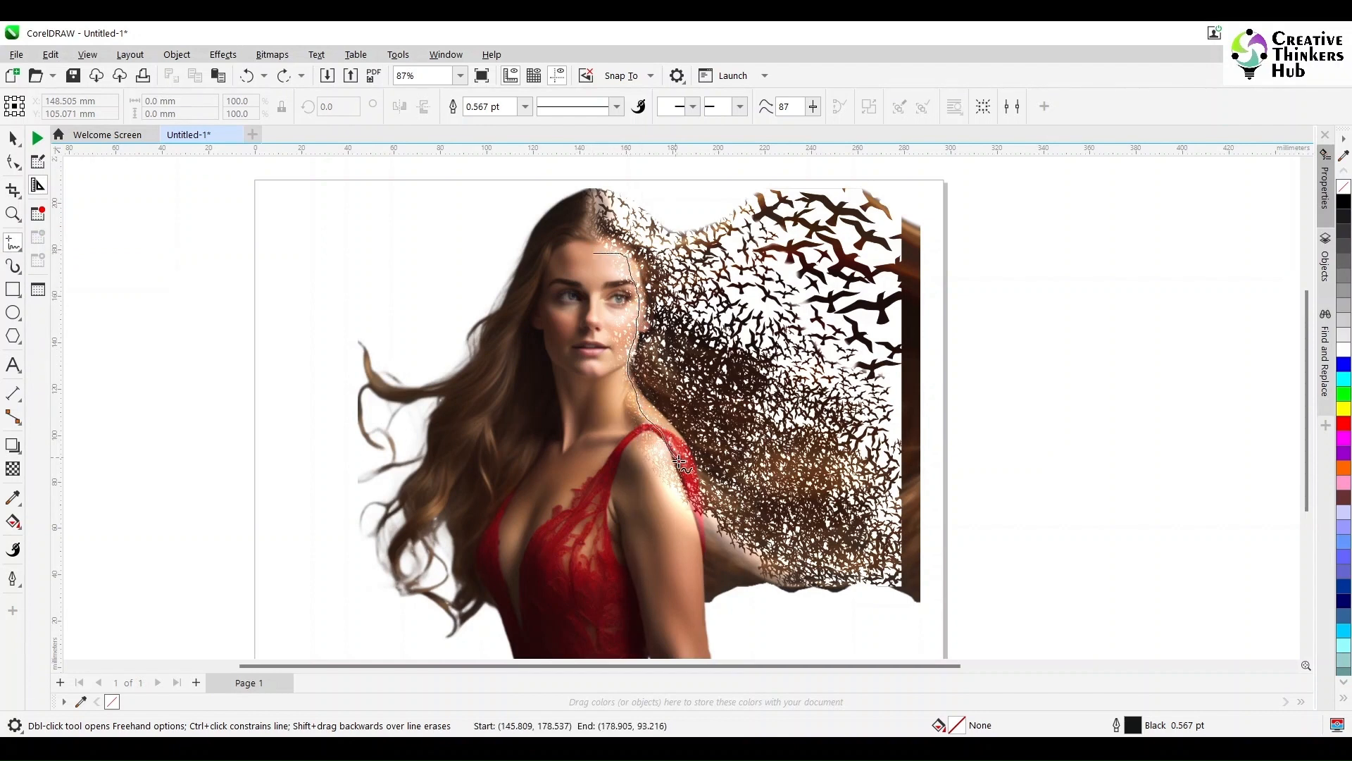
mouse_move(615, 495)
mouse_down()
mouse_move(569, 387)
mouse_move(595, 253)
mouse_up()
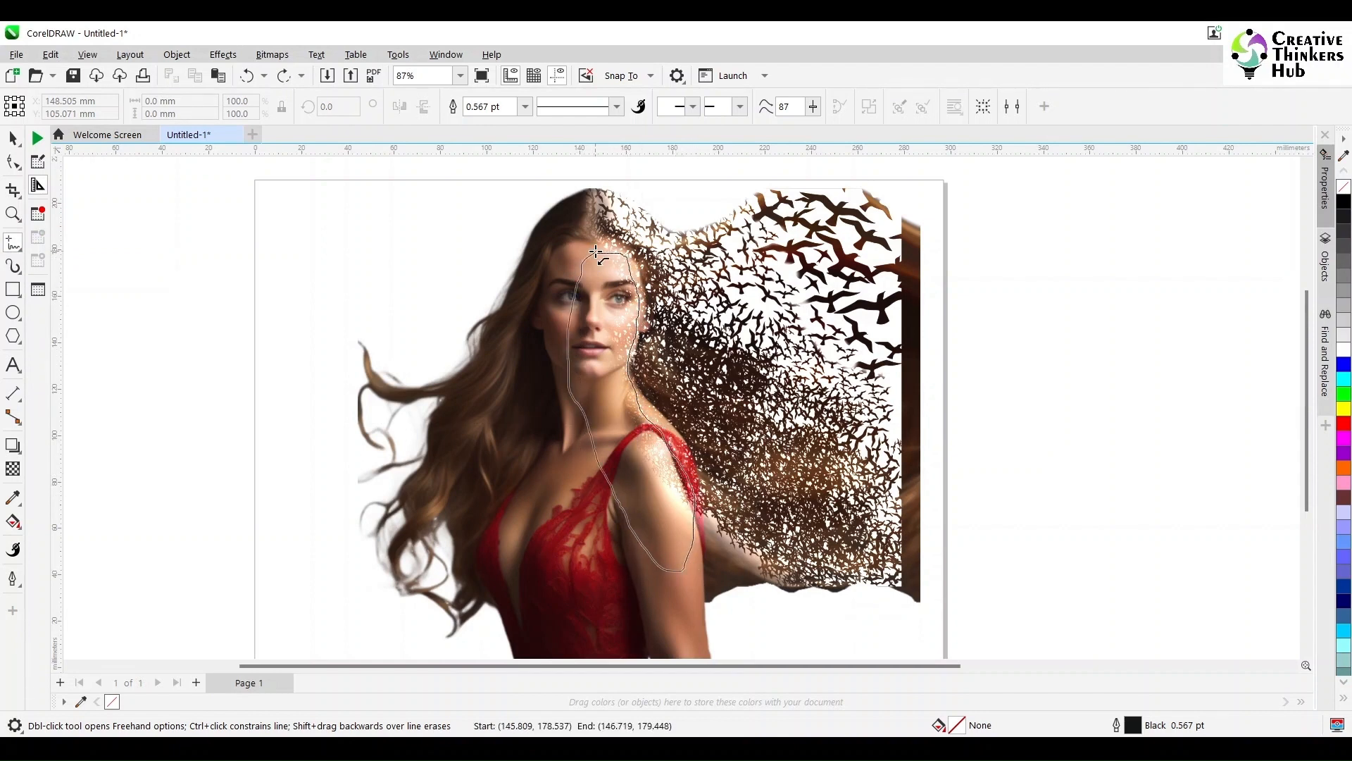
Step: Convert the freehand outline and bird-flock picture together to a 300 dpi RGB bitmap with a transparent background
key(space)
shift+click(735, 268)
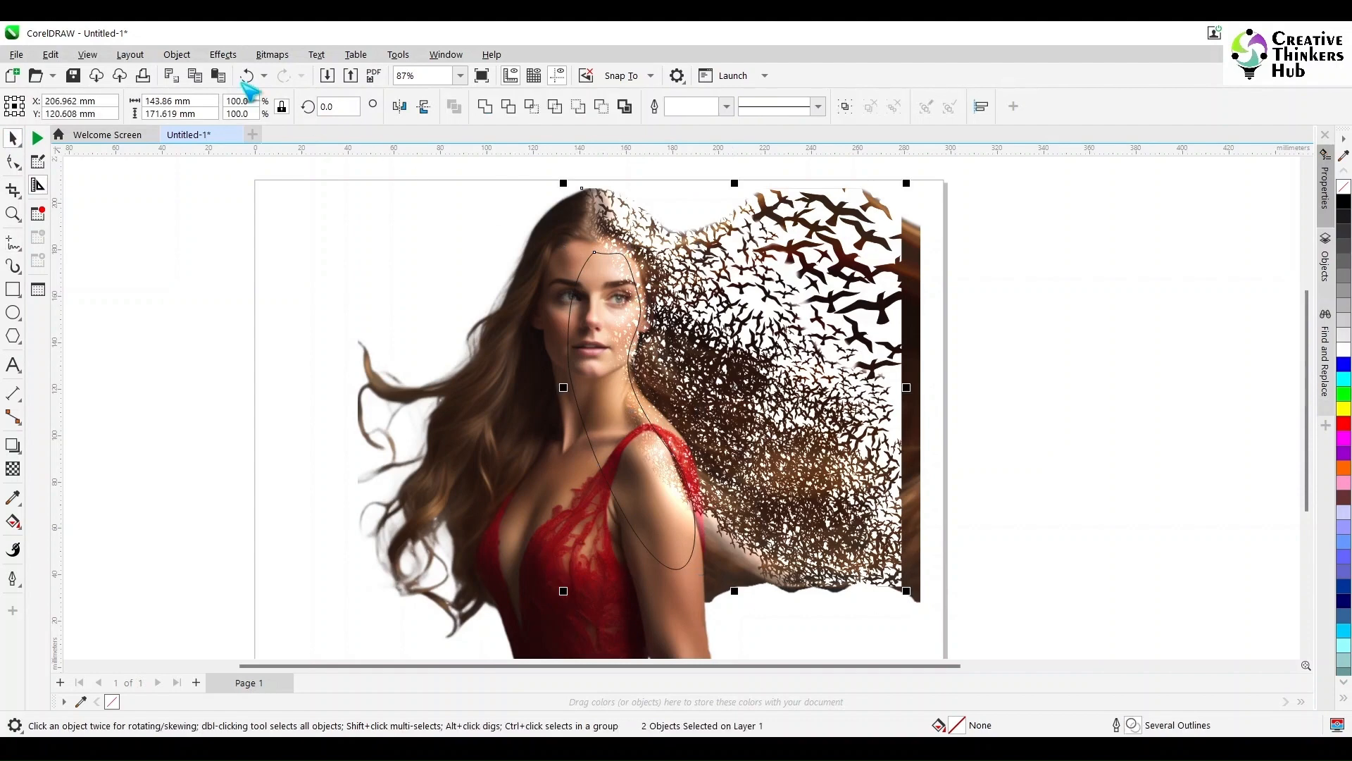
click(177, 55)
mouse_move(272, 54)
click(302, 75)
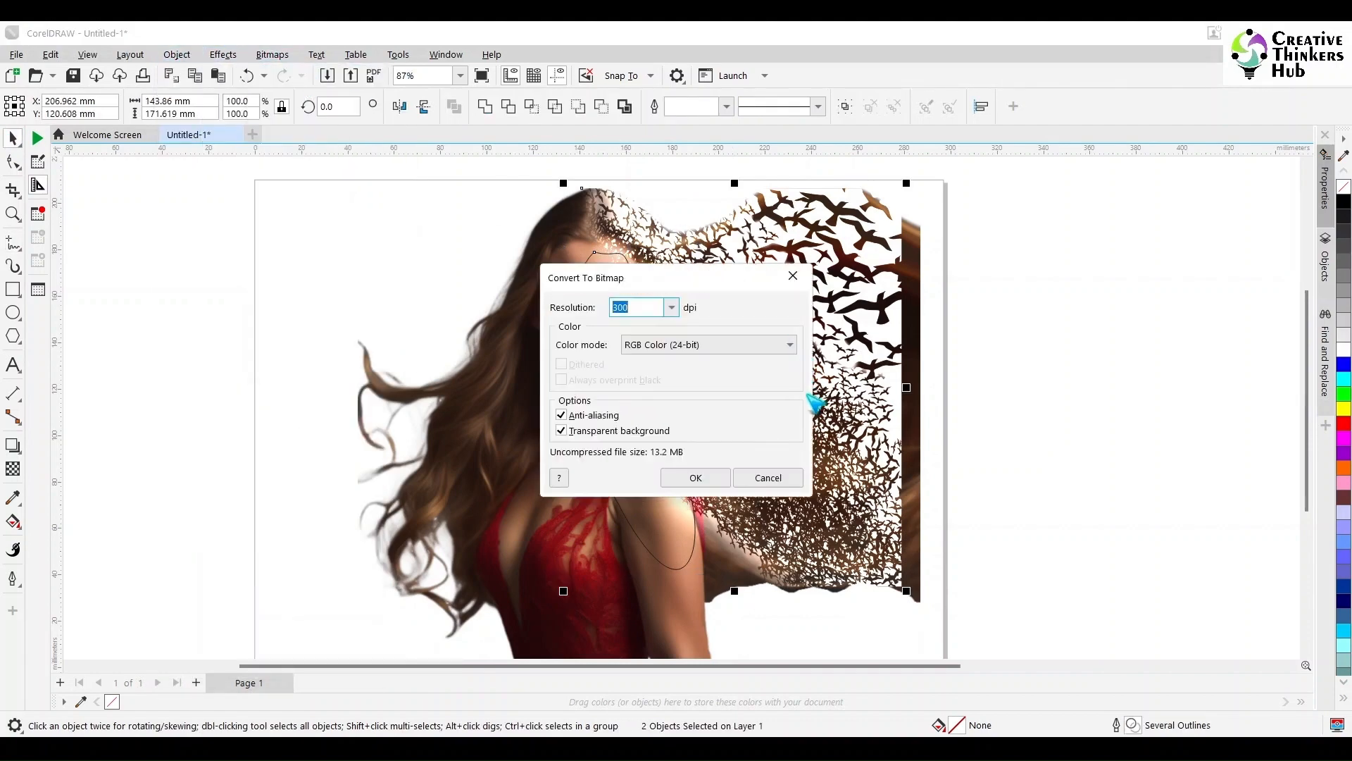
click(696, 478)
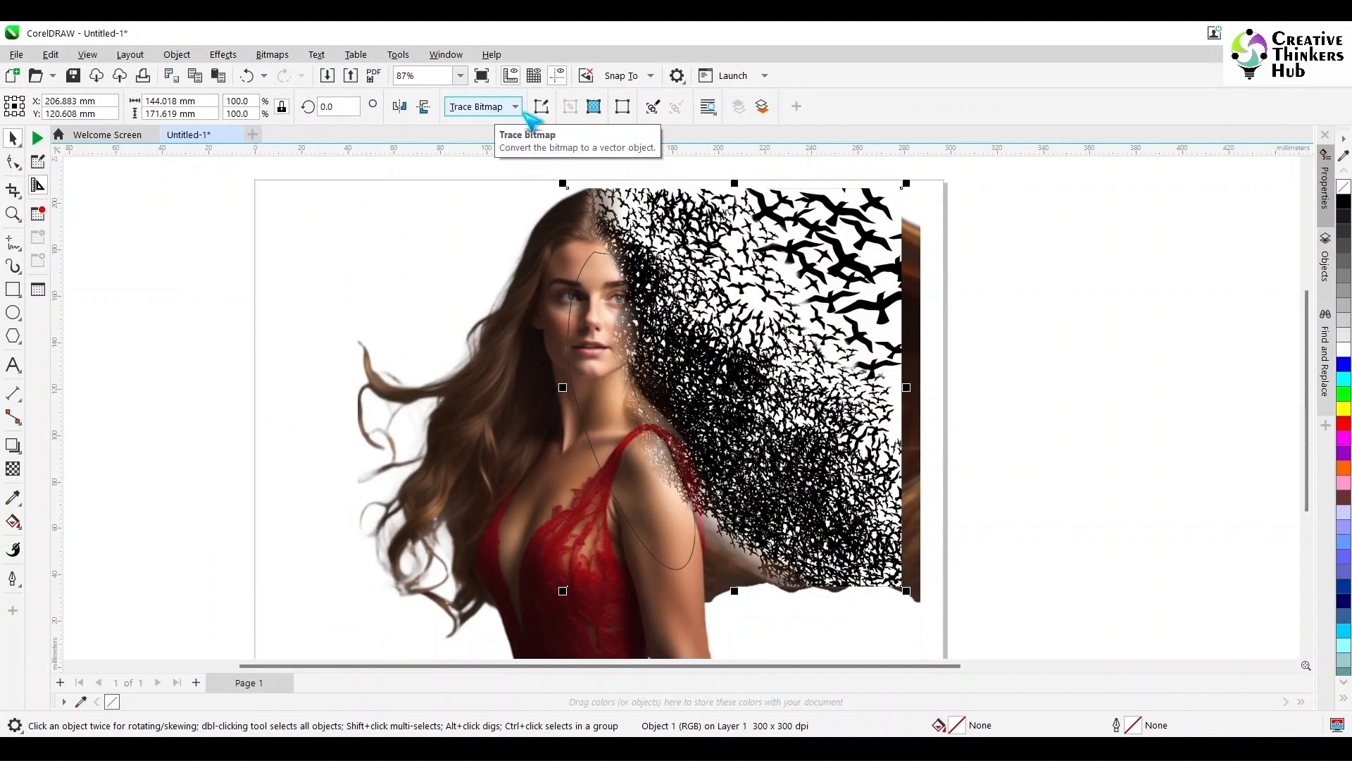
Step: Open the combined bitmap in PHOTO-PAINT and set up the Eraser with a soft round nib of size 50 and feathering 100
click(542, 107)
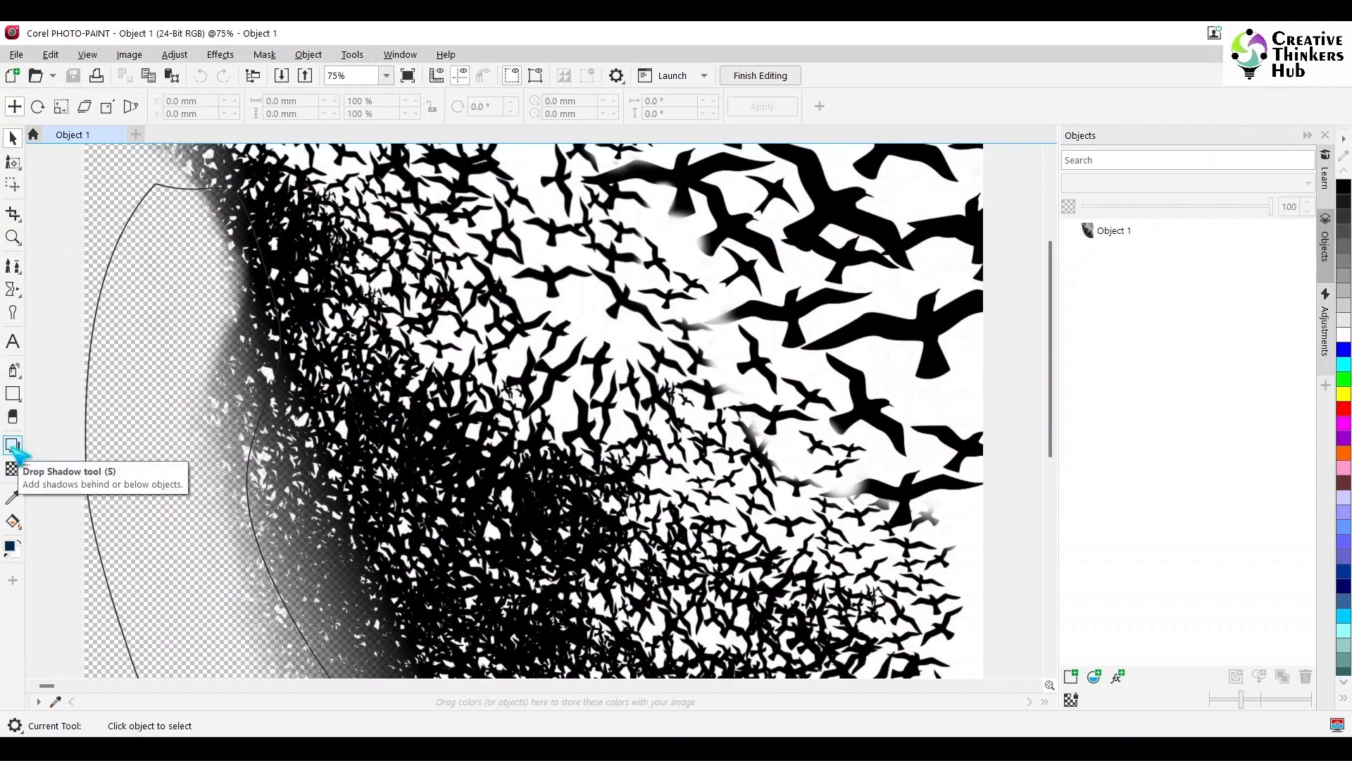
click(12, 417)
click(30, 107)
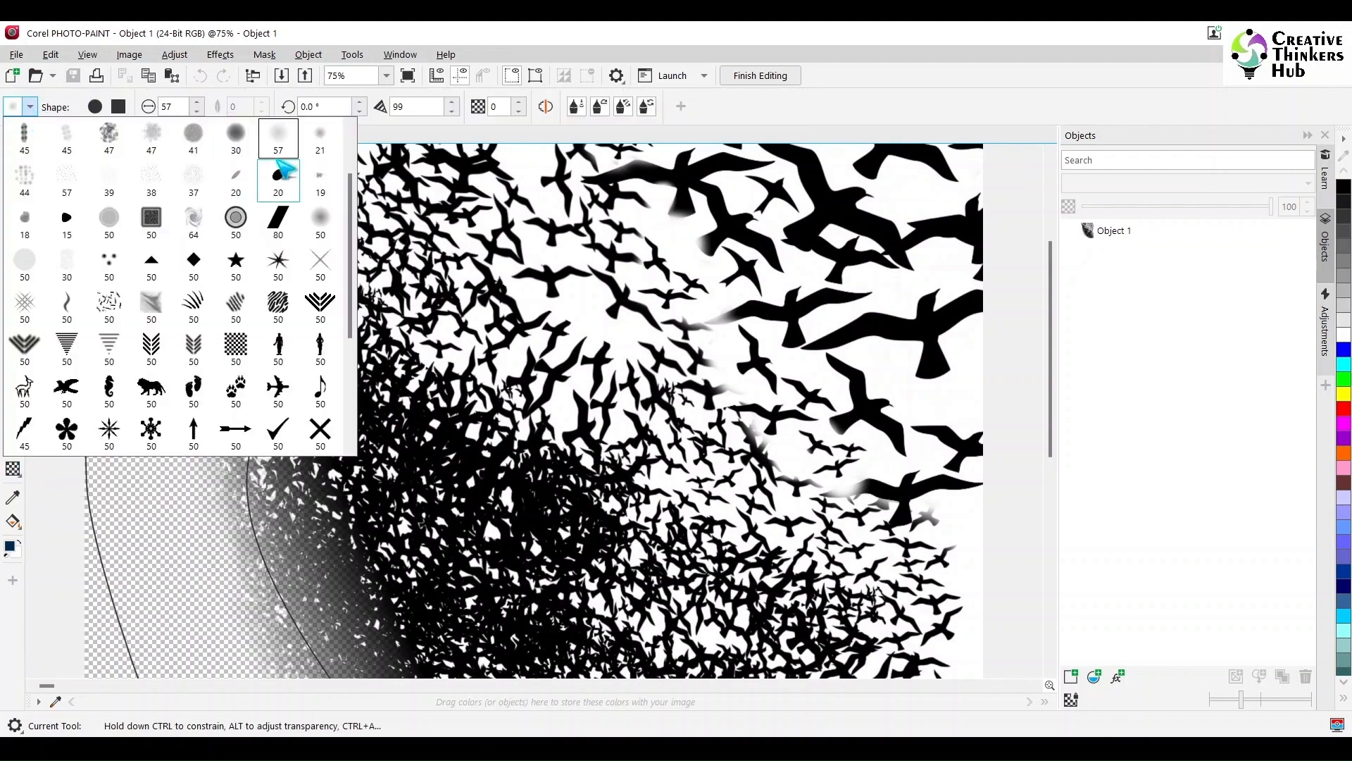
drag(352, 211, 357, 164)
click(111, 142)
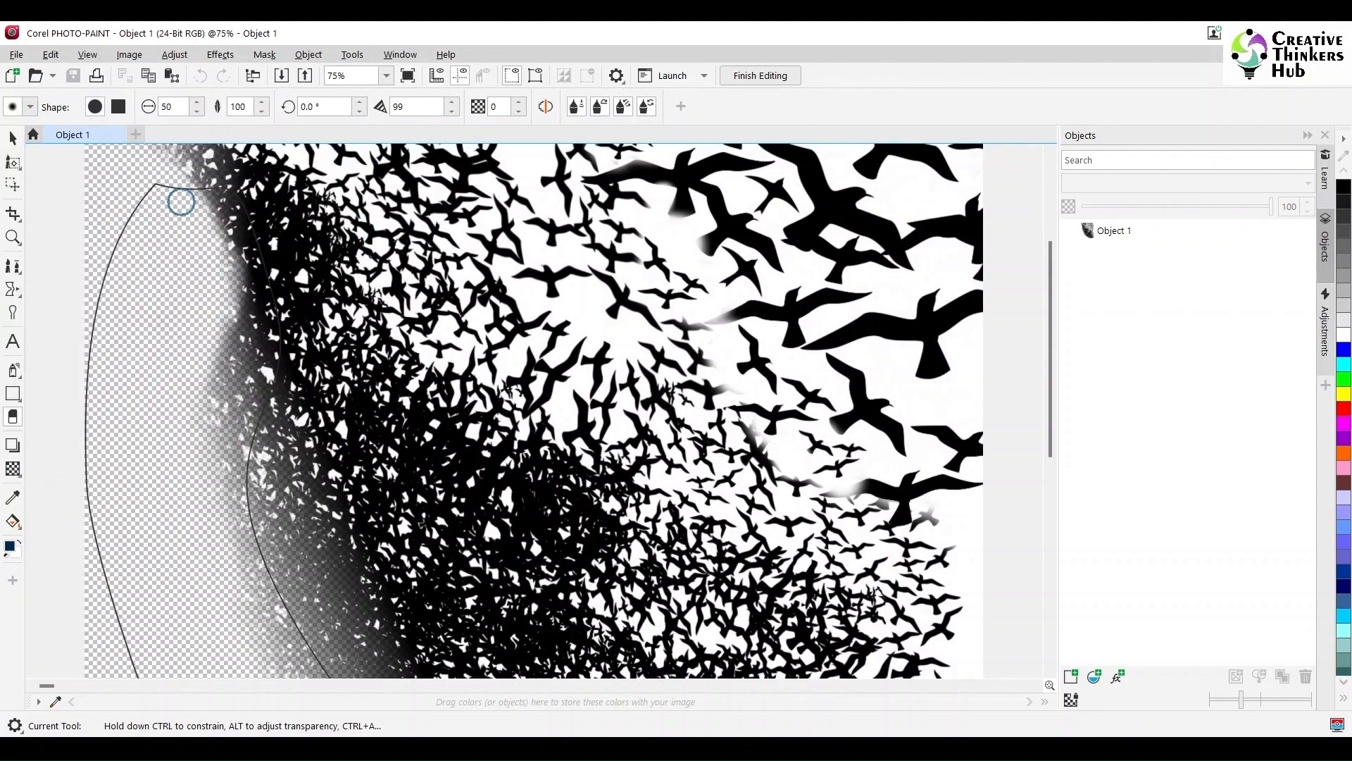
Step: Erase the faded fringe along the bird dispersion's inner edge, following the freehand outline, with the soft size 50 eraser
mouse_move(181, 202)
mouse_down()
mouse_move(234, 229)
mouse_move(196, 196)
mouse_move(240, 230)
mouse_move(228, 208)
mouse_move(235, 302)
mouse_move(219, 223)
mouse_move(255, 325)
mouse_move(246, 224)
mouse_move(246, 394)
mouse_up()
key(ctrl+z)
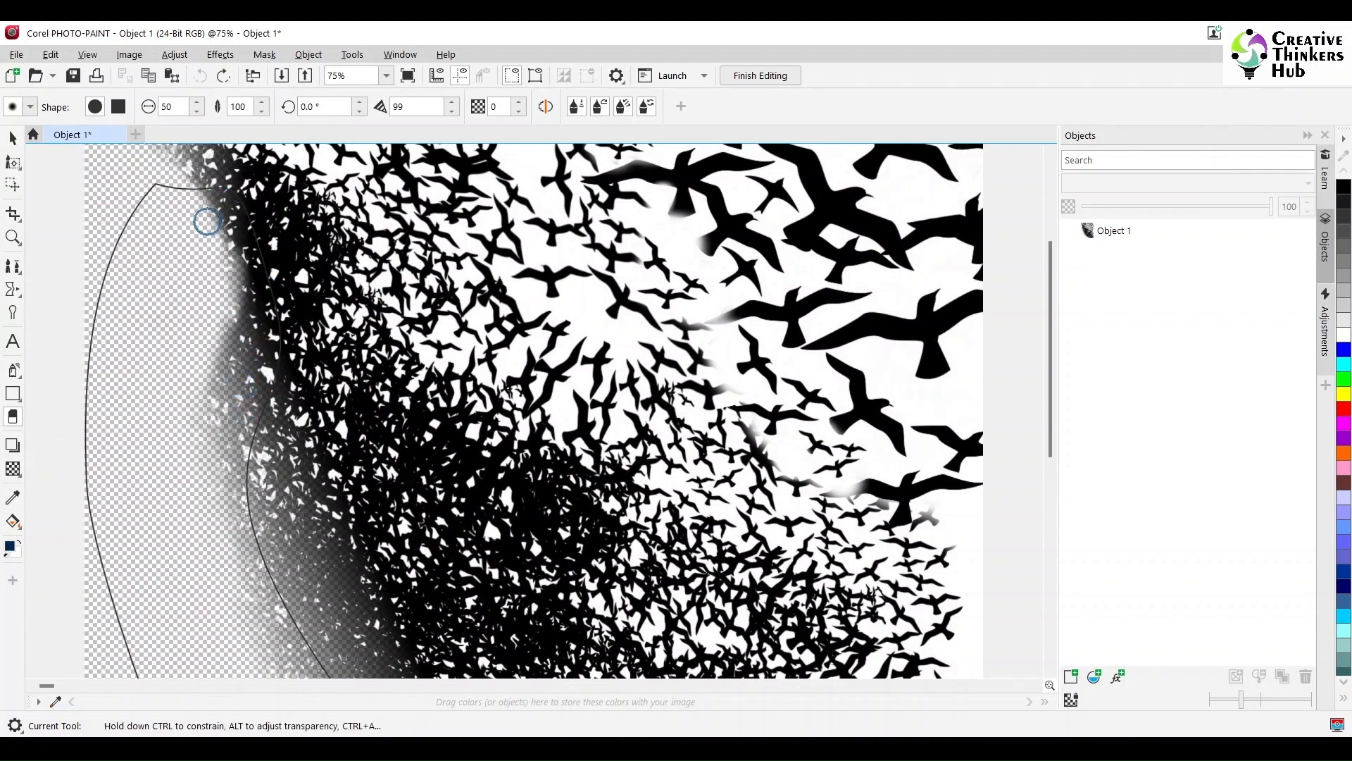
mouse_move(189, 198)
mouse_down()
mouse_move(219, 219)
mouse_move(247, 333)
mouse_move(215, 467)
mouse_move(228, 273)
mouse_move(215, 400)
mouse_move(221, 333)
mouse_move(217, 436)
mouse_move(240, 302)
mouse_move(232, 539)
mouse_move(208, 576)
mouse_up()
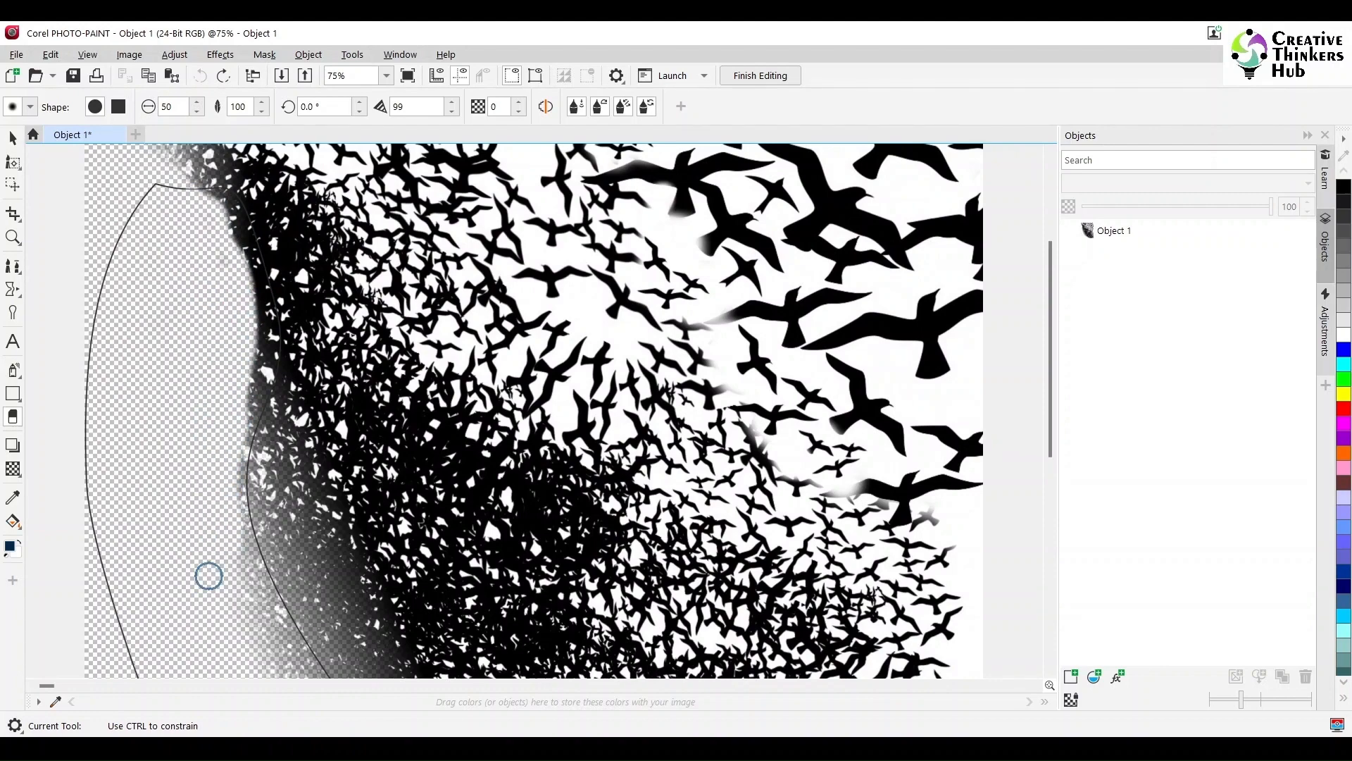
drag(224, 469, 250, 648)
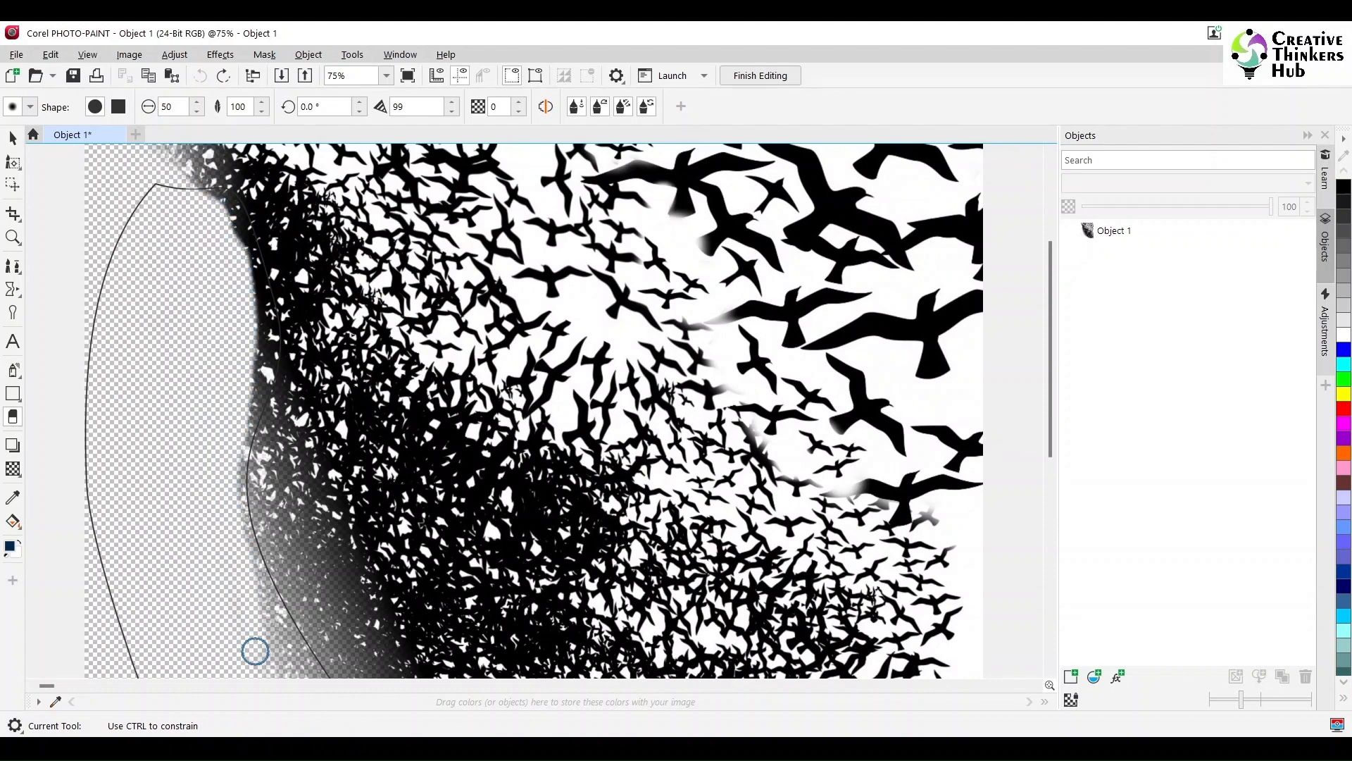
drag(1051, 353, 1051, 500)
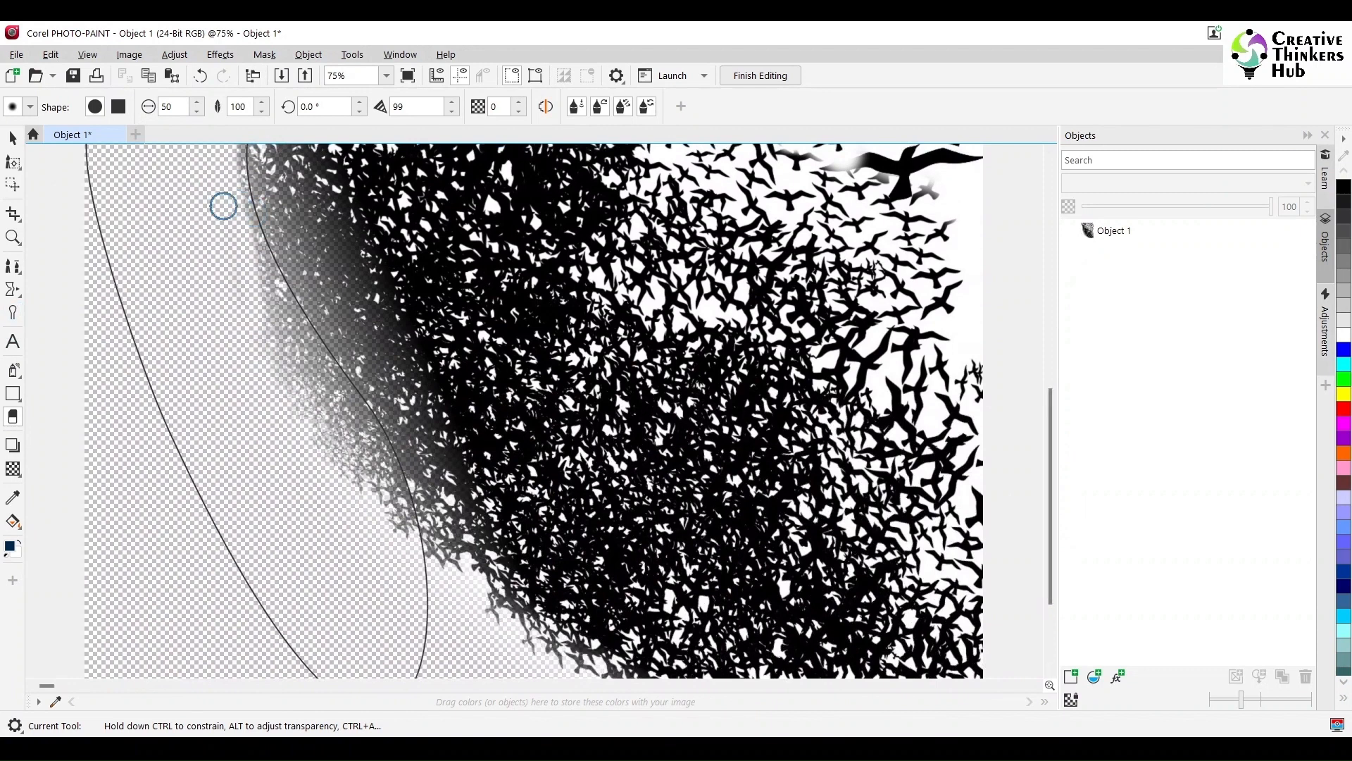
mouse_move(229, 205)
mouse_down()
mouse_move(341, 475)
mouse_move(363, 485)
mouse_move(272, 336)
mouse_move(312, 445)
mouse_move(256, 331)
mouse_move(315, 390)
mouse_move(384, 530)
mouse_move(269, 312)
mouse_up()
drag(360, 467, 260, 209)
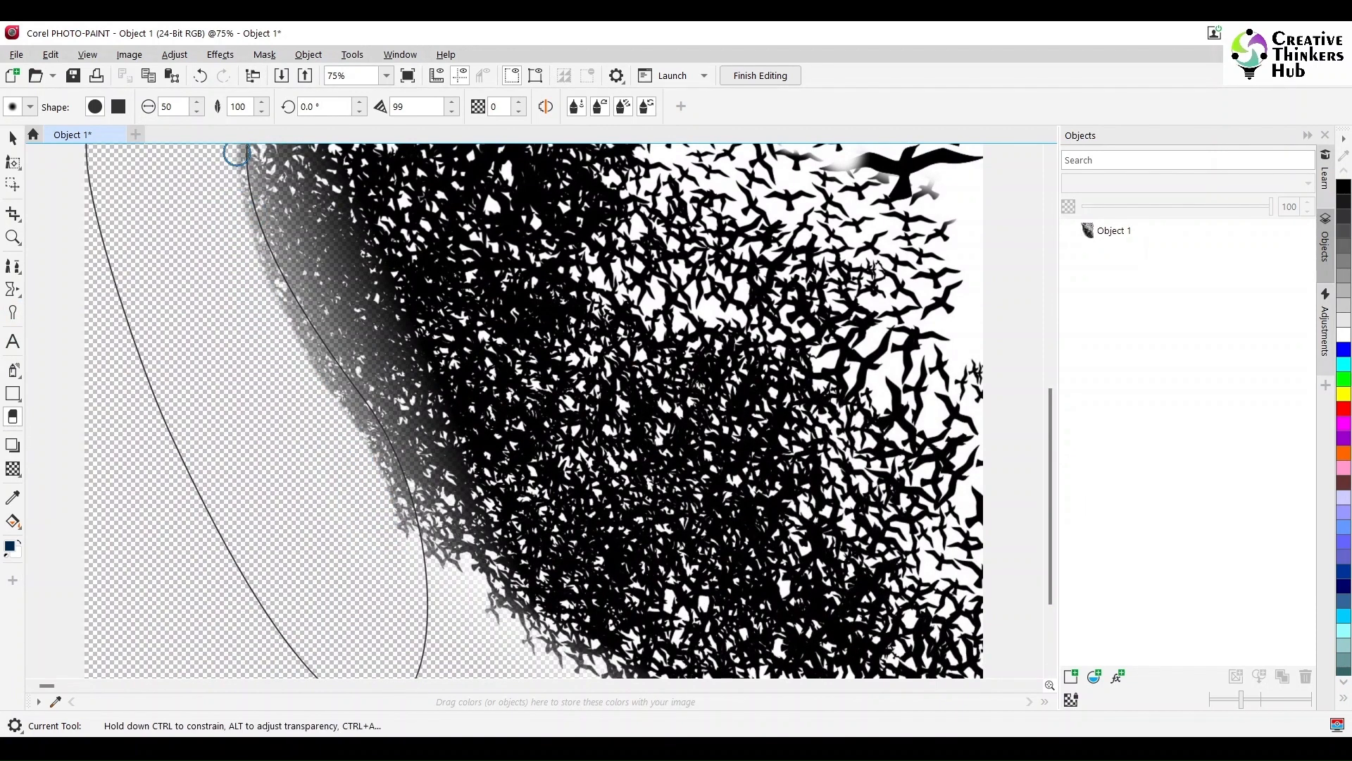
Step: Switch the eraser to the soft 30 nib preset enlarged to size 100 and smooth the bird dispersion's inner edge
click(29, 107)
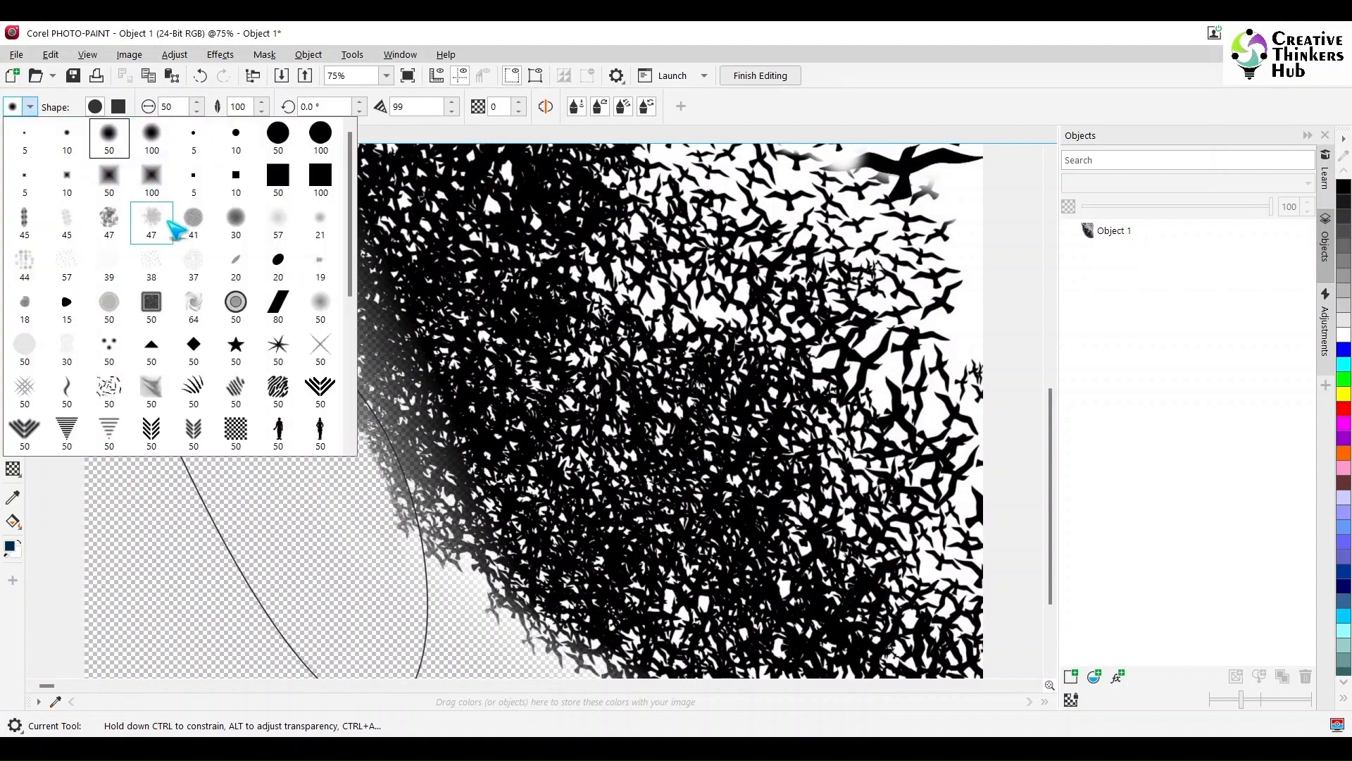
click(236, 222)
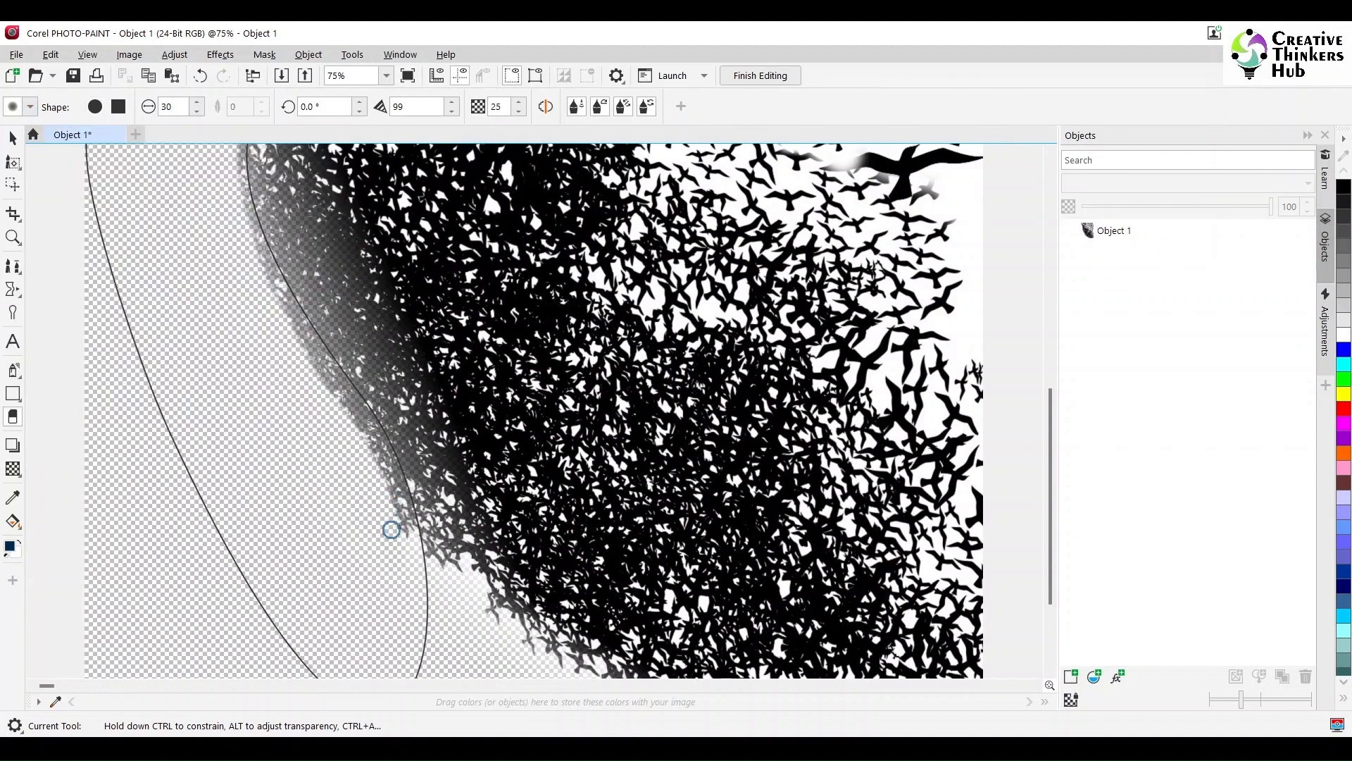
text(100)
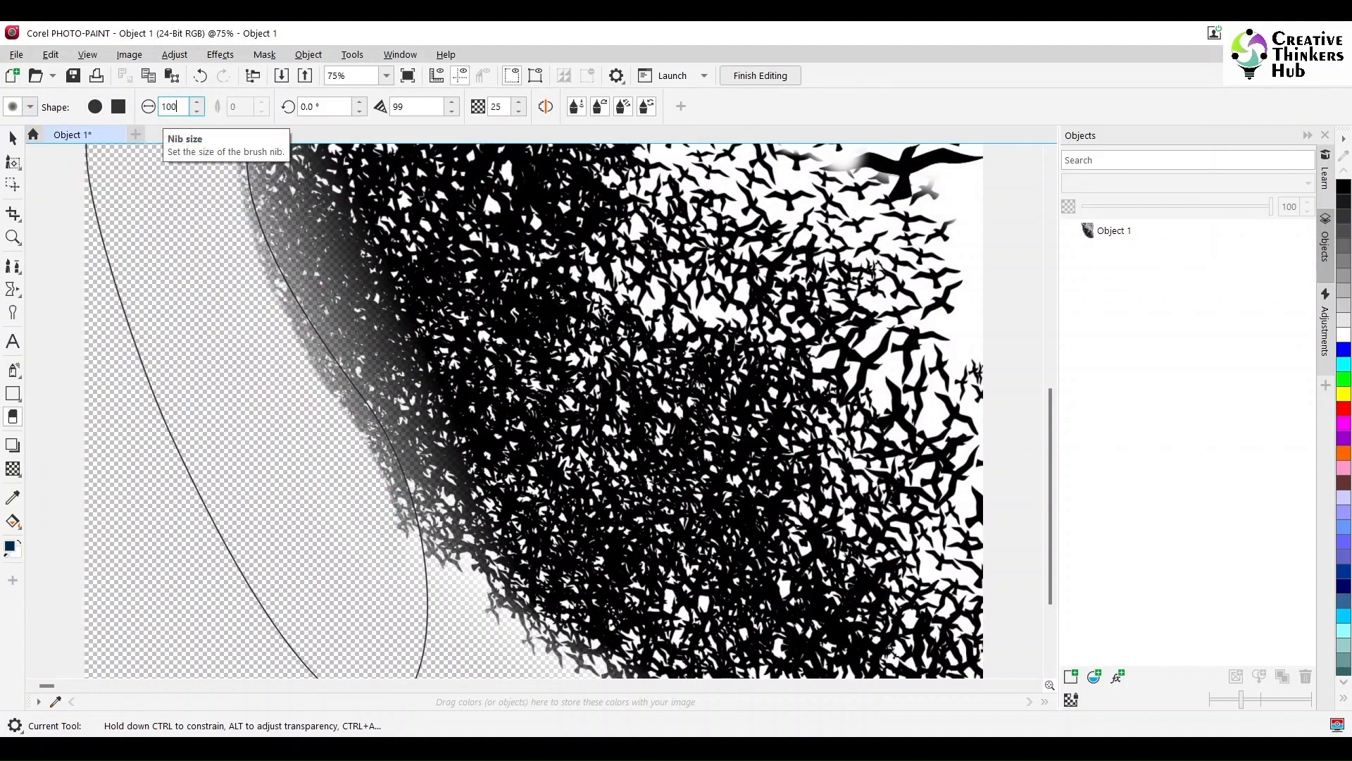
key(Return)
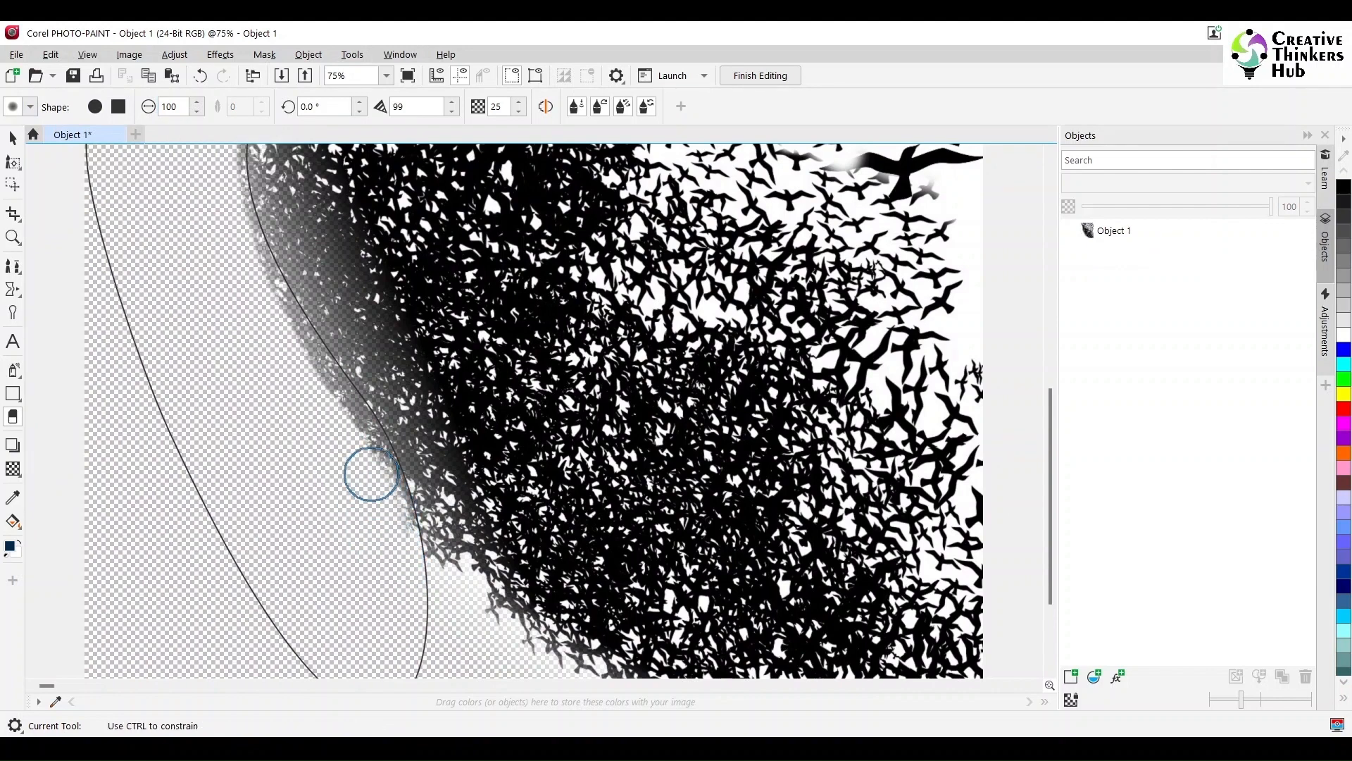
mouse_move(371, 474)
mouse_down()
mouse_move(409, 558)
mouse_move(357, 442)
mouse_move(376, 469)
mouse_move(390, 495)
mouse_move(232, 276)
mouse_move(232, 235)
mouse_move(353, 414)
mouse_move(402, 516)
mouse_up()
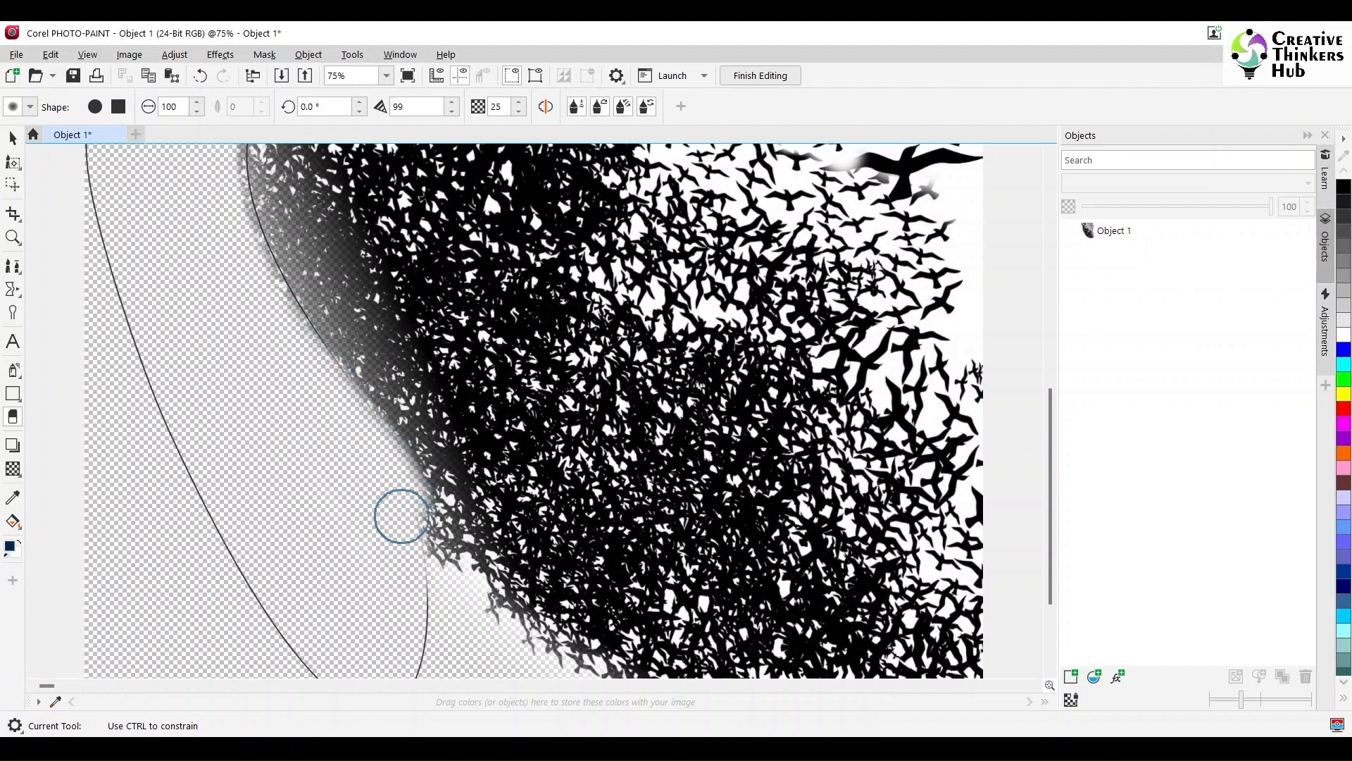
mouse_move(322, 390)
mouse_down()
mouse_move(212, 162)
mouse_move(272, 299)
mouse_move(262, 263)
mouse_move(170, 146)
mouse_up()
mouse_move(228, 301)
mouse_down()
mouse_move(224, 215)
mouse_move(230, 352)
mouse_up()
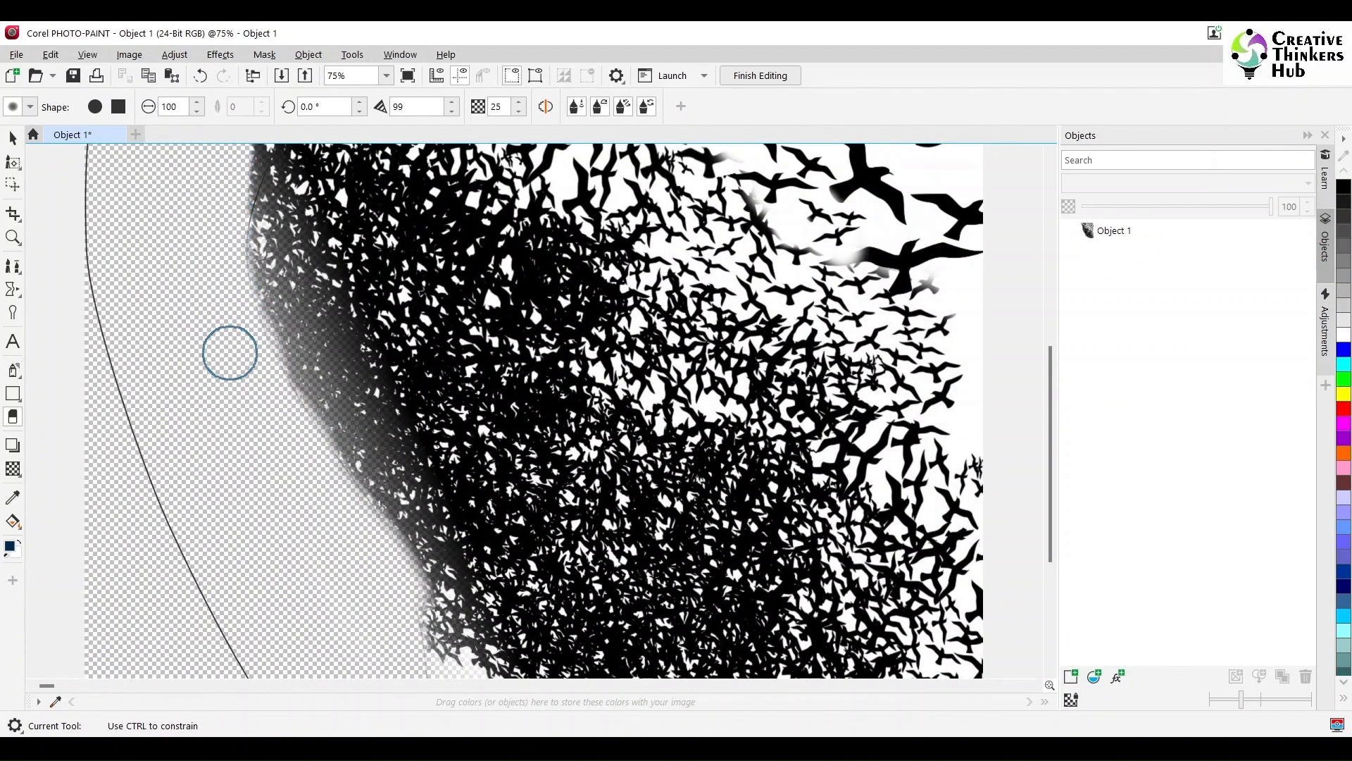
drag(1051, 433, 1051, 310)
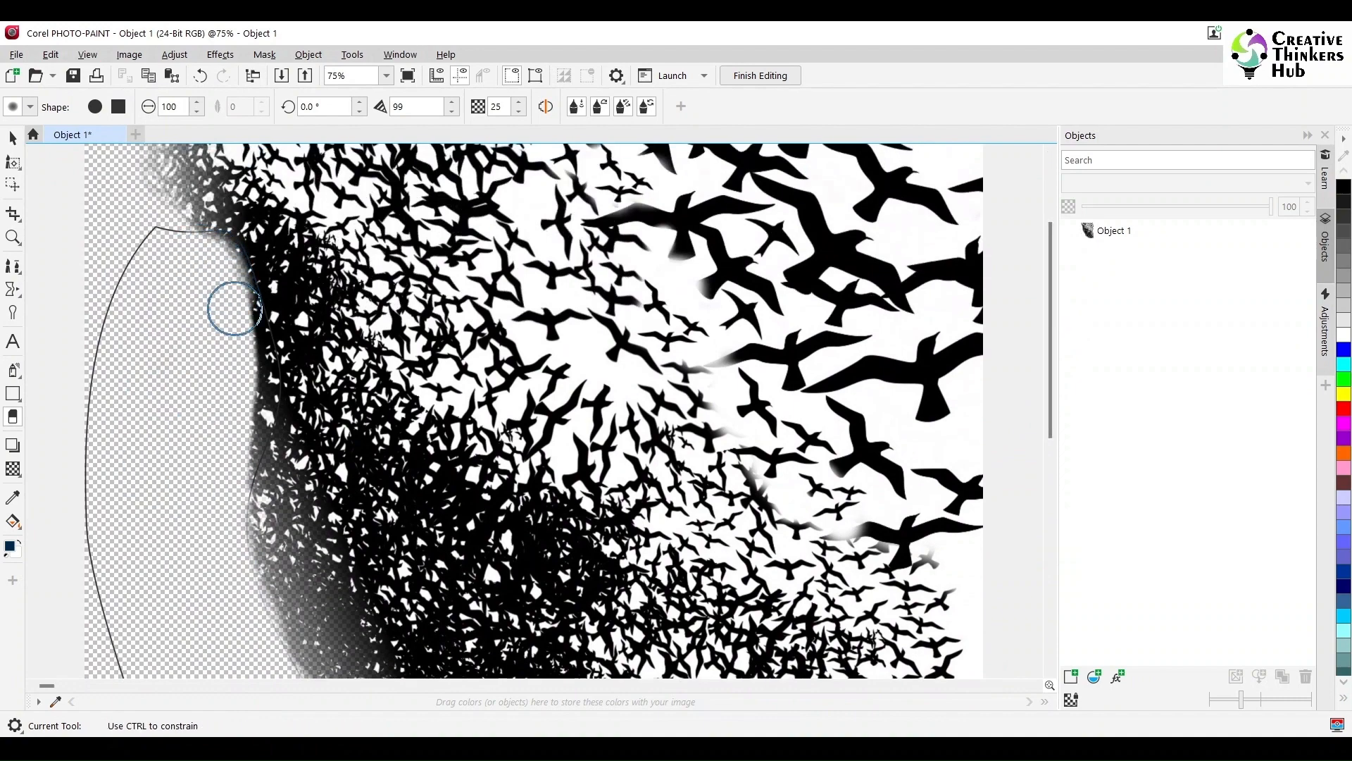
mouse_move(235, 309)
mouse_down()
mouse_move(243, 355)
mouse_move(218, 318)
mouse_move(222, 255)
mouse_move(248, 400)
mouse_move(234, 473)
mouse_up()
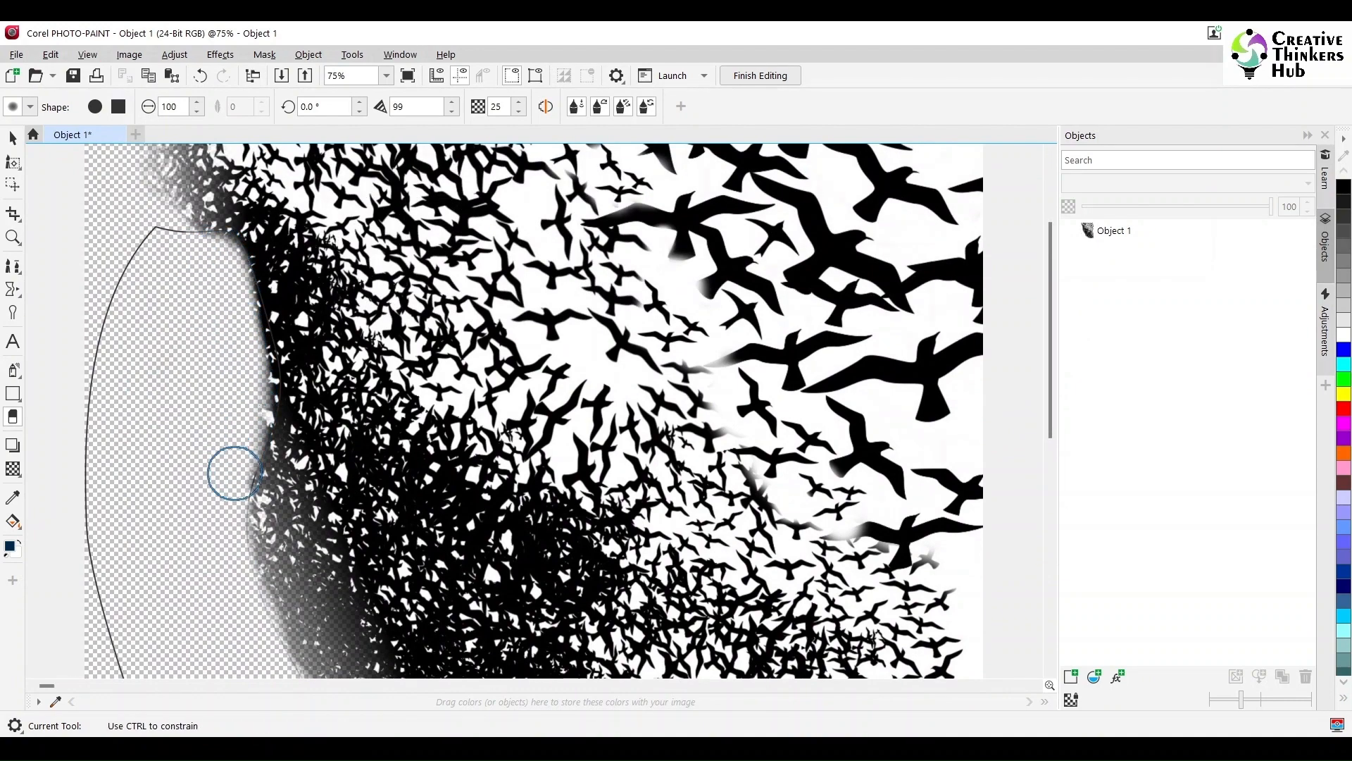
Step: Erase the remaining freehand outline around the bird dispersion with a hard round nib of size 50 and feathering 0
click(30, 107)
click(280, 146)
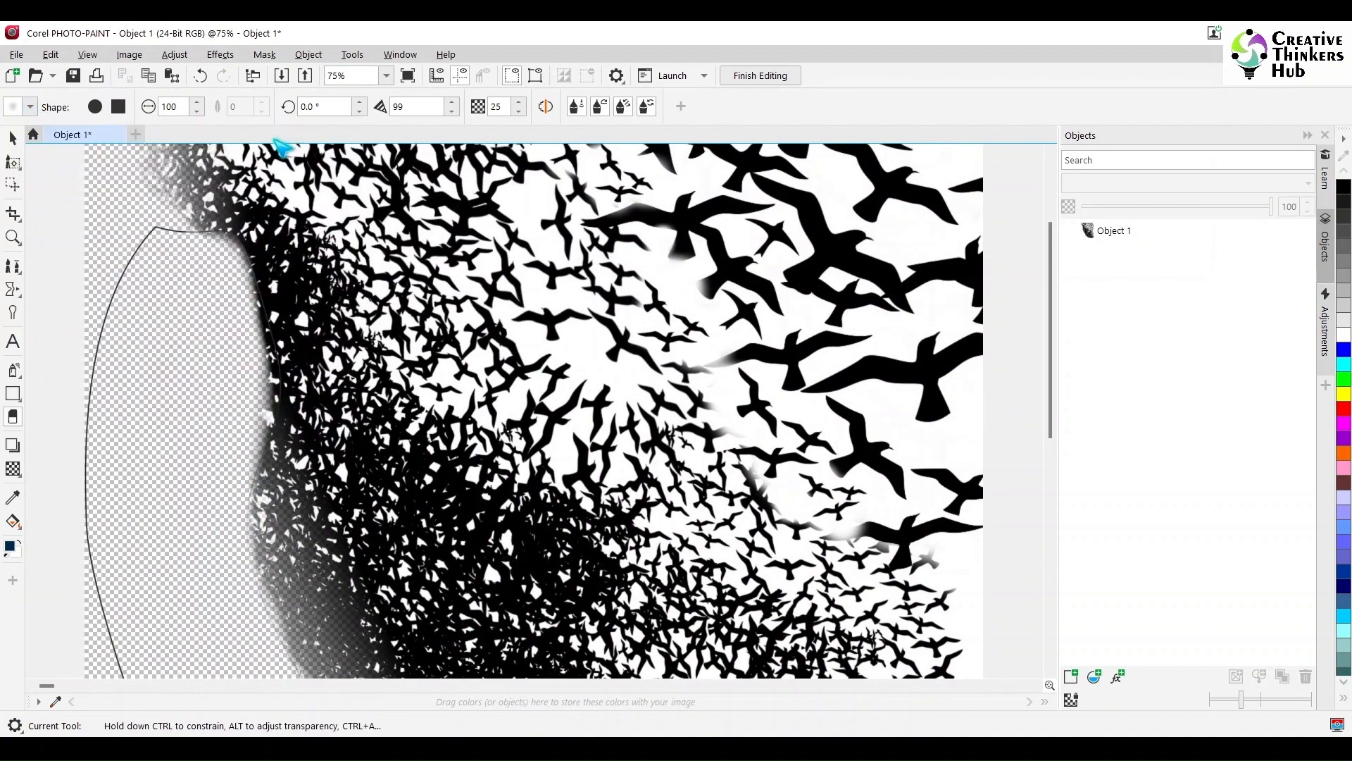
mouse_move(211, 231)
mouse_down()
mouse_move(253, 295)
mouse_move(271, 367)
mouse_move(251, 232)
mouse_move(271, 458)
mouse_move(263, 392)
mouse_move(258, 431)
mouse_move(186, 280)
mouse_up()
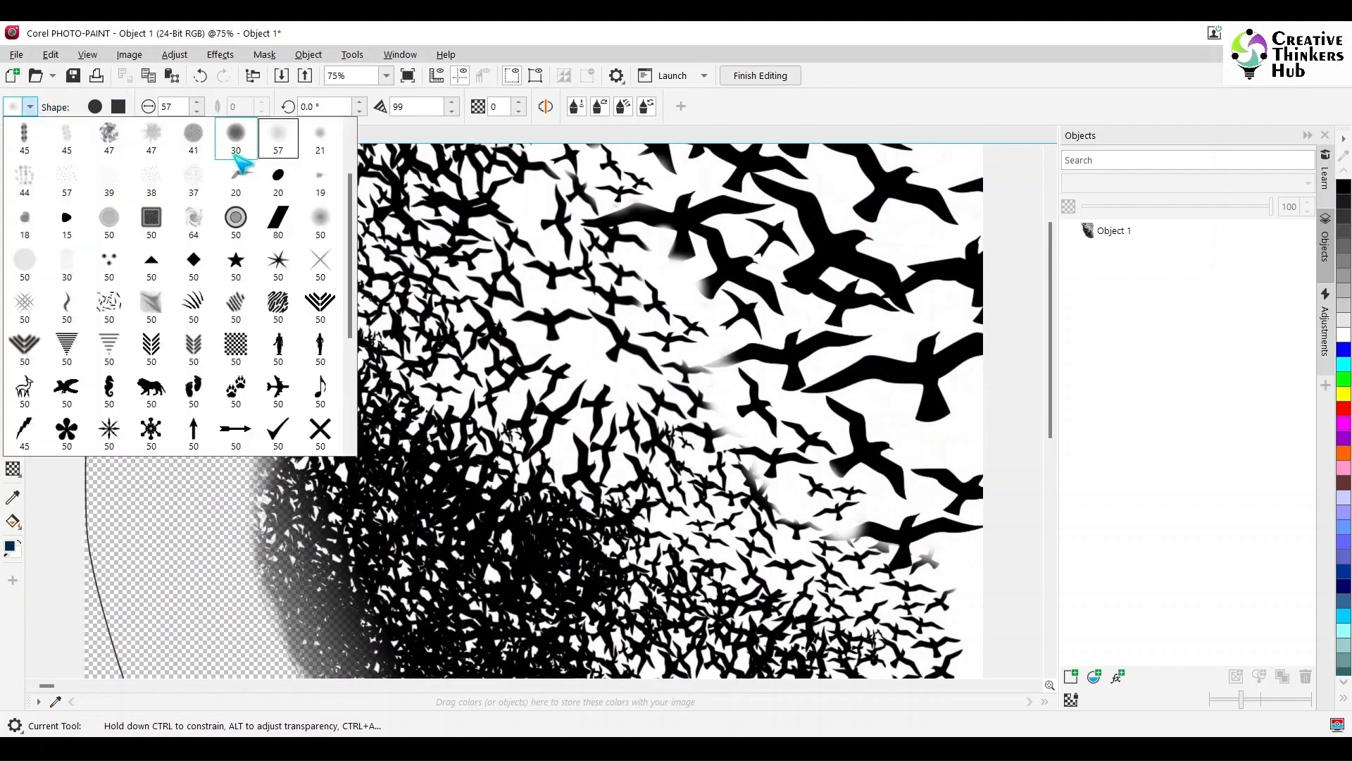
click(30, 107)
click(279, 132)
mouse_move(192, 238)
mouse_down()
mouse_move(124, 294)
mouse_move(83, 486)
mouse_move(104, 633)
mouse_up()
drag(1057, 298, 1055, 465)
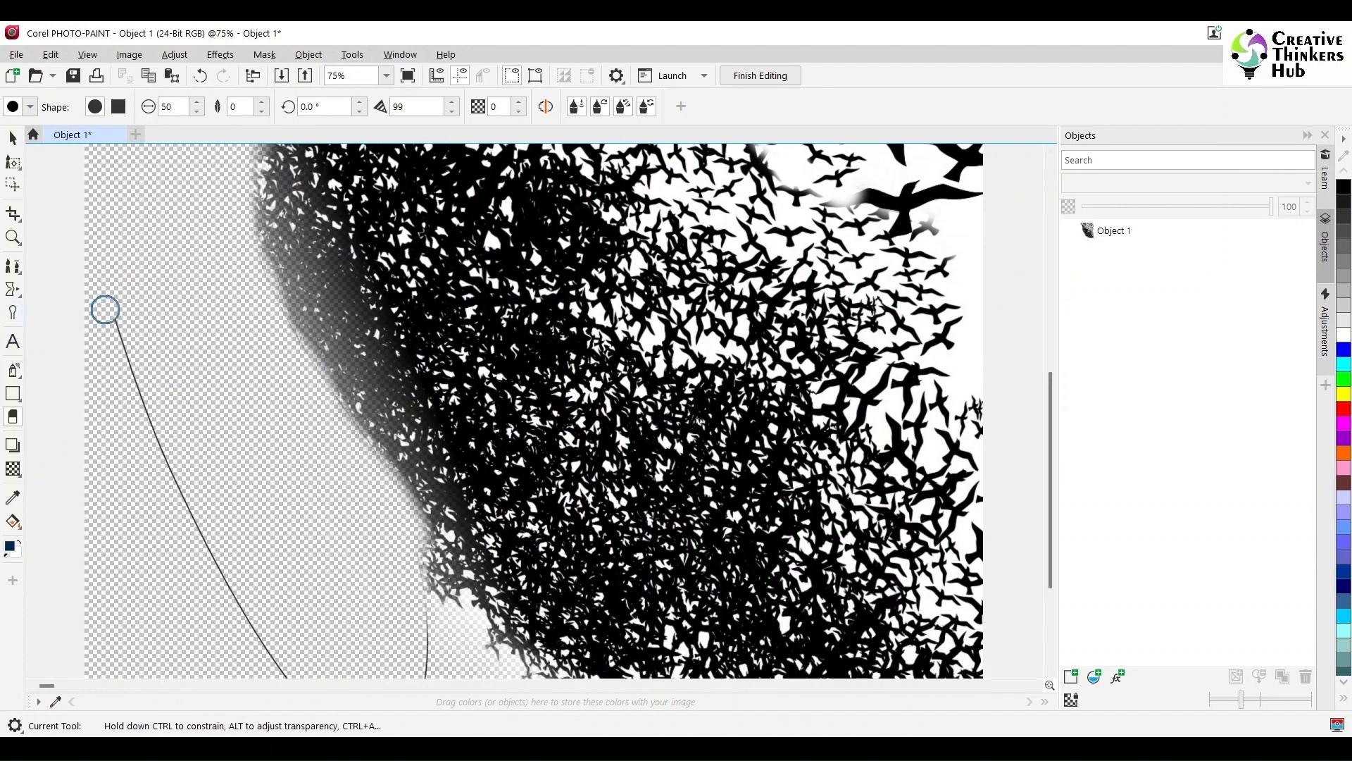
drag(106, 308, 213, 540)
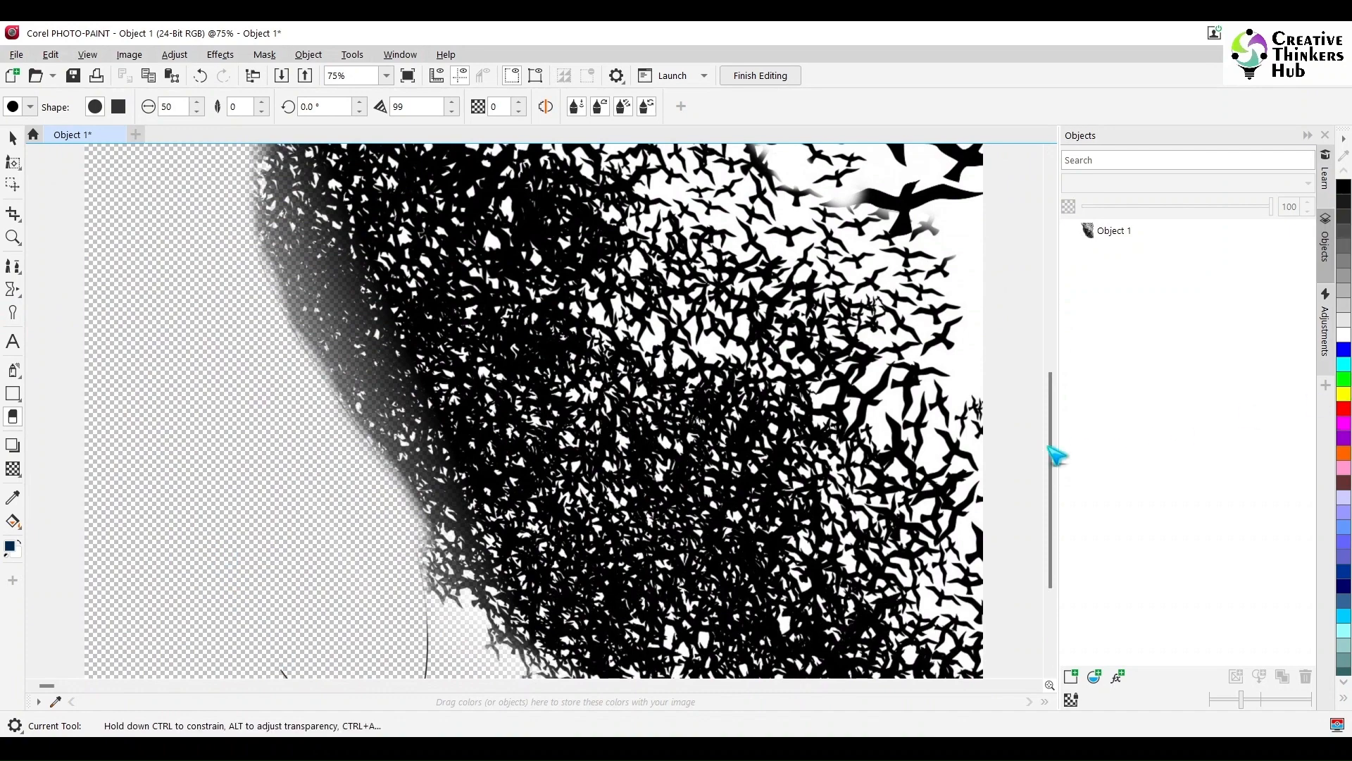
drag(1054, 453, 1064, 529)
drag(412, 381, 424, 430)
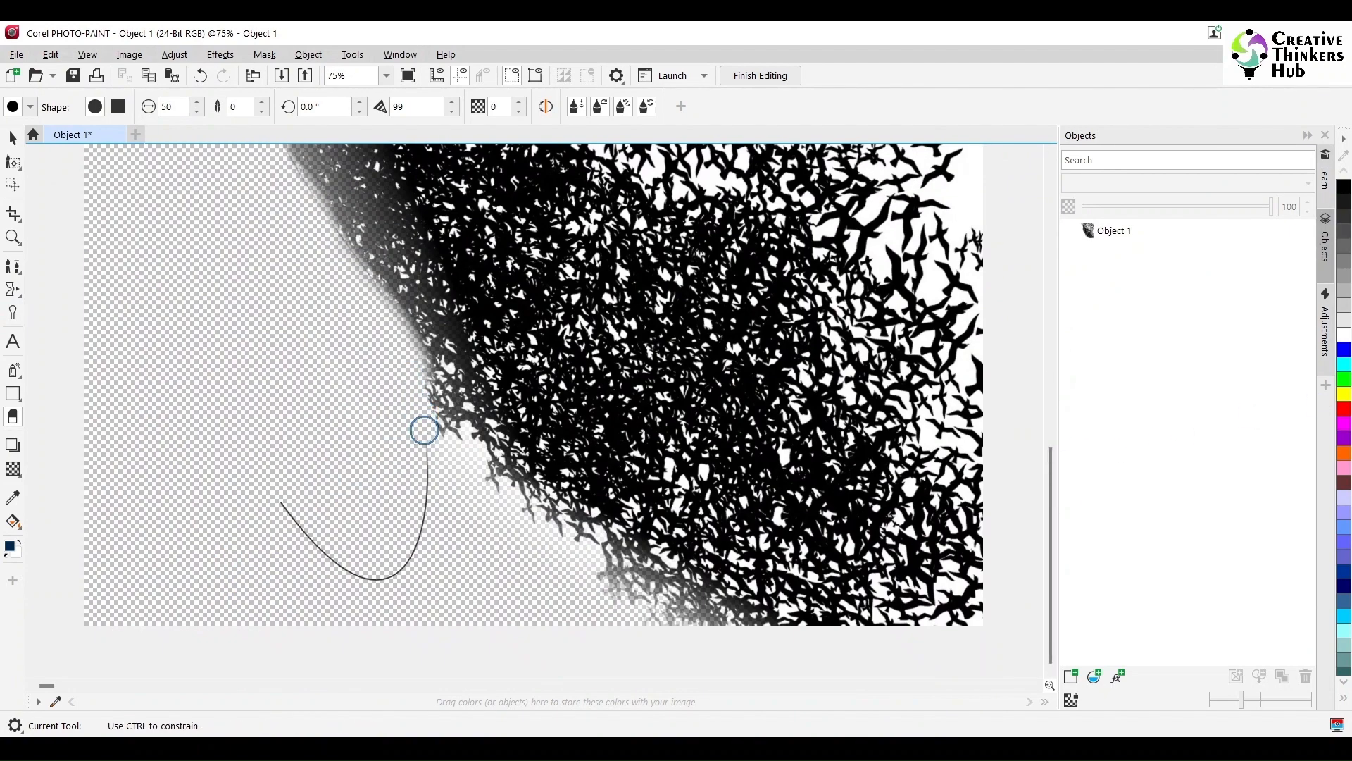
drag(309, 530, 275, 479)
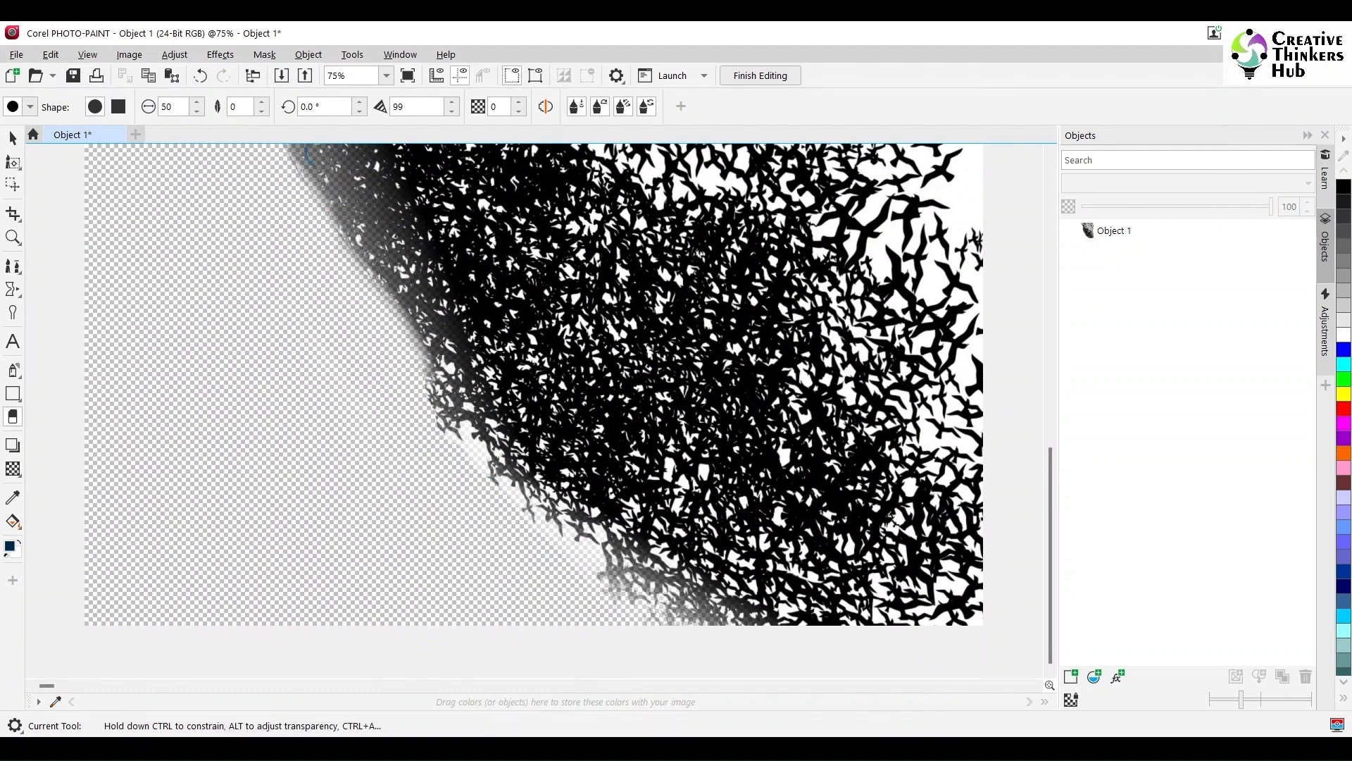
Step: Save the edited bitmap back to CorelDRAW and set its transparency merge mode to Add
click(777, 80)
click(610, 429)
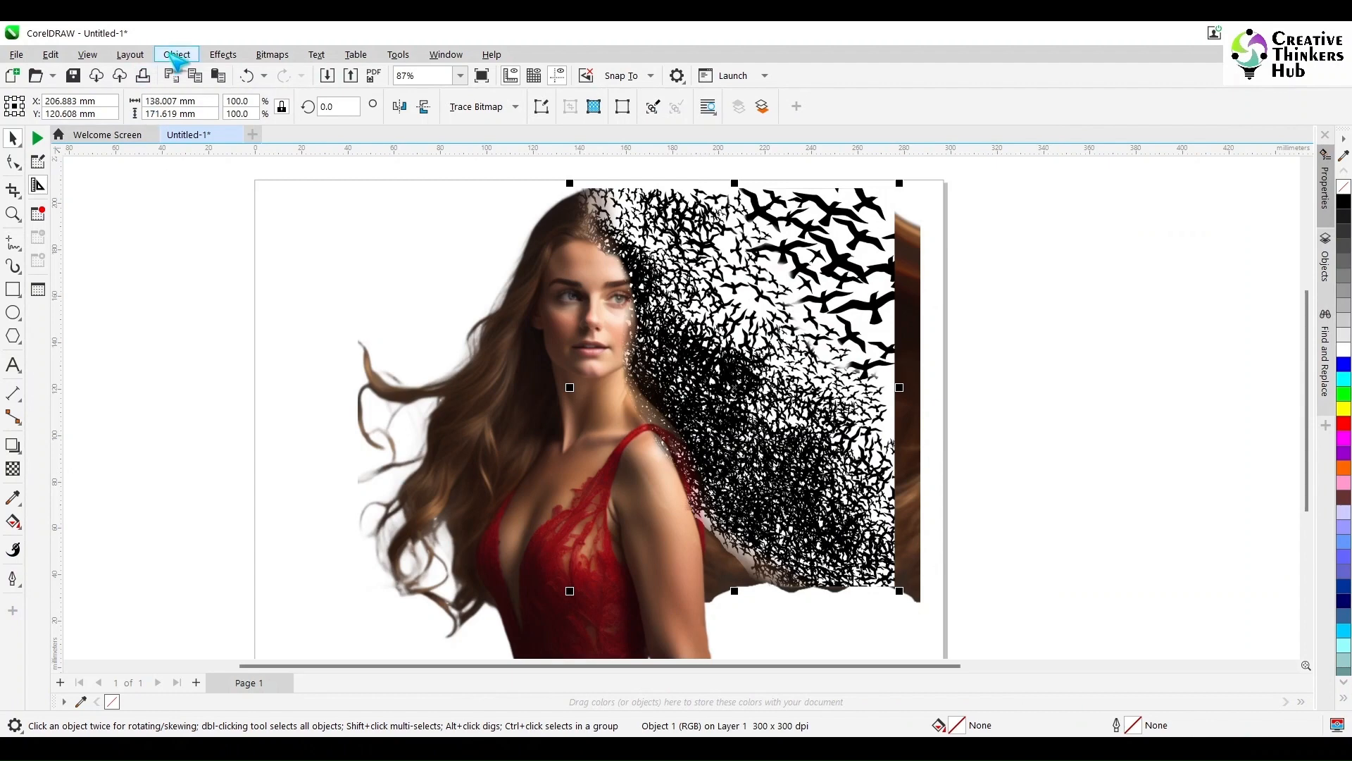
click(13, 468)
click(215, 107)
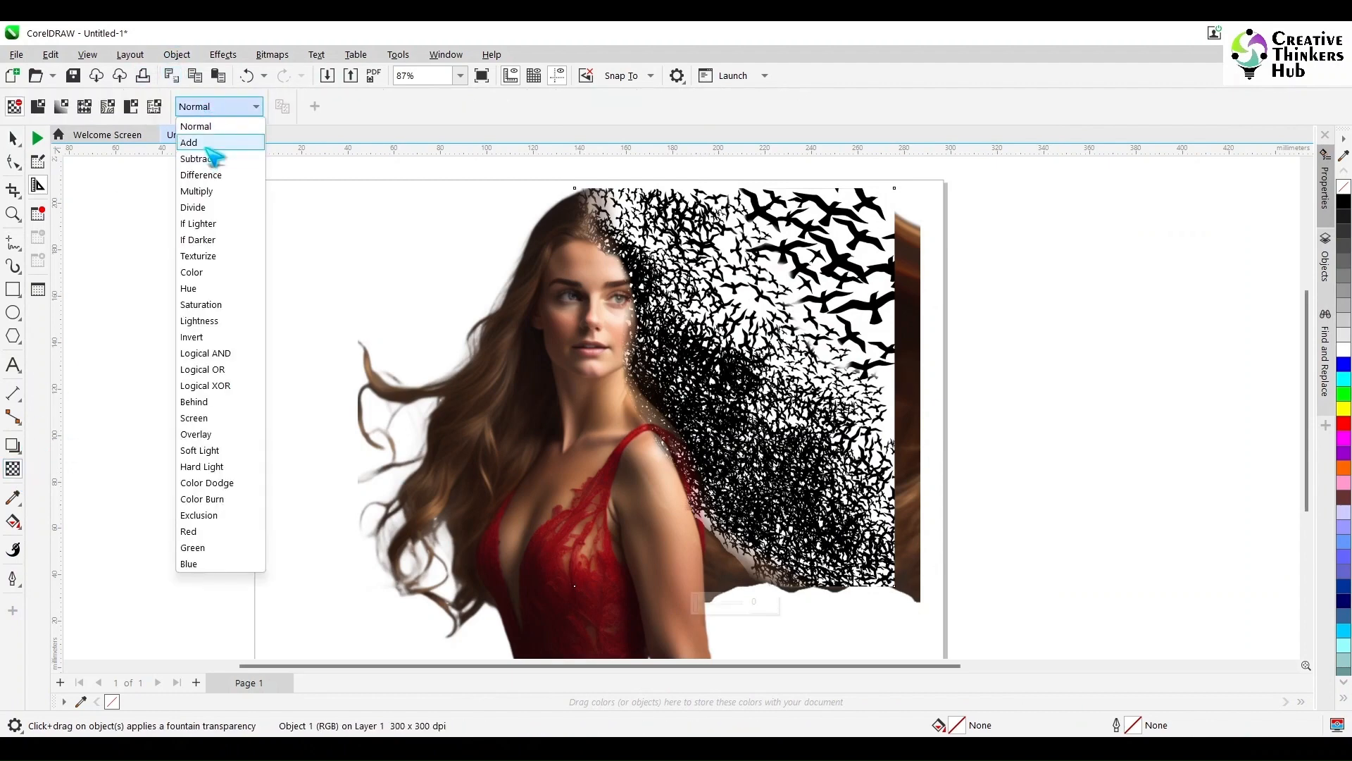
click(204, 136)
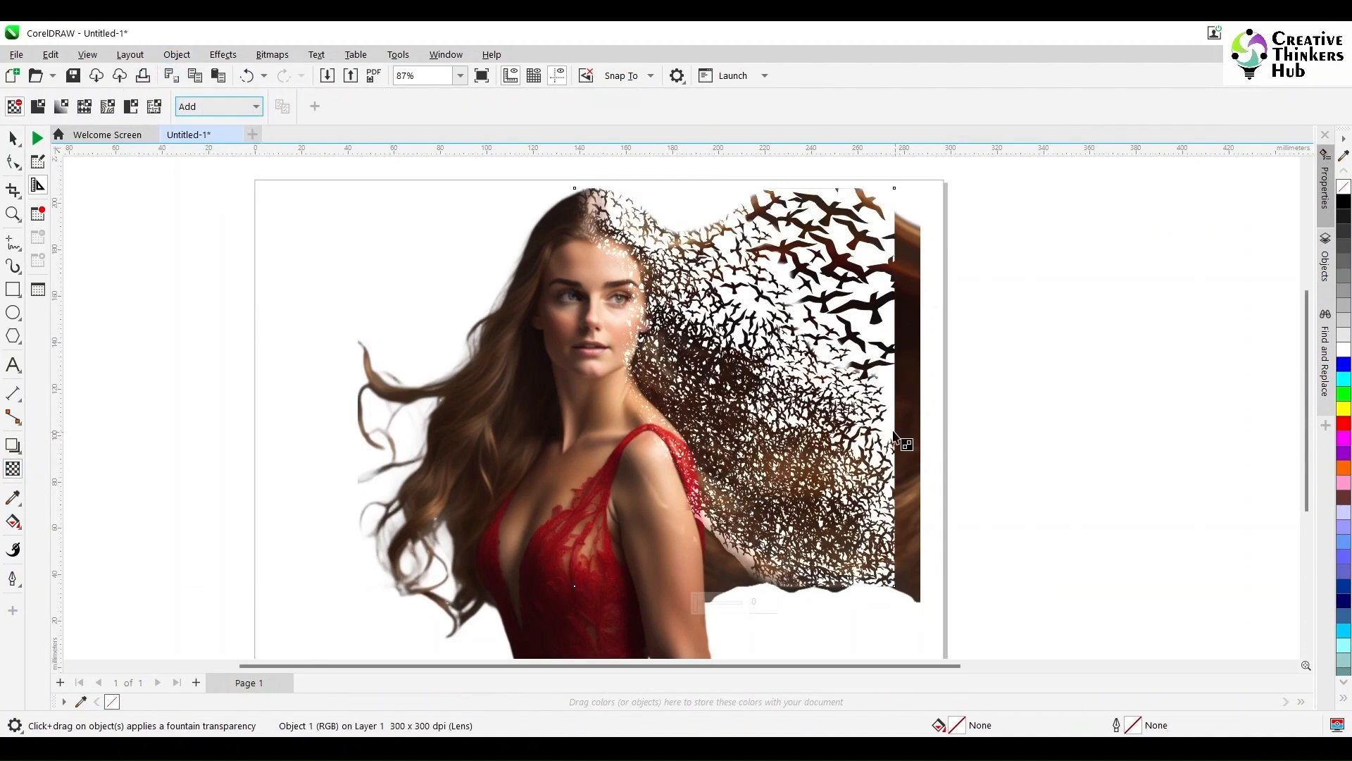
Step: Enlarge the bird bitmap to about 108.1% from its upper corner beside the woman so it covers the extended hair
key(space)
drag(902, 593, 960, 632)
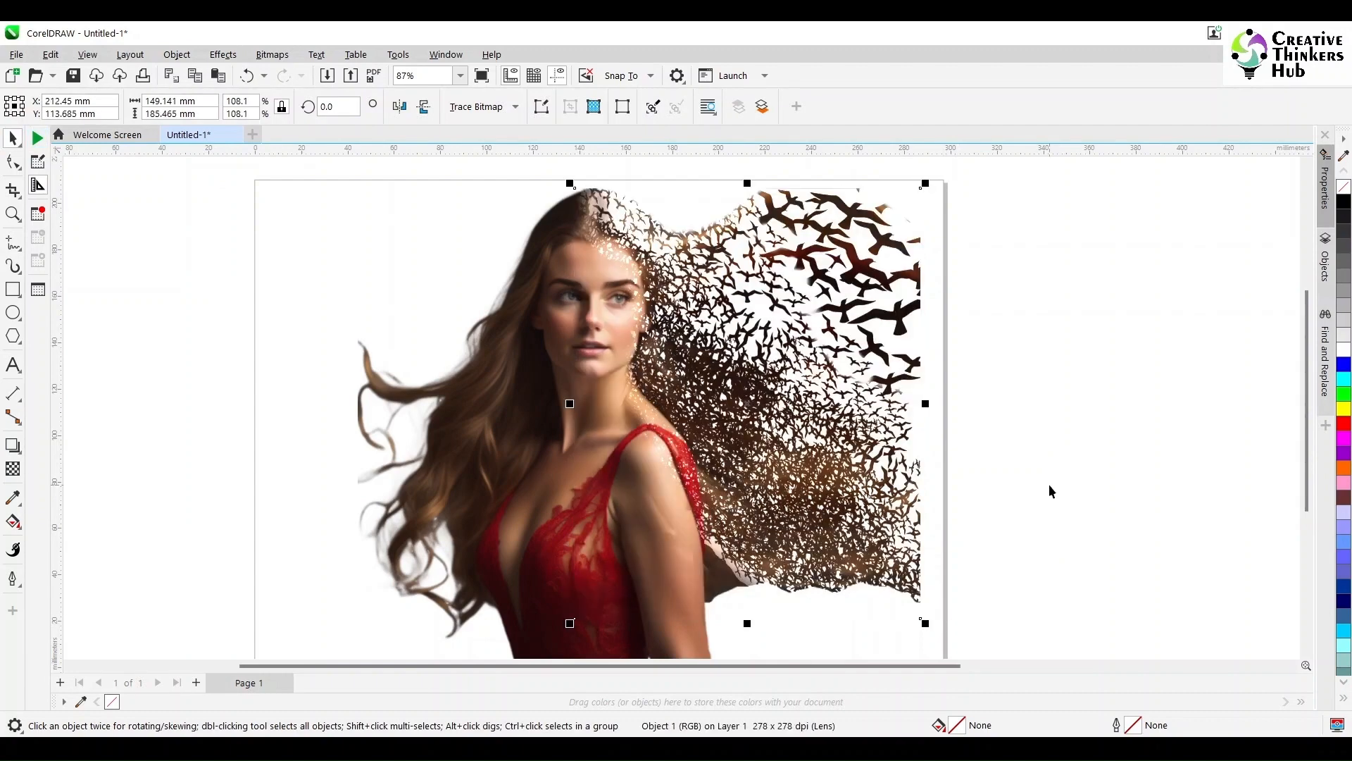
click(1072, 520)
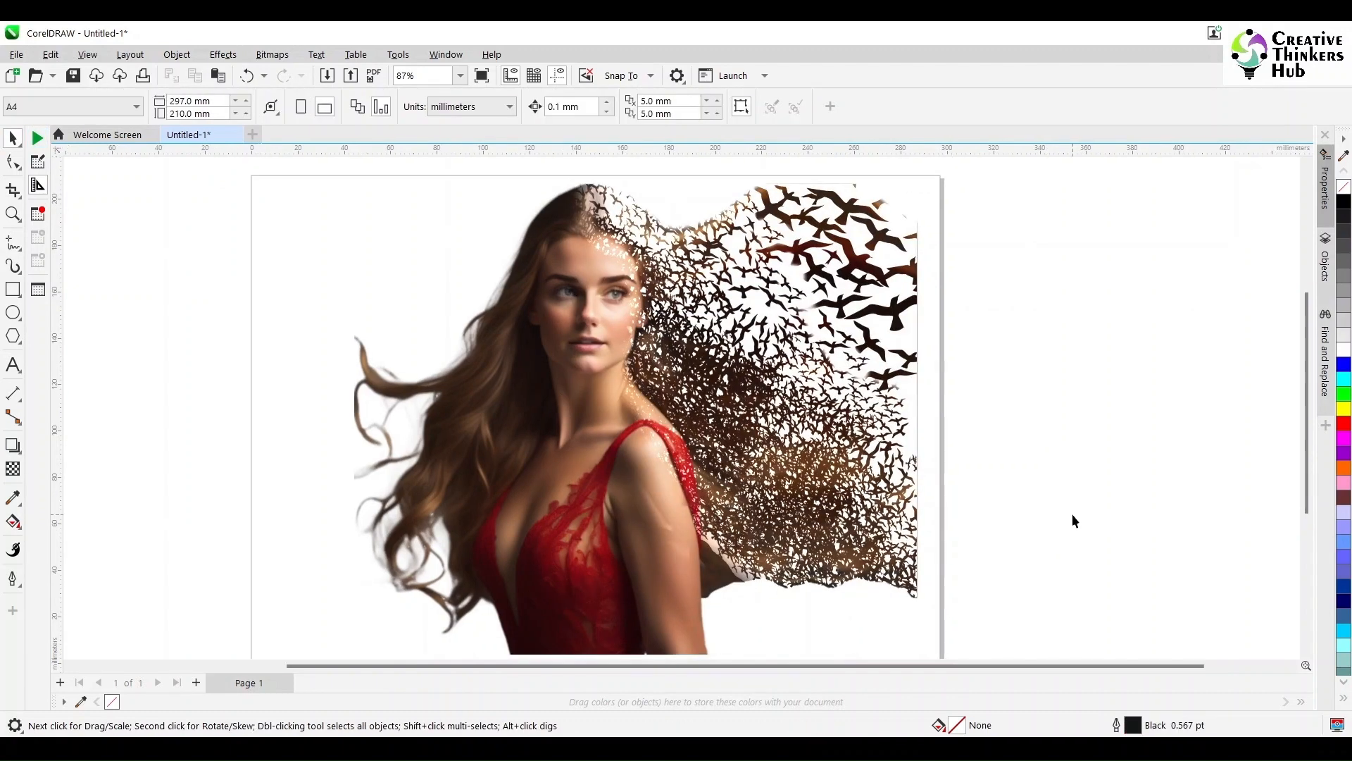
Step: Set the bird bitmap's merge mode to Normal and apply a short fountain transparency fade beside the woman's arm
click(772, 579)
click(12, 468)
click(216, 108)
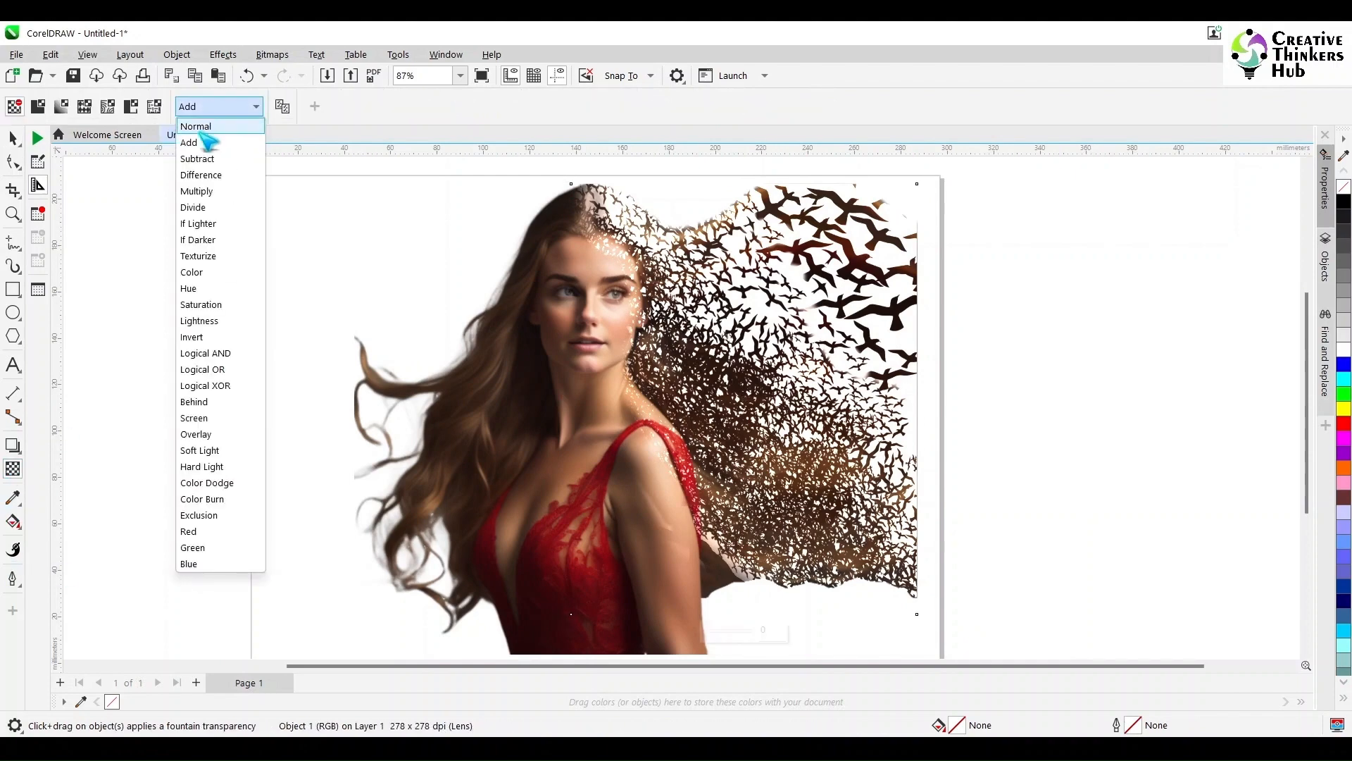
click(200, 127)
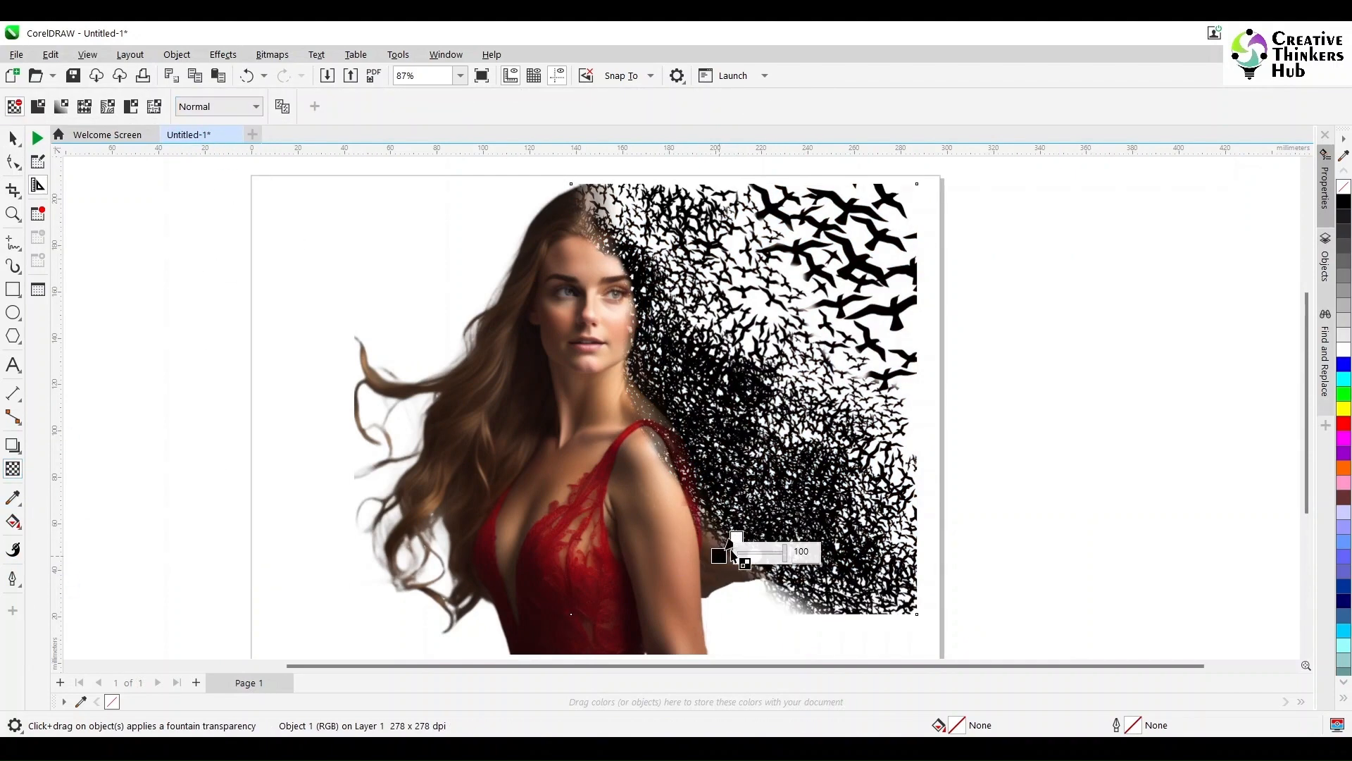
drag(751, 528, 718, 554)
click(12, 138)
click(187, 308)
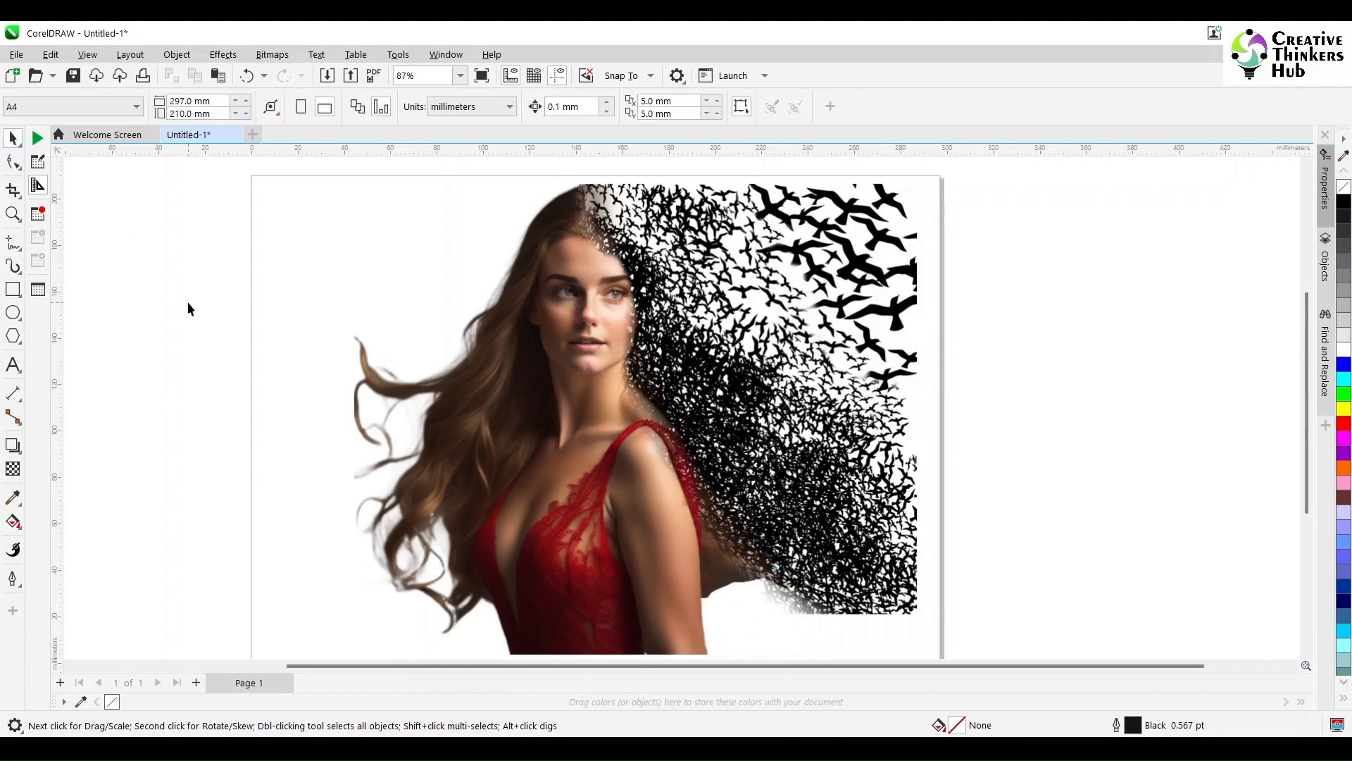
Step: Convert the faded bird overlay to a 300 dpi RGB bitmap
click(272, 55)
click(188, 365)
click(850, 292)
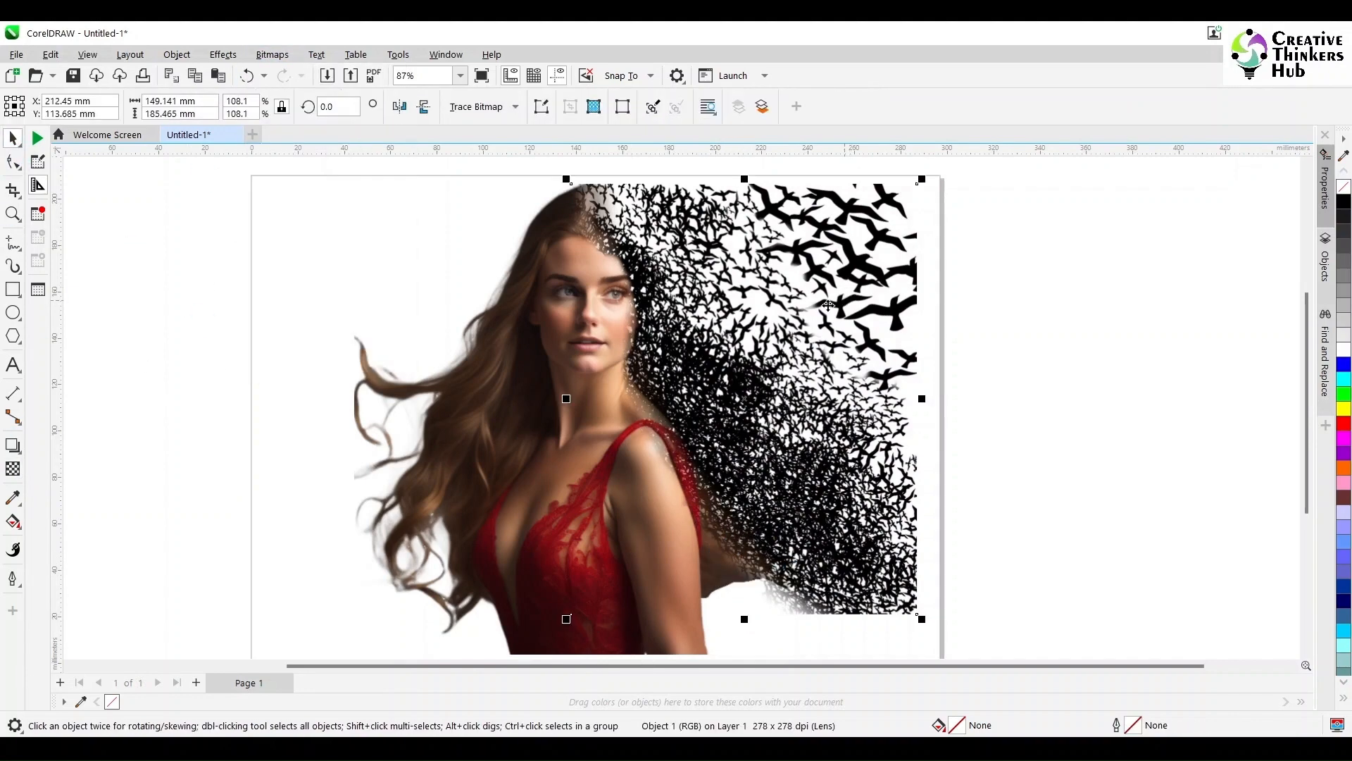
click(271, 55)
click(401, 312)
click(691, 479)
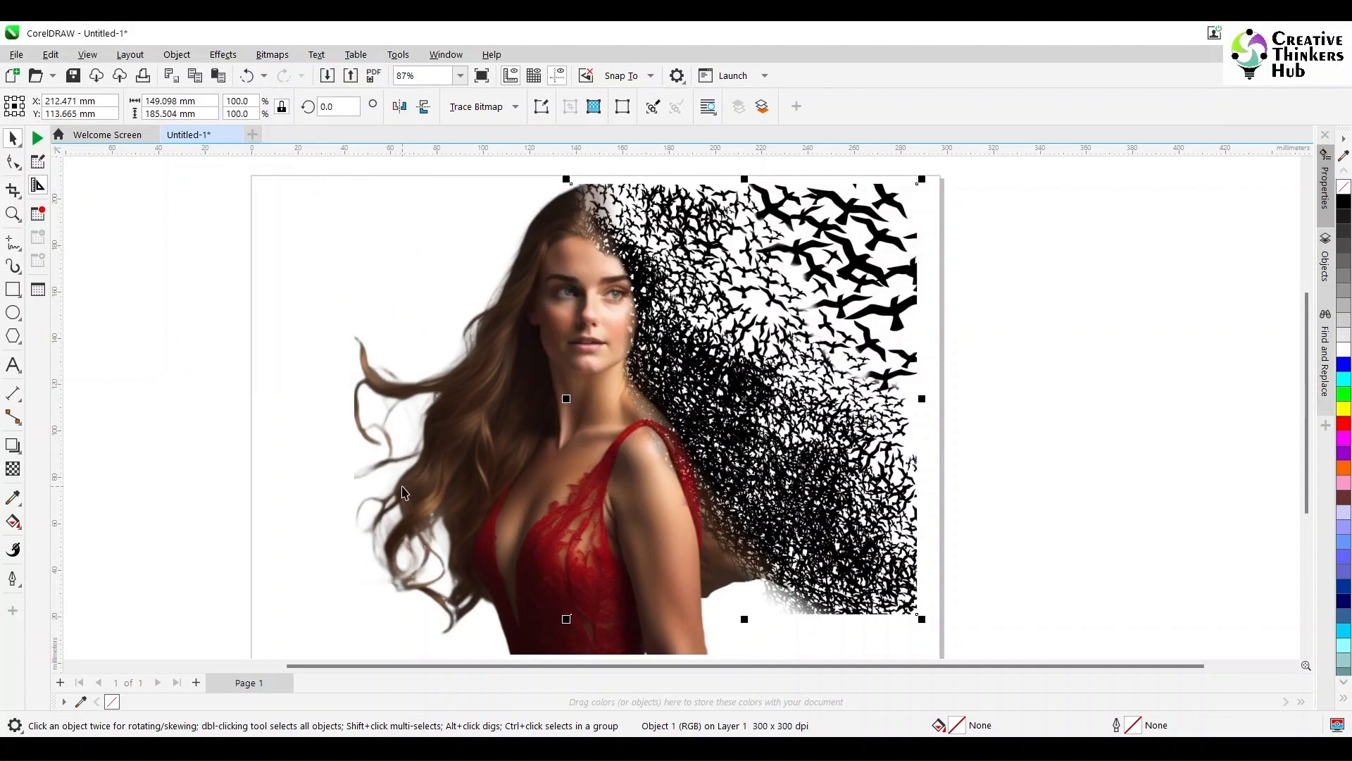
Step: Set the converted bird overlay's merge mode to Add and merge it with the woman picture into one 300 dpi RGB bitmap
click(13, 469)
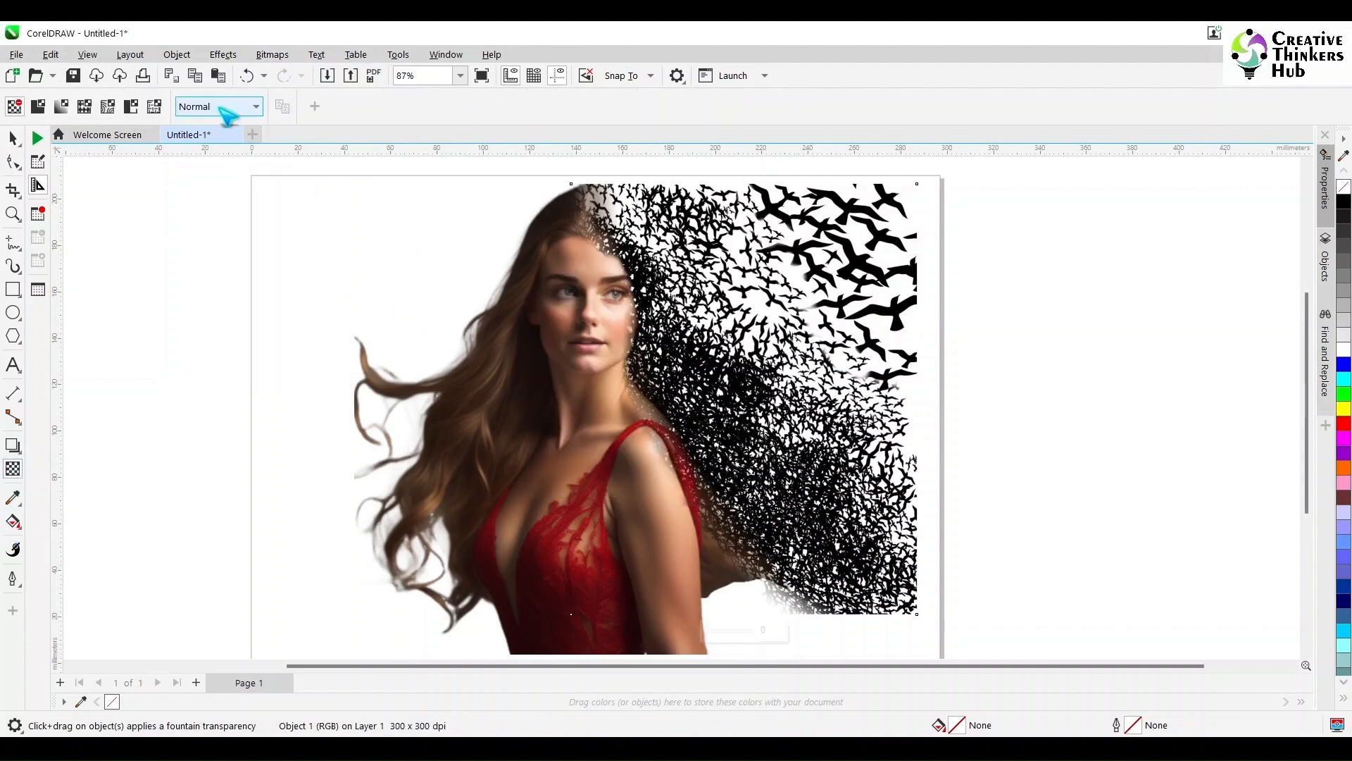
click(227, 109)
click(220, 143)
key(space)
click(587, 546)
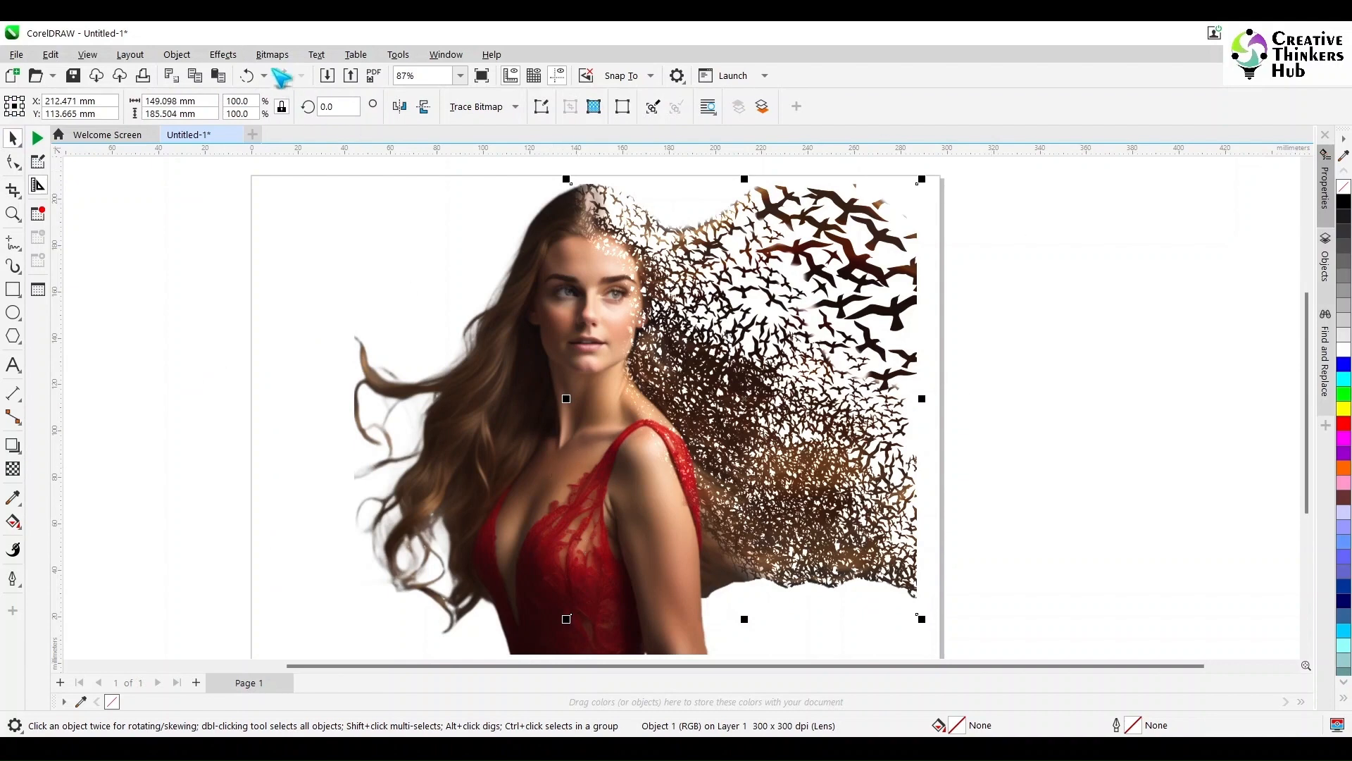
Step: Apply a Tone Curve to the merged woman picture: reset it, lower the shadows slightly and raise the highlights at about 171, 174
click(224, 55)
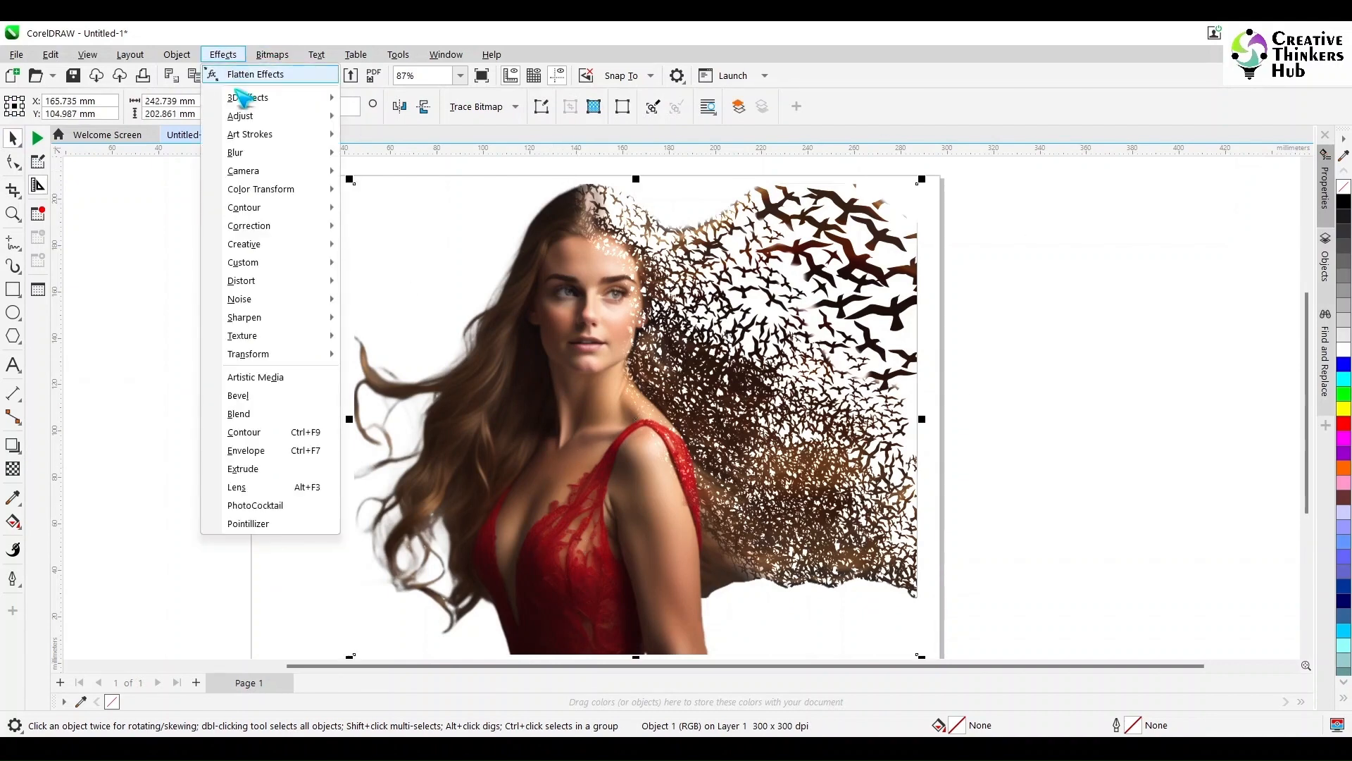
mouse_move(243, 116)
click(389, 220)
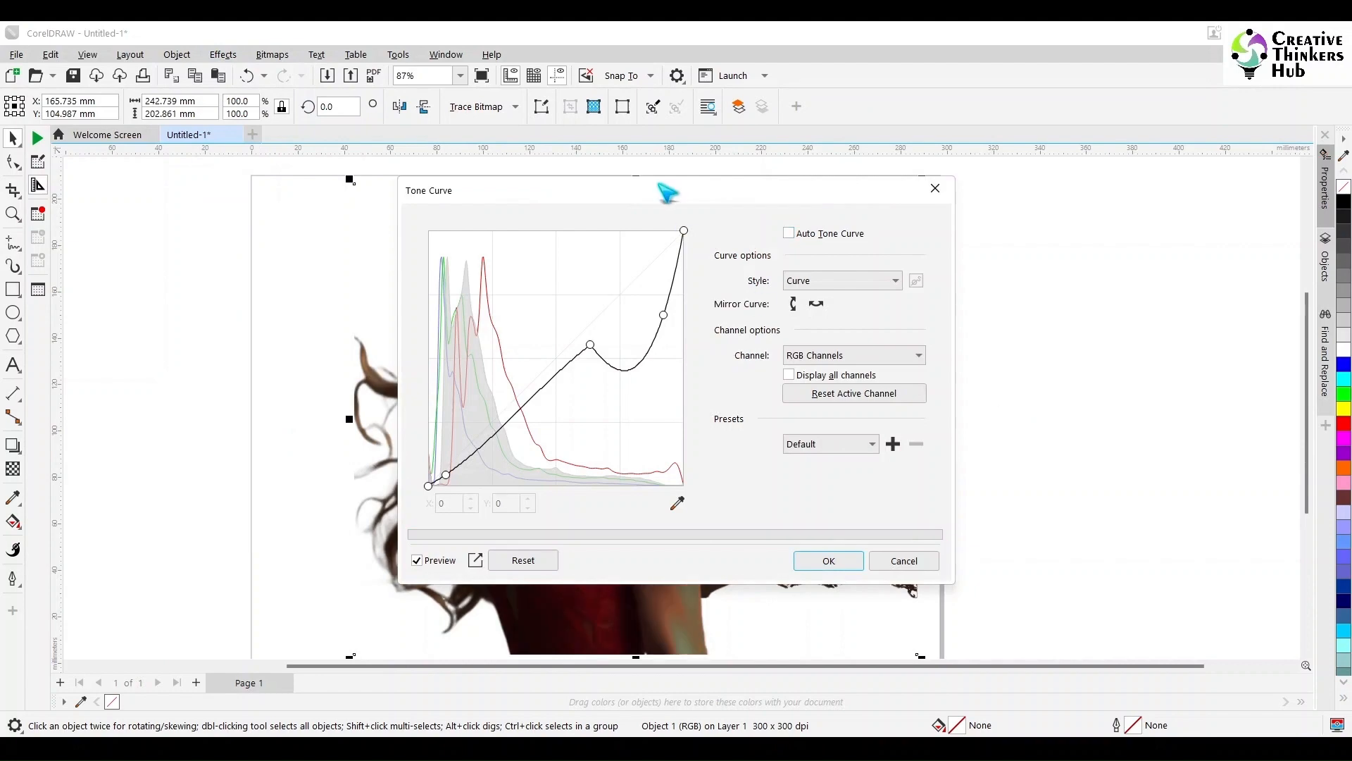
drag(668, 189, 1021, 173)
click(866, 543)
drag(825, 416, 824, 439)
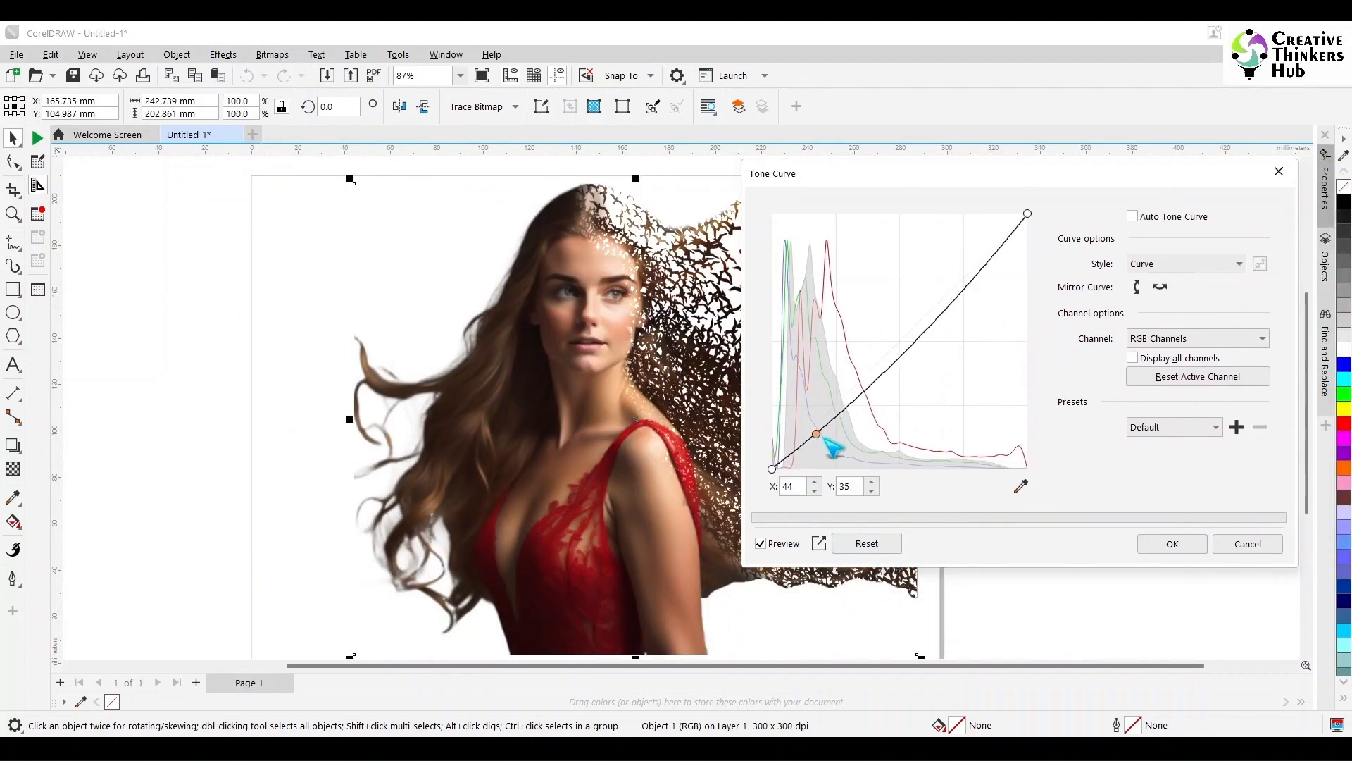
drag(964, 305, 941, 291)
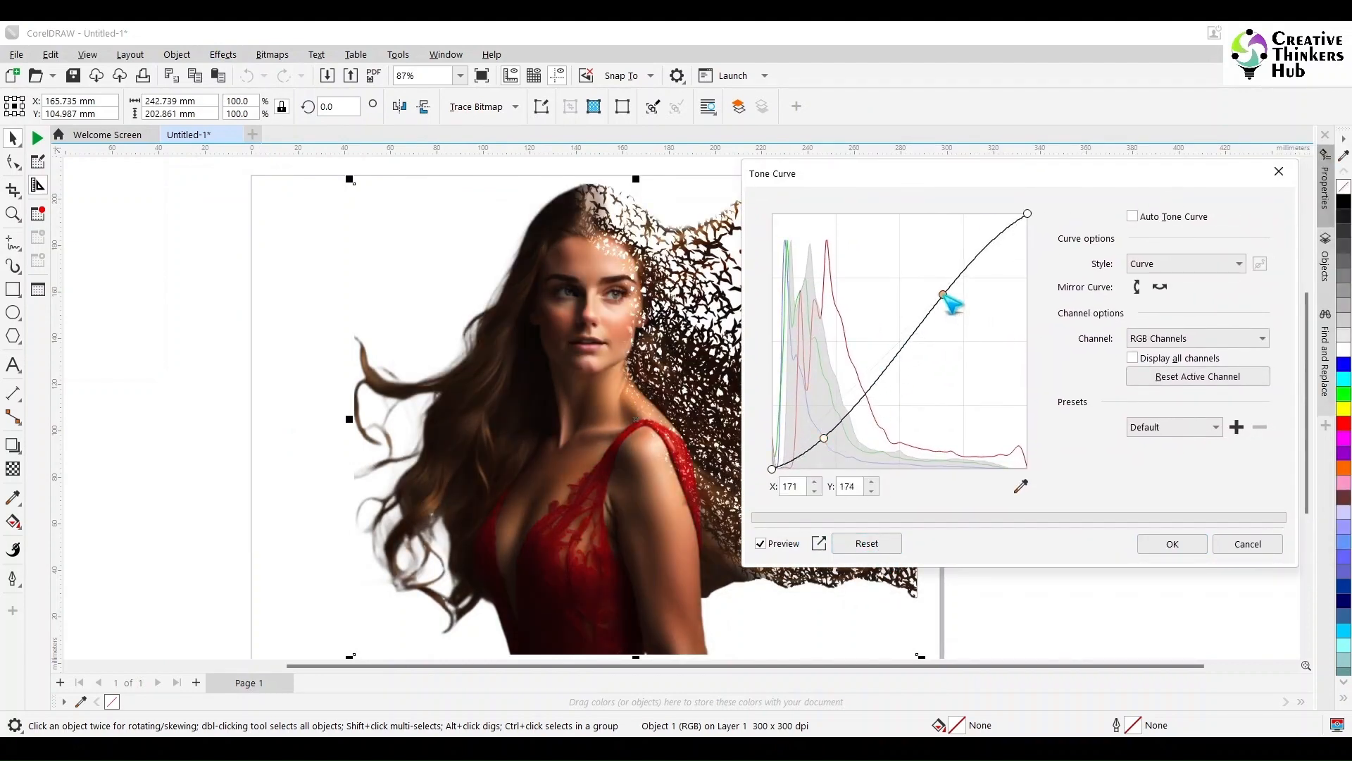
click(1172, 543)
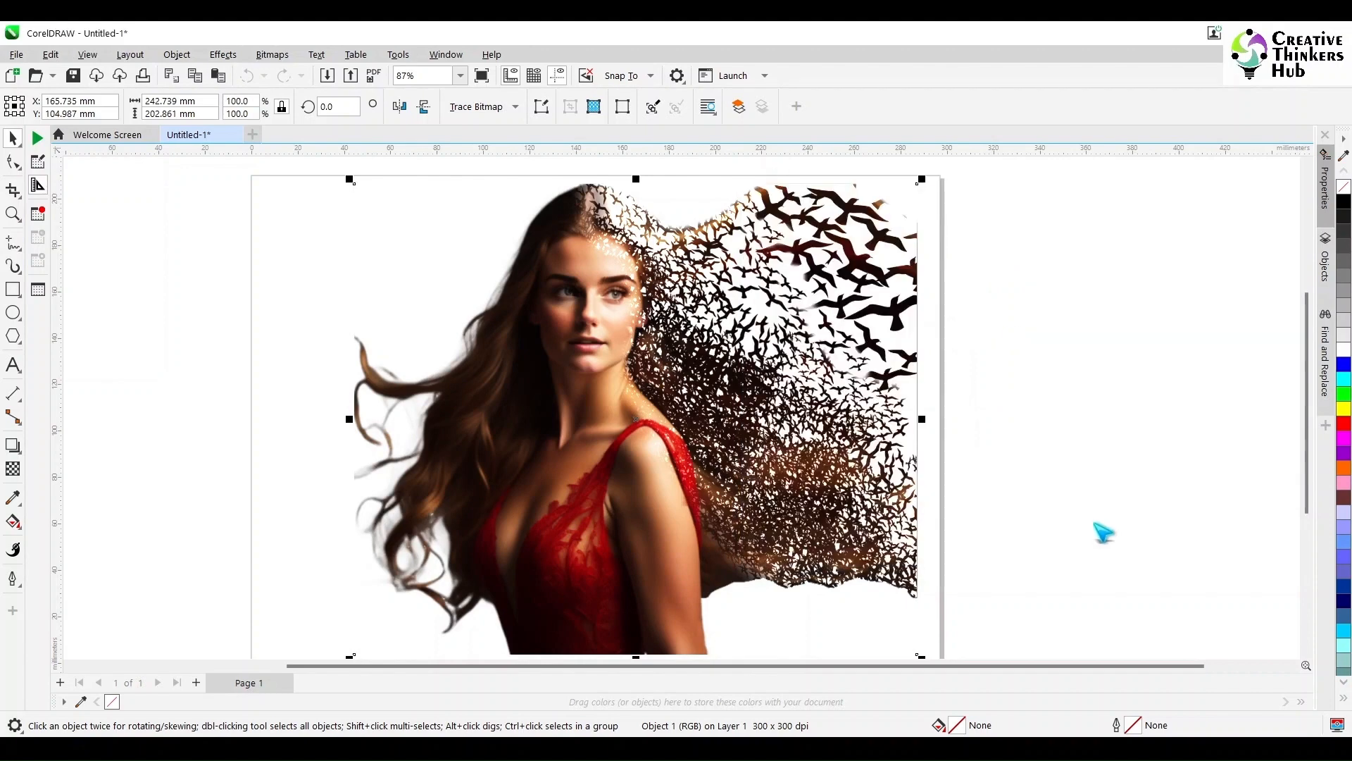
Step: Open the woman picture in PHOTO-PAINT and smear the extended hair's lower edge with the Motion Blur smear brush at size 60
scroll(850, 440, down, 2)
scroll(851, 439, up, 2)
scroll(859, 460, up, 1)
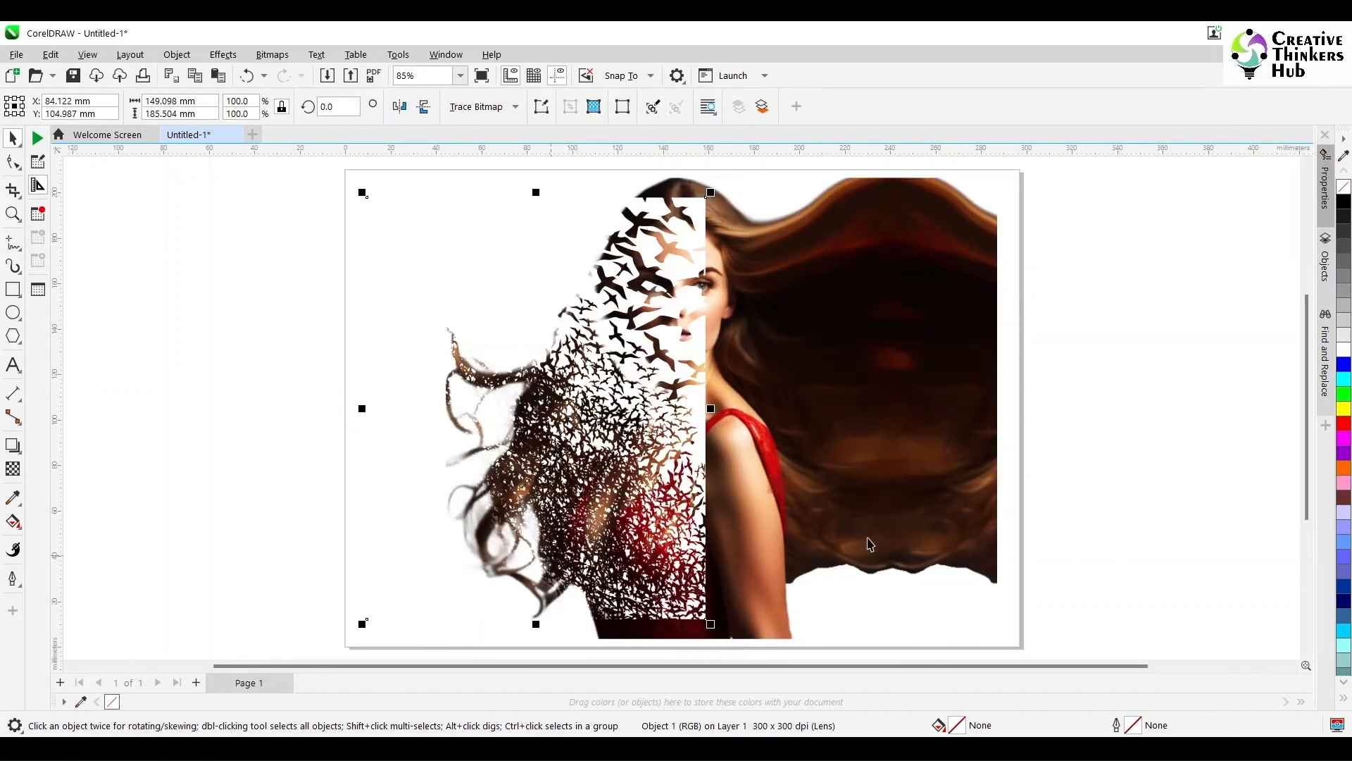
click(871, 541)
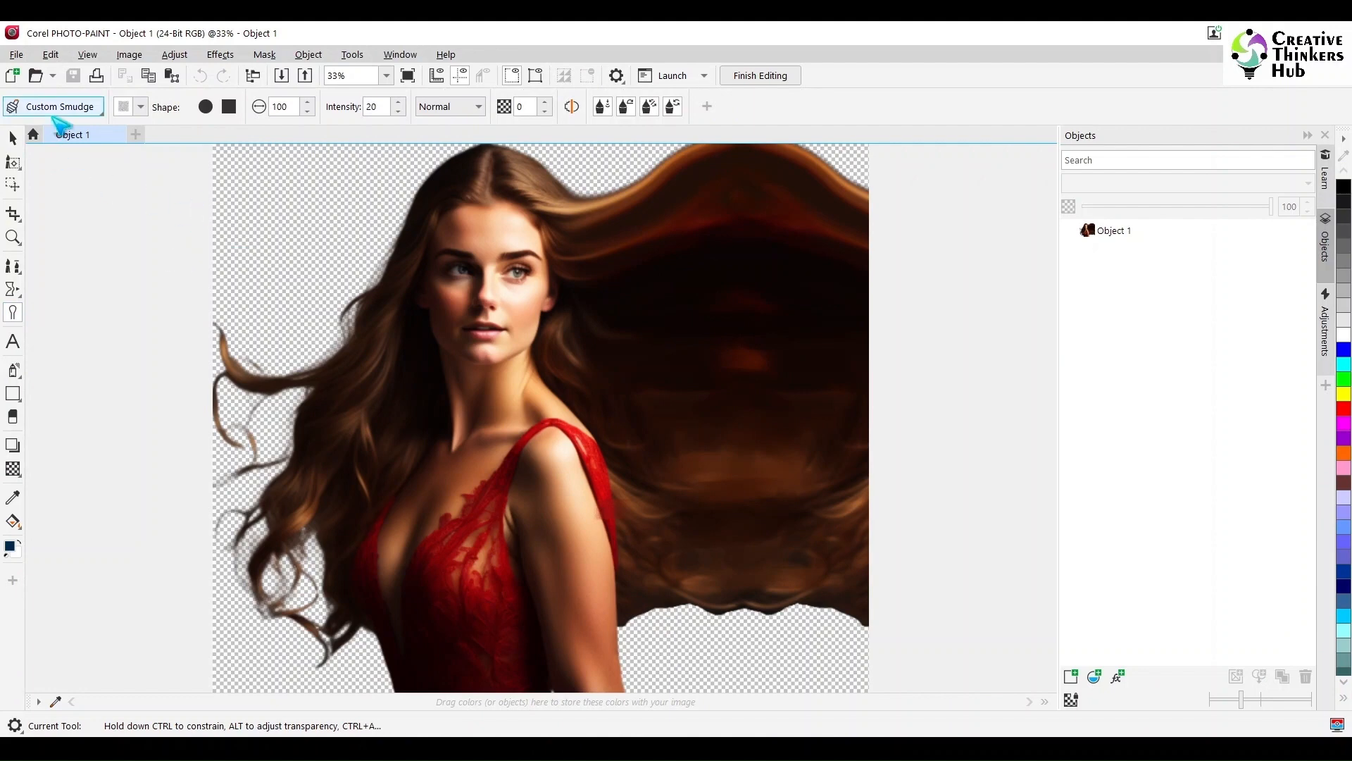
click(60, 106)
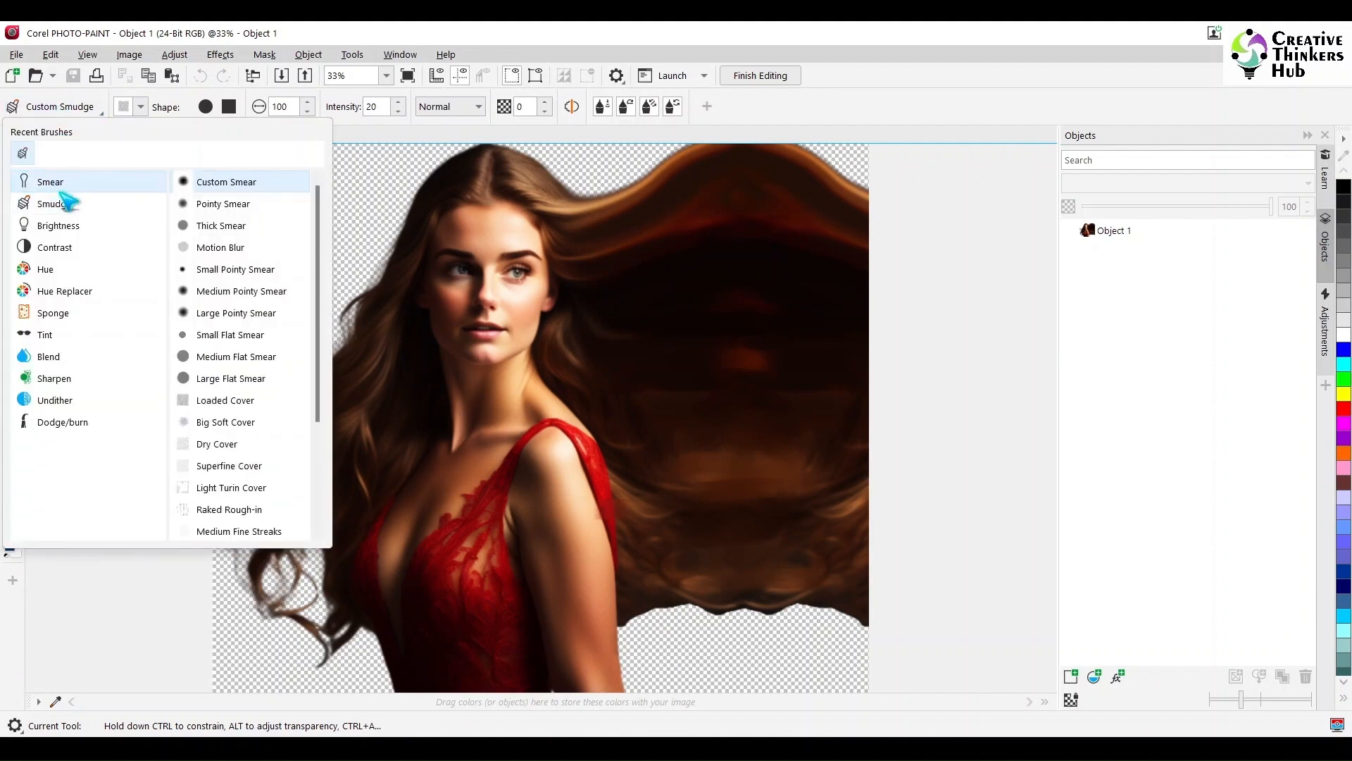
click(254, 246)
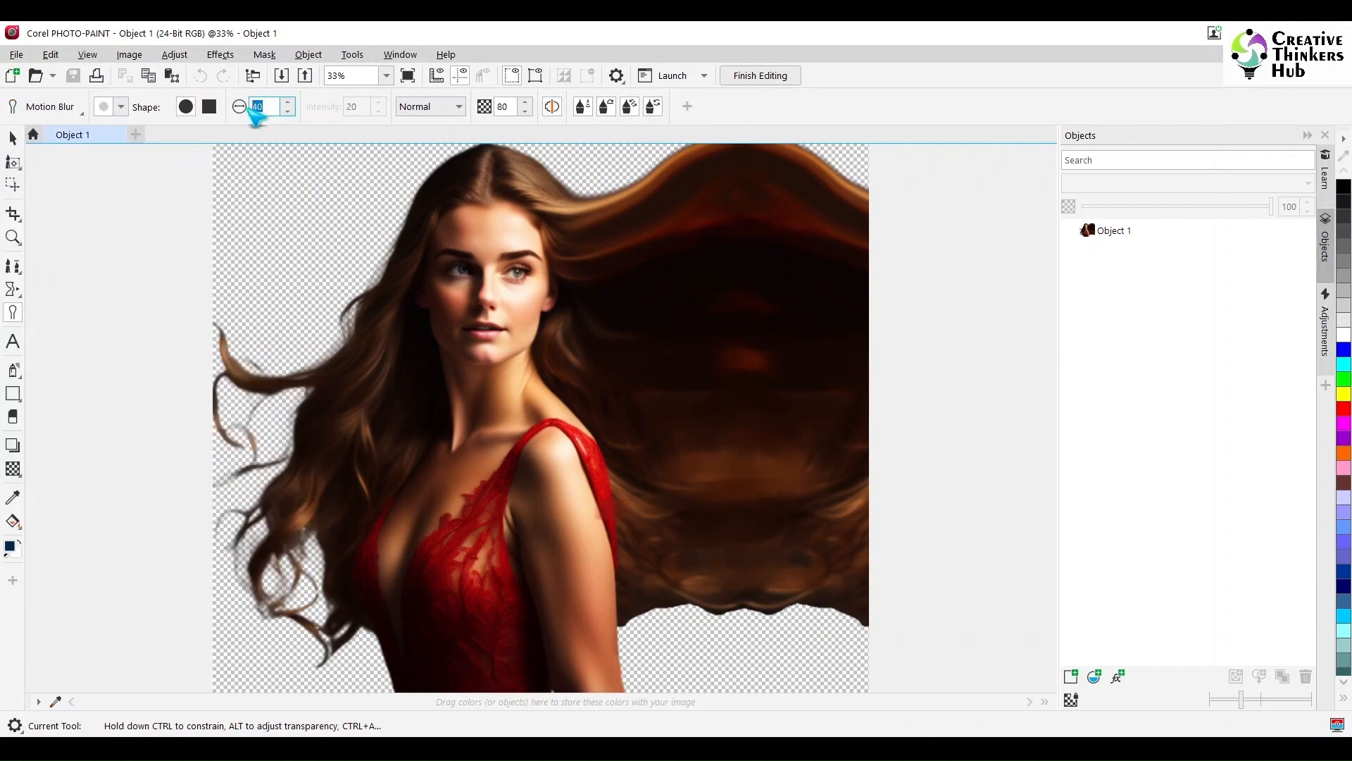
text(60)
key(Return)
mouse_move(624, 623)
mouse_down()
mouse_move(656, 608)
mouse_move(819, 616)
mouse_up()
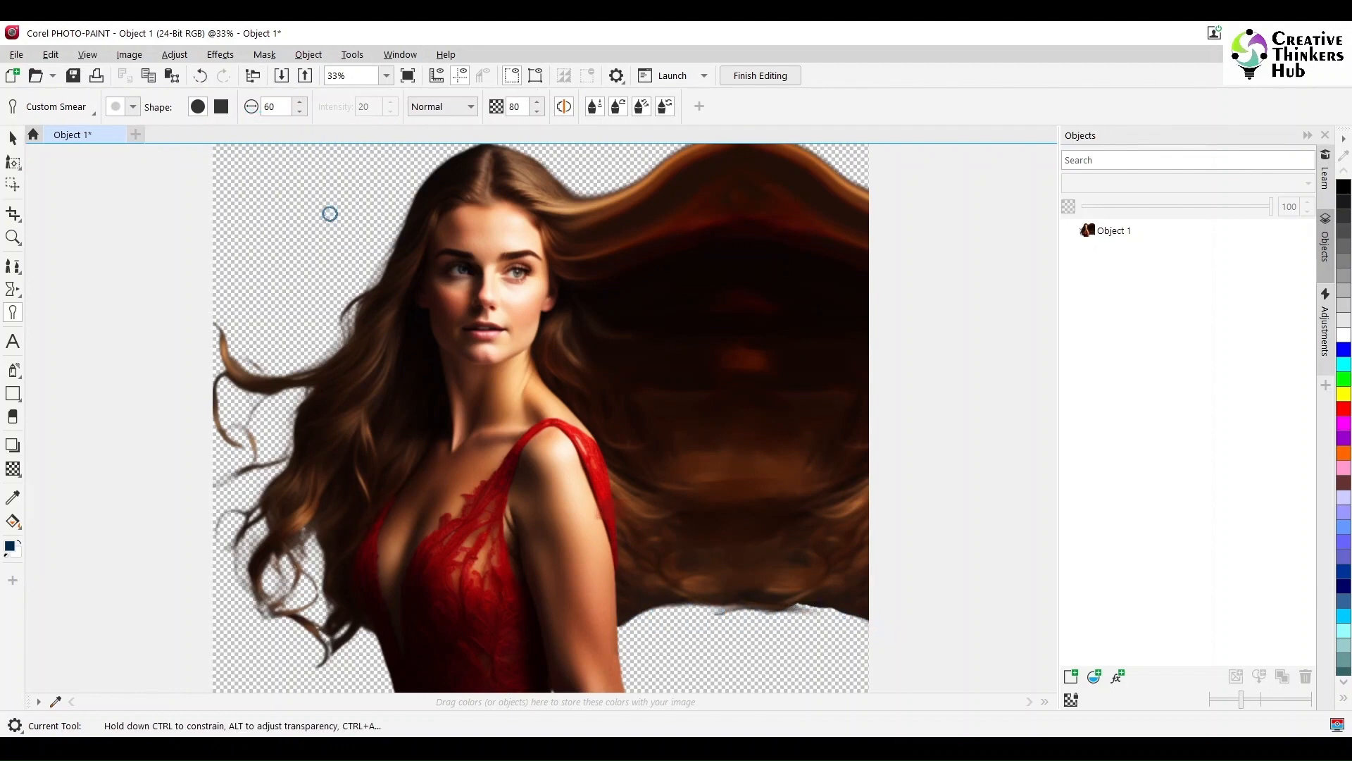
Step: Smear the extended hair's jagged lower edge outward from the arm with the soft round 100 nib
click(133, 106)
click(132, 106)
click(132, 107)
click(254, 132)
mouse_move(638, 621)
mouse_down()
mouse_move(857, 617)
mouse_move(801, 615)
mouse_move(862, 628)
mouse_up()
mouse_move(645, 626)
mouse_down()
mouse_move(811, 640)
mouse_move(775, 622)
mouse_move(890, 646)
mouse_up()
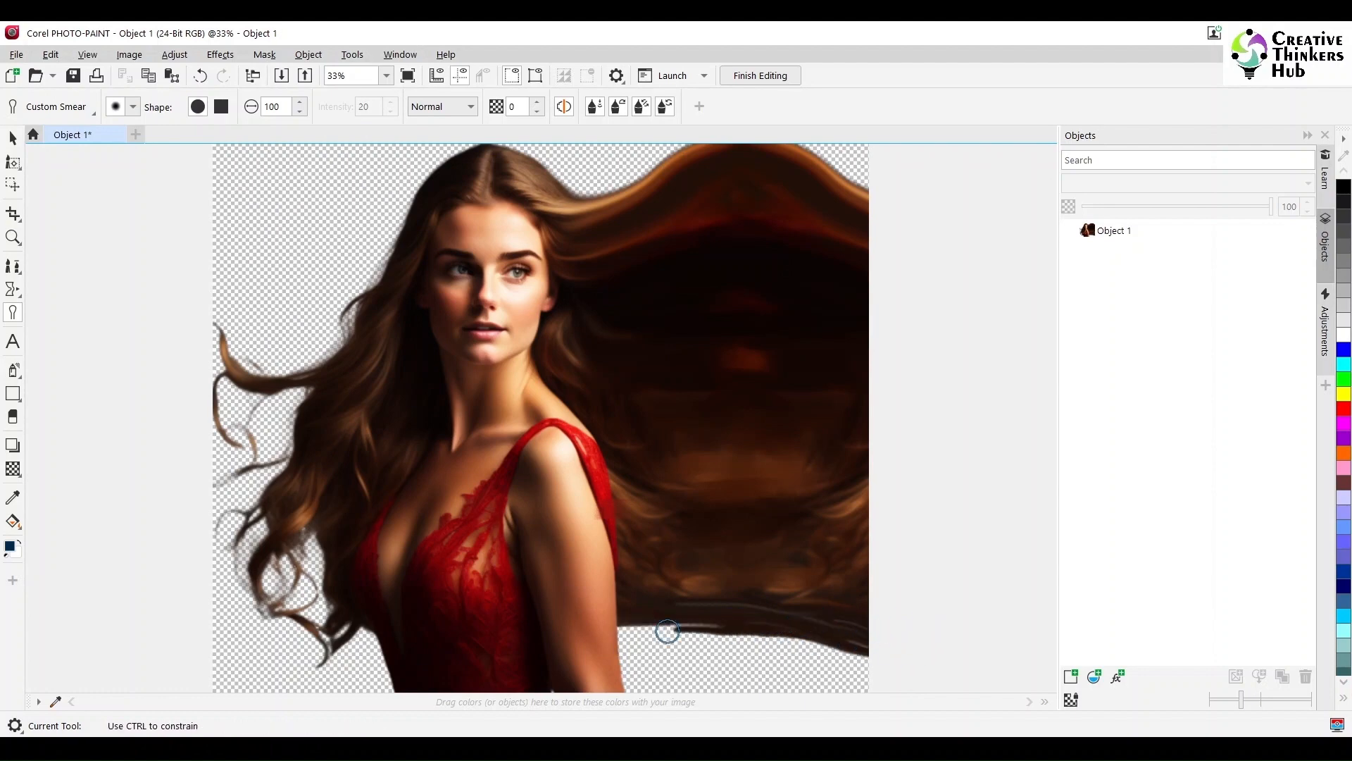
drag(627, 634, 810, 629)
drag(712, 631, 911, 655)
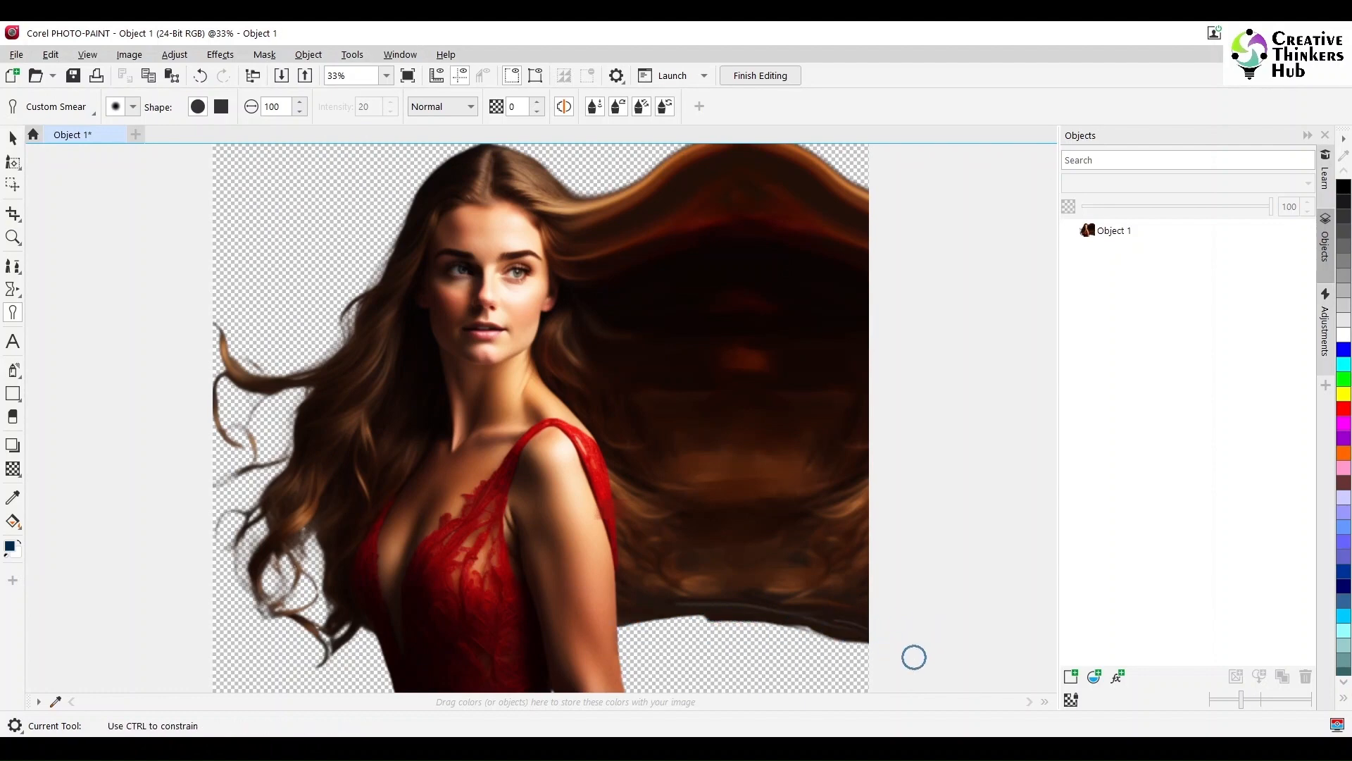
Step: Smooth the hair's lower edge with the soft 57 smear nib enlarged to size 100
click(133, 107)
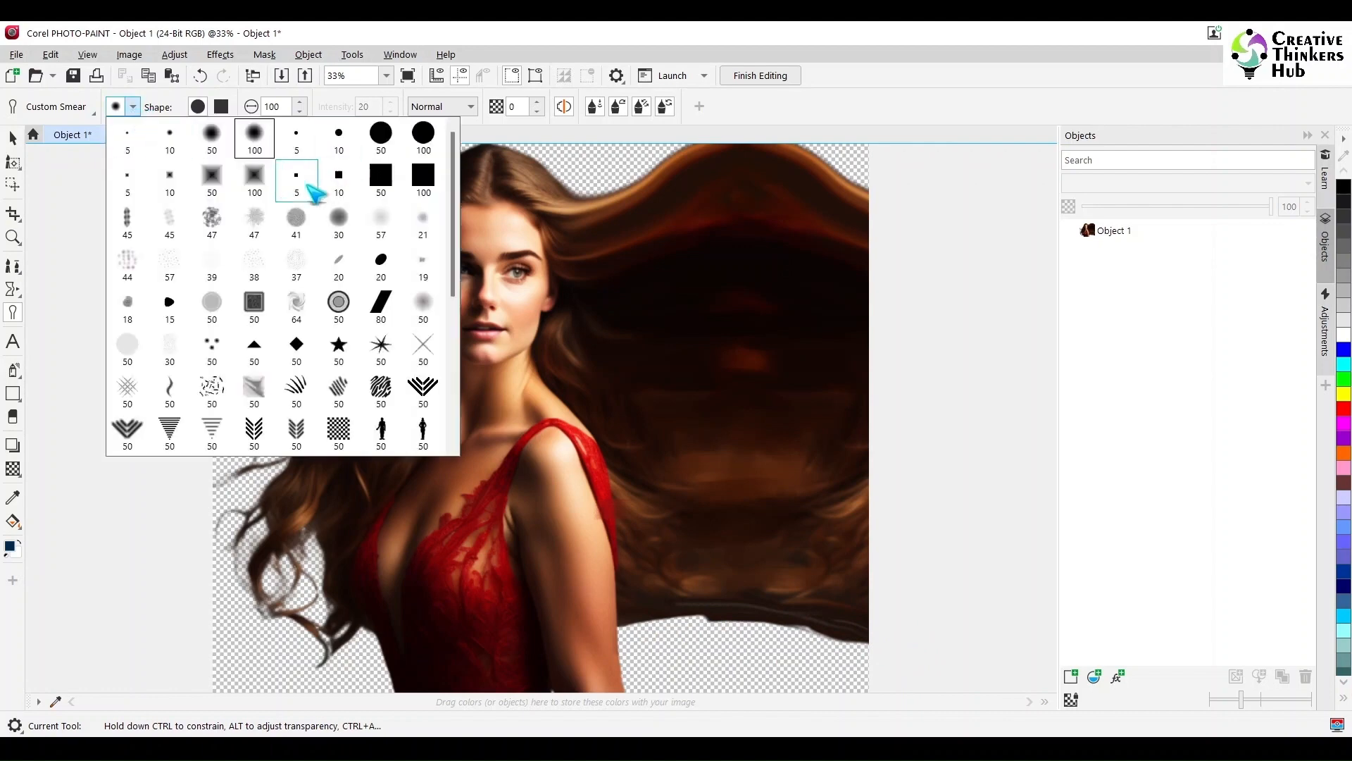
click(386, 220)
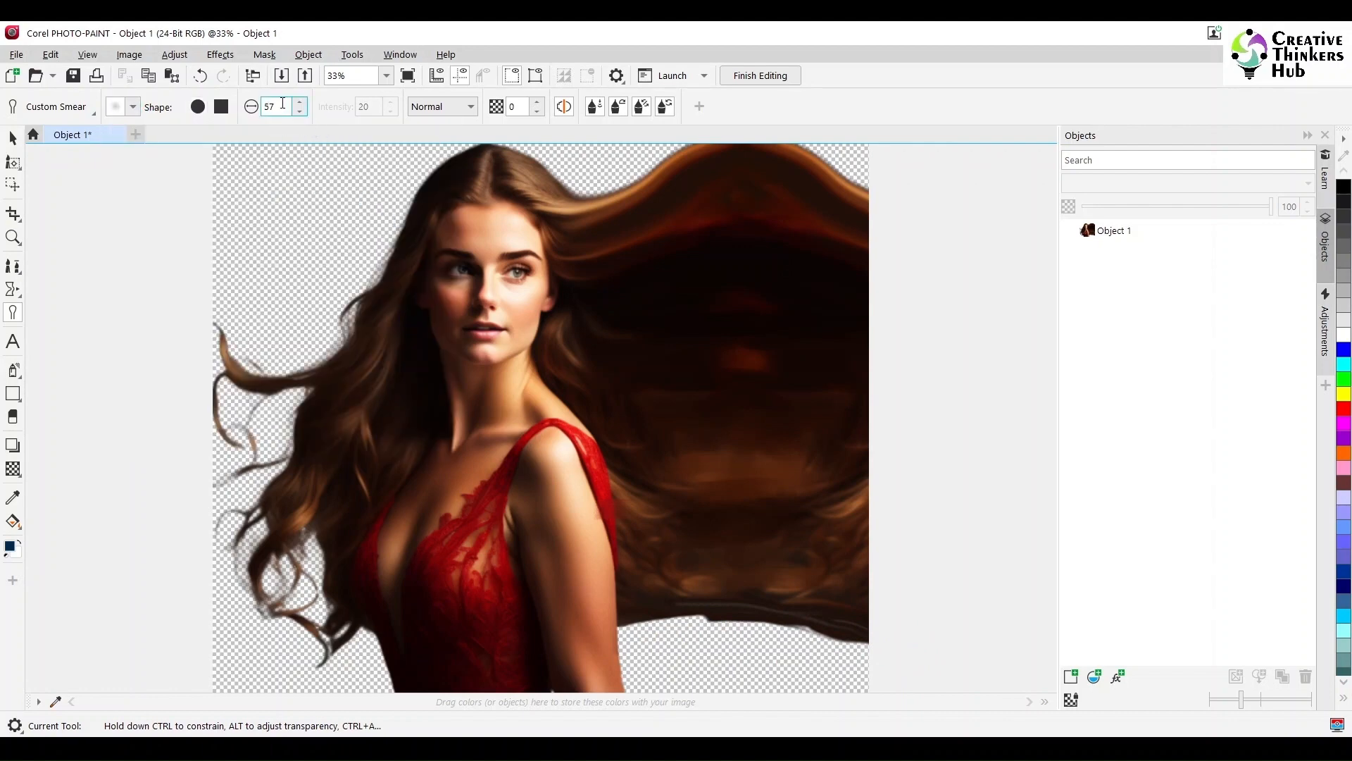
drag(283, 107, 249, 111)
text(100)
key(Return)
mouse_move(627, 617)
mouse_down()
mouse_move(701, 634)
mouse_move(636, 626)
mouse_move(743, 619)
mouse_move(633, 611)
mouse_move(801, 629)
mouse_move(684, 629)
mouse_move(842, 649)
mouse_move(762, 618)
mouse_move(813, 637)
mouse_up()
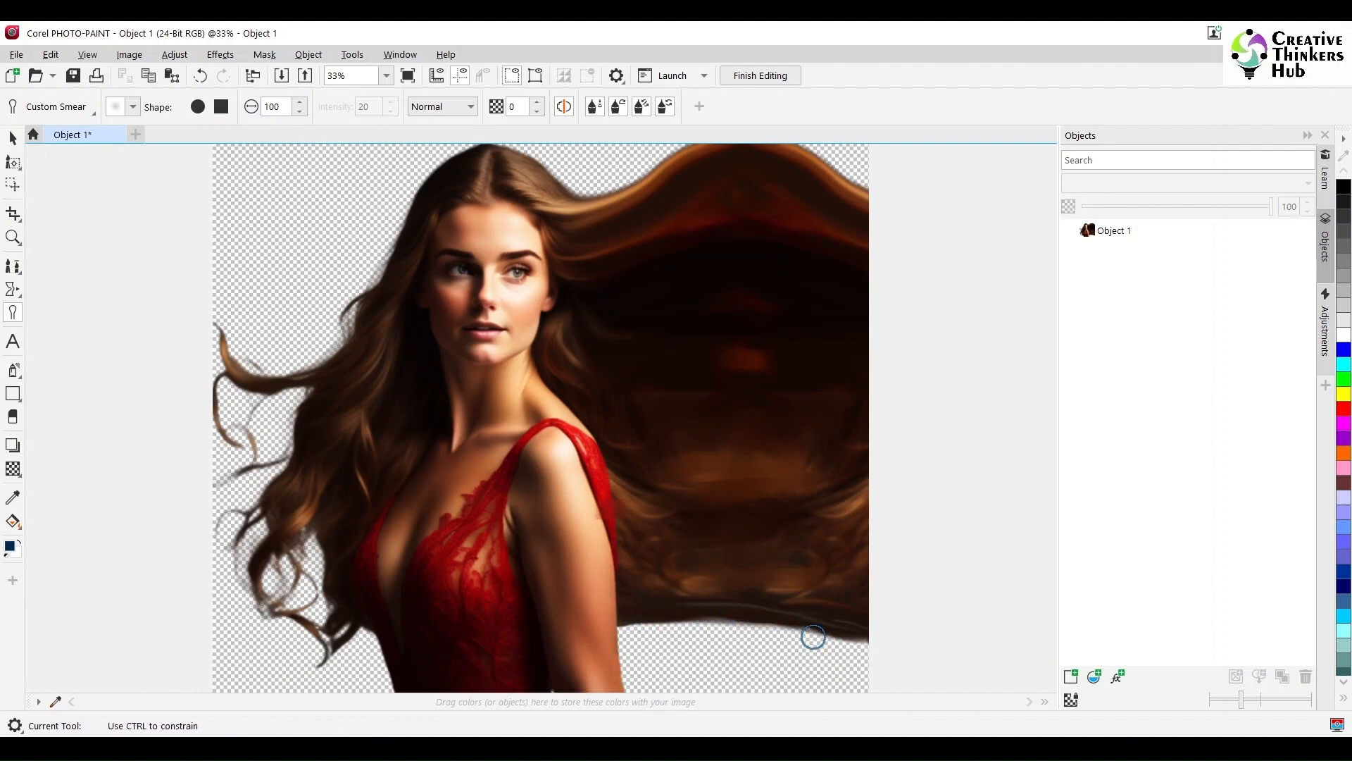
Step: Smear the hair's lower edge downward into a curve with the Big Soft Cover brush at size 100
click(56, 106)
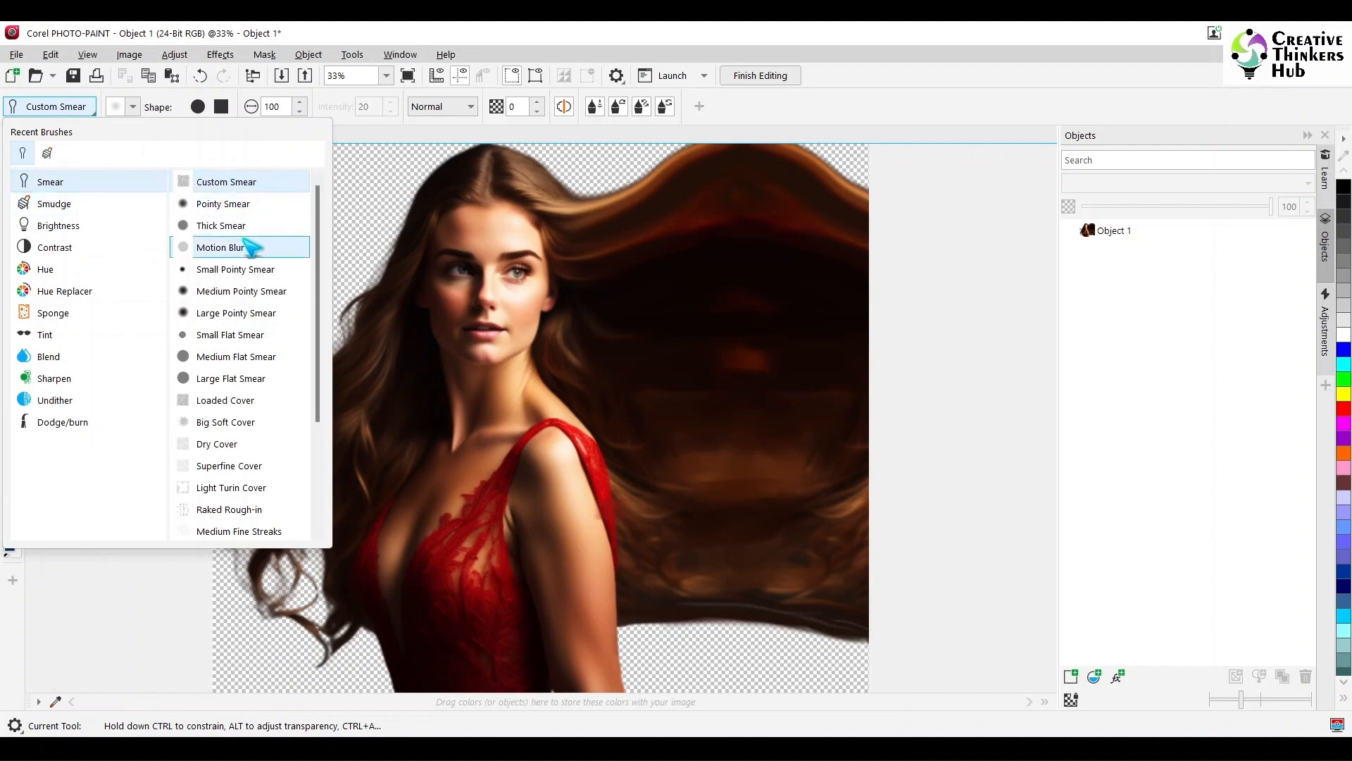
click(254, 425)
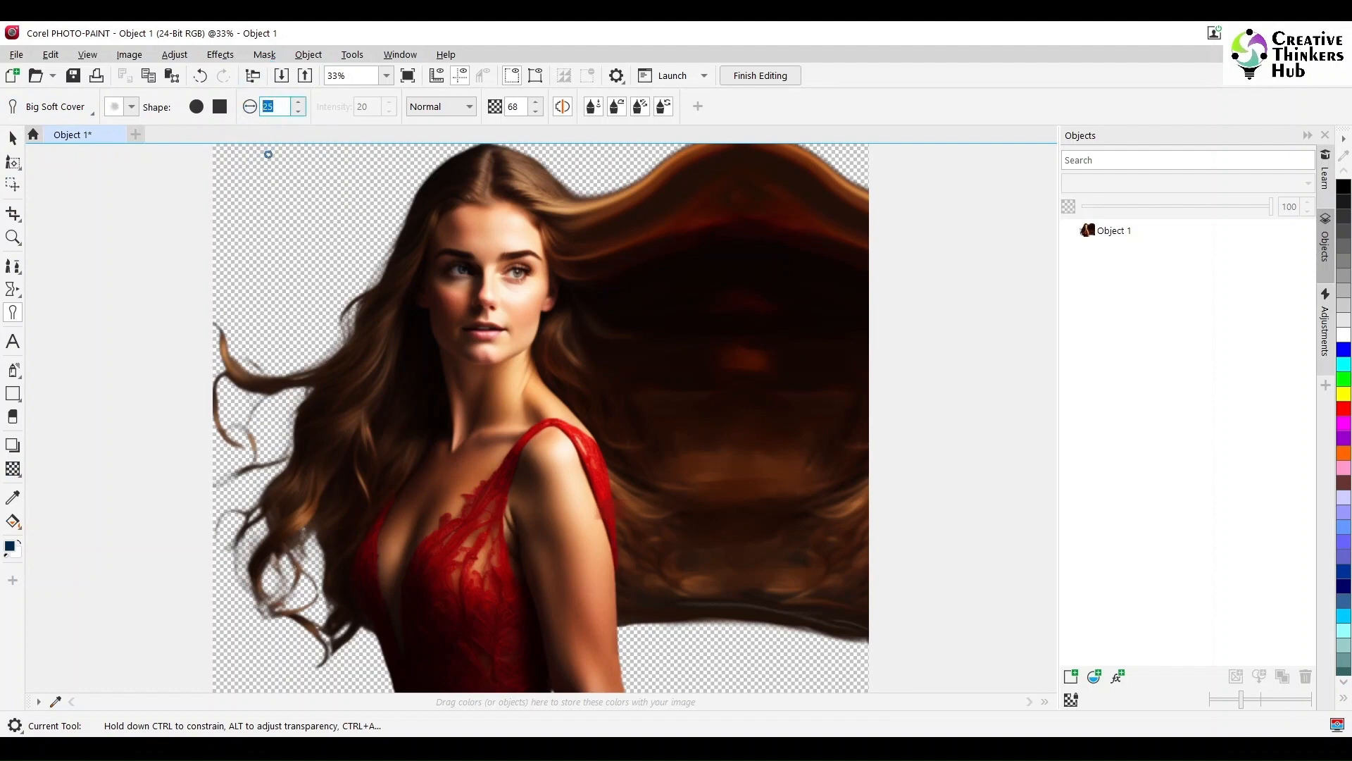
text(0)
key(Return)
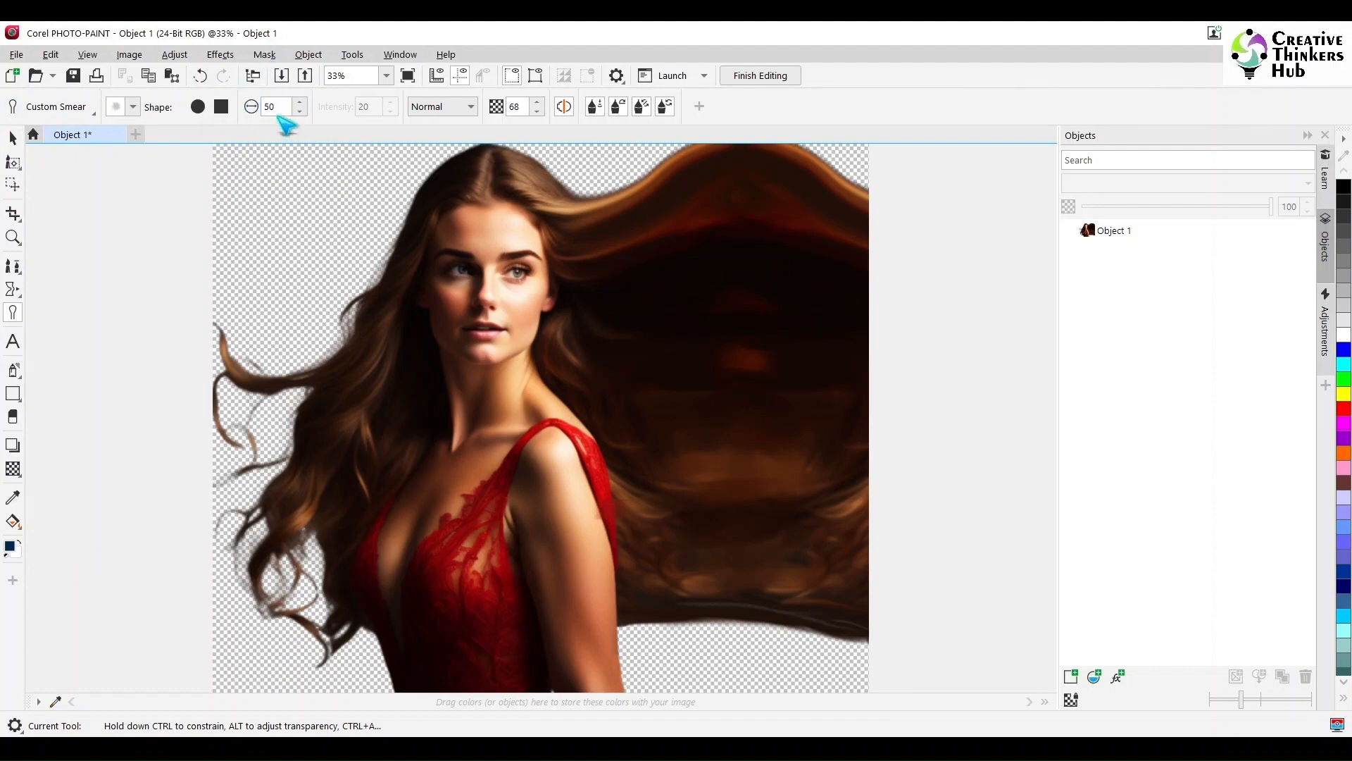
text(100)
key(Return)
mouse_move(650, 633)
mouse_down()
mouse_move(784, 655)
mouse_move(740, 629)
mouse_move(836, 644)
mouse_move(753, 628)
mouse_move(897, 652)
mouse_up()
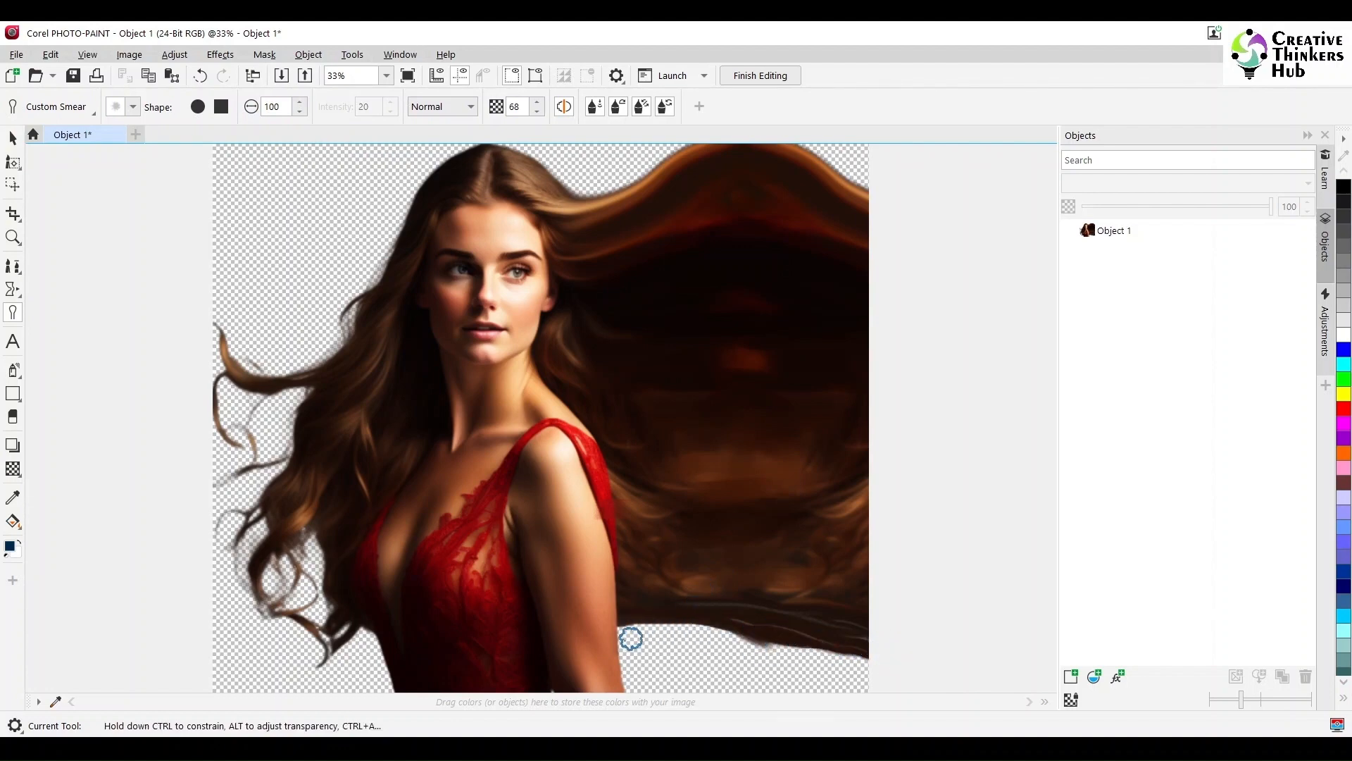
mouse_move(649, 627)
mouse_down()
mouse_move(622, 637)
mouse_move(682, 634)
mouse_move(672, 628)
mouse_move(755, 652)
mouse_move(704, 635)
mouse_move(784, 643)
mouse_move(770, 647)
mouse_move(878, 615)
mouse_move(819, 655)
mouse_move(898, 635)
mouse_move(830, 656)
mouse_move(922, 629)
mouse_move(849, 661)
mouse_move(896, 628)
mouse_up()
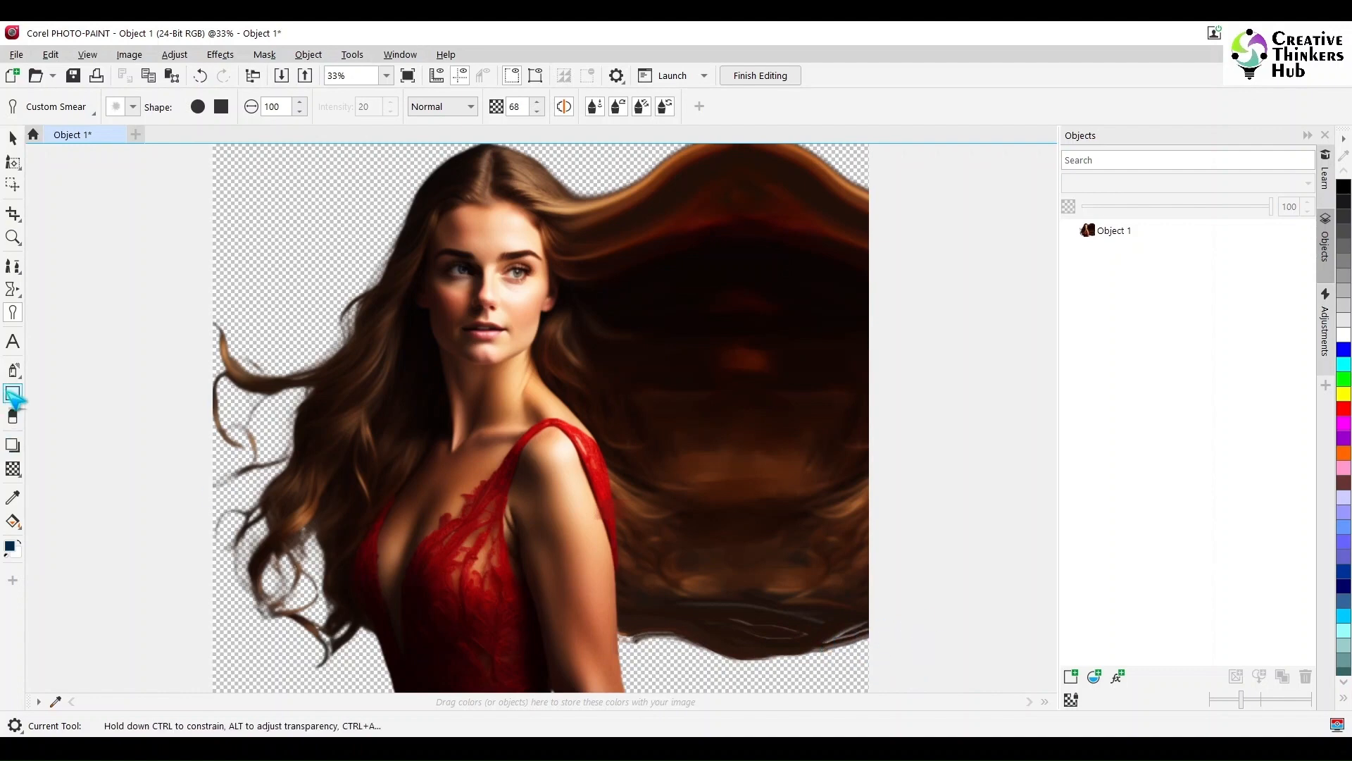
Step: Erase the rough fringe along the extended hair's lower edge using the Eraser with the soft 57 nib
click(13, 417)
click(31, 107)
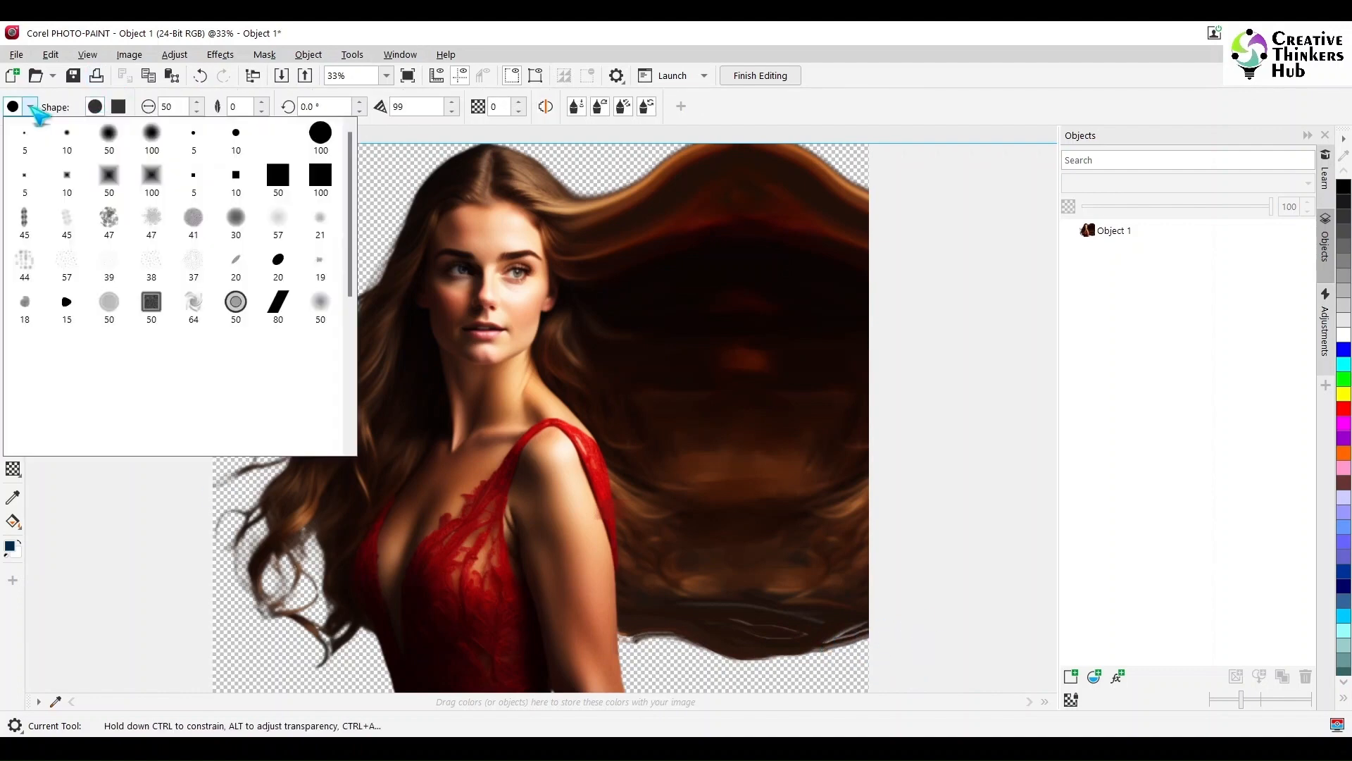
click(278, 217)
mouse_move(658, 642)
mouse_down()
mouse_move(779, 661)
mouse_move(752, 657)
mouse_move(884, 633)
mouse_move(759, 663)
mouse_move(636, 639)
mouse_move(742, 654)
mouse_move(904, 625)
mouse_move(813, 657)
mouse_move(874, 638)
mouse_move(806, 651)
mouse_up()
drag(693, 649, 870, 635)
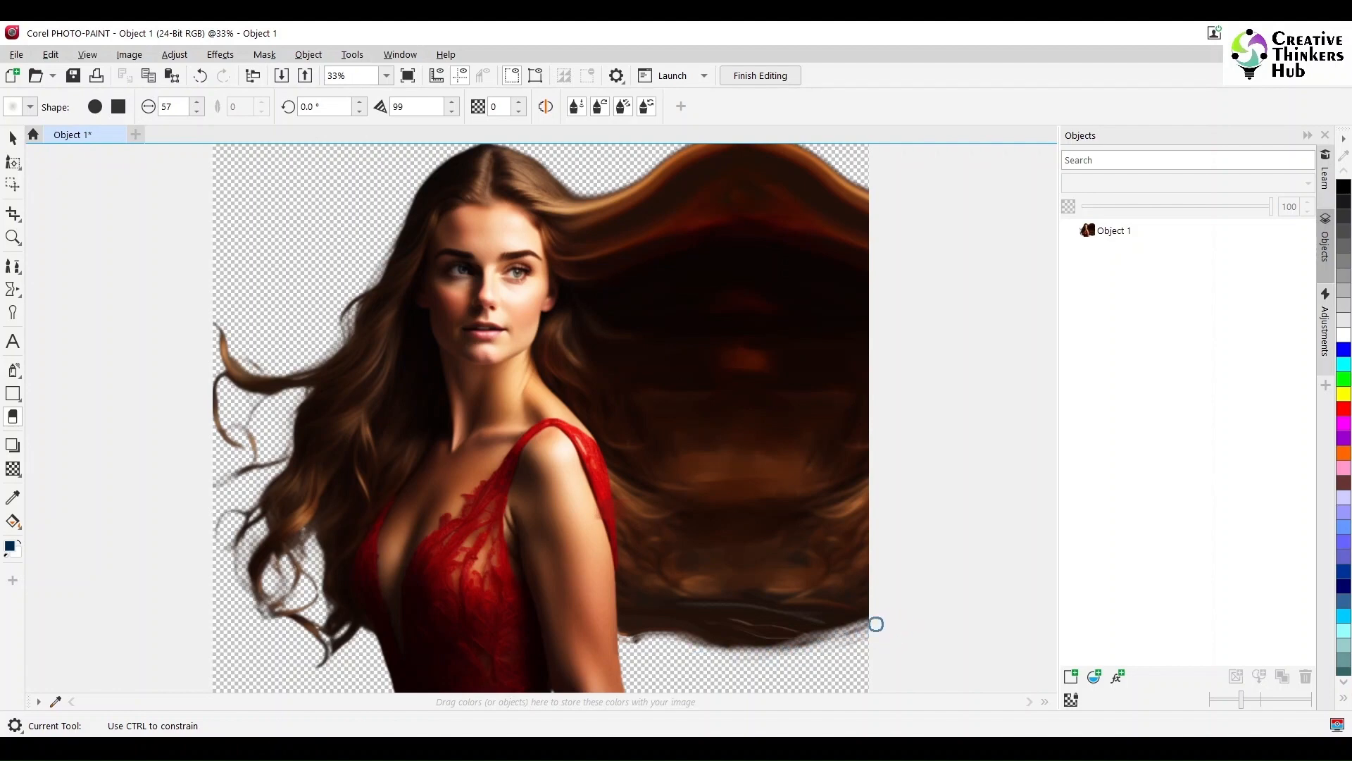
mouse_move(634, 642)
mouse_down()
mouse_move(780, 643)
mouse_move(869, 615)
mouse_move(791, 644)
mouse_move(914, 620)
mouse_move(849, 637)
mouse_up()
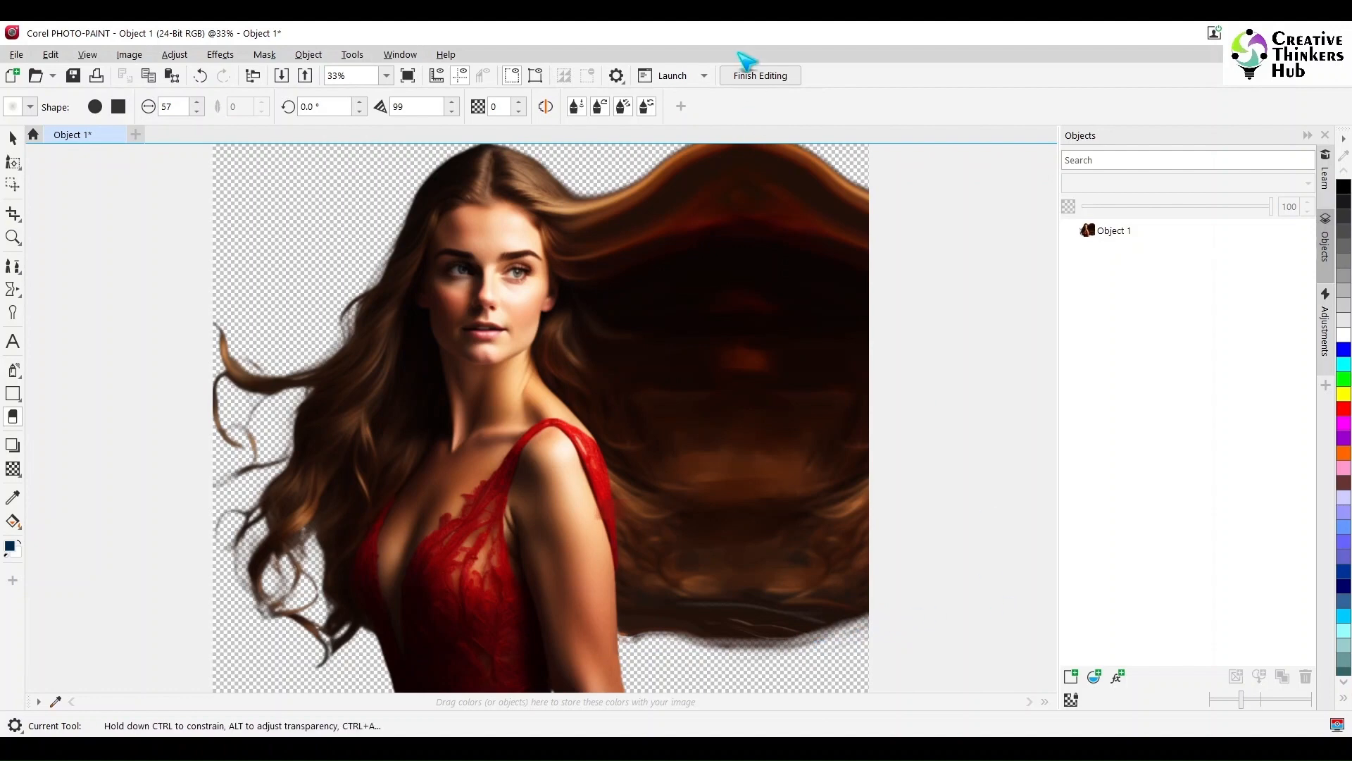
Step: Finish editing, return to CorelDRAW and align the bird overlay to the top and right edges of the woman picture
click(750, 74)
click(620, 427)
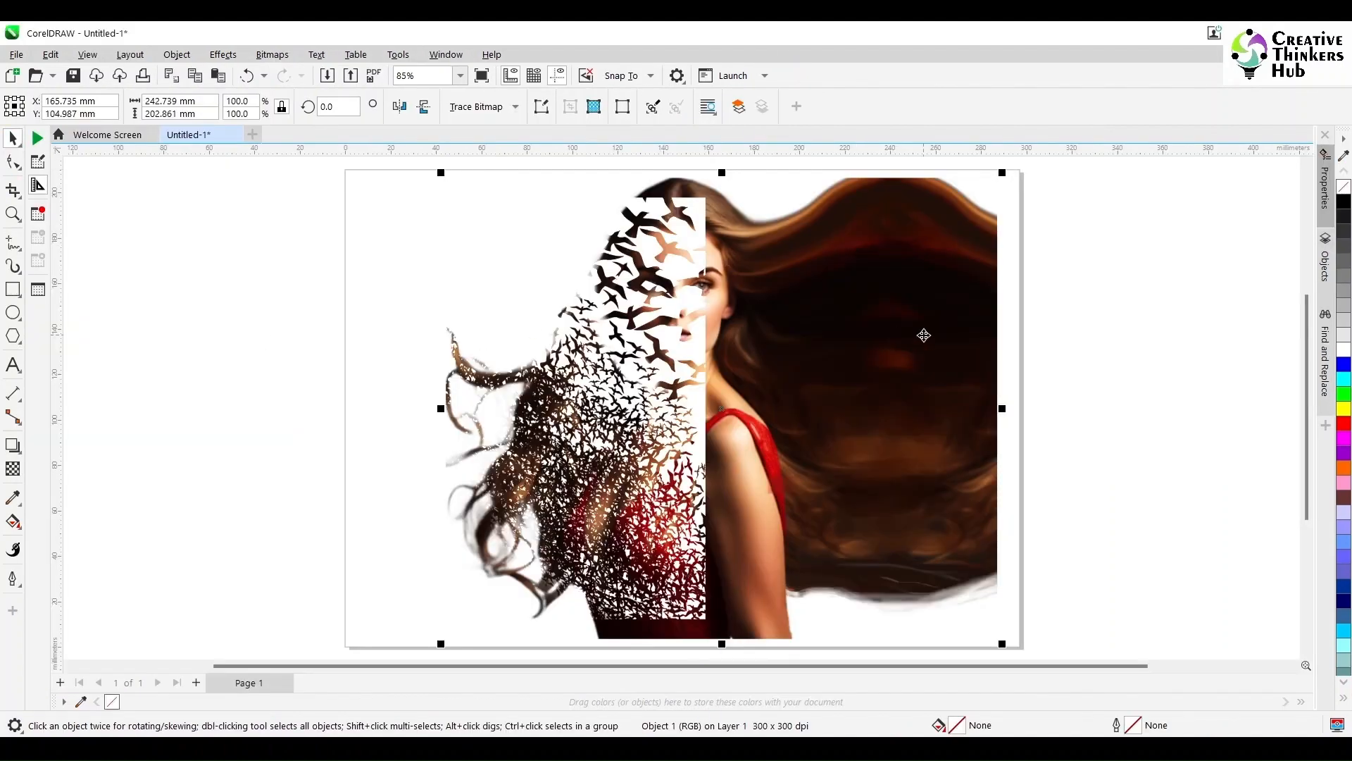
click(923, 339)
click(665, 375)
shift+click(926, 376)
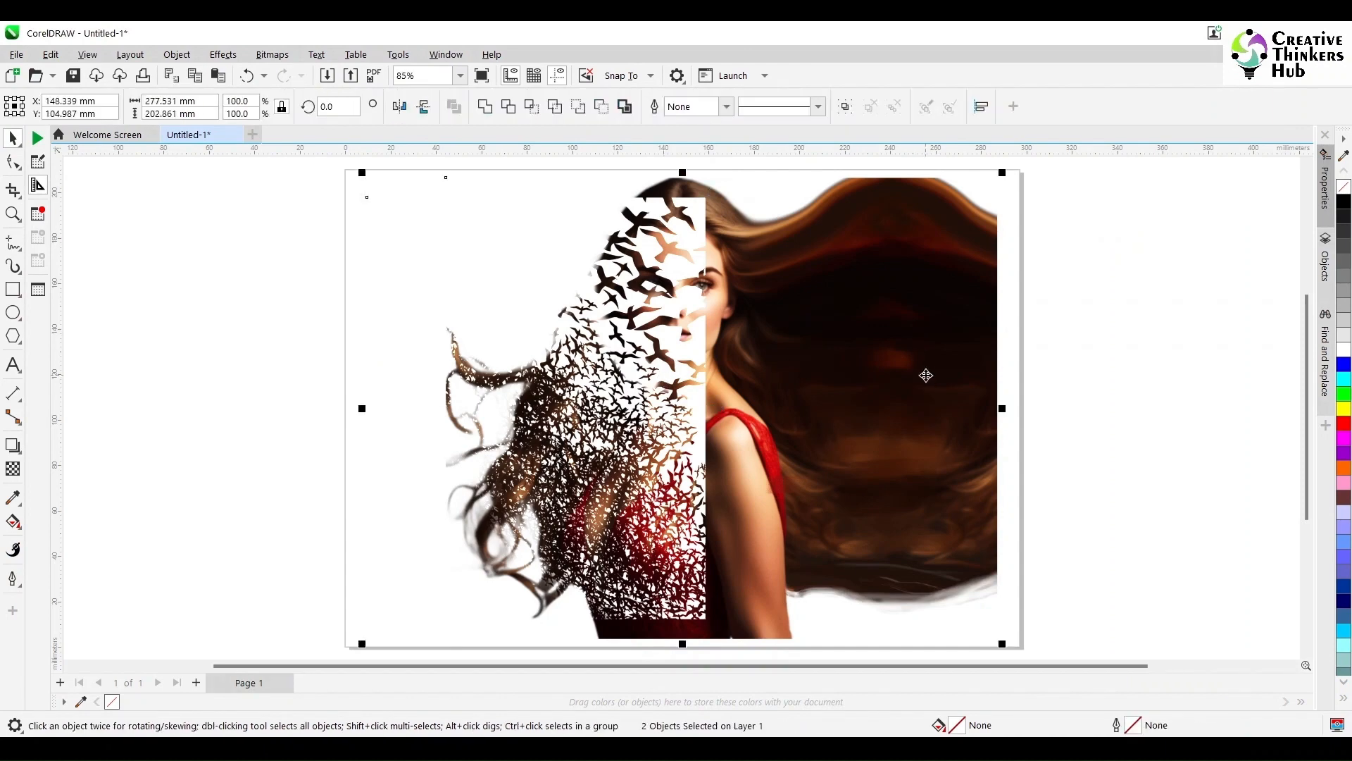
key(t)
key(r)
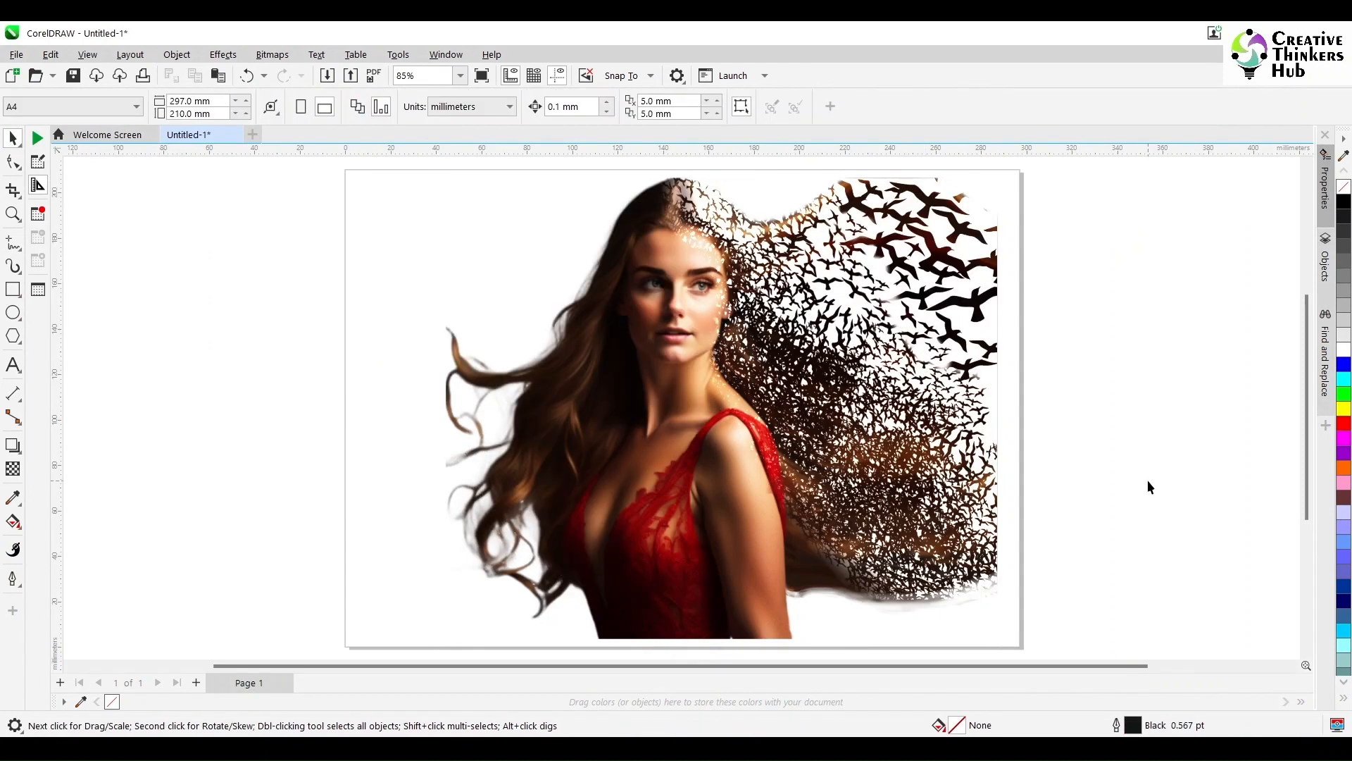
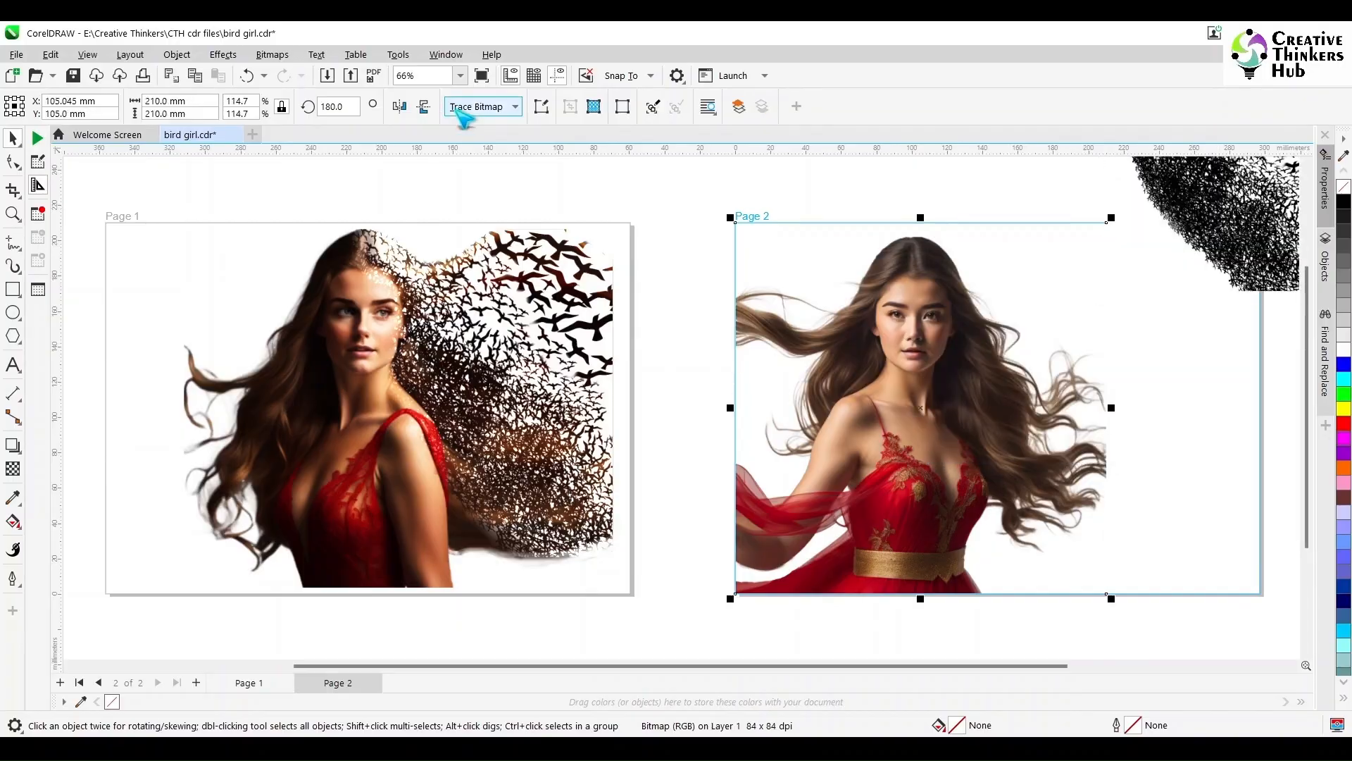
Step: Open the page 2 woman picture in PHOTO-PAINT and smear her hair outward over the empty background with Custom Smear at size 100
click(474, 106)
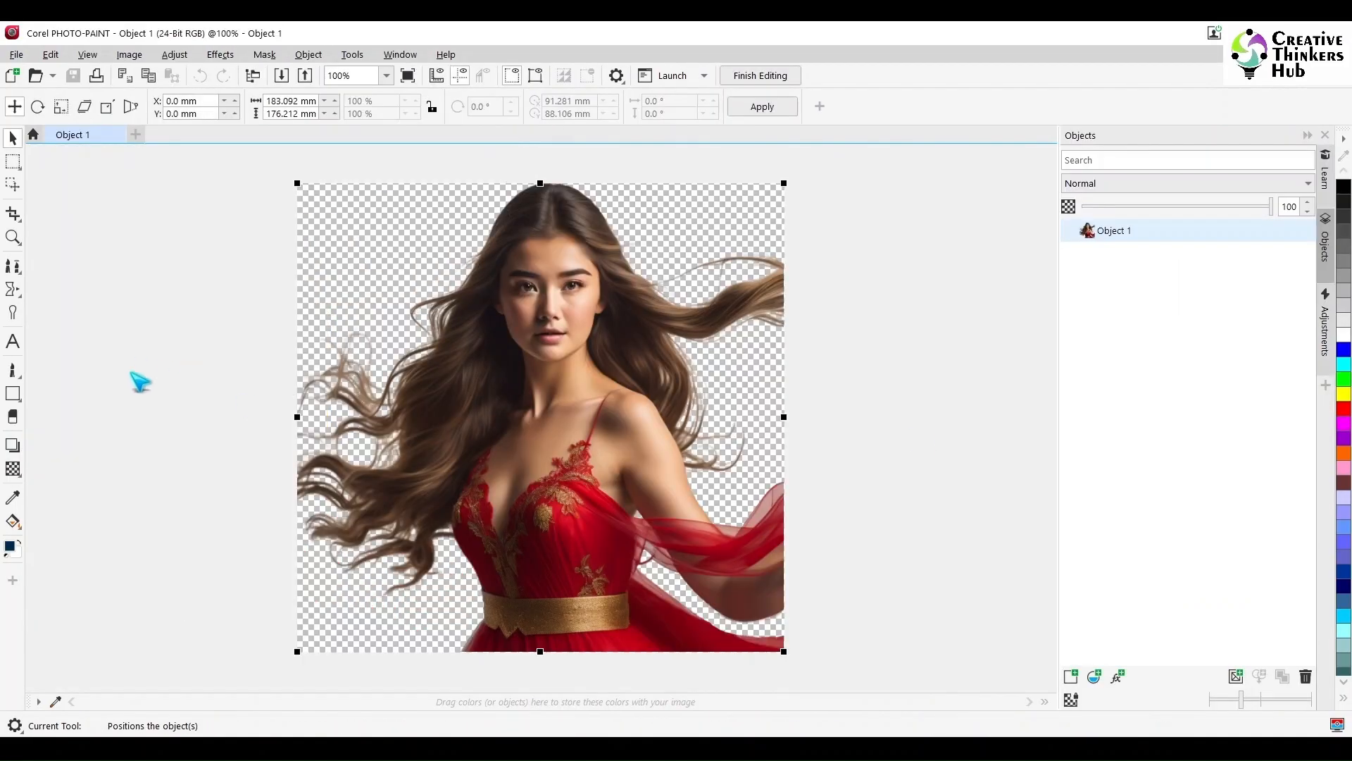
click(12, 312)
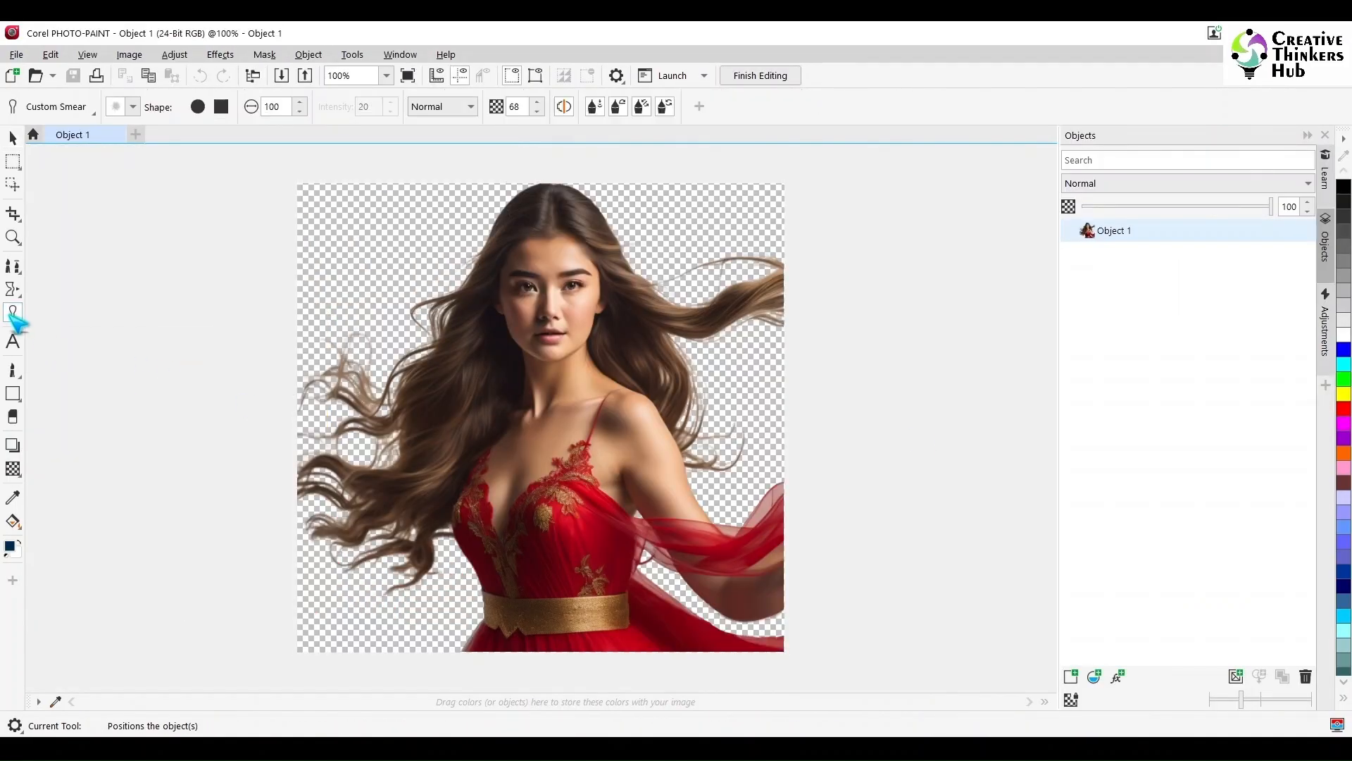
click(61, 108)
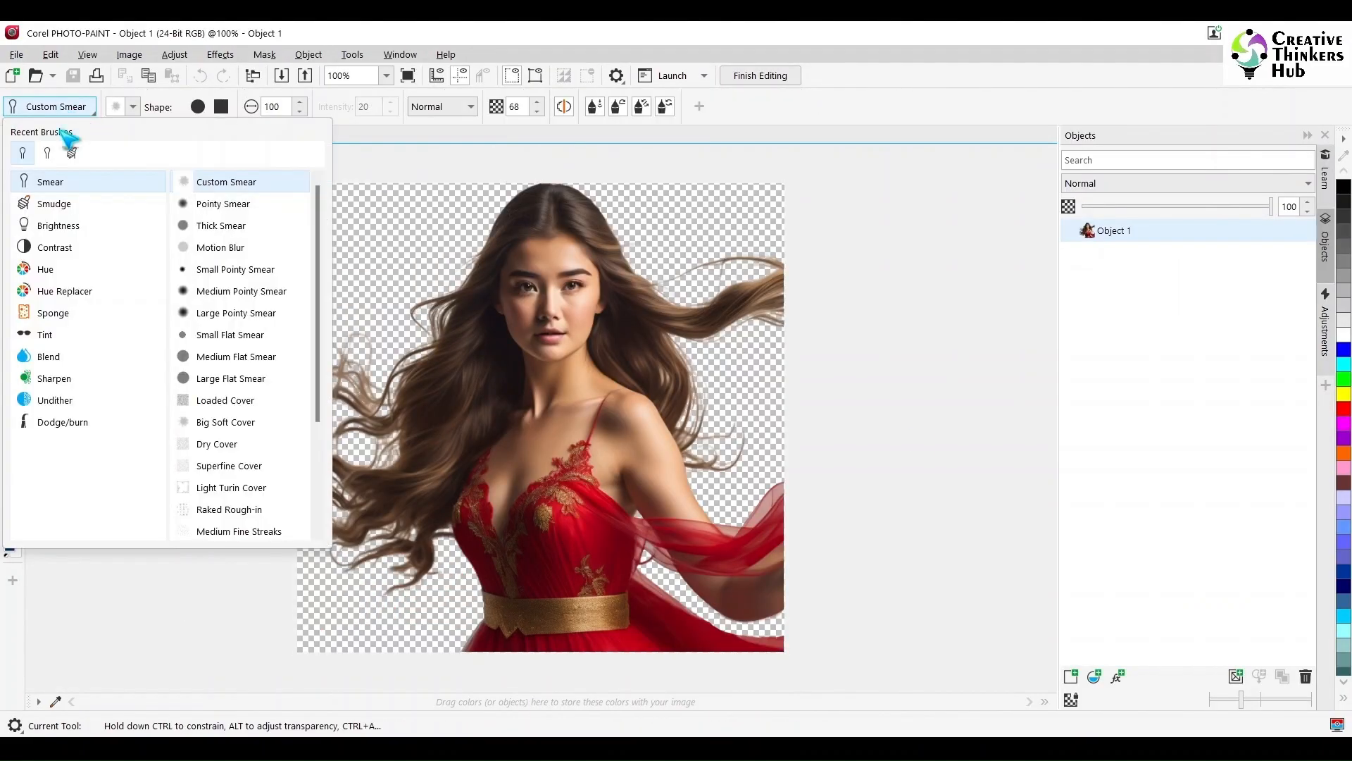
click(211, 188)
click(133, 107)
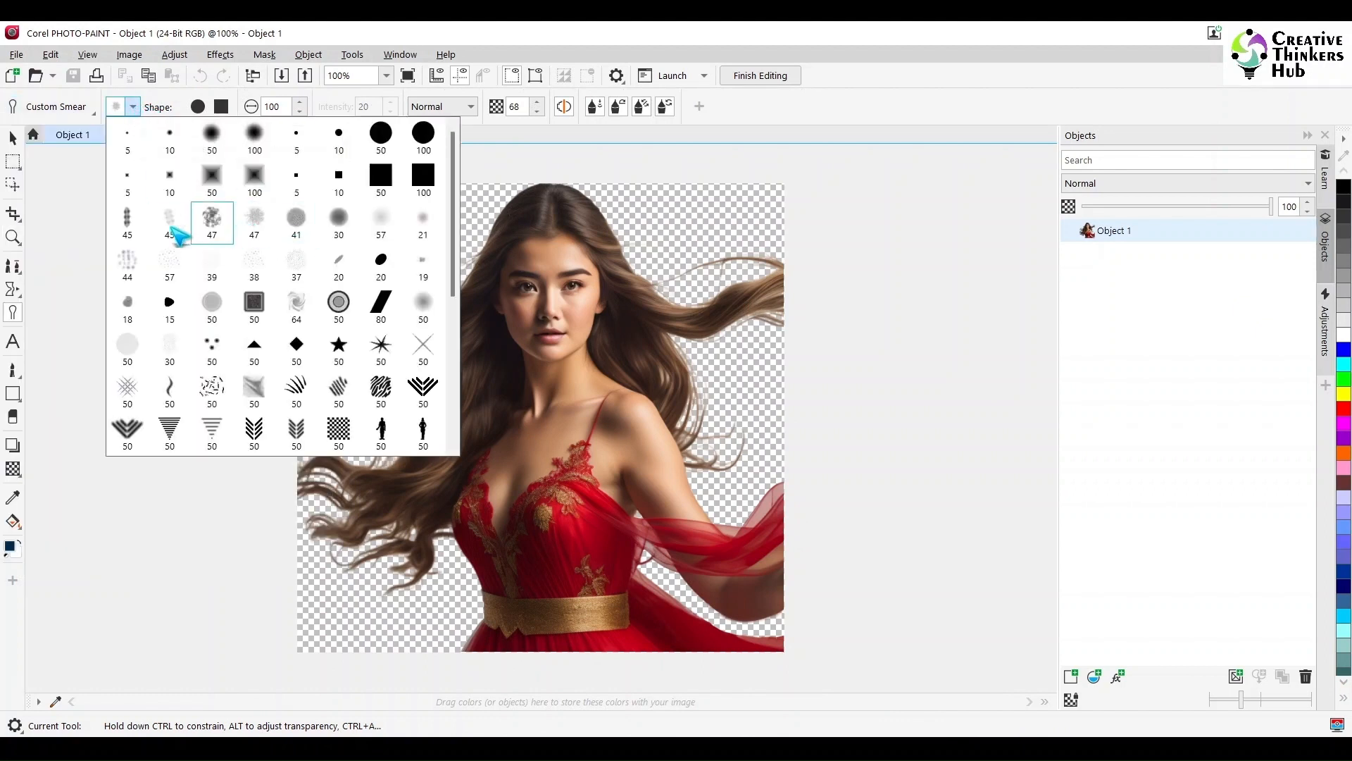
click(12, 137)
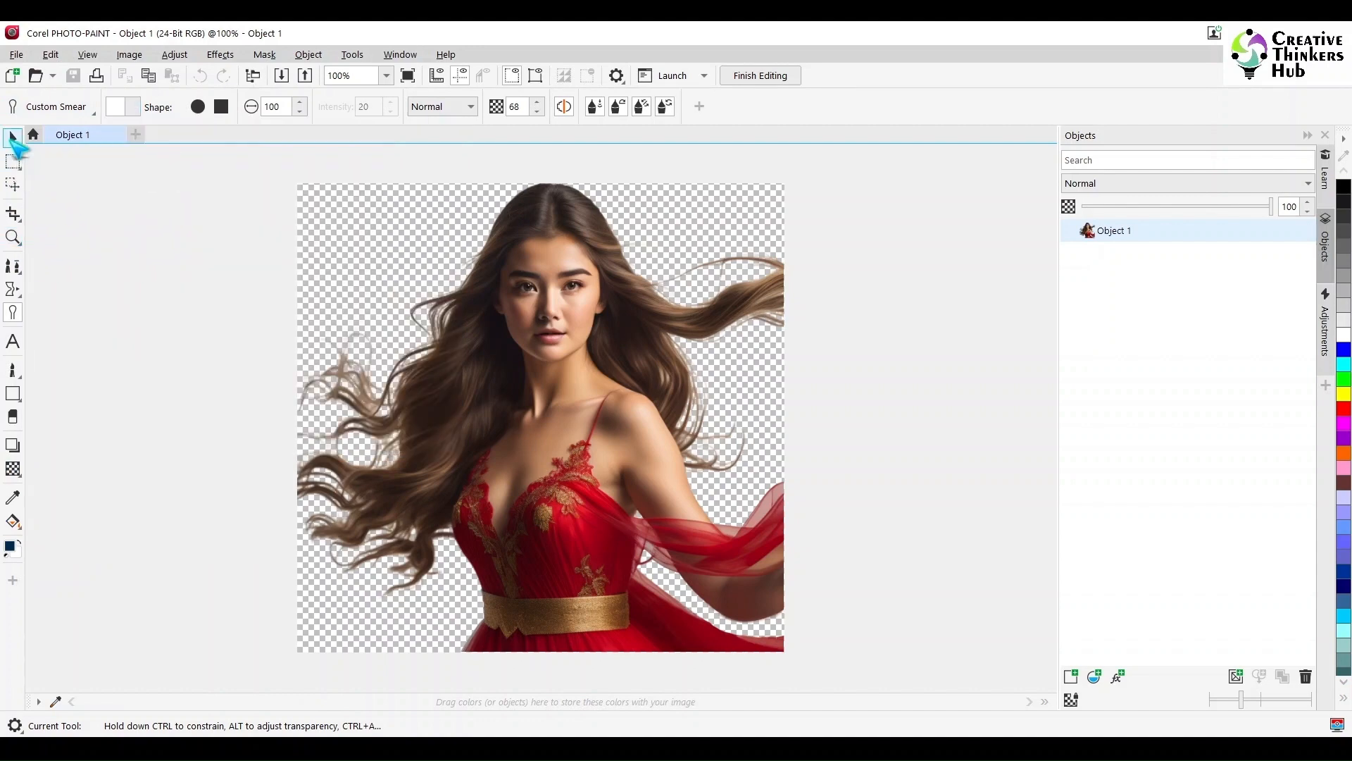
mouse_move(462, 292)
mouse_down()
mouse_move(383, 302)
mouse_move(335, 337)
mouse_up()
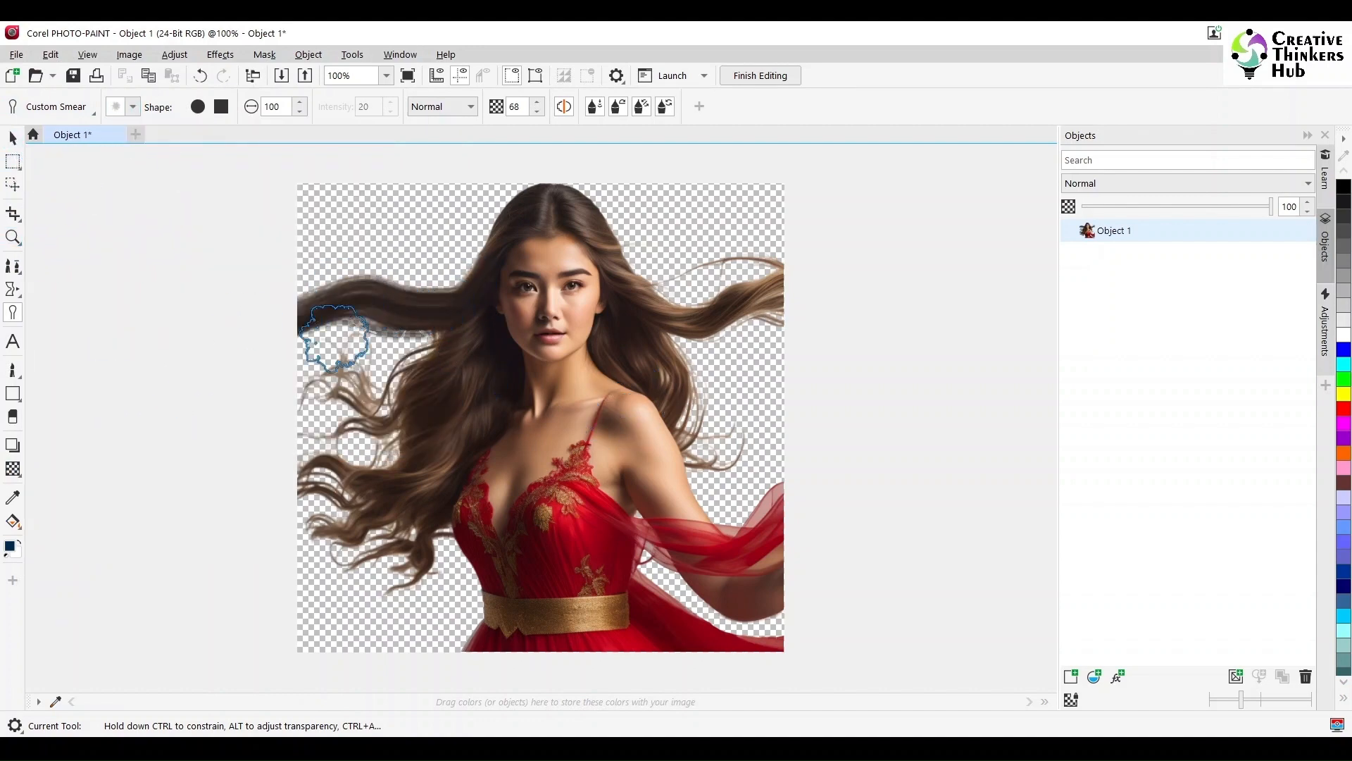
mouse_move(457, 250)
mouse_down()
mouse_move(281, 287)
mouse_move(282, 240)
mouse_up()
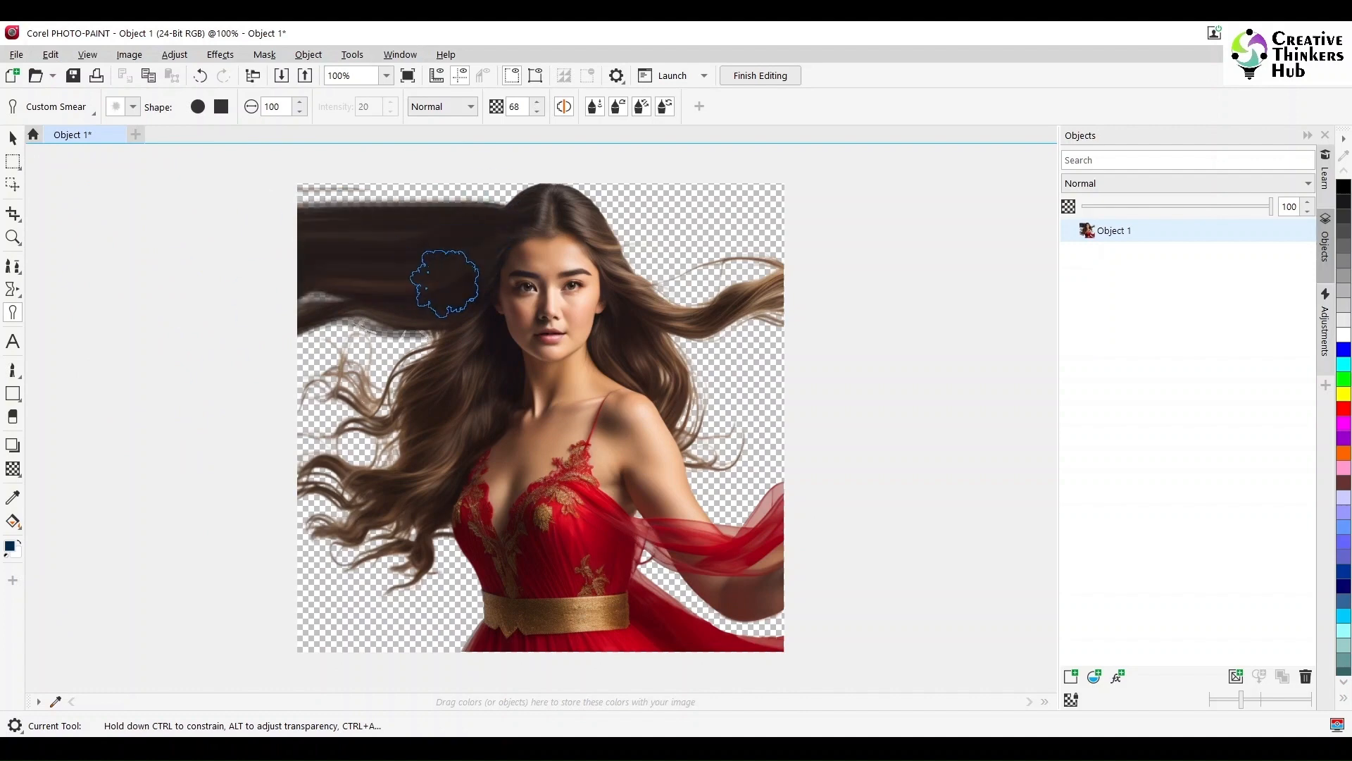
mouse_move(444, 282)
mouse_down()
mouse_move(311, 383)
mouse_move(256, 582)
mouse_move(302, 606)
mouse_move(426, 549)
mouse_move(331, 606)
mouse_up()
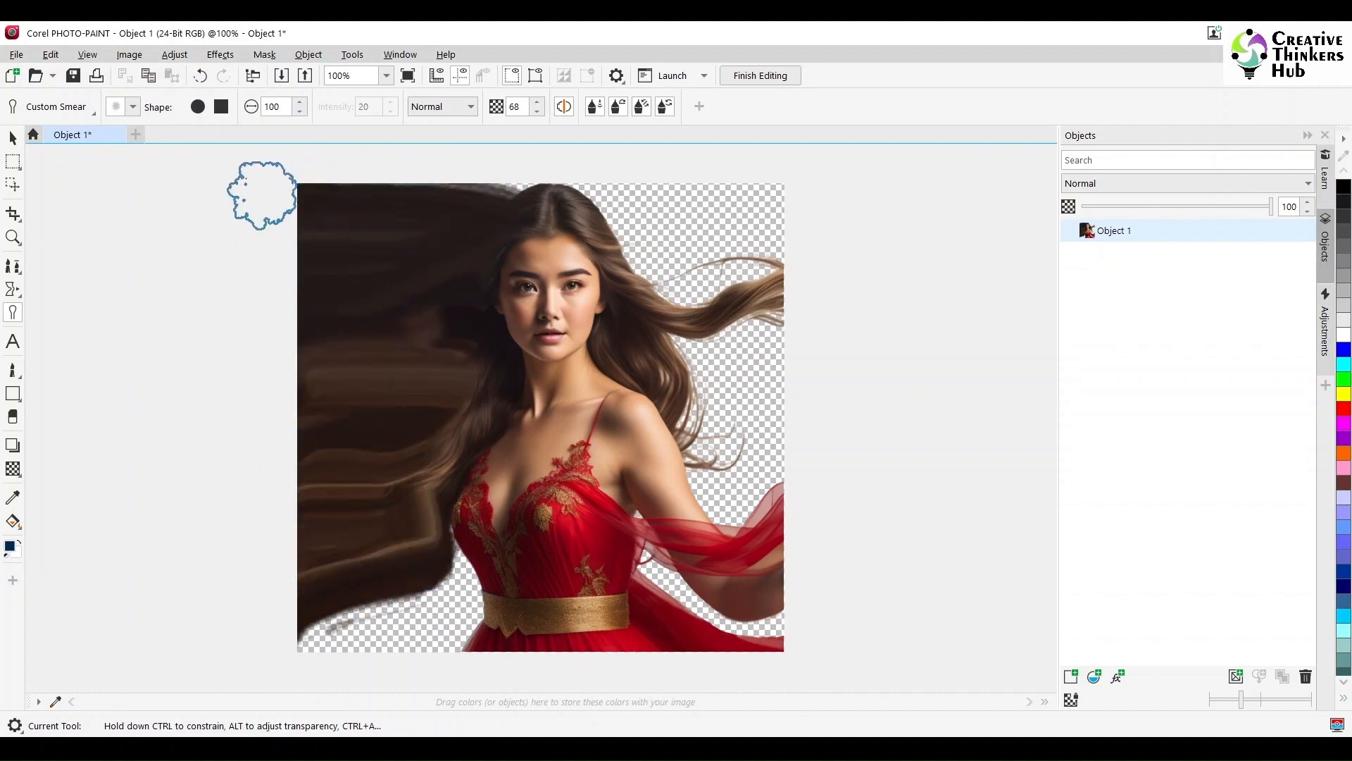
Step: Smear the loose hair beside her shoulder outward toward the picture edge, finish editing with the changes saved, and return to CorelDRAW
mouse_move(697, 348)
mouse_down()
mouse_move(778, 355)
mouse_move(754, 369)
mouse_move(773, 331)
mouse_move(706, 404)
mouse_move(695, 390)
mouse_move(768, 434)
mouse_move(690, 386)
mouse_move(757, 417)
mouse_up()
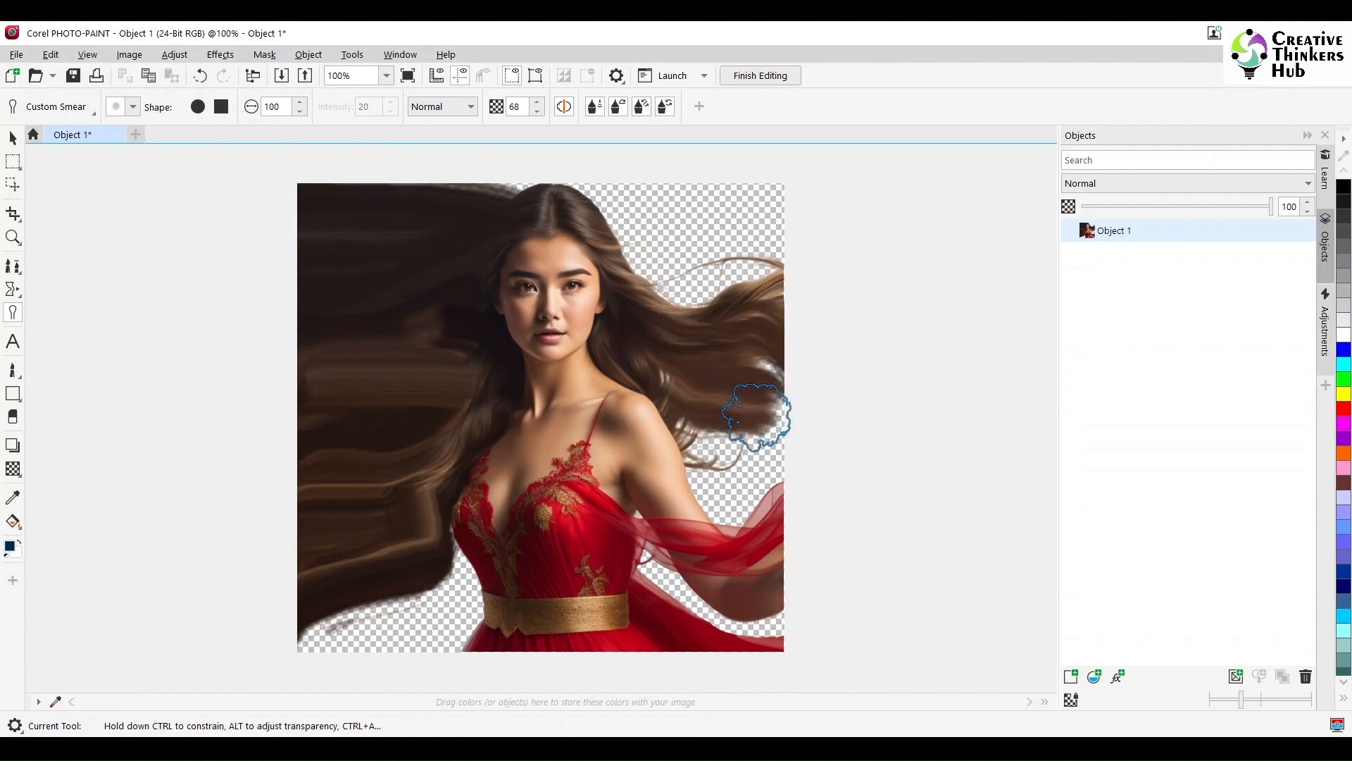
click(765, 76)
click(622, 431)
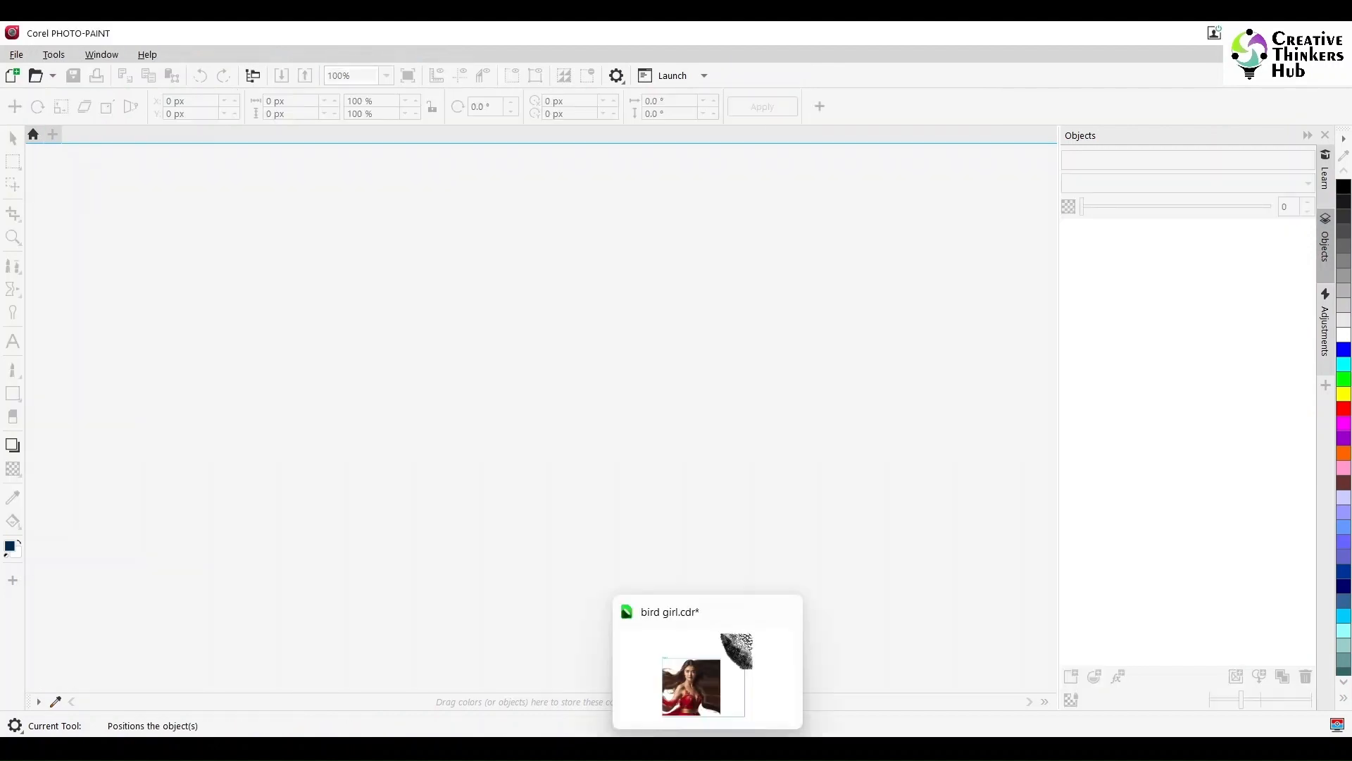
click(707, 747)
Step: Scale the page 2 woman picture to about 210 × 202 mm and position it against the page's left edge
scroll(1180, 486, down, 1)
scroll(1181, 486, right, 2)
drag(1078, 245, 925, 369)
scroll(872, 422, up, 2)
drag(715, 489, 625, 589)
drag(764, 407, 826, 408)
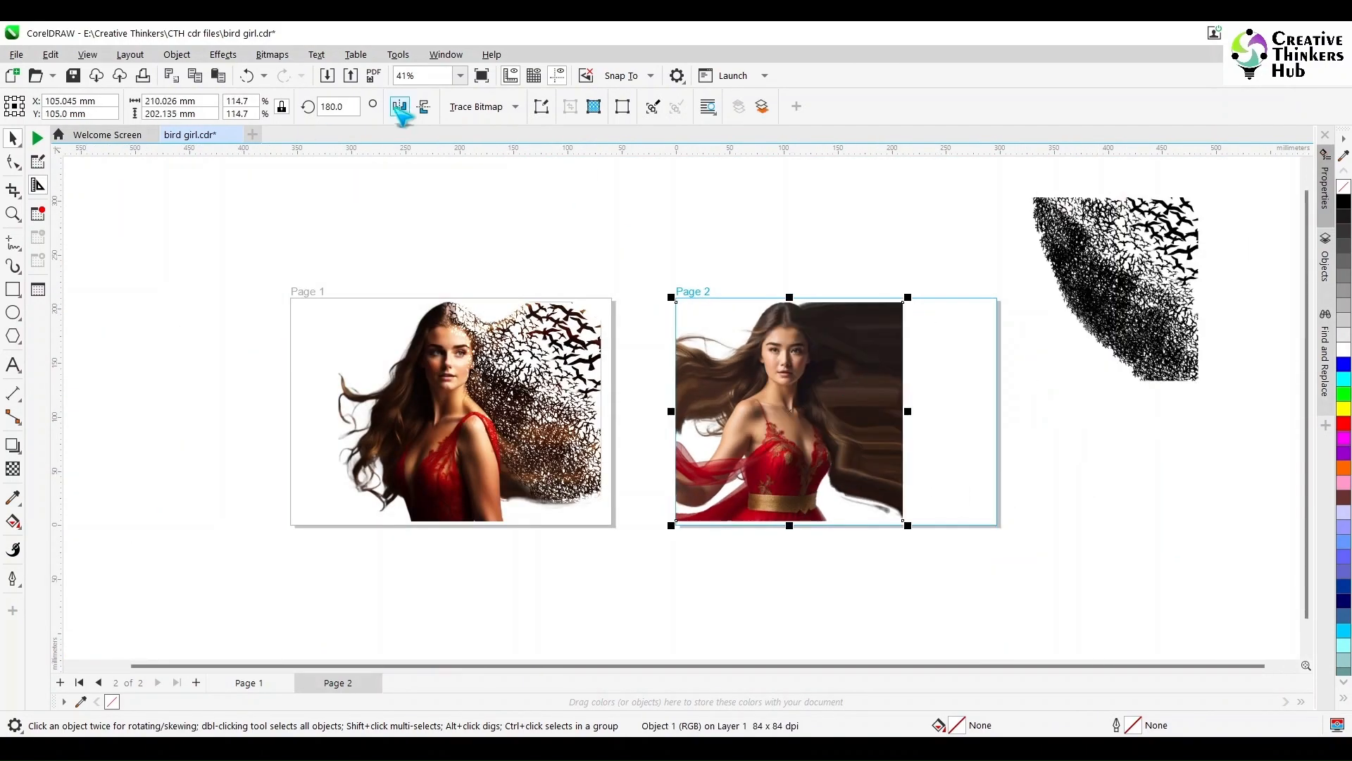
Step: Place a mirrored copy of the woman picture to its right and crop it to a hair strip about 66 mm wide
click(400, 106)
drag(760, 386, 920, 398)
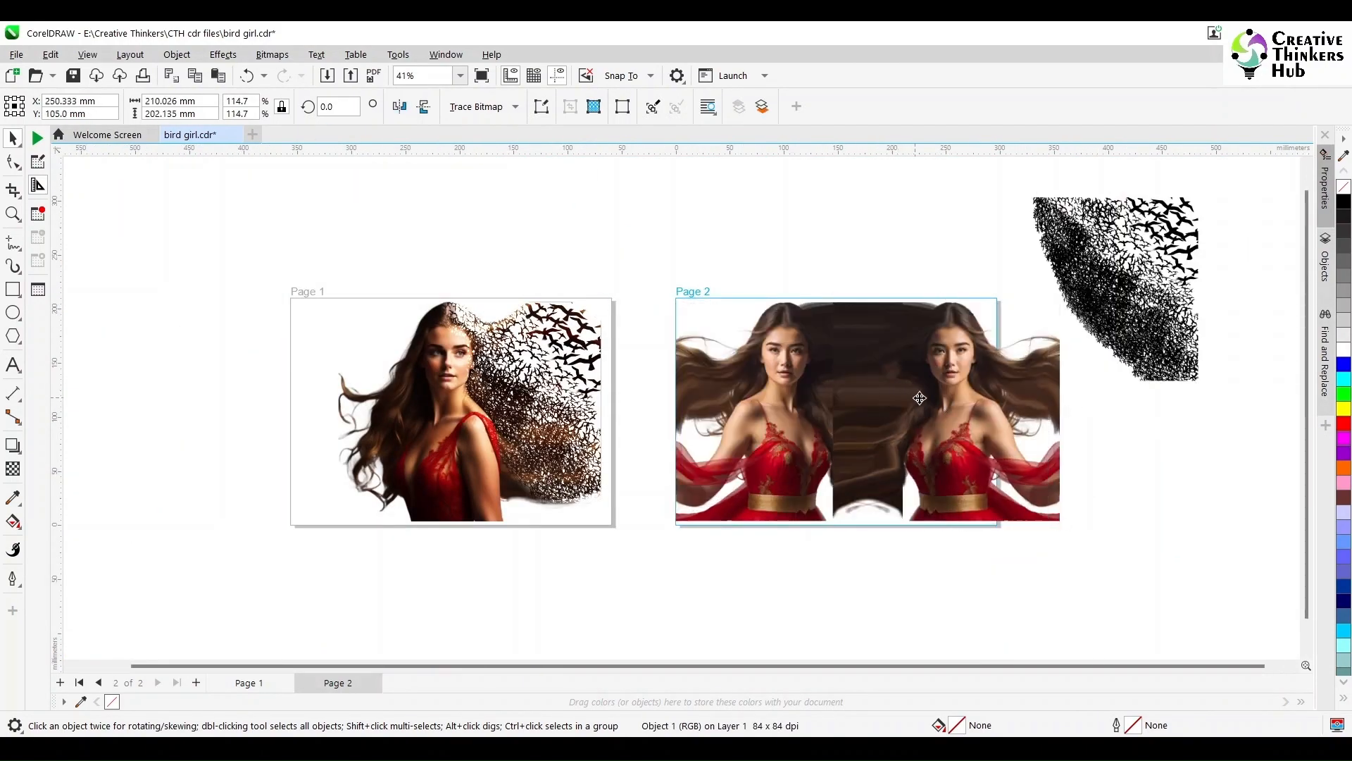
scroll(831, 357, up, 2)
click(13, 190)
drag(821, 289, 941, 631)
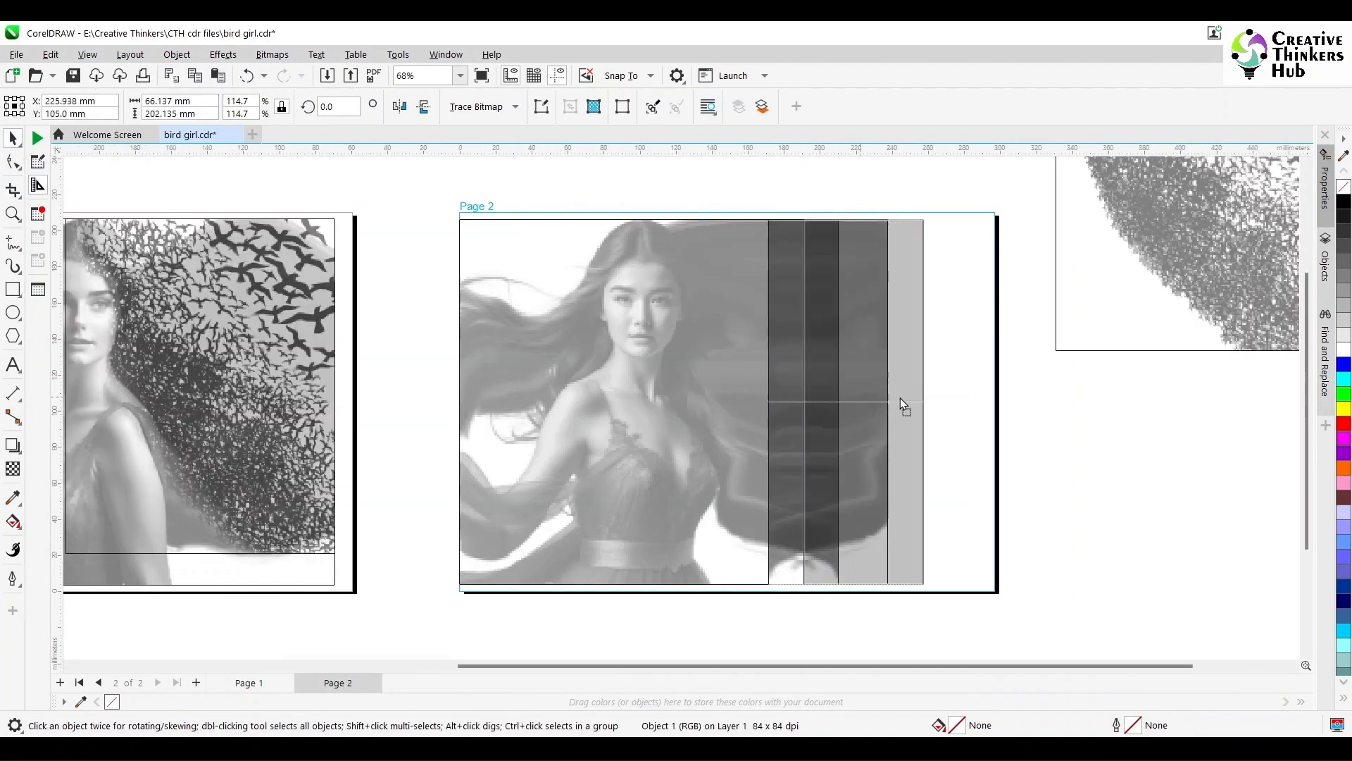
Step: Overlap the cropped hair strip with the original picture's edge and fade the seam with a fountain transparency
double_click(900, 399)
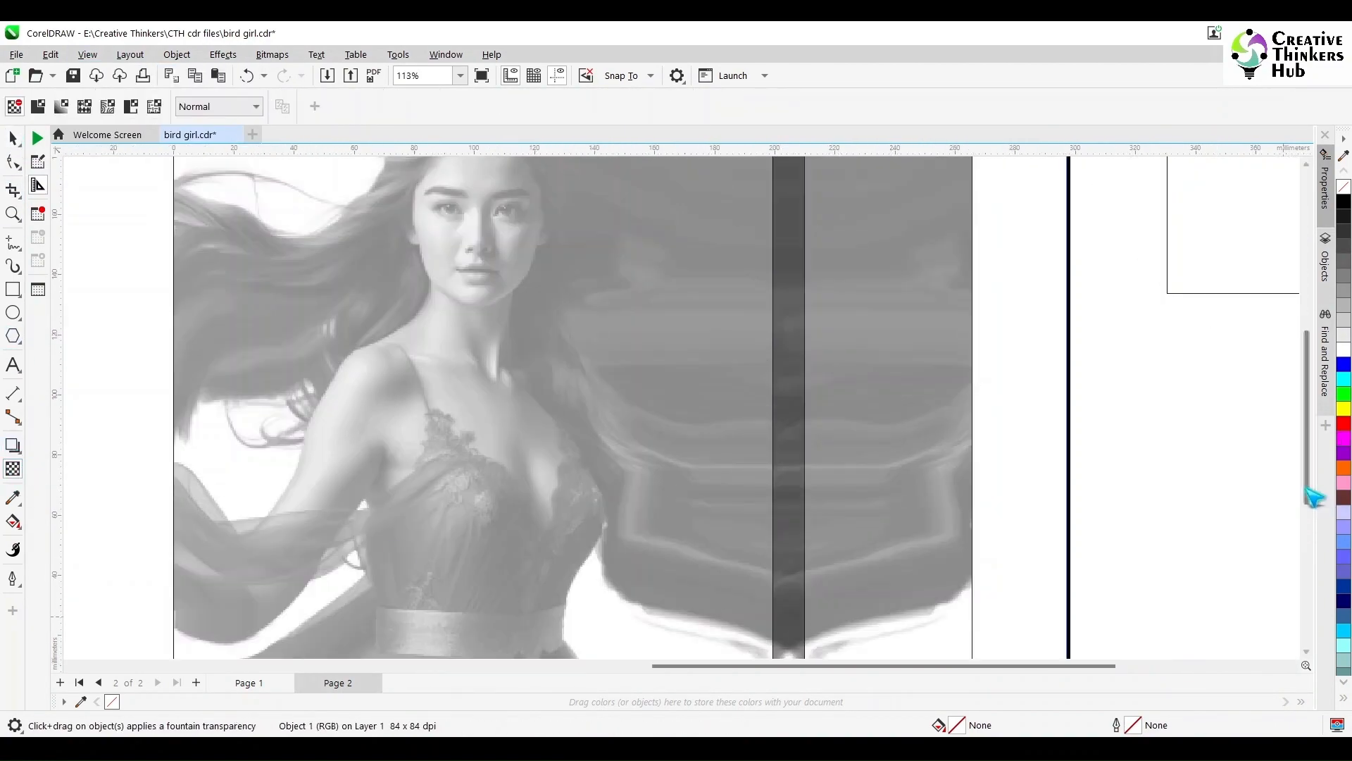
scroll(794, 537, down, 3)
drag(794, 537, 803, 559)
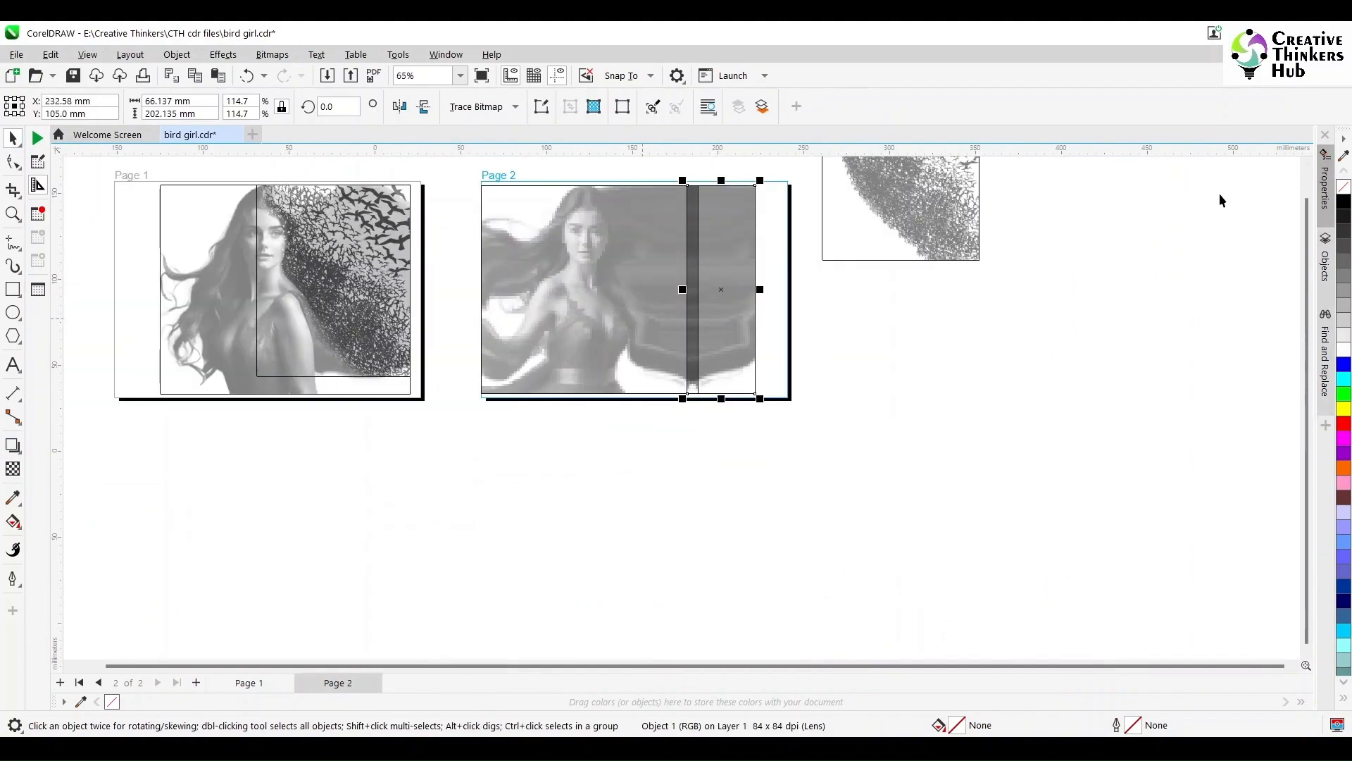
Step: Open the combined woman picture in PHOTO-PAINT and smear over the hair's centre seam and lower edge with Custom Smear at size 100
click(87, 54)
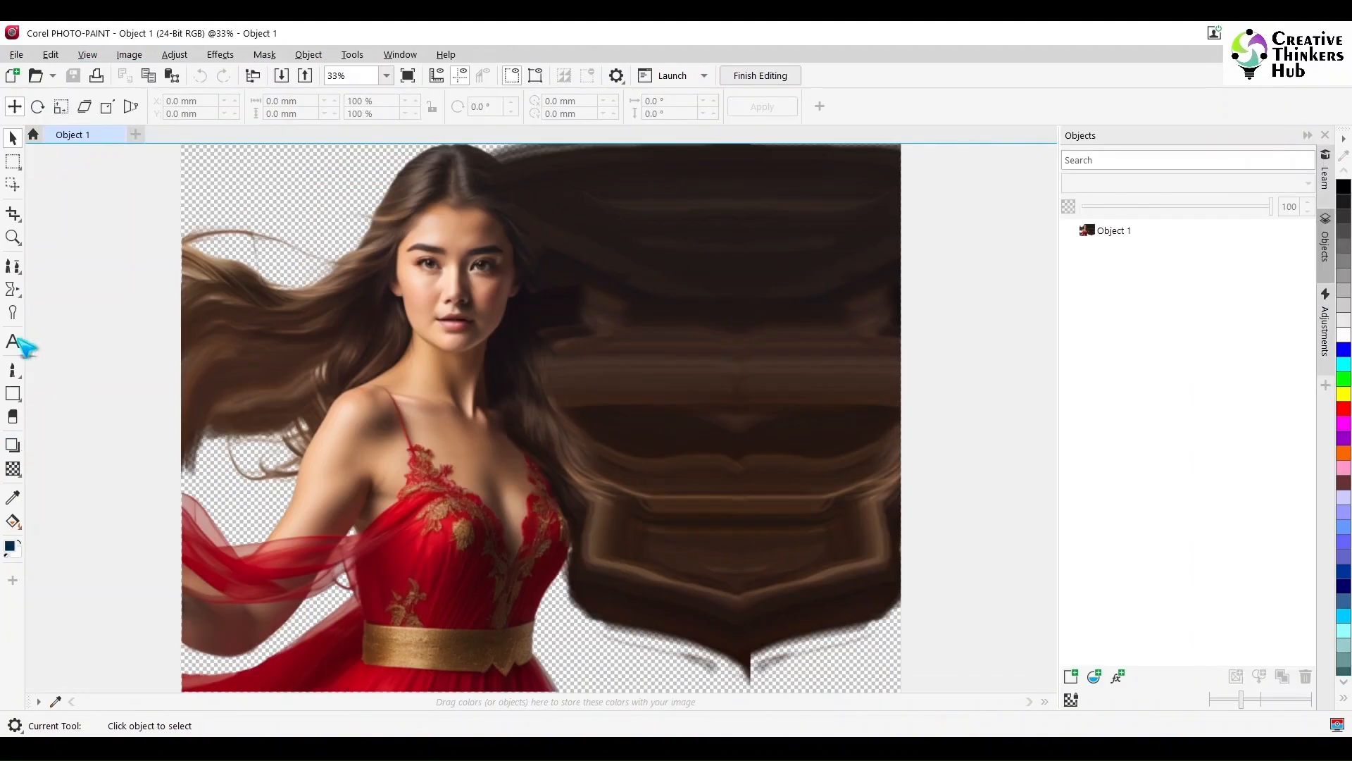
click(13, 312)
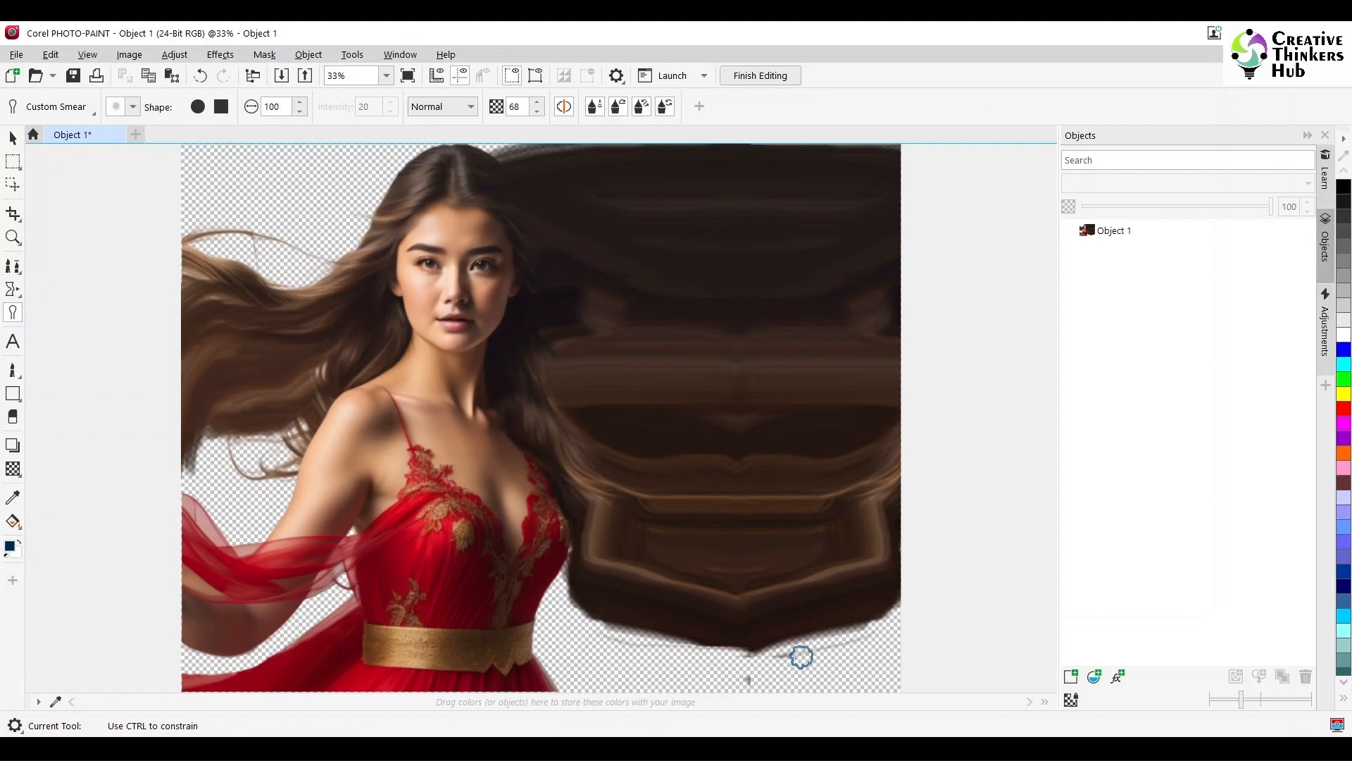
drag(813, 585, 749, 582)
drag(810, 323, 736, 375)
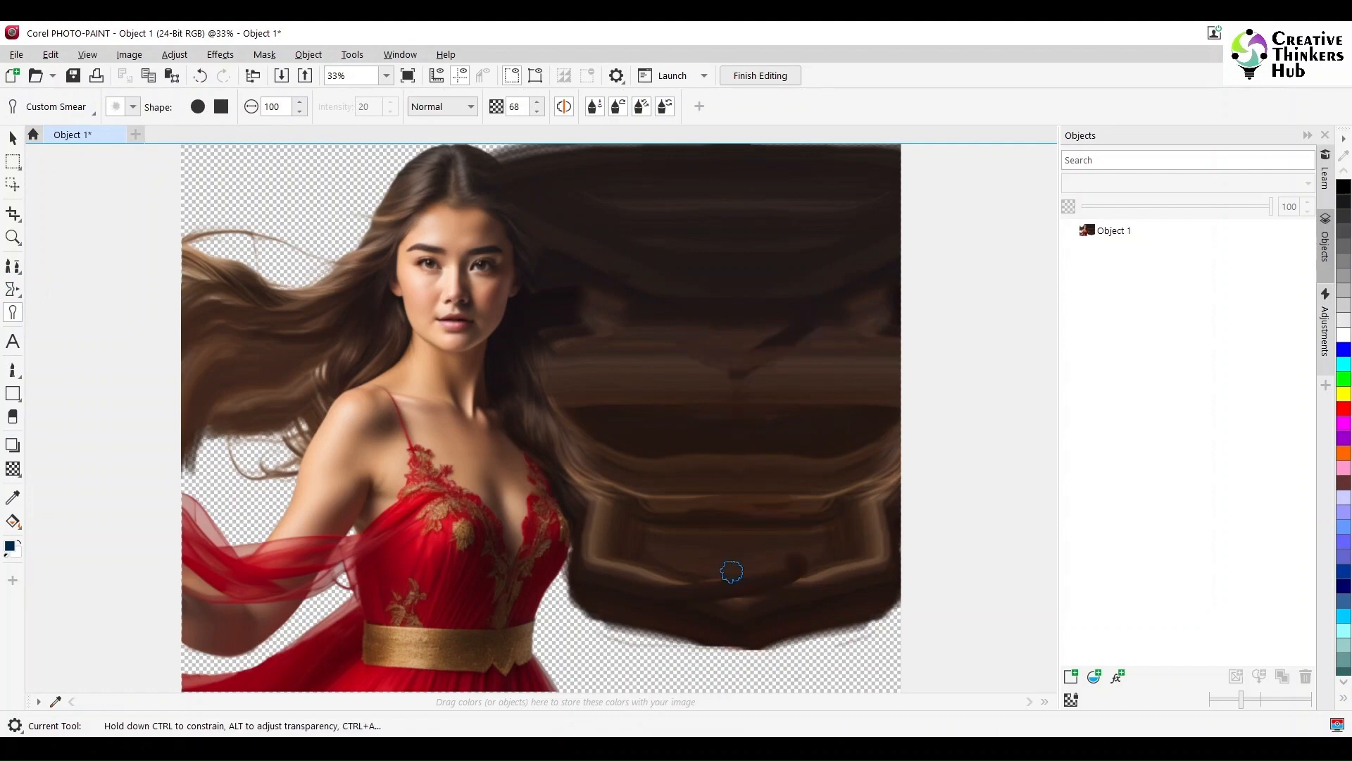
mouse_move(731, 572)
mouse_down()
mouse_move(771, 638)
mouse_move(939, 616)
mouse_up()
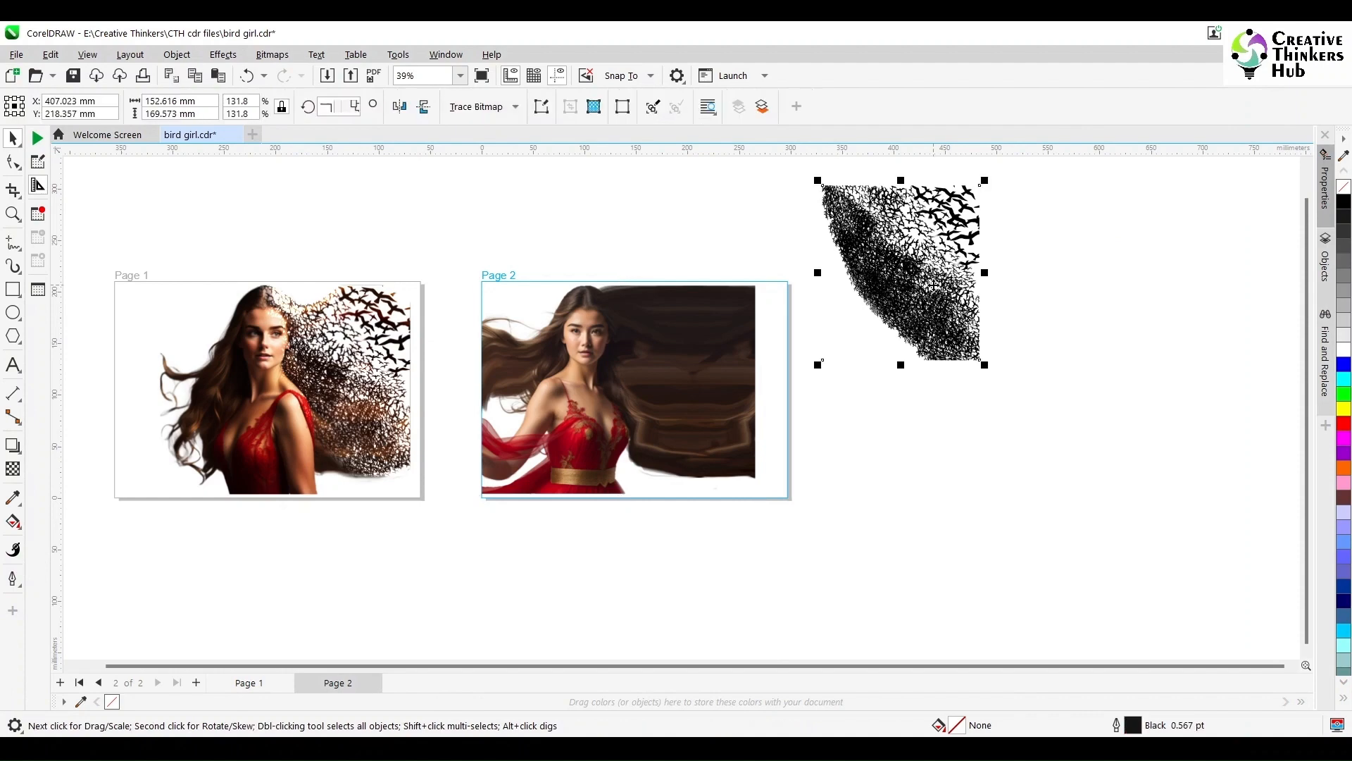
Step: Place the bird overlay over the extended hair on page 2, aligned top right, and fade its left side with transparency
mouse_move(900, 272)
mouse_down()
mouse_move(685, 348)
mouse_move(683, 387)
mouse_up()
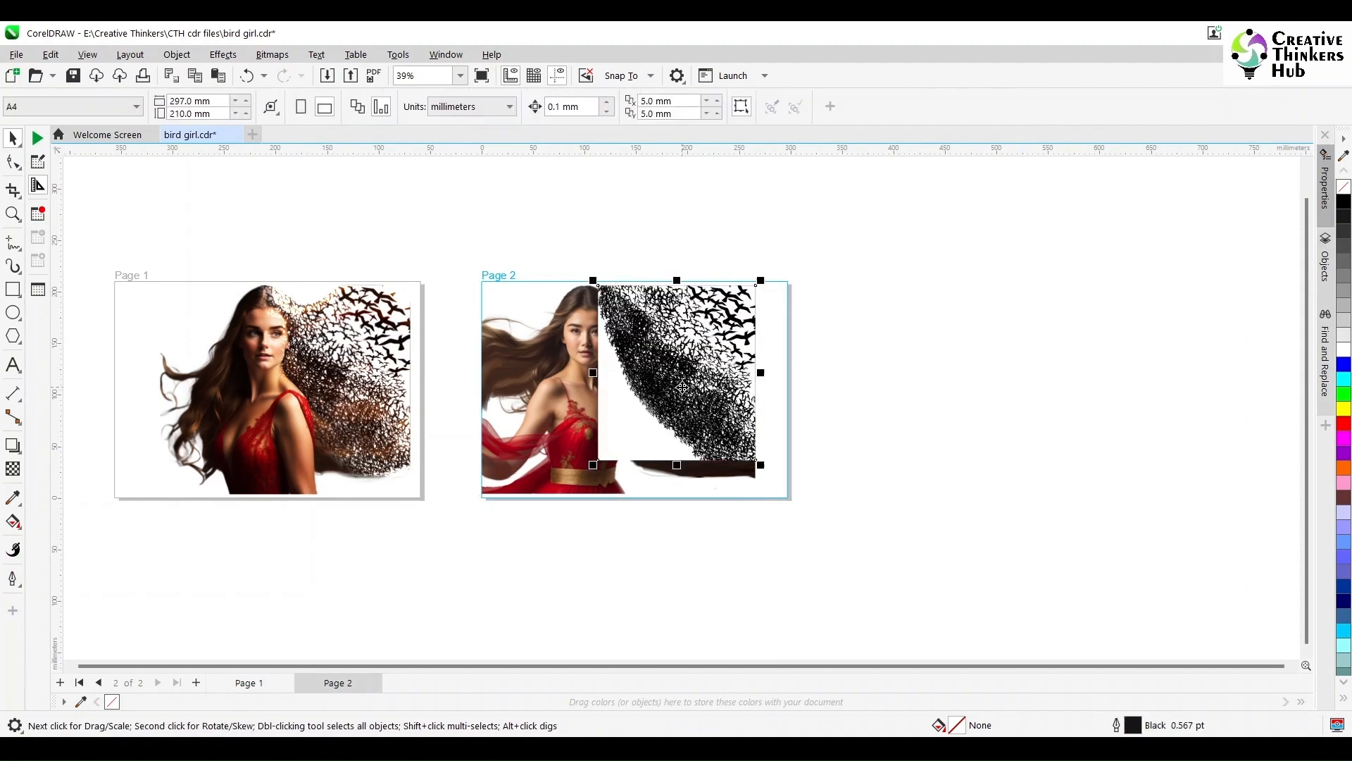
scroll(696, 358, up, 2)
click(13, 470)
drag(608, 446, 589, 456)
click(13, 137)
Step: Convert the bird overlay to a 300 dpi RGB bitmap with transparent background and stretch it outward from its lower-left corner
click(272, 55)
click(306, 73)
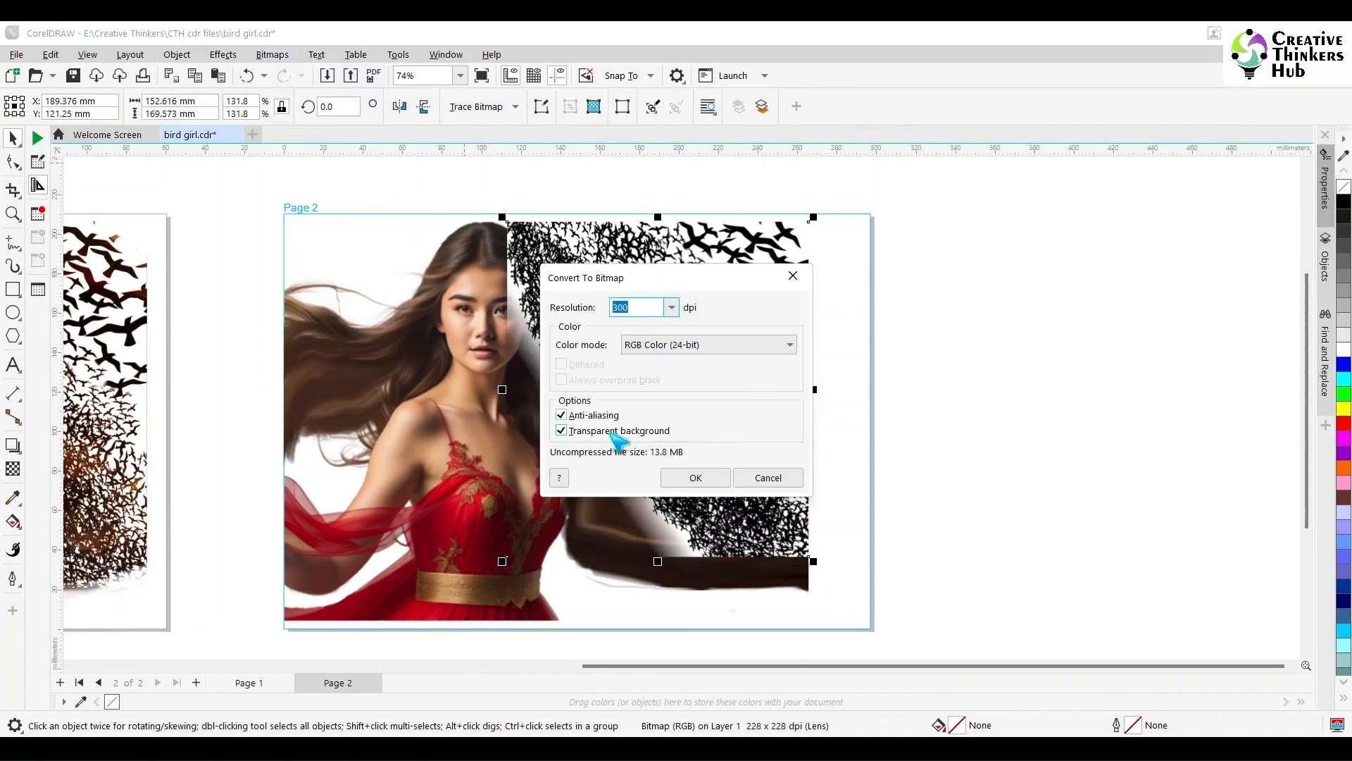
click(694, 477)
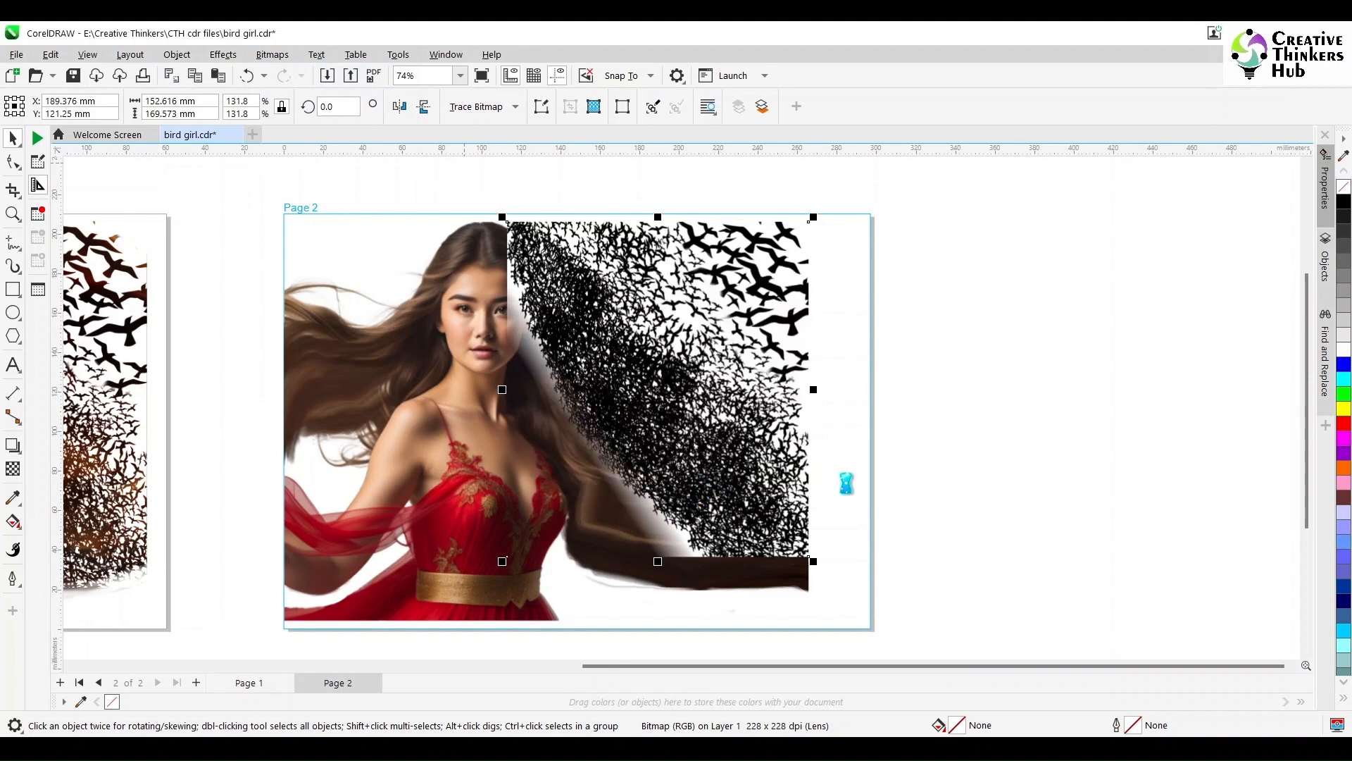
click(727, 442)
drag(506, 558, 466, 601)
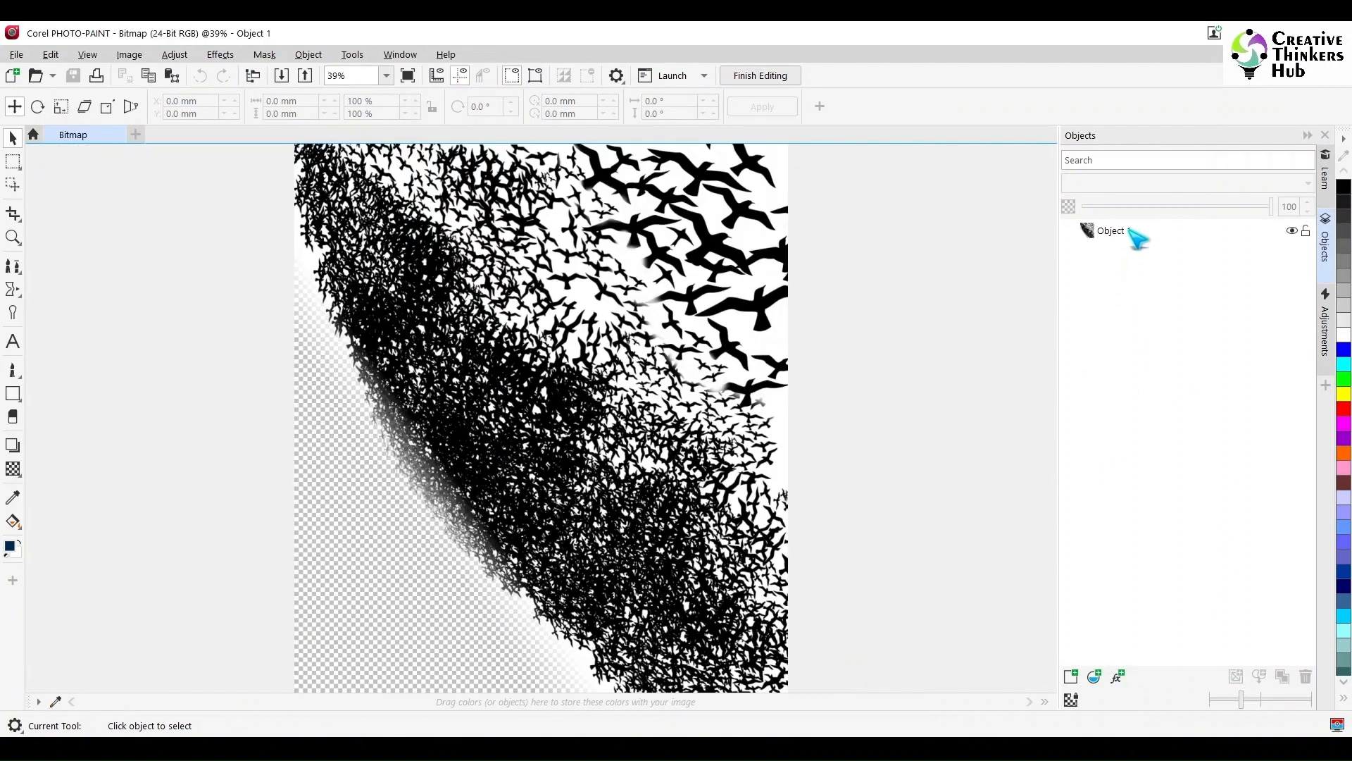
Step: Duplicate the bird object in PHOTO-PAINT and add a clip mask to the duplicate
click(1130, 231)
right_click(1131, 232)
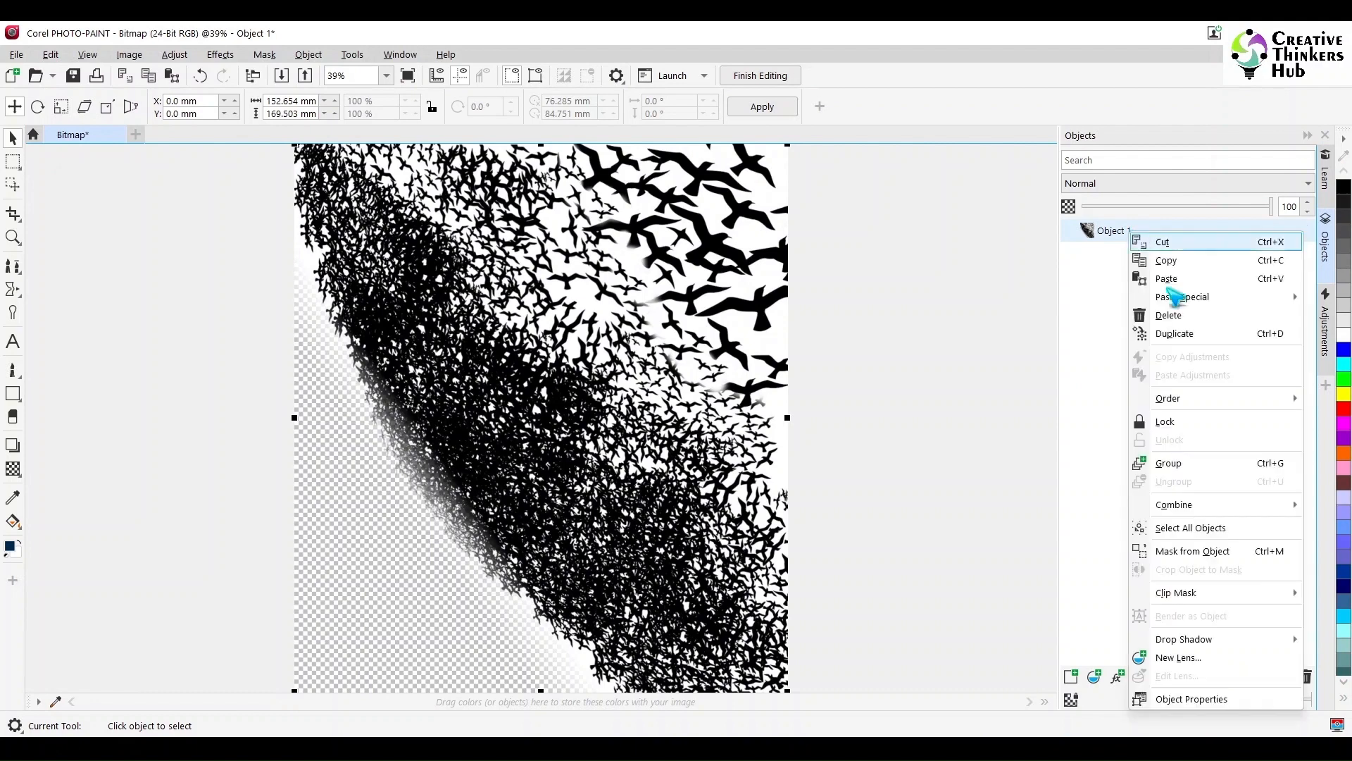
click(1175, 336)
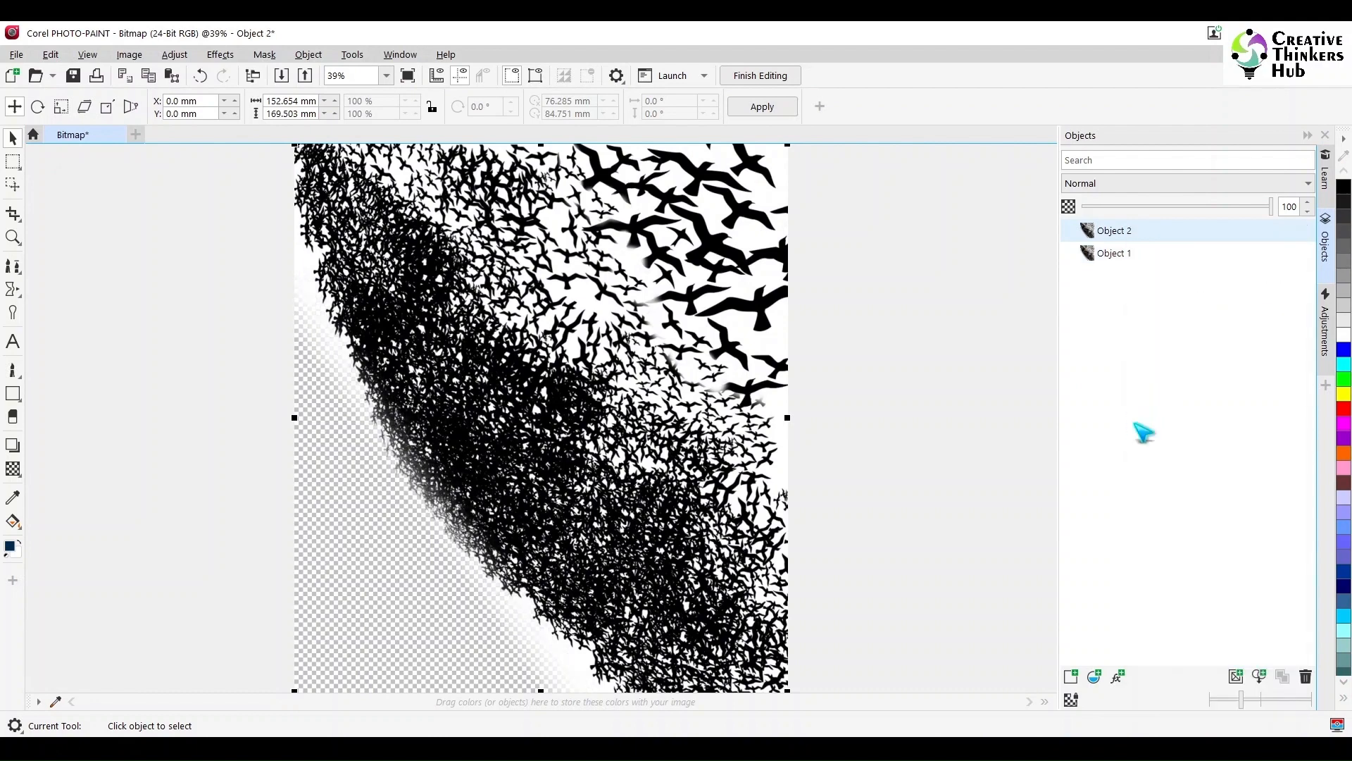
click(1237, 678)
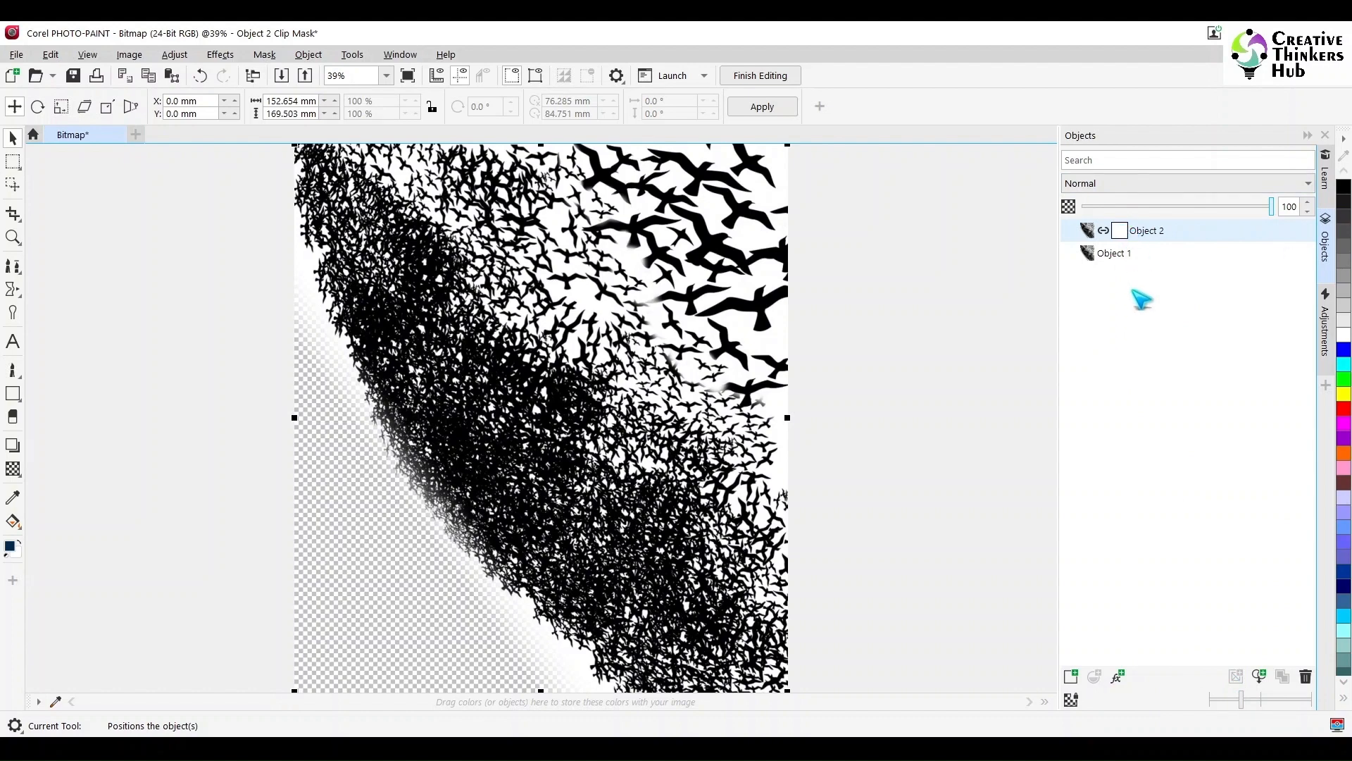
Step: Activate the Paint tool for the clip mask and set the foreground color to black from the color palettes
key(p)
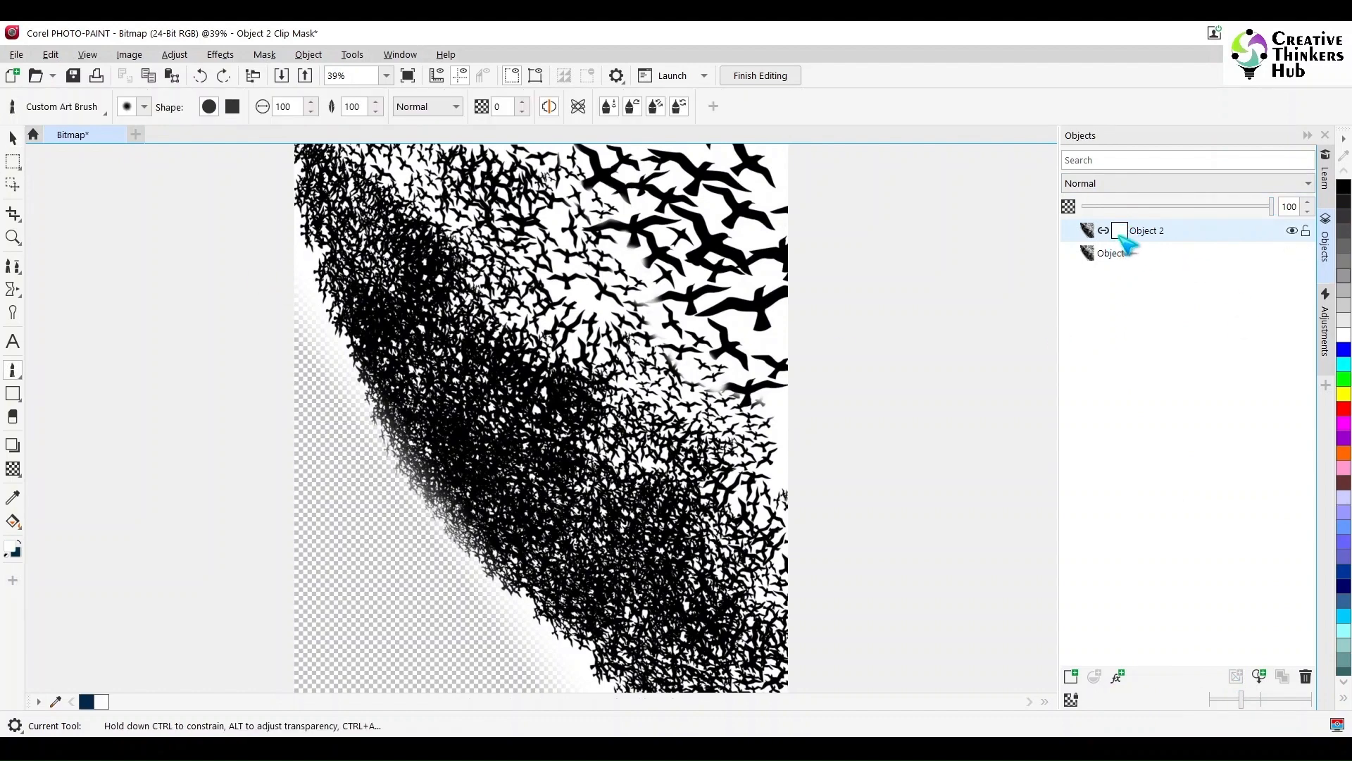
click(19, 375)
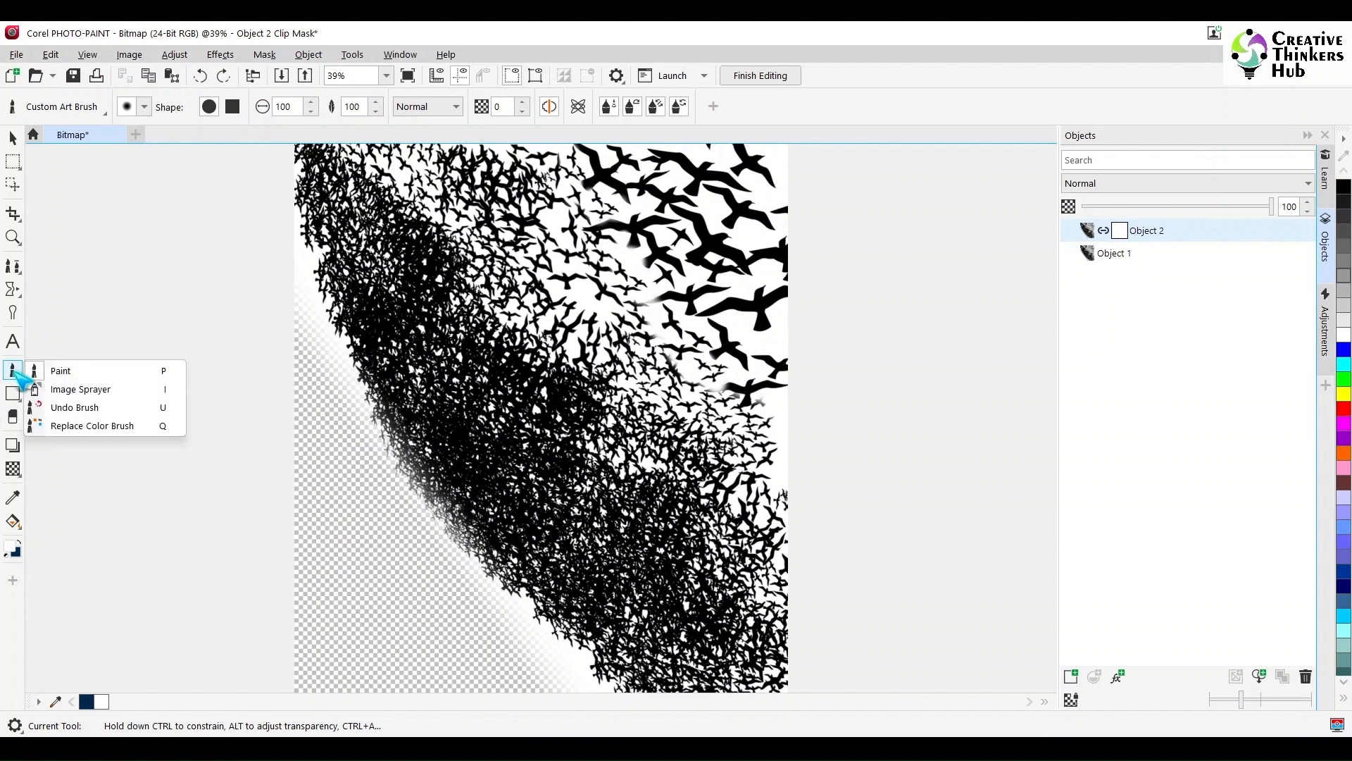
click(7, 552)
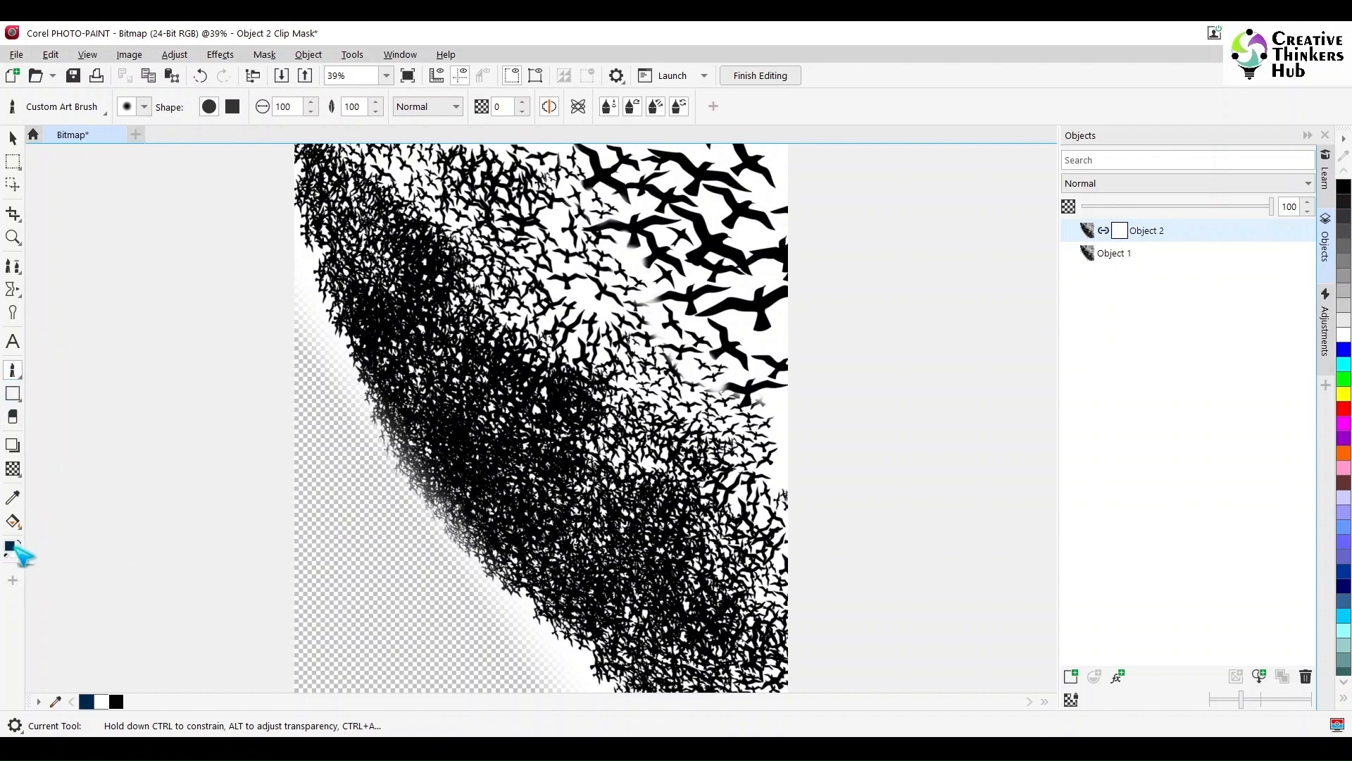
double_click(10, 548)
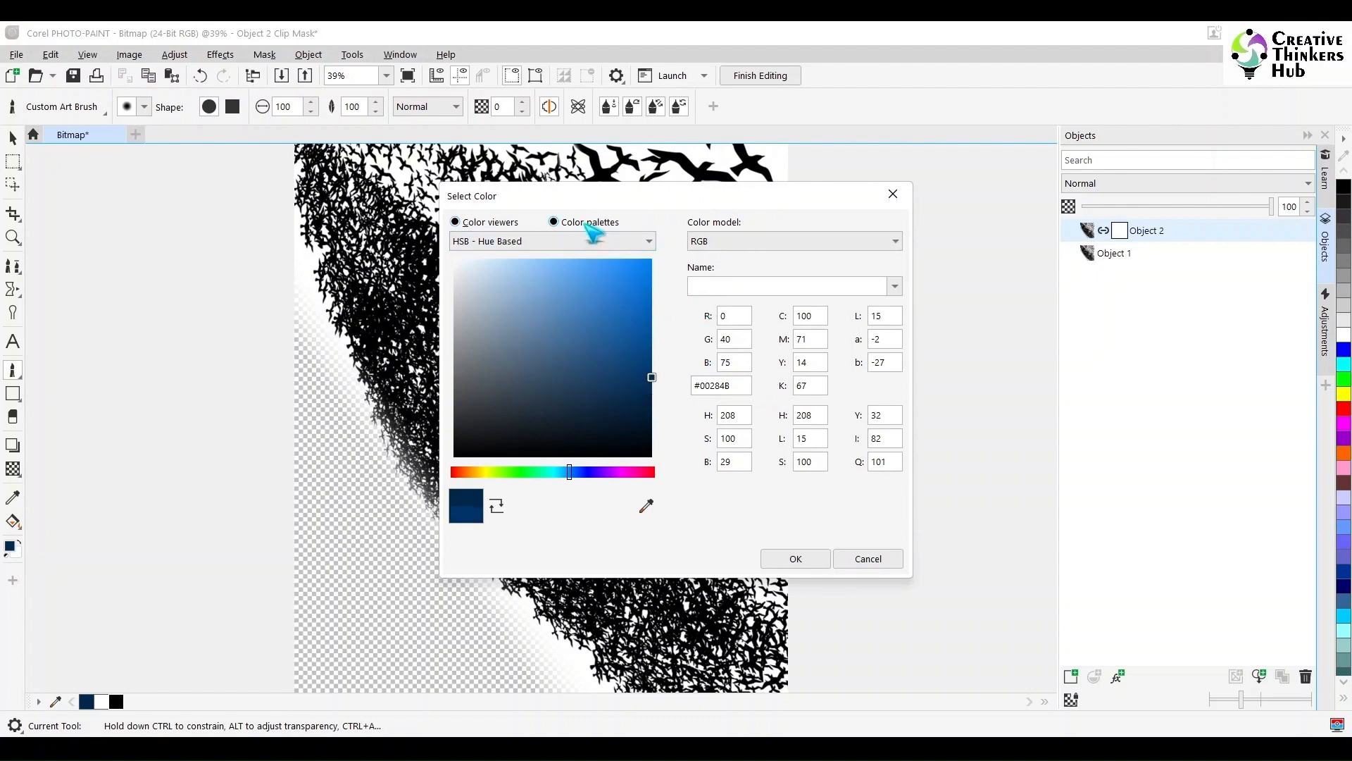
click(589, 224)
click(459, 280)
click(805, 527)
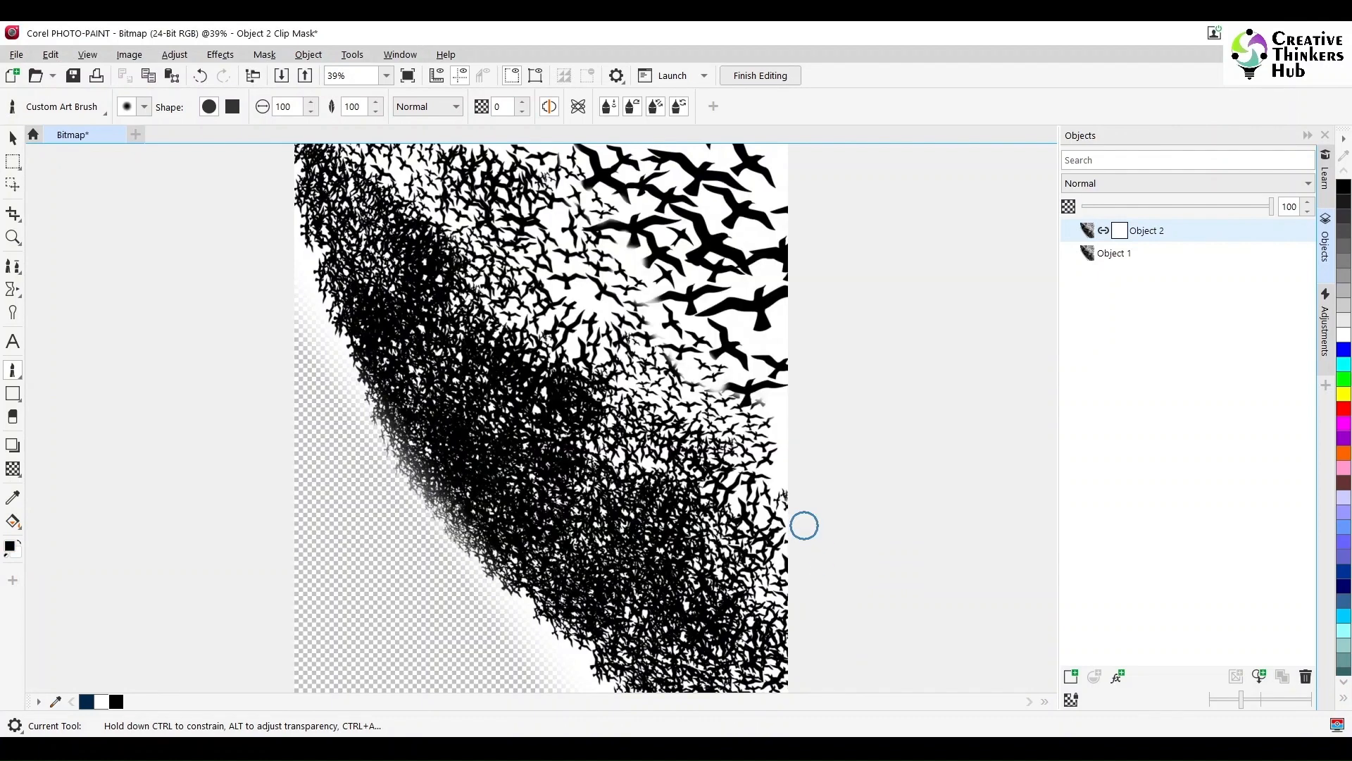
Step: Paint black on the duplicate's clip mask along the birds' curved left edge and hide the original bird object
drag(342, 347, 409, 488)
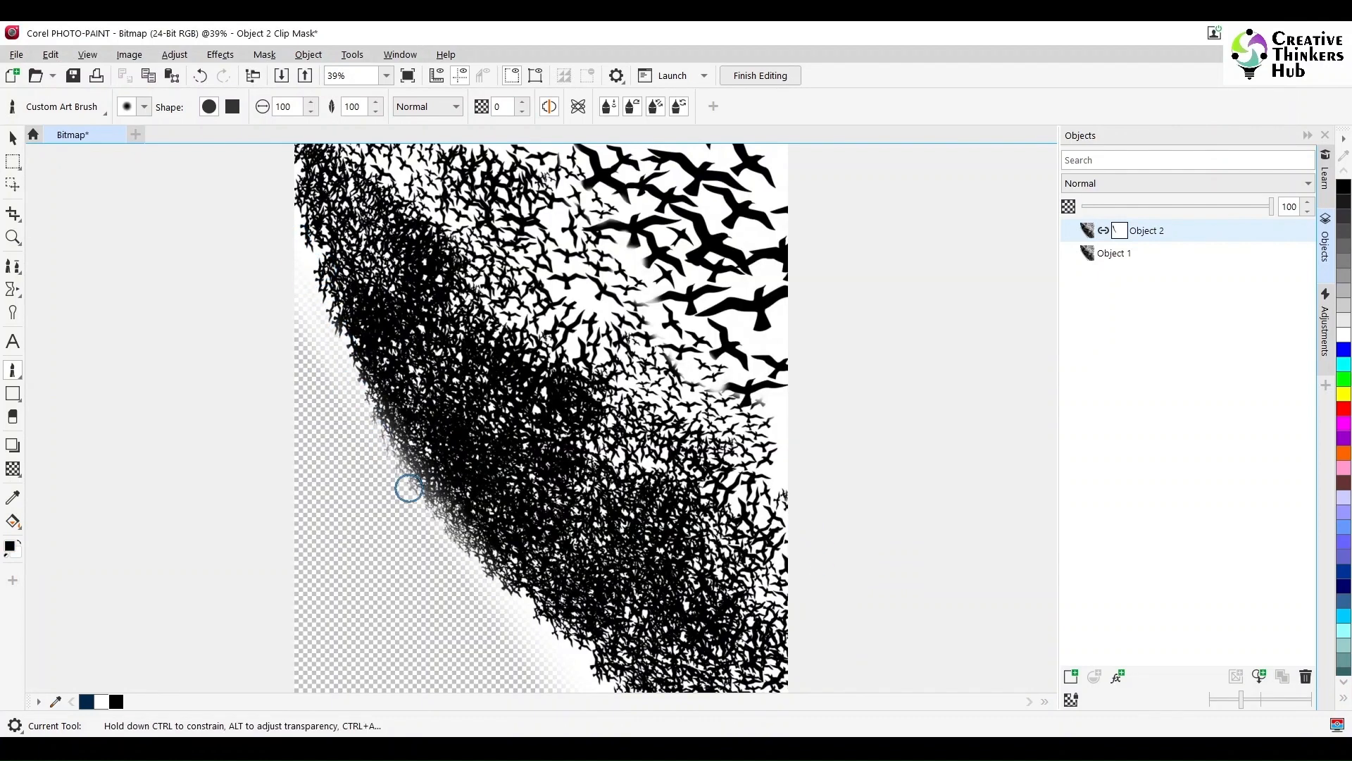
mouse_move(314, 295)
mouse_down()
mouse_move(440, 546)
mouse_move(395, 451)
mouse_up()
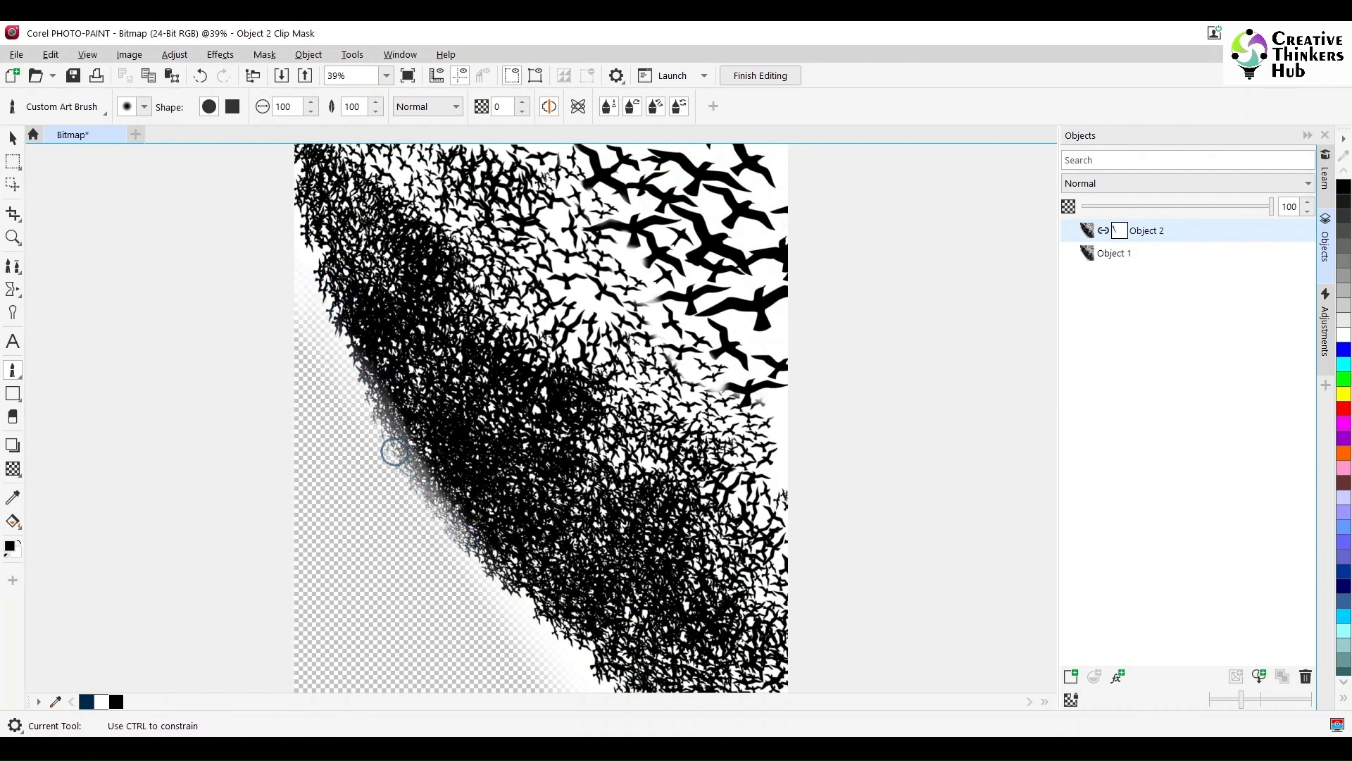
mouse_move(328, 240)
mouse_down()
mouse_move(304, 209)
mouse_move(326, 312)
mouse_move(356, 374)
mouse_up()
click(1078, 262)
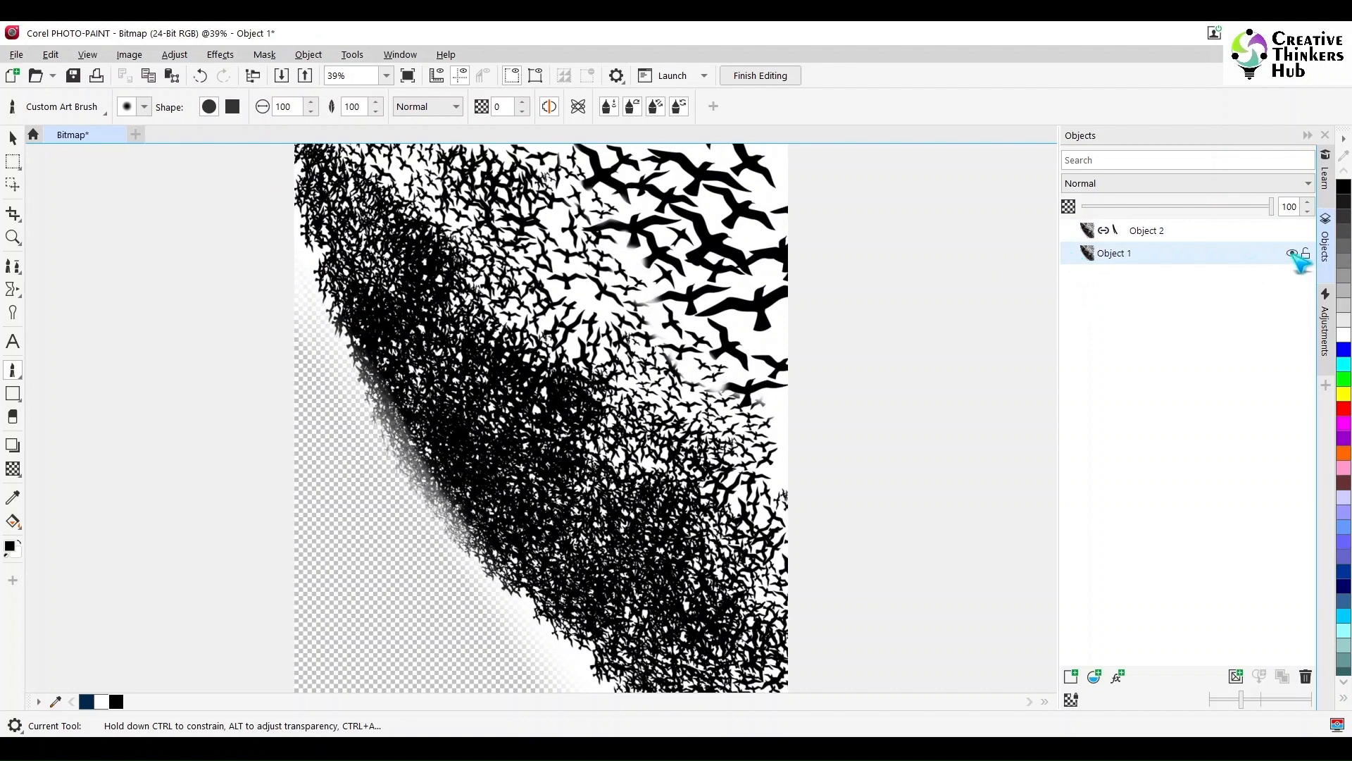
click(1293, 254)
Step: Mask out the remaining white haze and stray marks along the duplicate's curved edge down to its lower end with the size 100 brush
click(1147, 232)
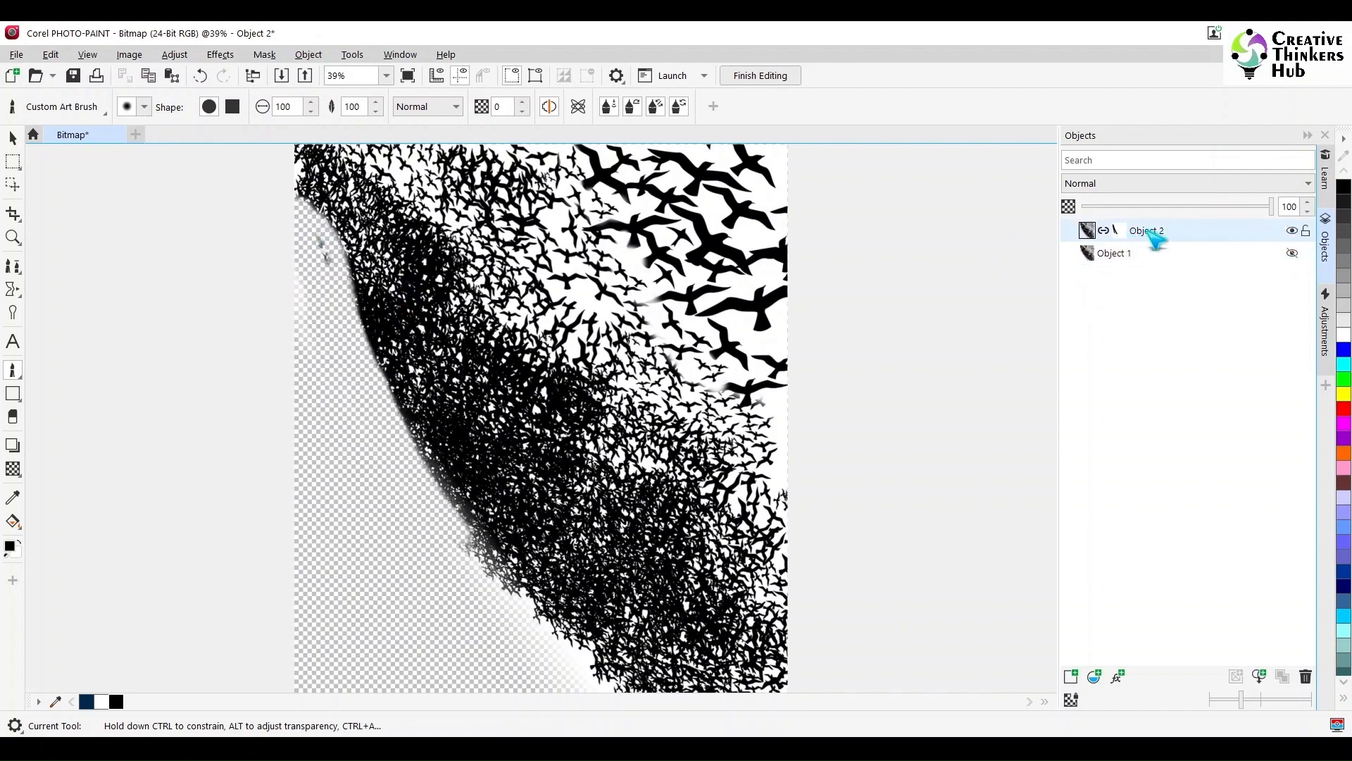
mouse_move(309, 243)
mouse_down()
mouse_move(334, 287)
mouse_move(307, 315)
mouse_up()
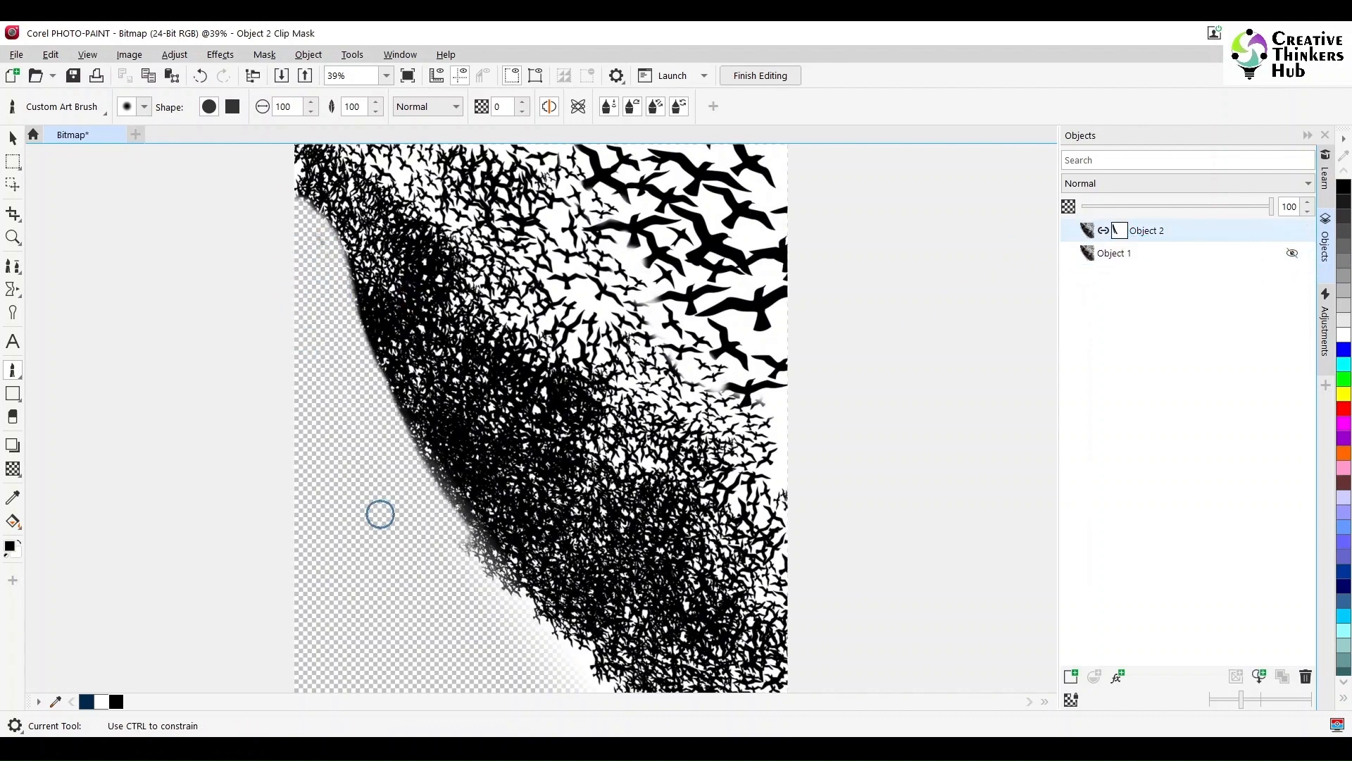
drag(381, 514, 412, 560)
drag(440, 549, 489, 623)
drag(480, 556, 589, 680)
drag(528, 626, 535, 673)
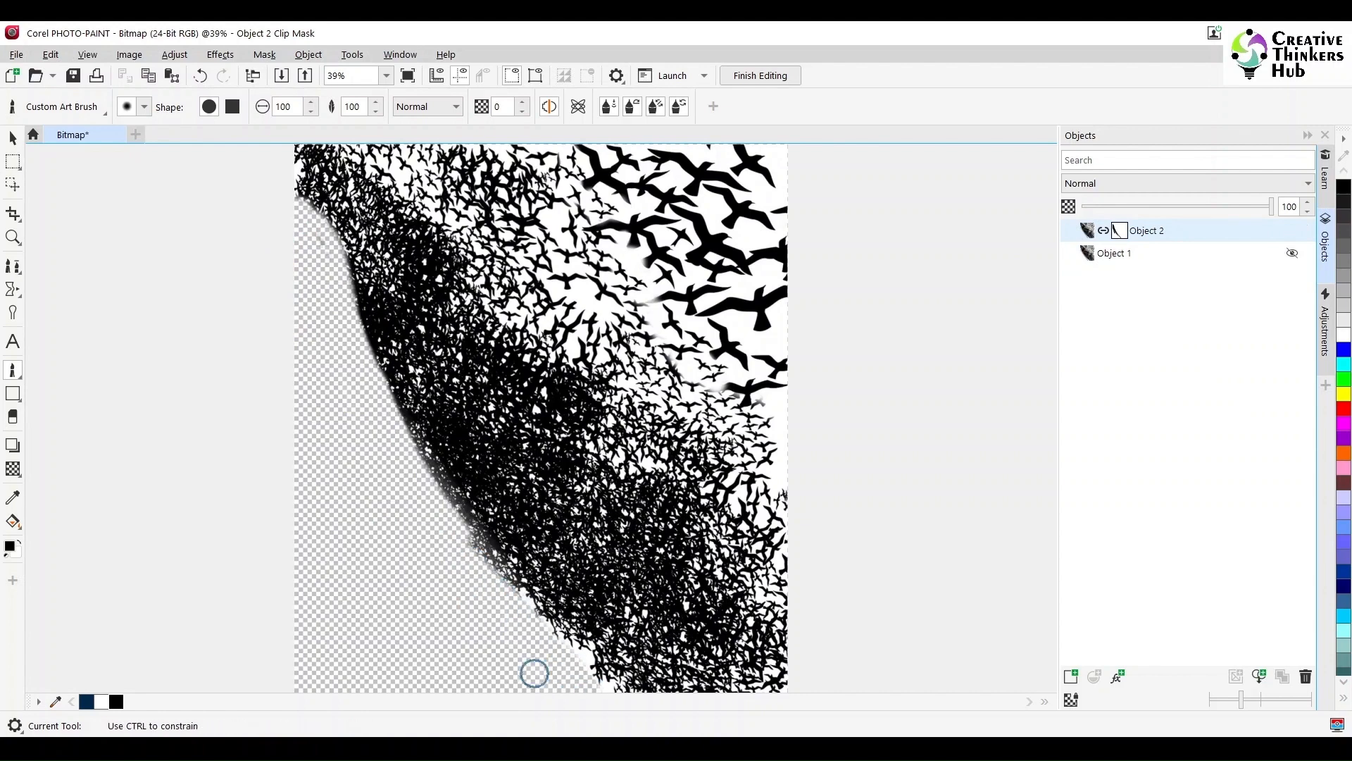
scroll(944, 450, down, 3)
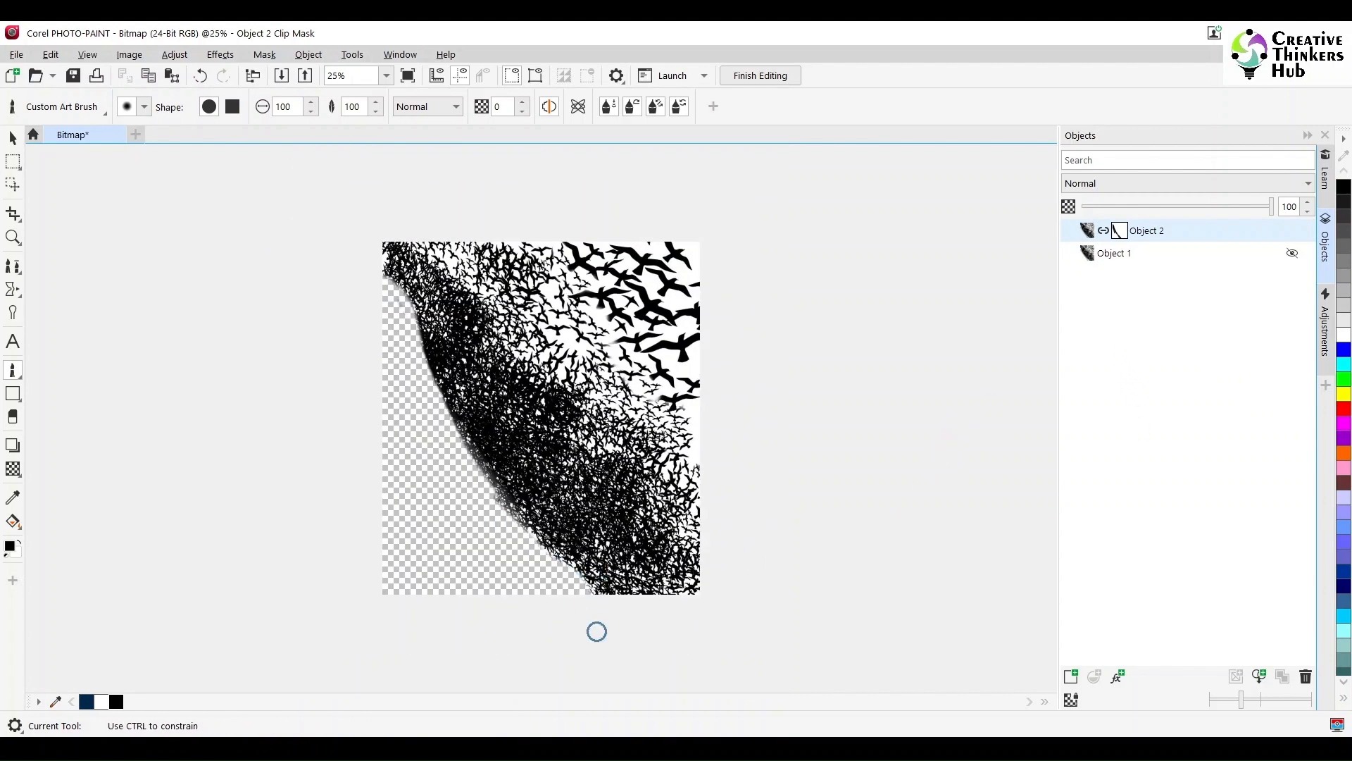
drag(596, 631, 597, 633)
mouse_move(368, 283)
mouse_down()
mouse_move(428, 348)
mouse_move(377, 302)
mouse_move(429, 370)
mouse_move(433, 413)
mouse_move(428, 373)
mouse_move(481, 486)
mouse_move(558, 582)
mouse_up()
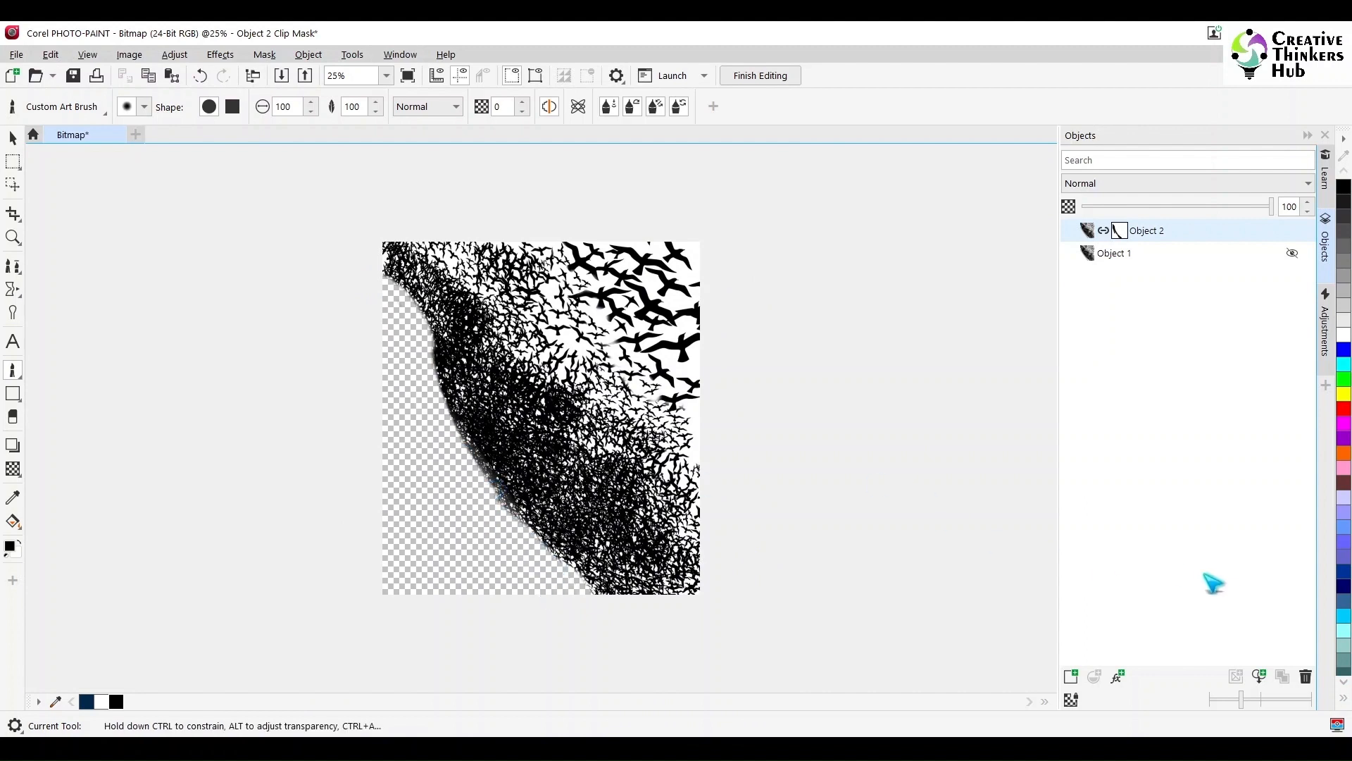
Step: Choose the 47 textured brush preset for the clip mask and set its nib size to 100 and transparency to 70
click(144, 106)
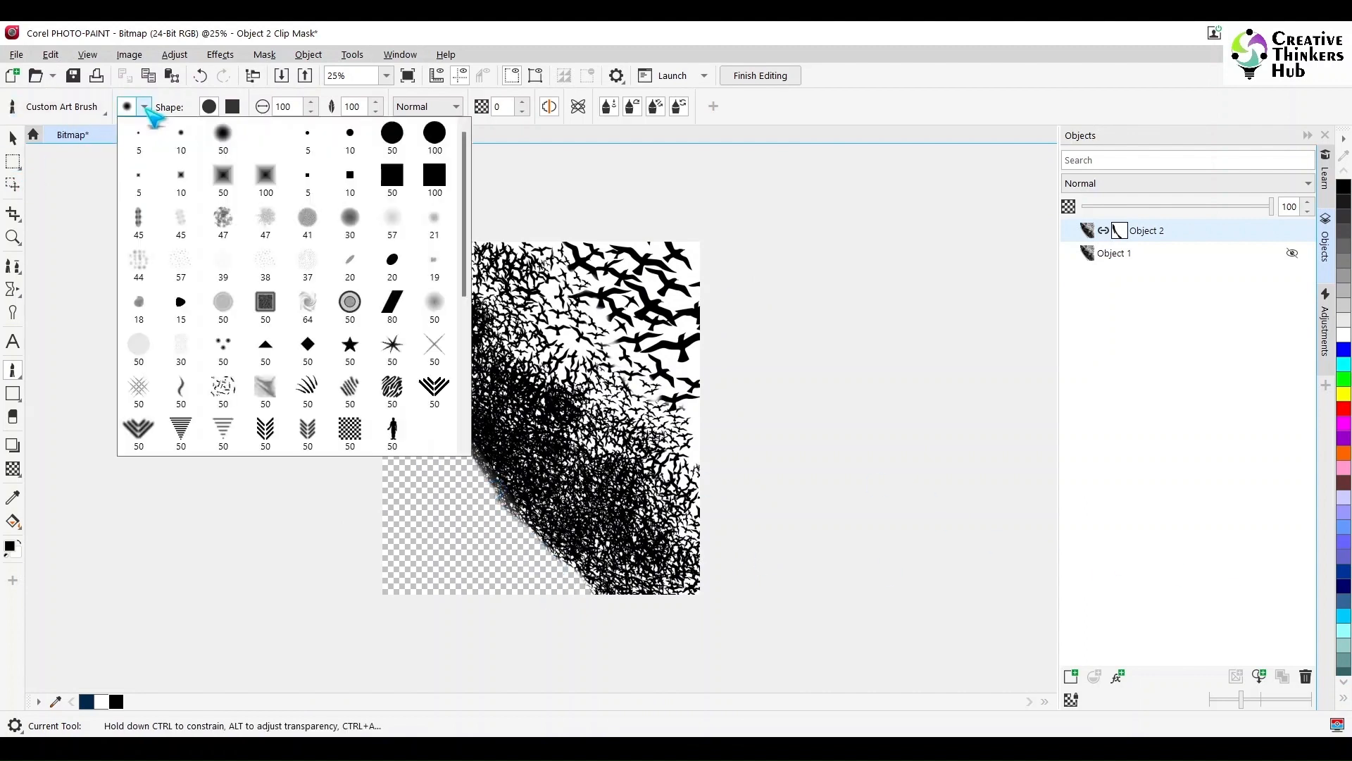
click(264, 227)
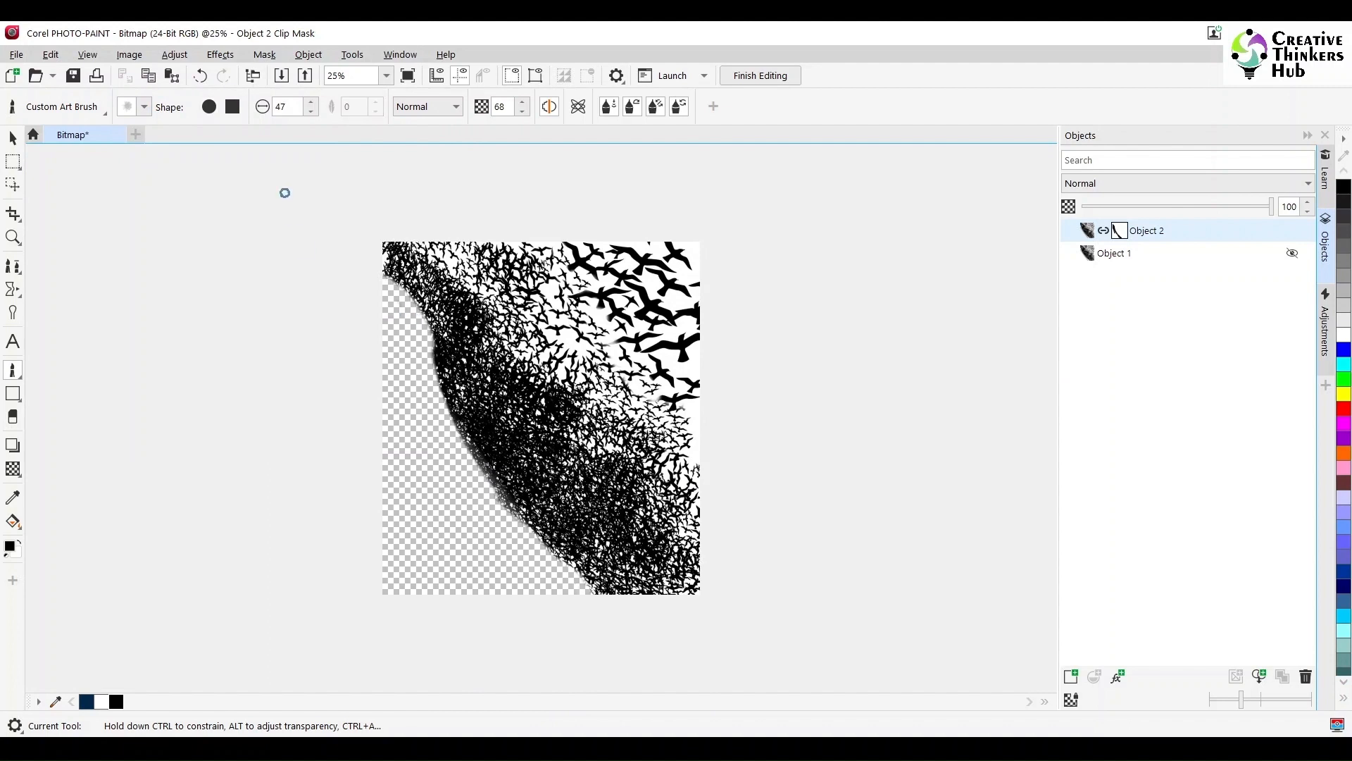
text(100)
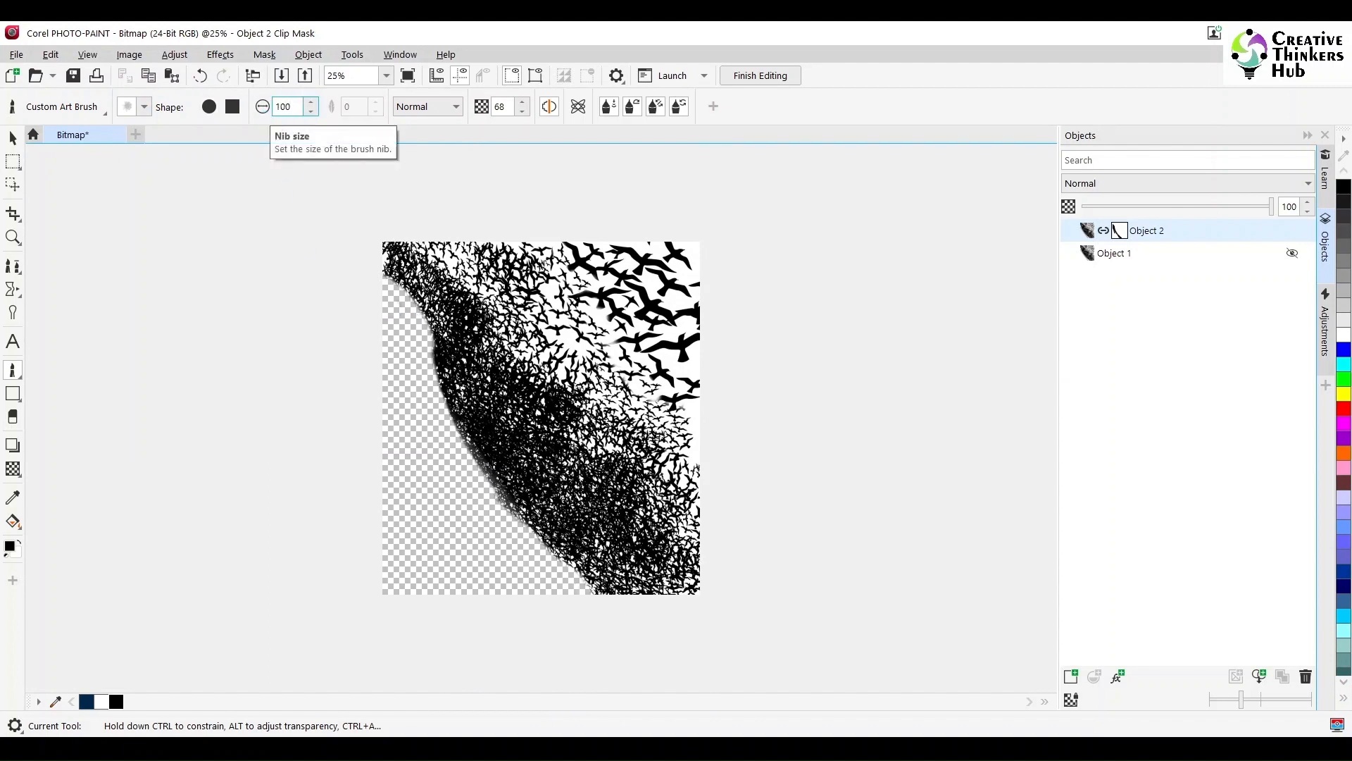
key(Return)
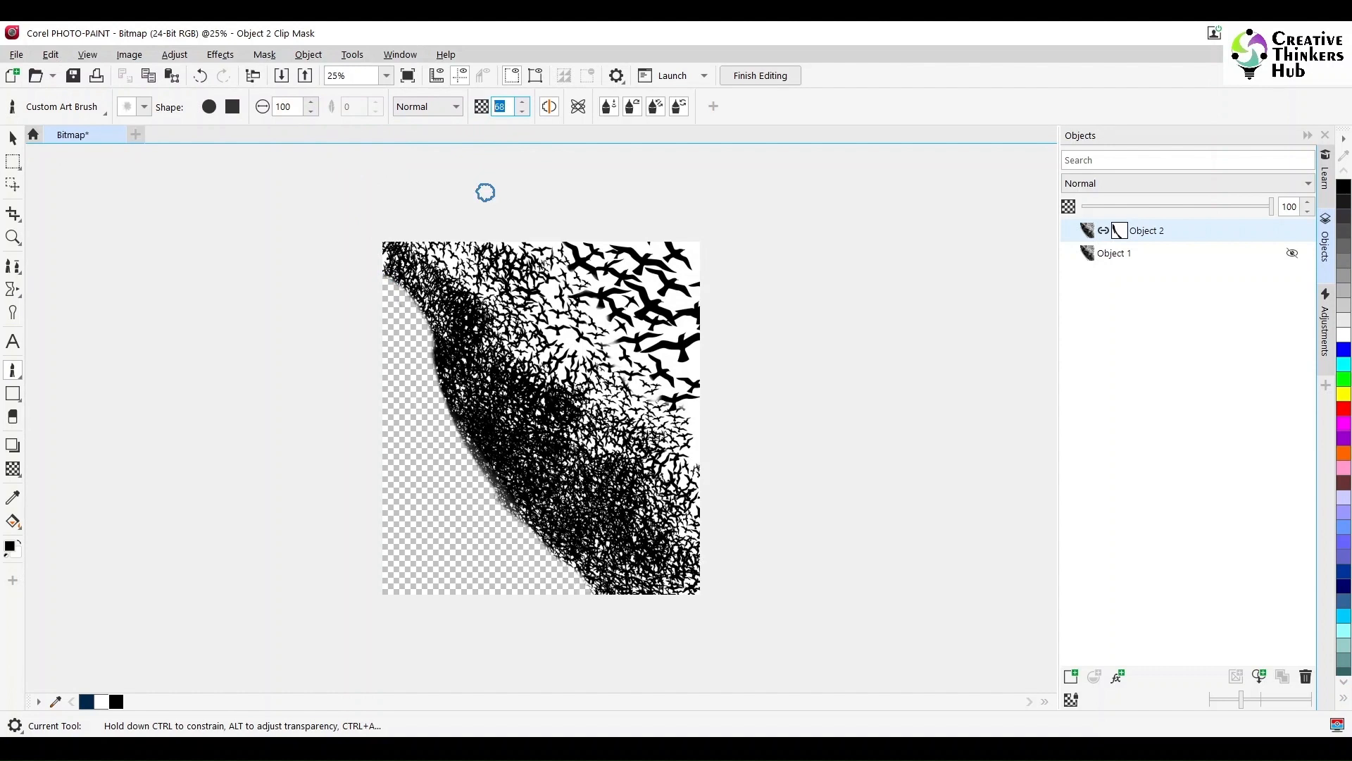
drag(387, 284, 438, 339)
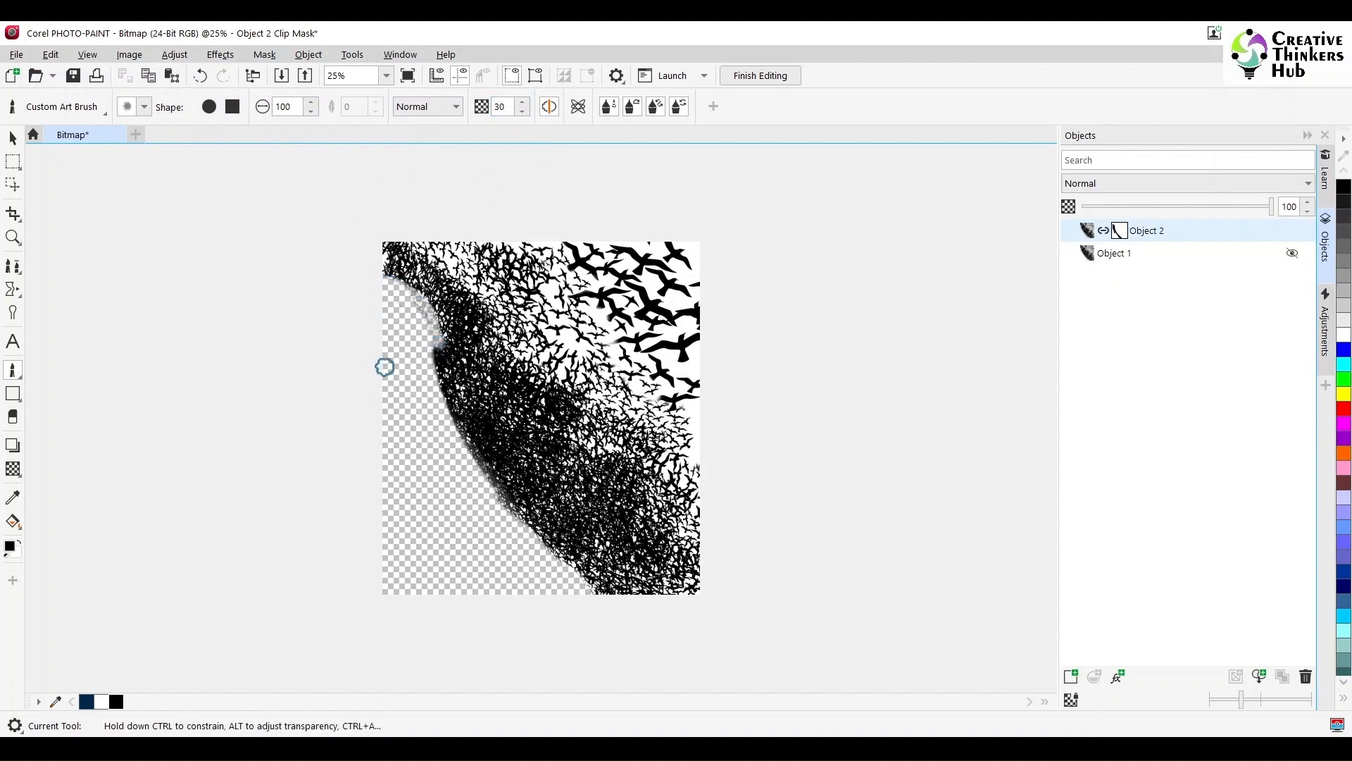
key(ctrl+z)
double_click(504, 107)
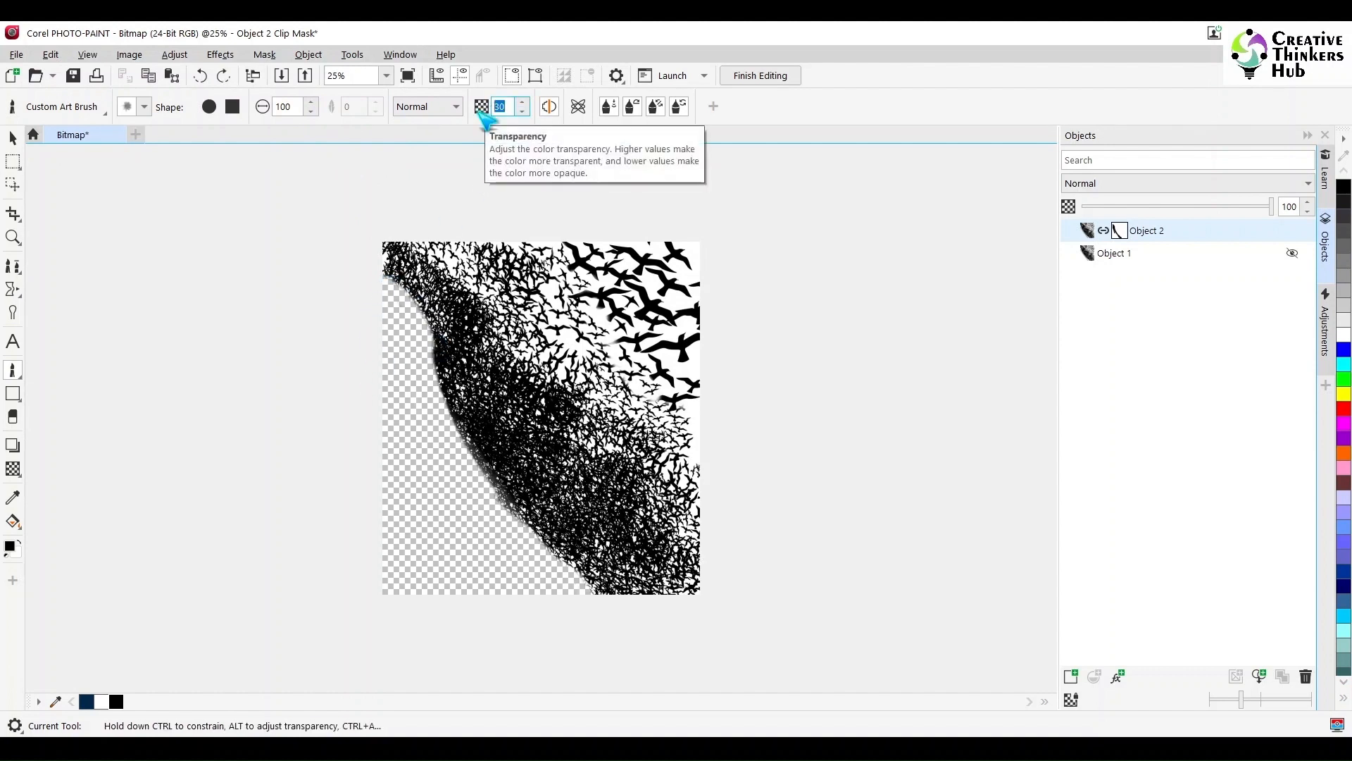
Step: Paint black on the clip mask along the birds' full curved edge to soften it, and finish editing with the changes saved
drag(374, 279, 427, 346)
mouse_move(375, 266)
mouse_down()
mouse_move(424, 303)
mouse_move(448, 379)
mouse_up()
drag(410, 300, 450, 403)
drag(436, 341, 467, 455)
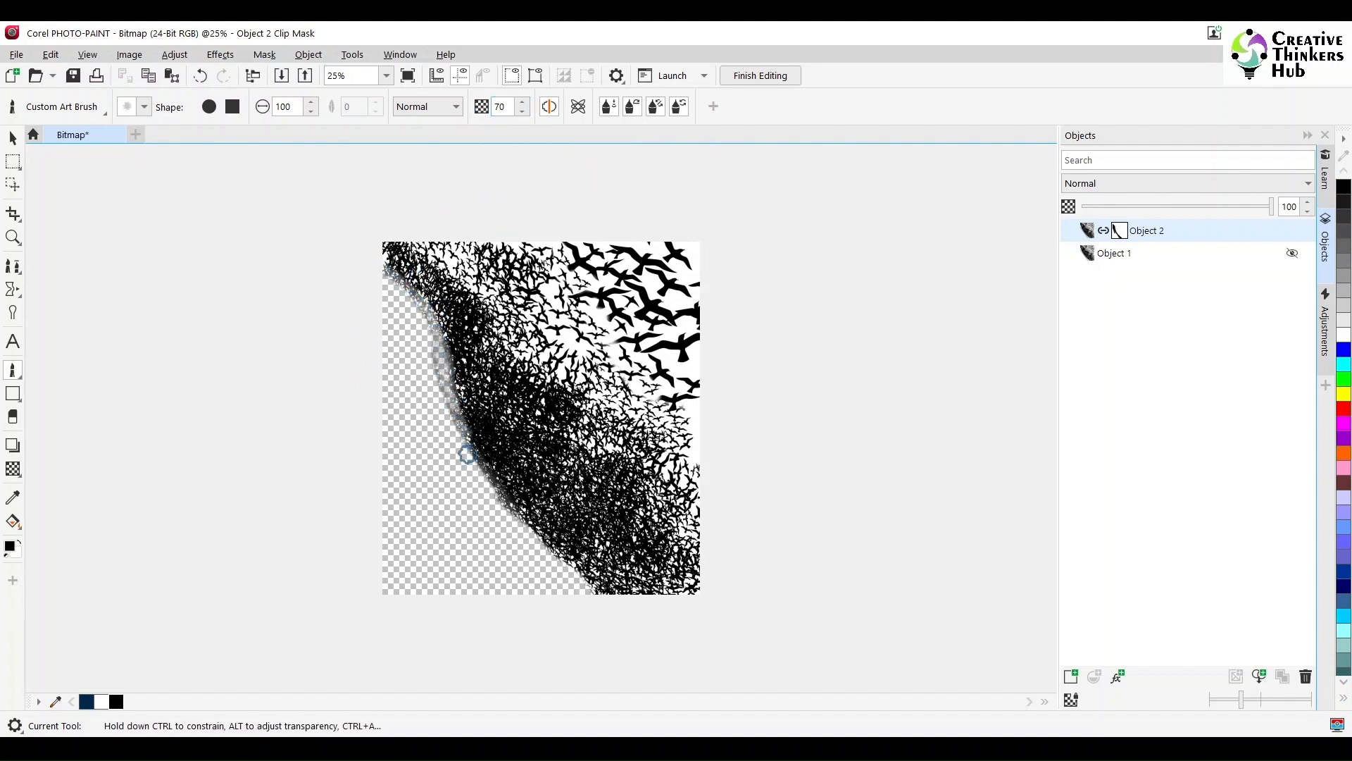
mouse_move(435, 372)
mouse_down()
mouse_move(510, 535)
mouse_move(550, 567)
mouse_up()
drag(520, 530, 582, 610)
click(760, 75)
click(620, 426)
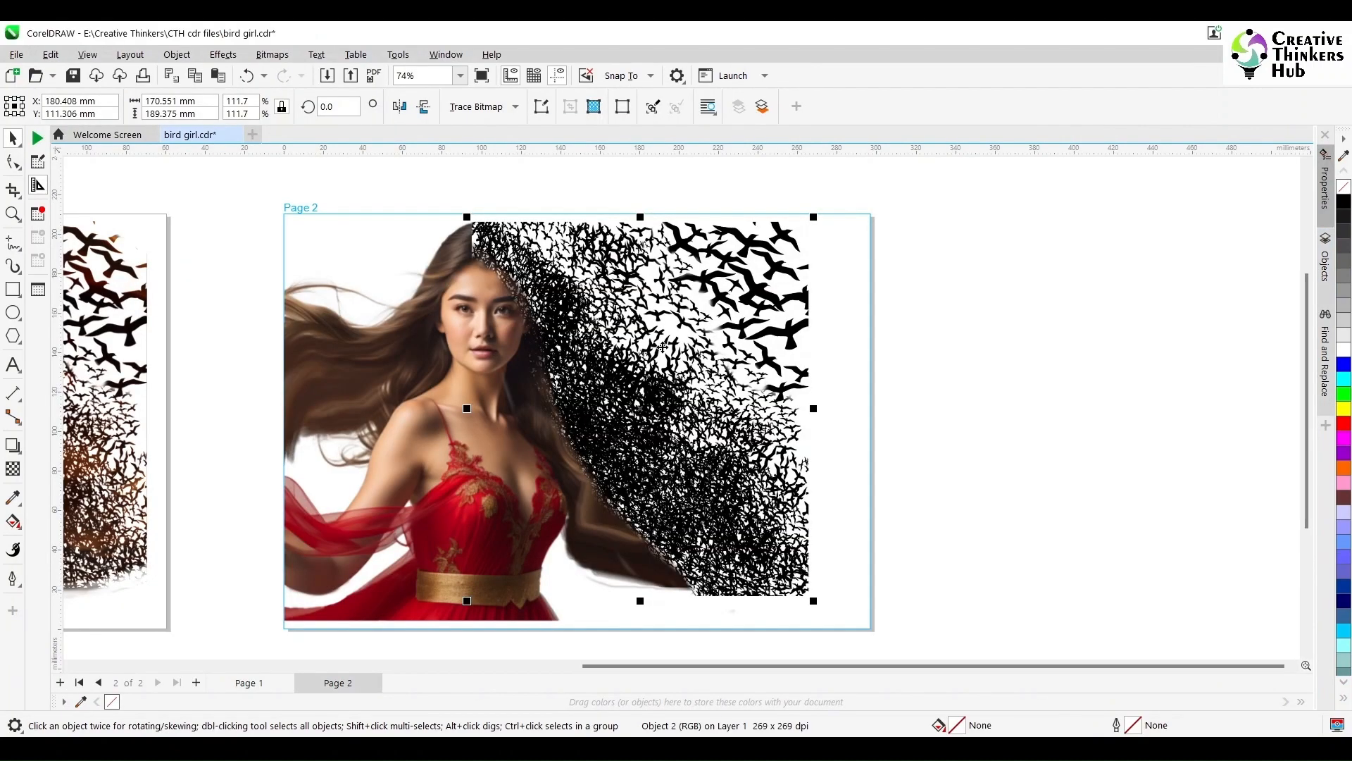
Step: Try enlarging the bird bitmap over the portrait from its lower-left corner, and undo the resize
drag(650, 364, 646, 433)
shift+click(733, 244)
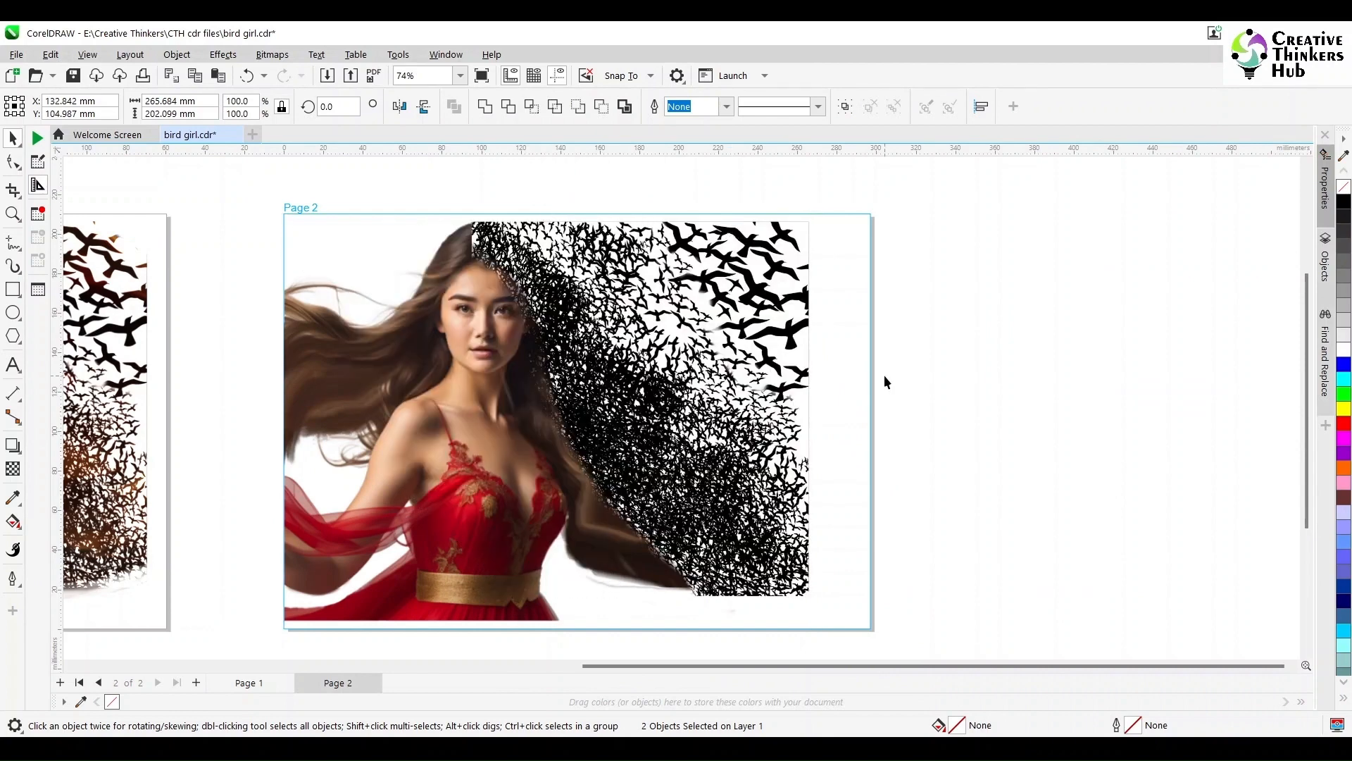
click(627, 459)
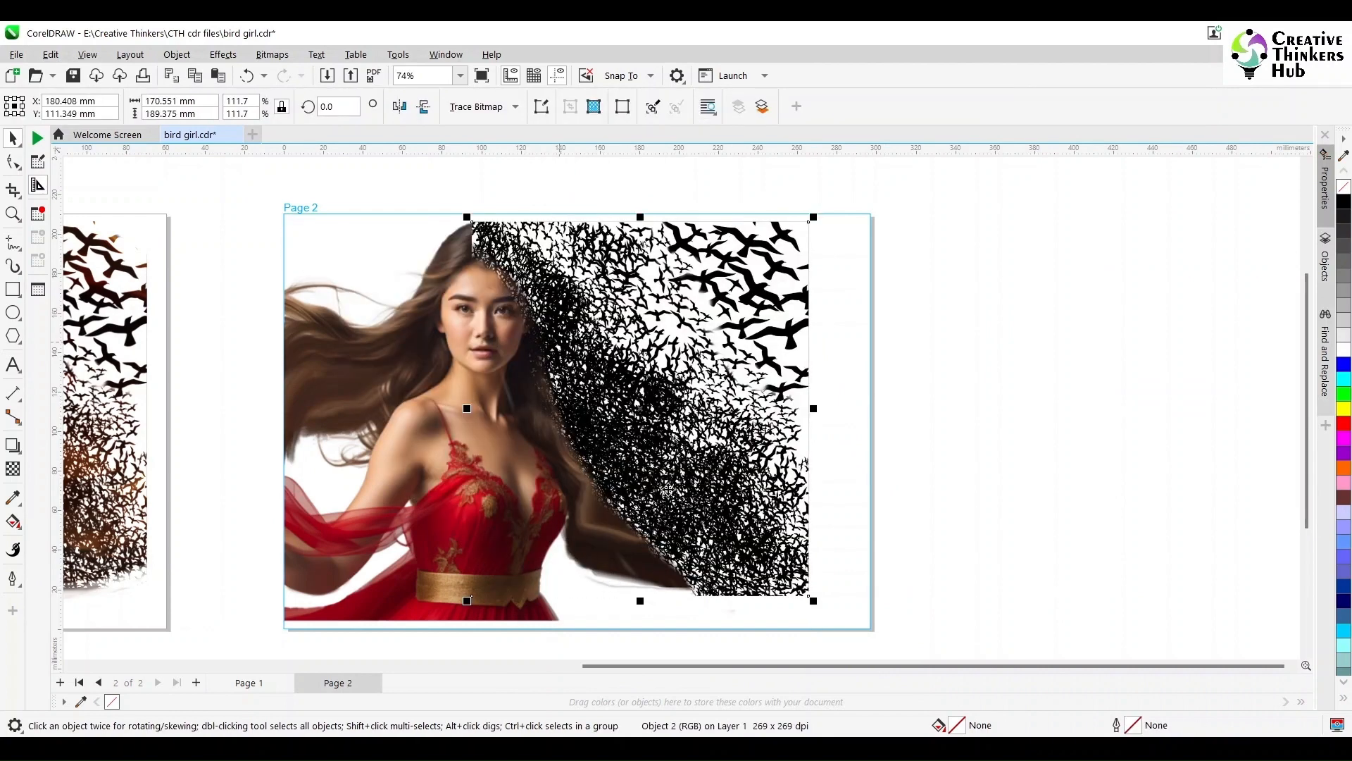
drag(468, 601, 433, 627)
key(ctrl+z)
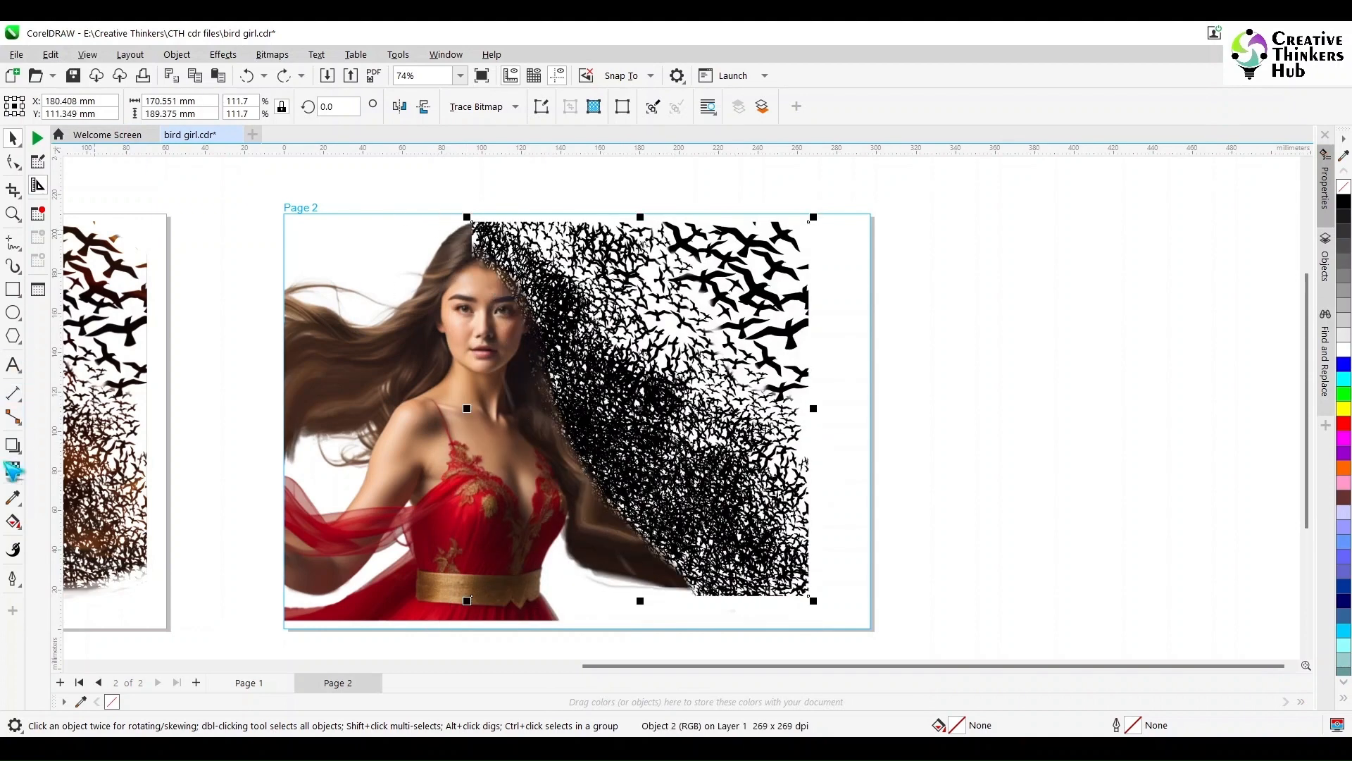
Step: Apply the Add transparency merge mode to the bird bitmap on page 2
click(13, 470)
click(211, 110)
click(204, 143)
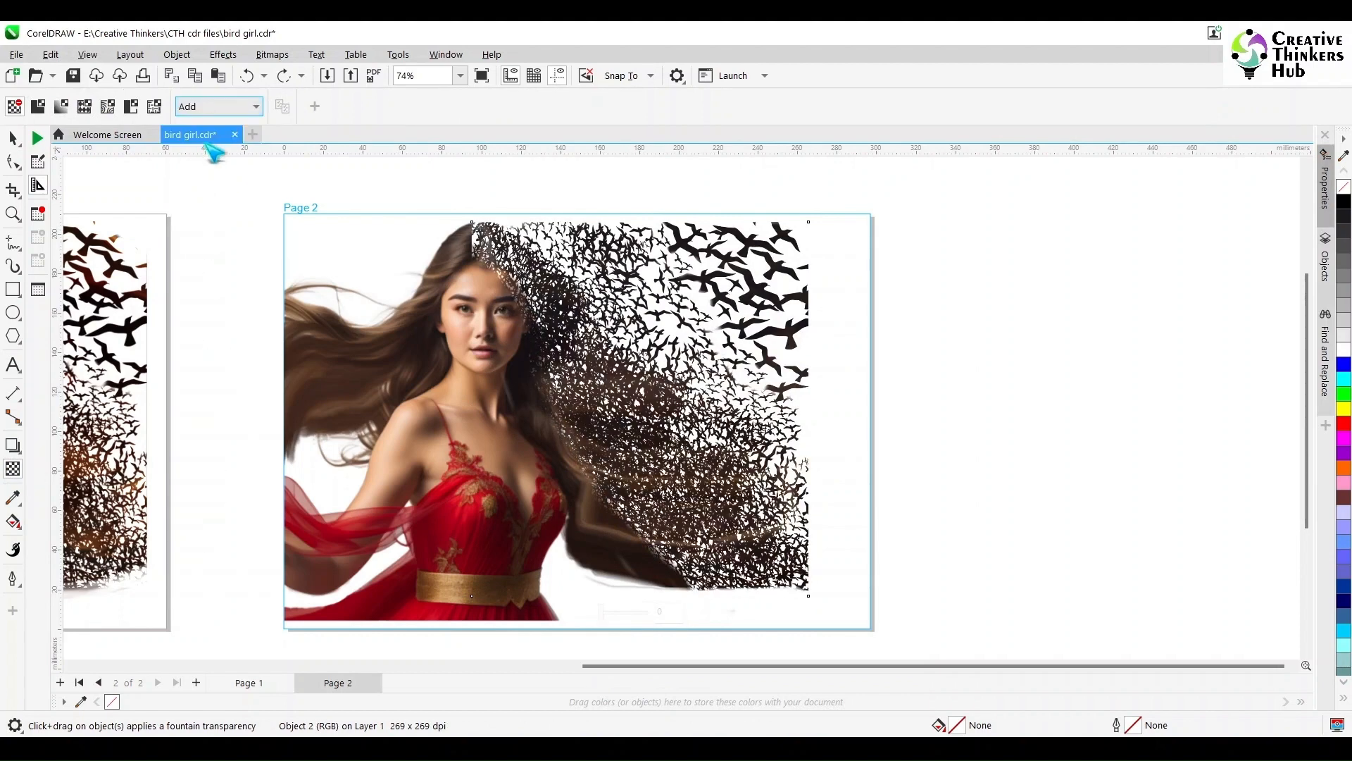
Step: Open the bird bitmap in PHOTO-PAINT and erase along its curved left edge with the soft size 100 Eraser brush
click(13, 139)
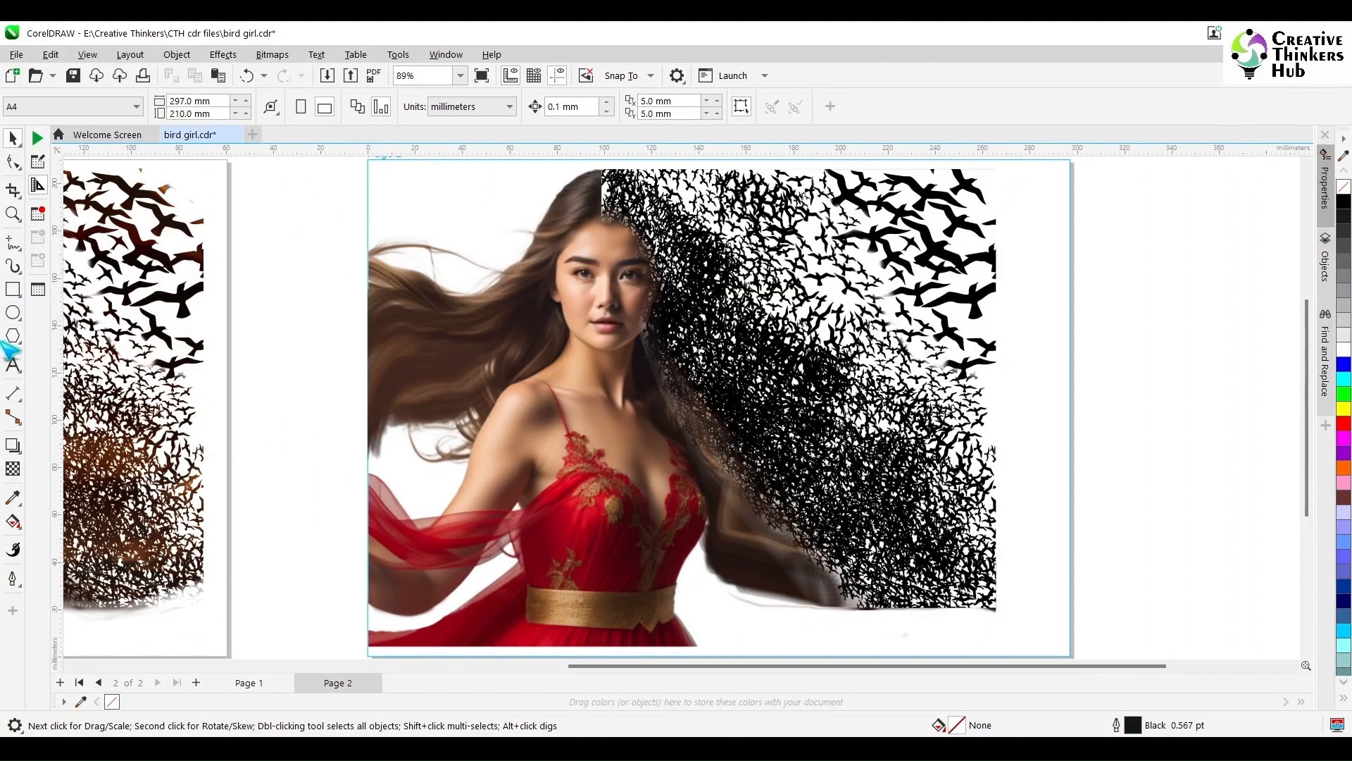
click(646, 288)
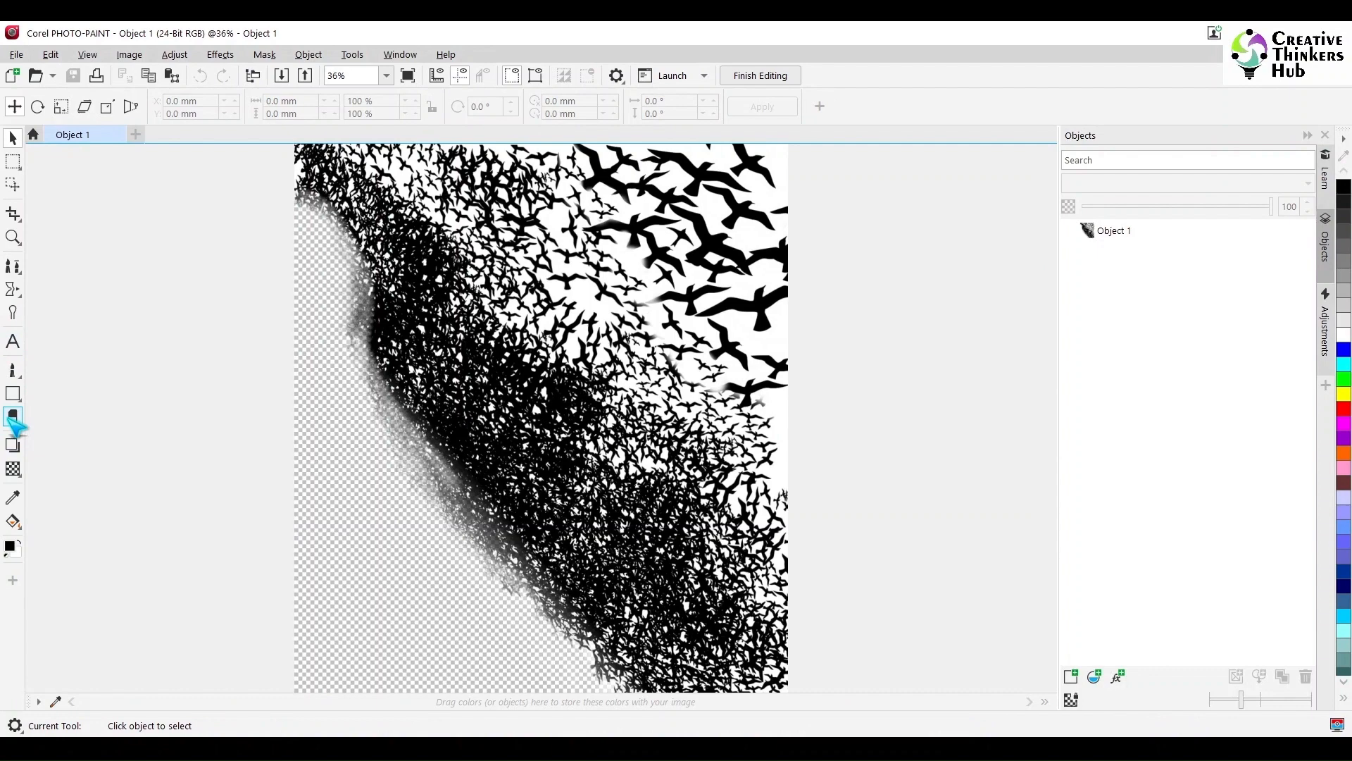
click(13, 417)
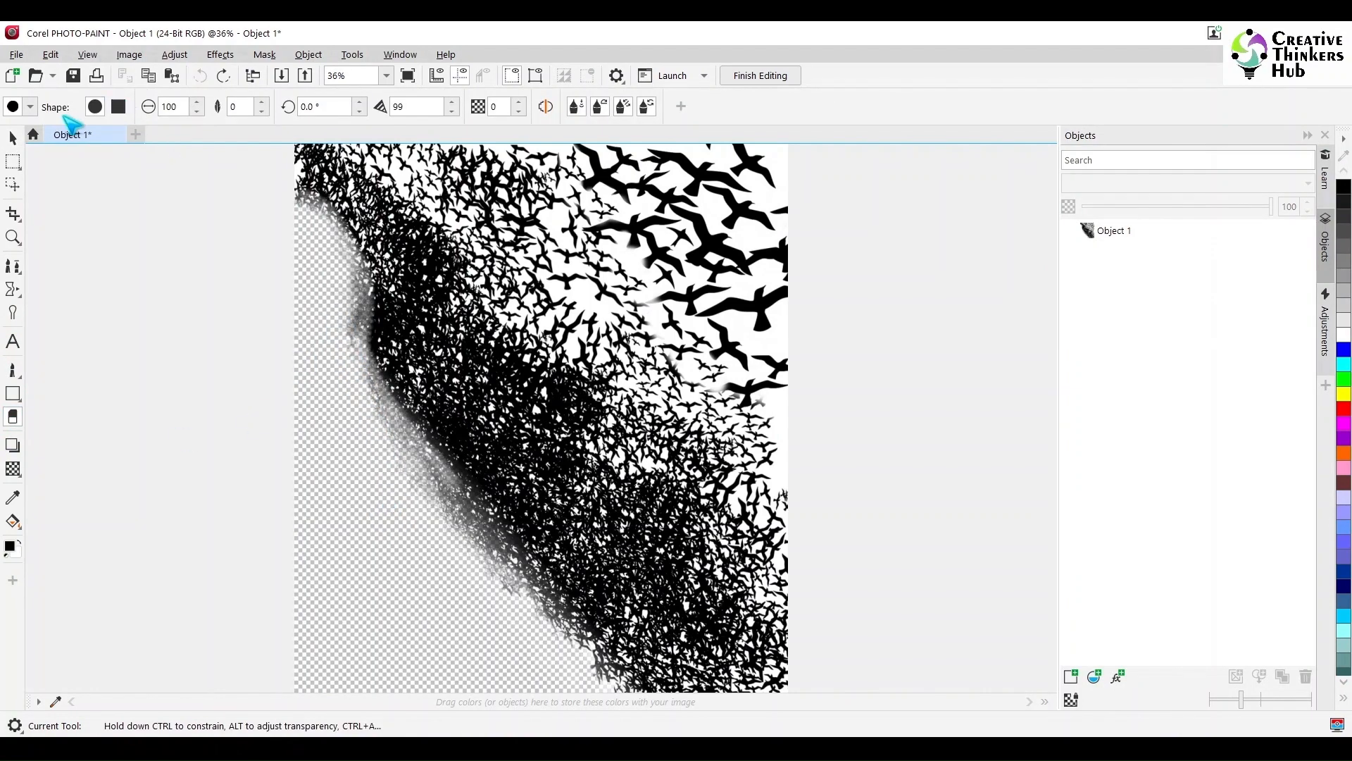
click(29, 106)
click(145, 141)
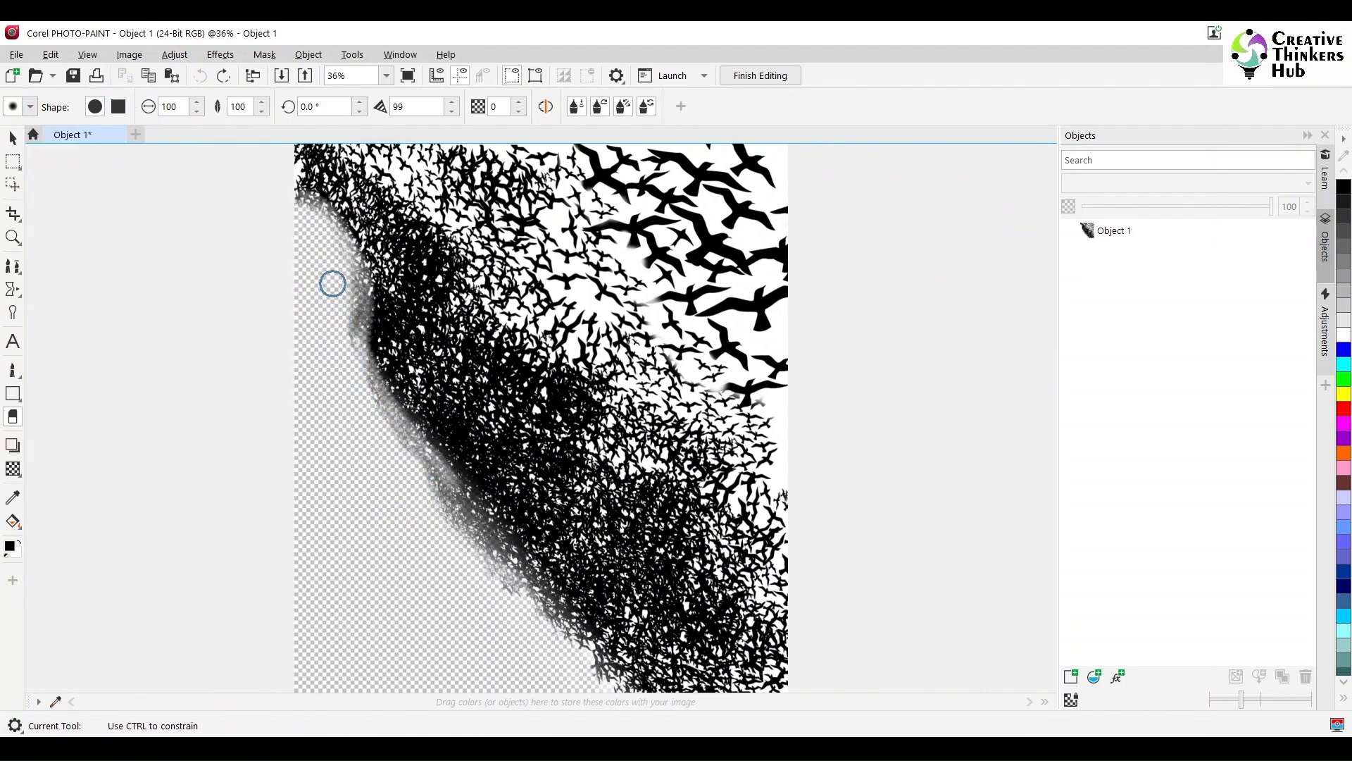
mouse_move(333, 283)
mouse_down()
mouse_move(368, 401)
mouse_move(455, 540)
mouse_up()
Step: Switch the Eraser to a textured brush preset at nib size 100 and erase along the birds' hazy curved edge
click(30, 107)
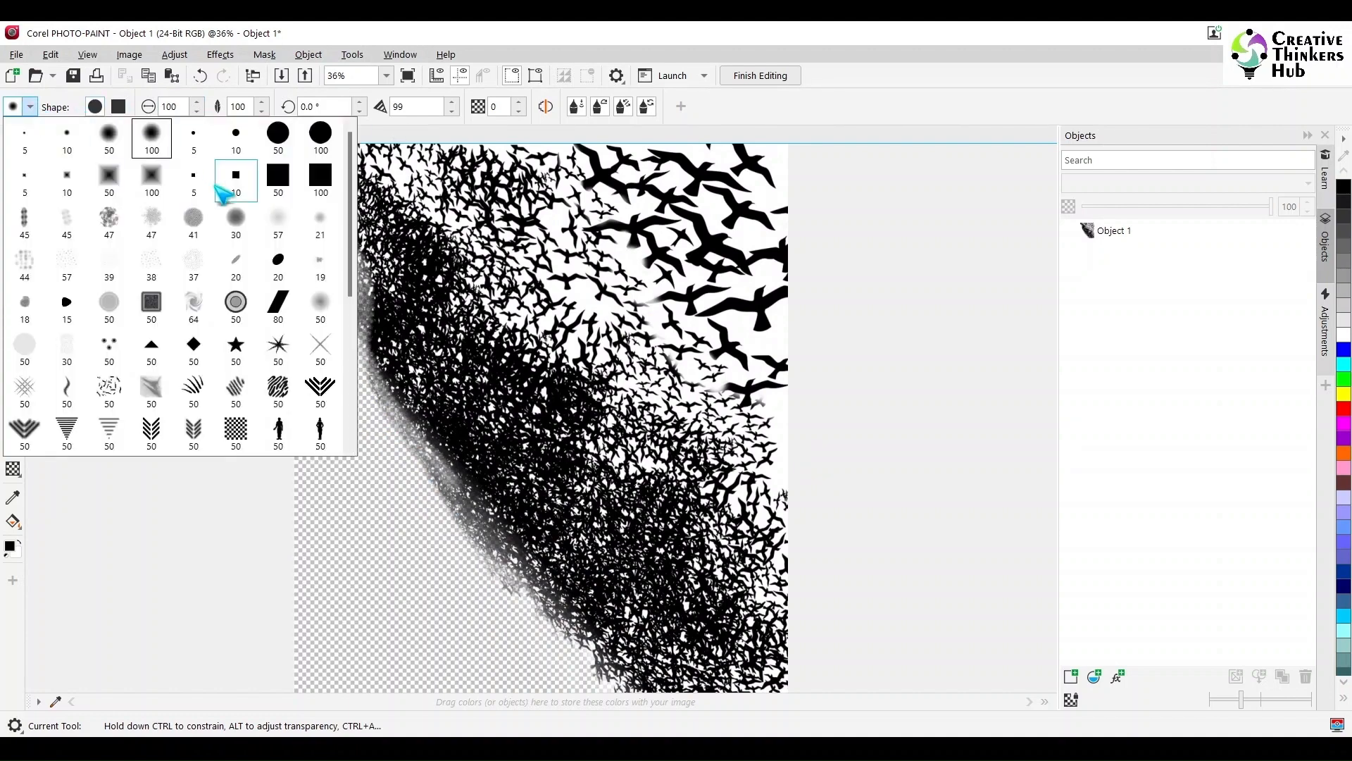
click(202, 159)
mouse_move(336, 280)
mouse_down()
mouse_move(369, 390)
mouse_move(429, 500)
mouse_up()
key(ctrl+z)
drag(341, 312, 458, 557)
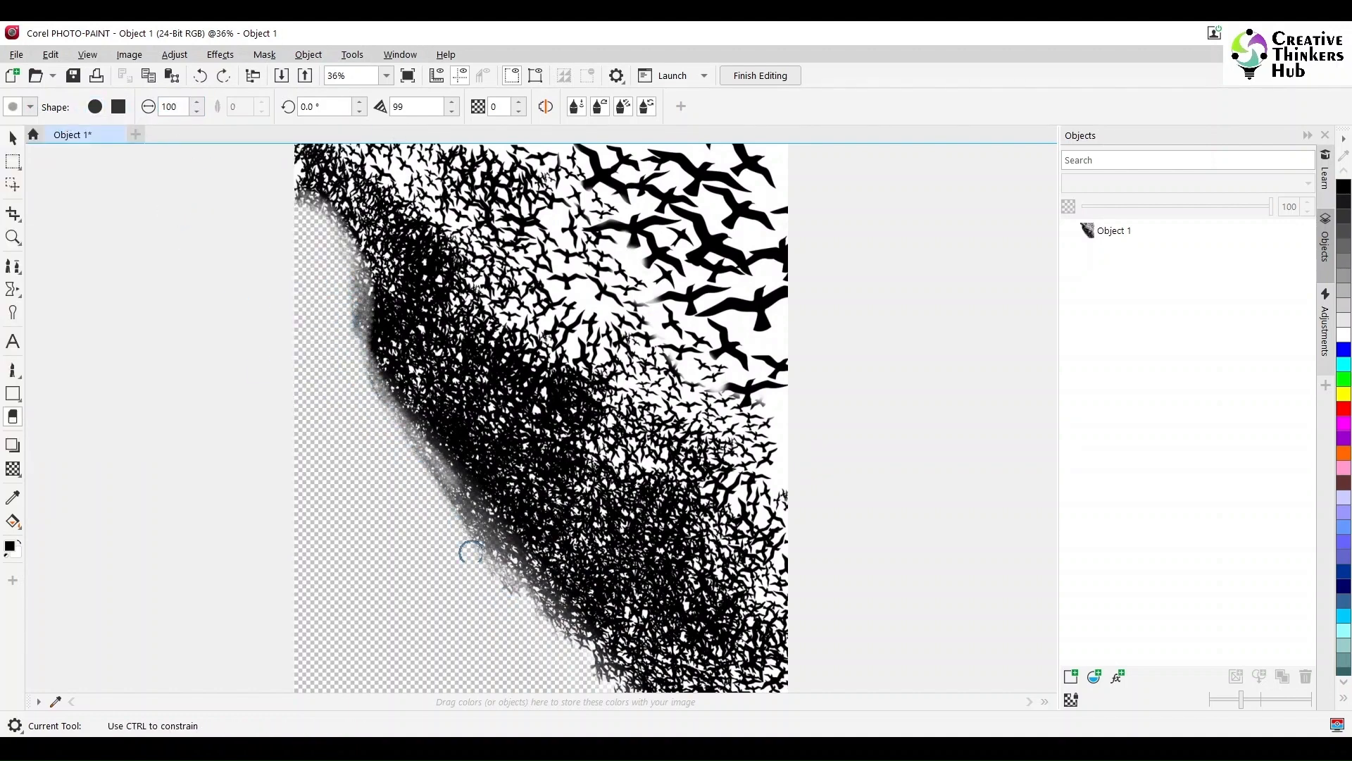
Step: Set the Eraser transparency to 50 and finish editing, saving the changes to the bird bitmap
text(0)
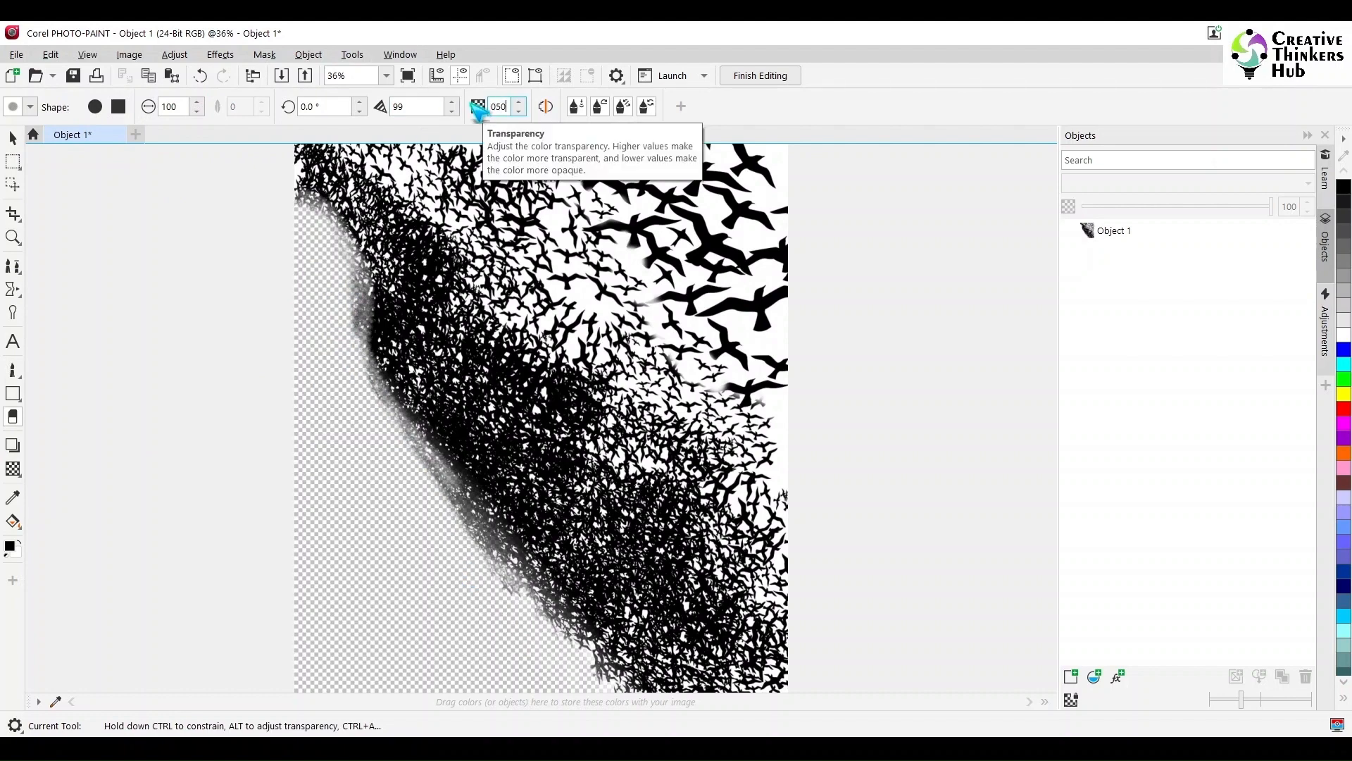
text(50)
key(Return)
click(760, 75)
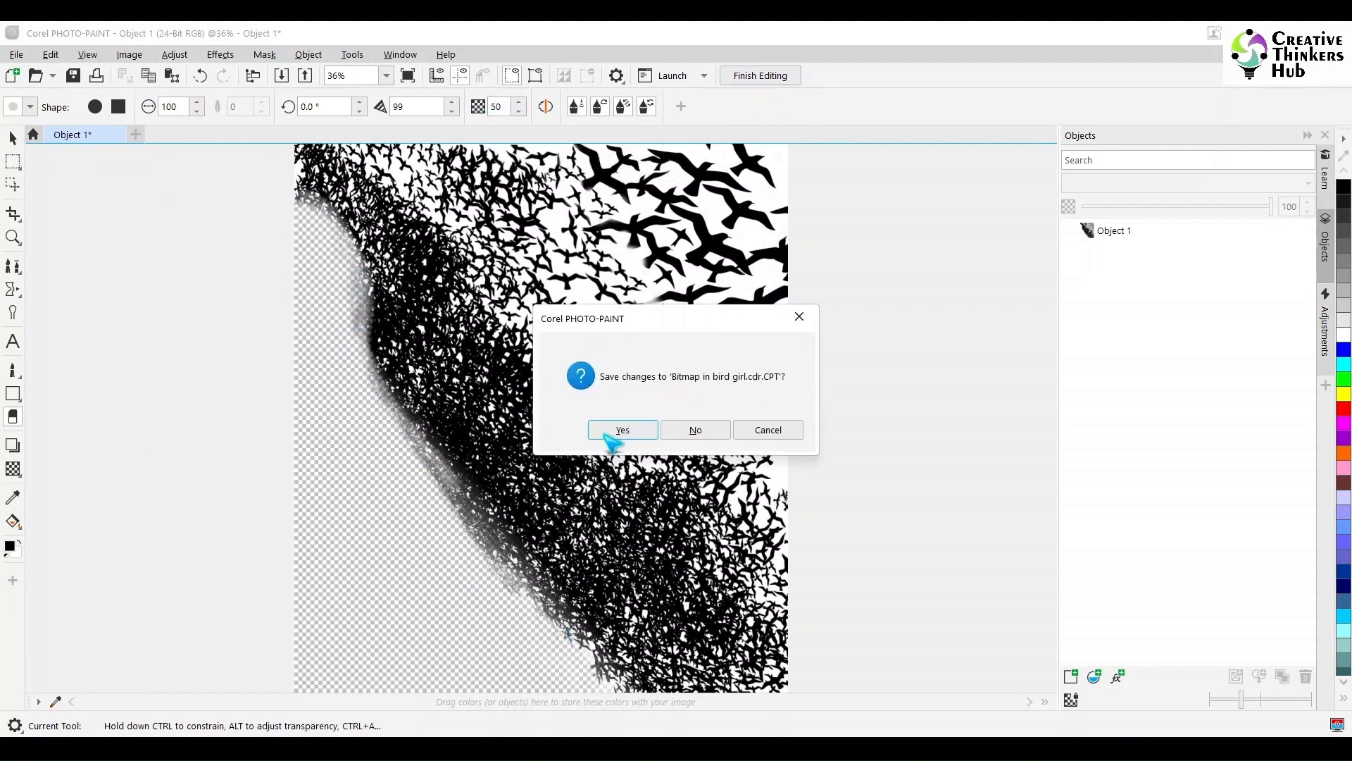
click(623, 345)
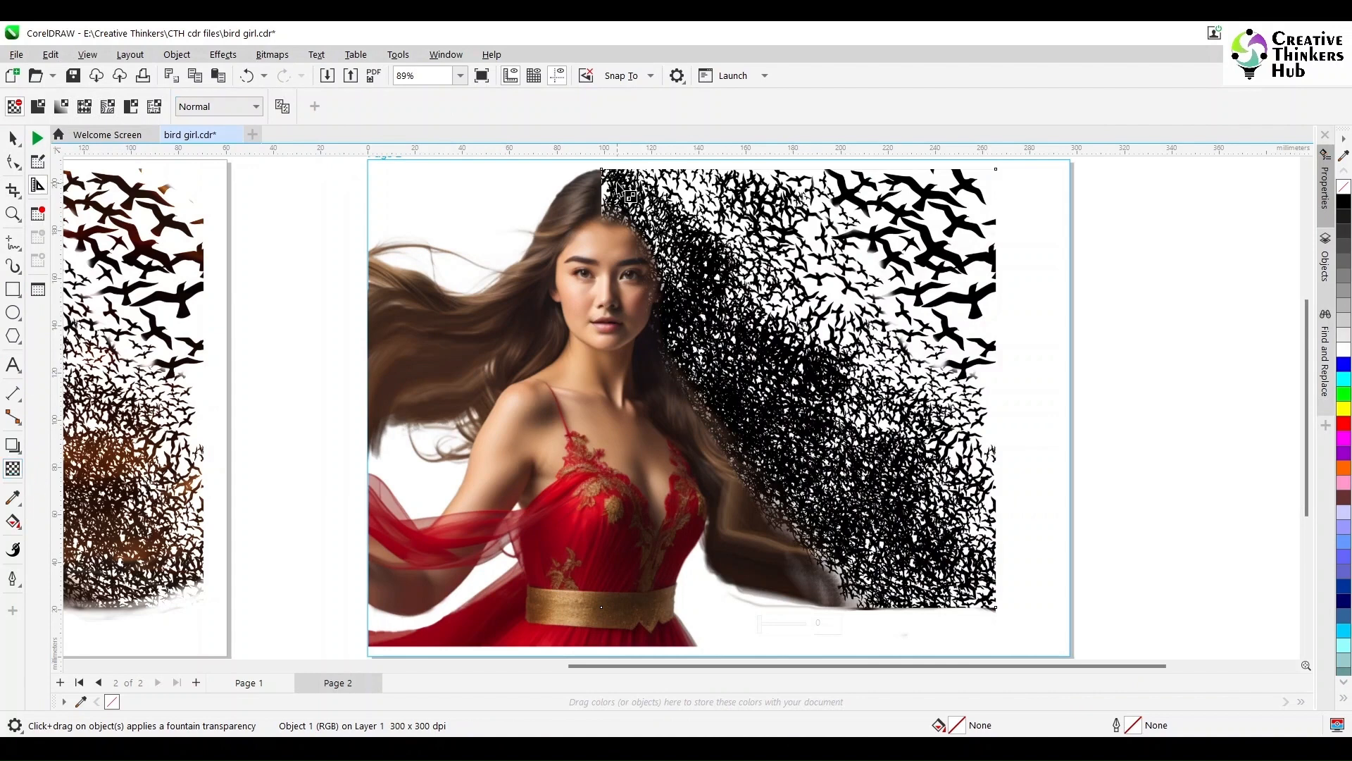
Step: Fade the bird bitmap's upper left edge over the woman's hair with a short horizontal fountain transparency and convert it to a bitmap
drag(604, 191, 626, 191)
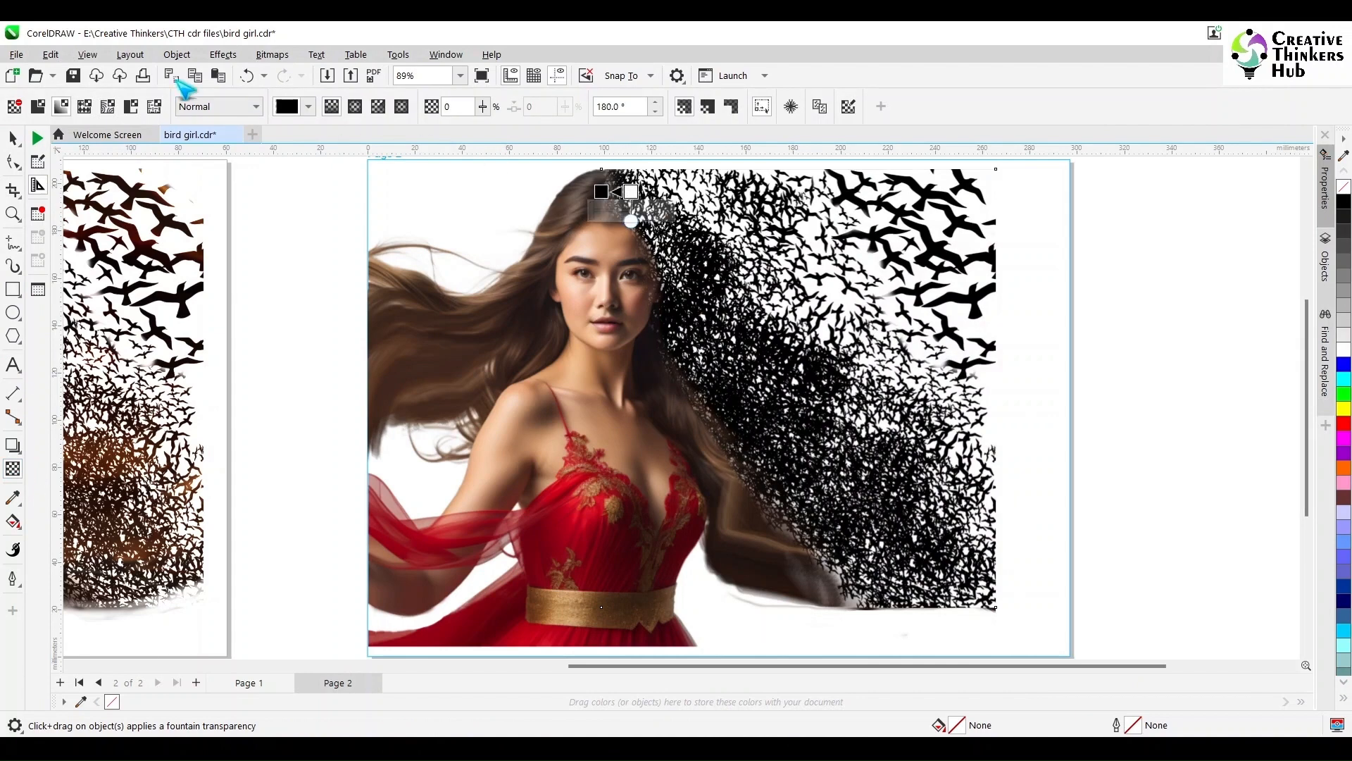
click(272, 54)
click(297, 76)
click(695, 474)
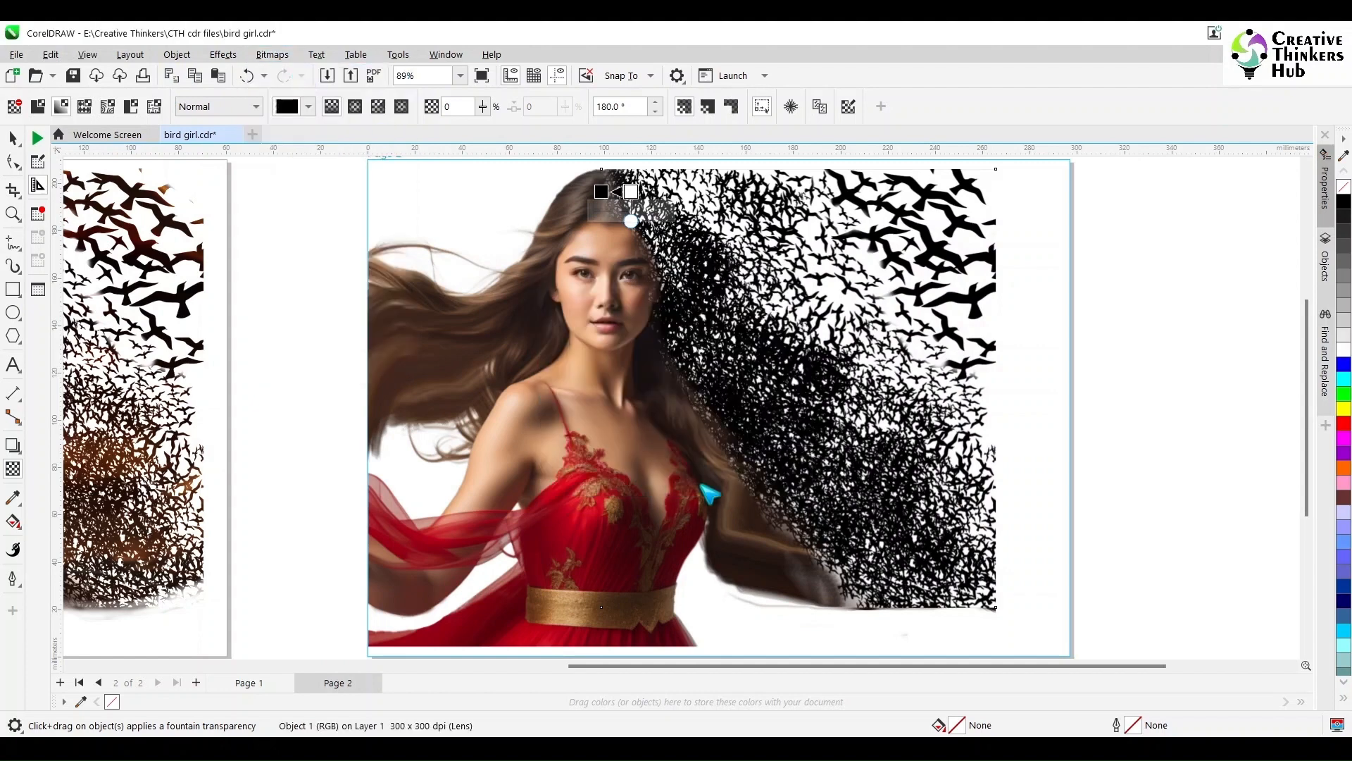
Step: Fade the birds' lower edge over the long hair with a fountain transparency angled at about -145.3°
mouse_move(753, 450)
mouse_down()
mouse_move(778, 482)
mouse_move(772, 436)
mouse_up()
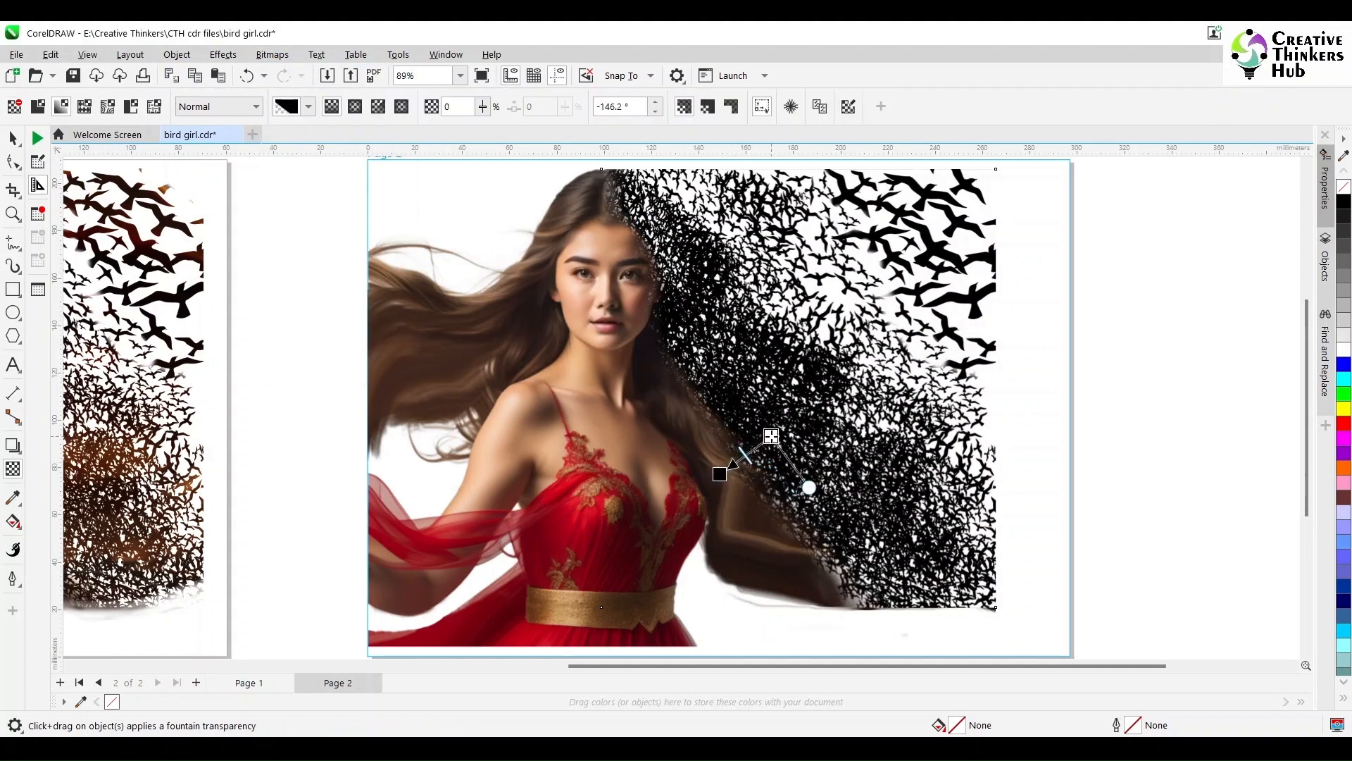
drag(720, 474, 716, 480)
drag(771, 436, 775, 432)
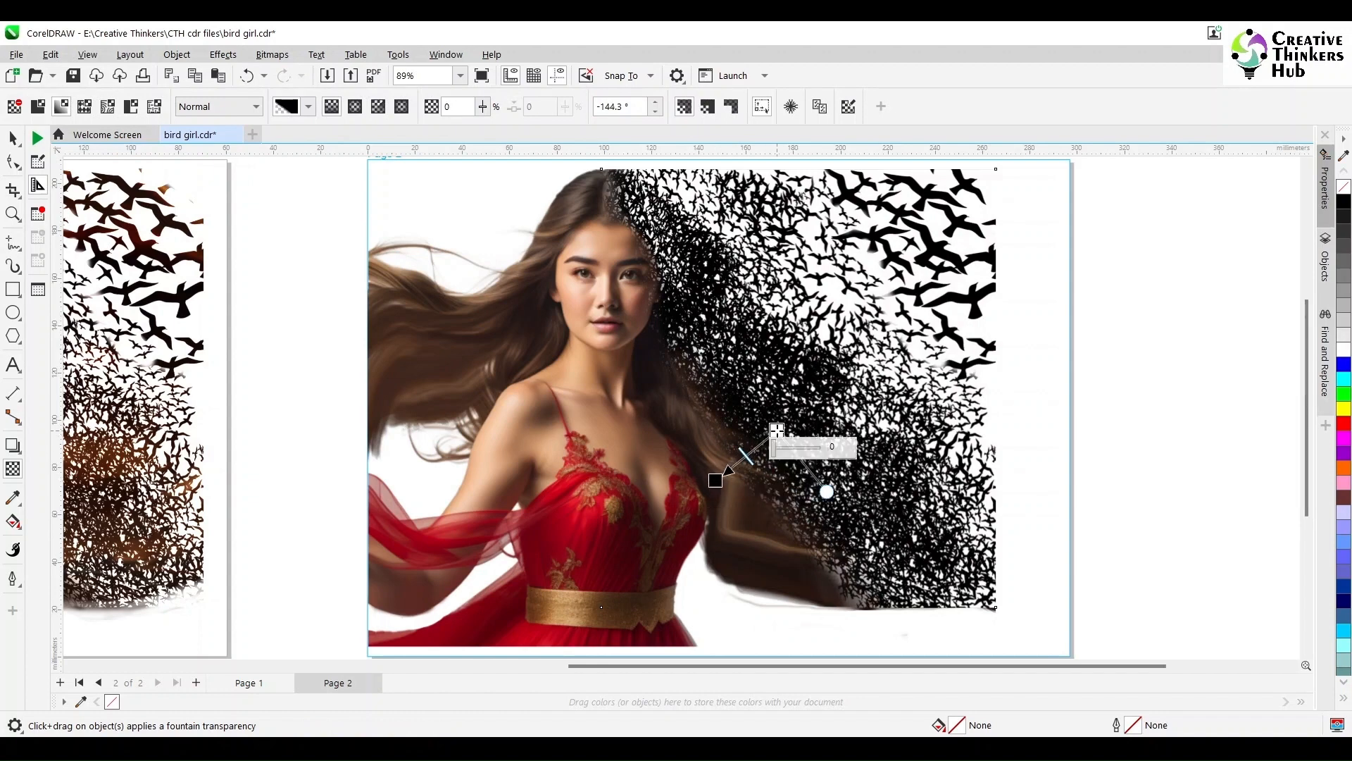
drag(827, 492, 833, 480)
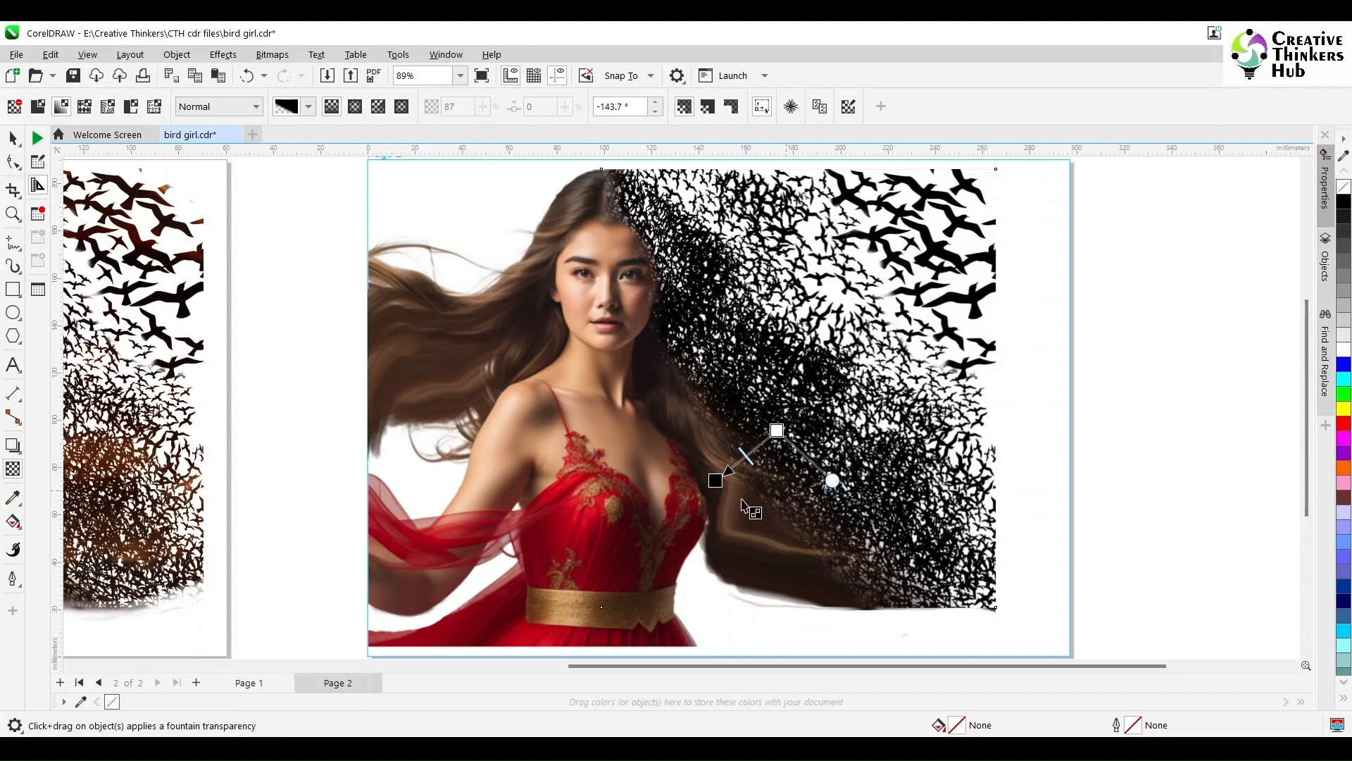
drag(777, 430, 767, 440)
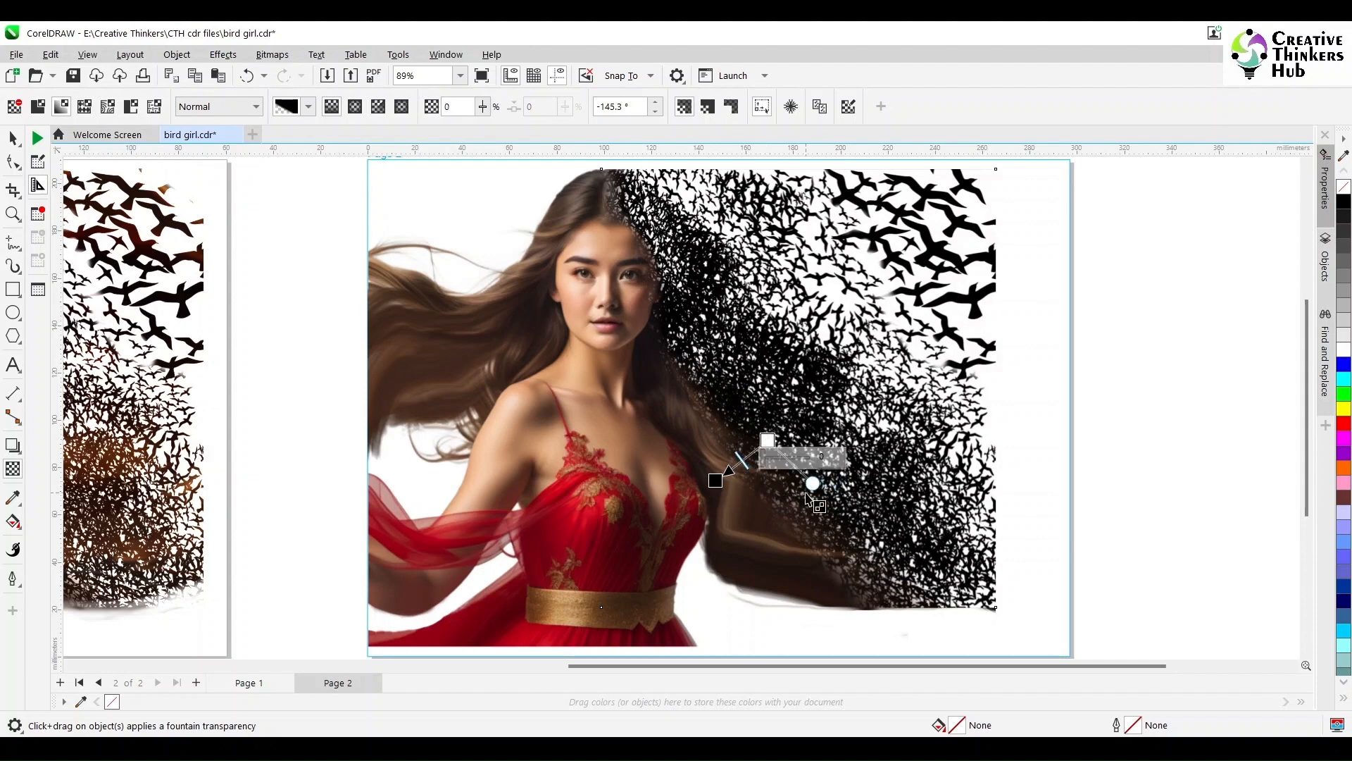
drag(813, 484, 817, 485)
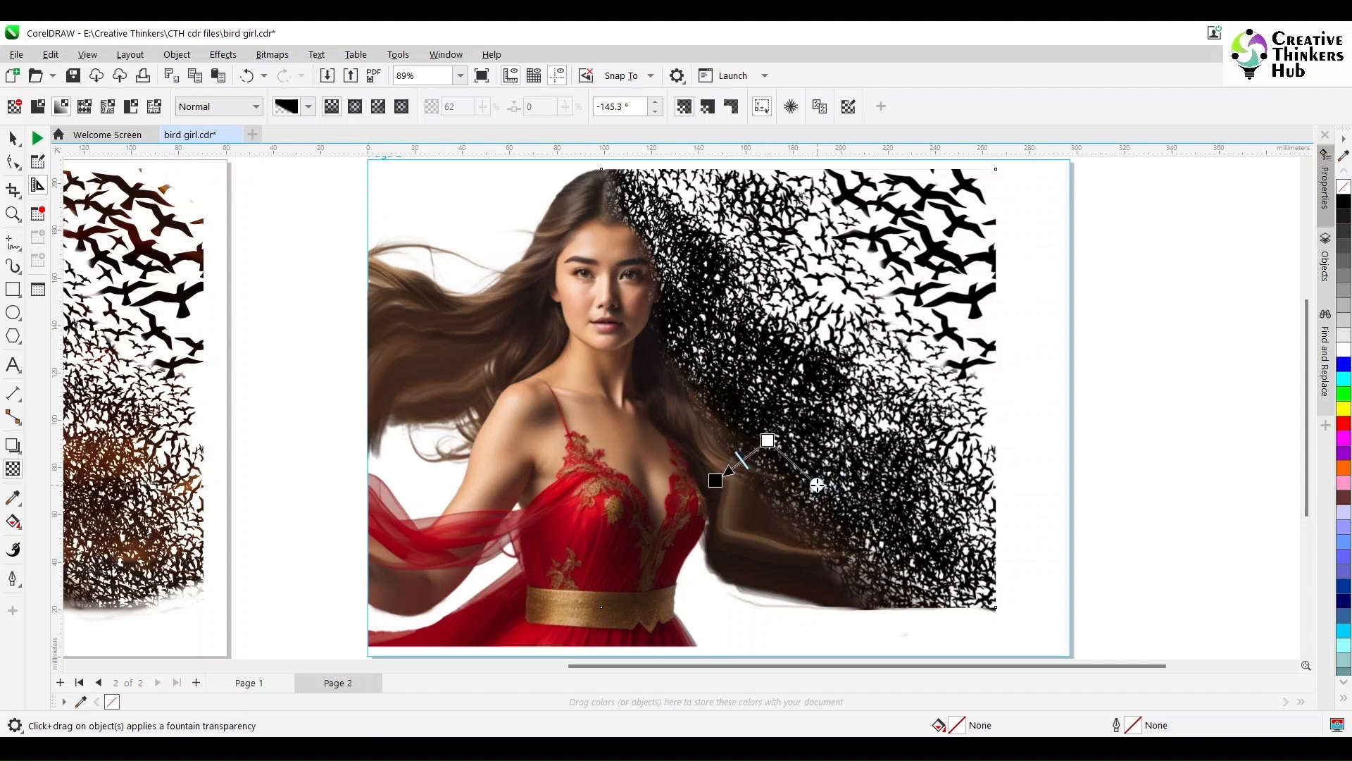
Step: Convert the faded bird object to a bitmap and set its transparency merge mode to Add
click(272, 54)
click(296, 72)
click(689, 479)
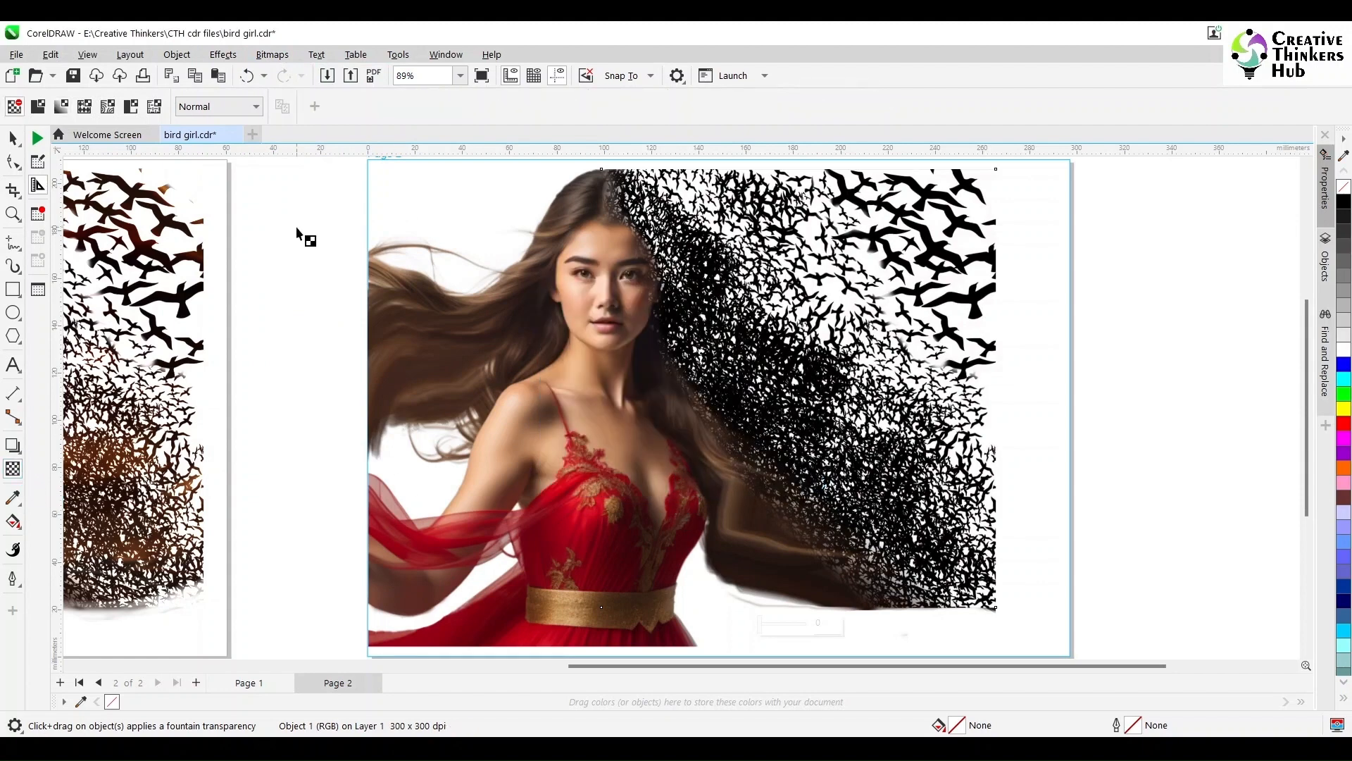
click(218, 106)
click(236, 172)
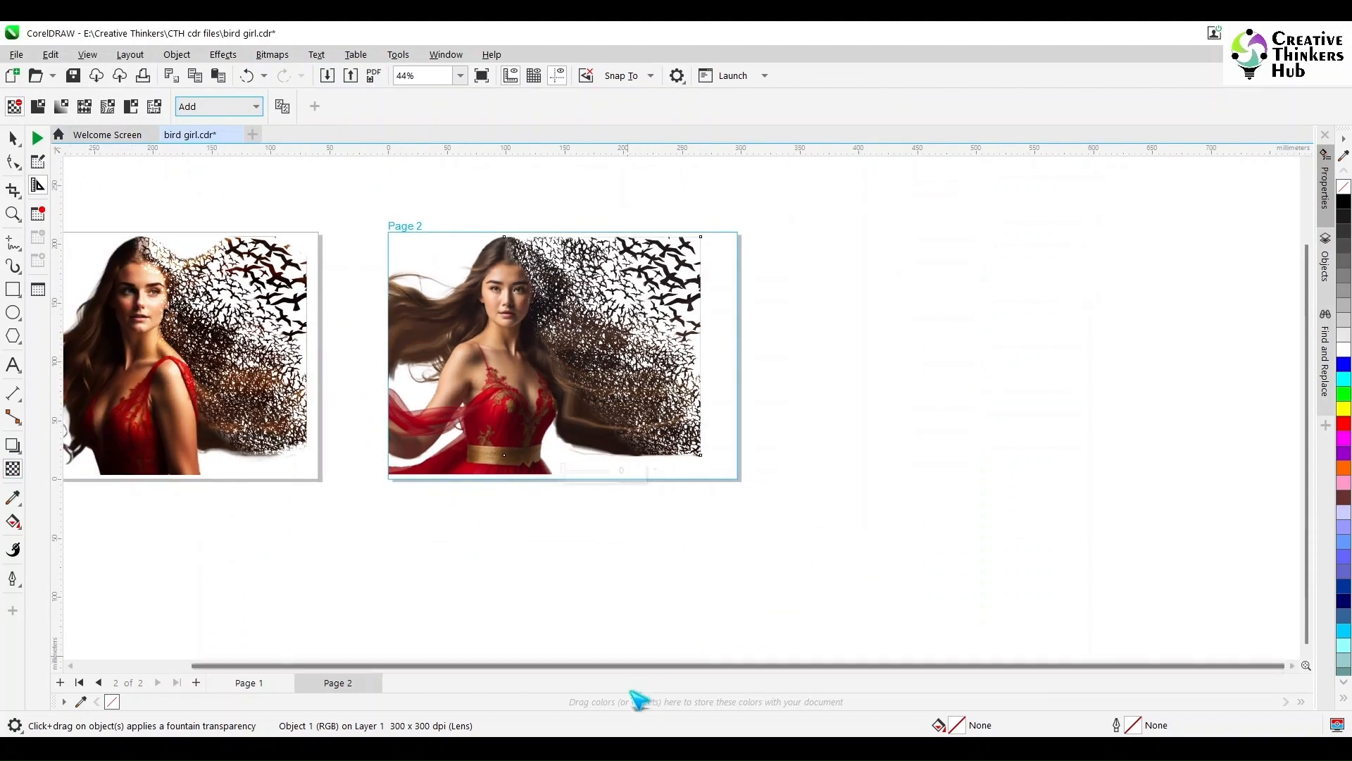
click(17, 217)
drag(767, 217, 133, 495)
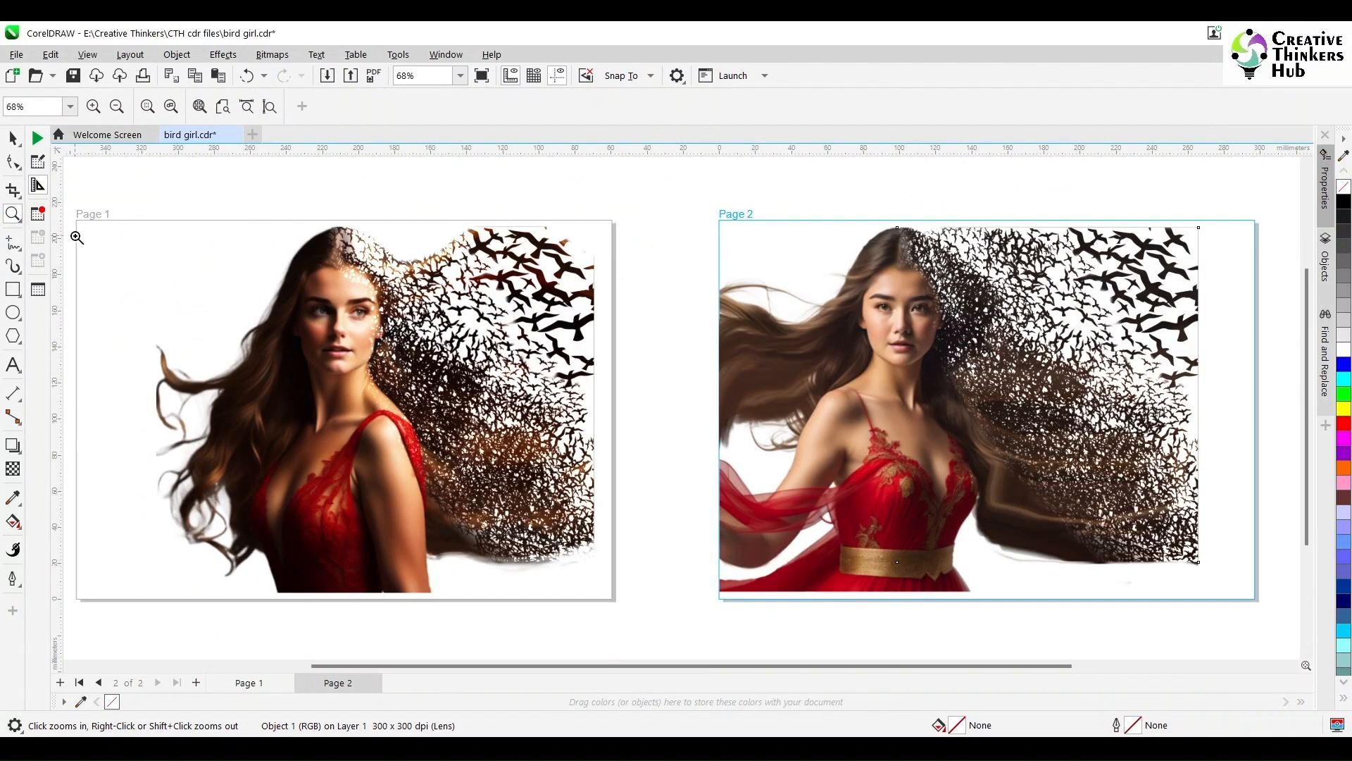
drag(69, 211, 1267, 619)
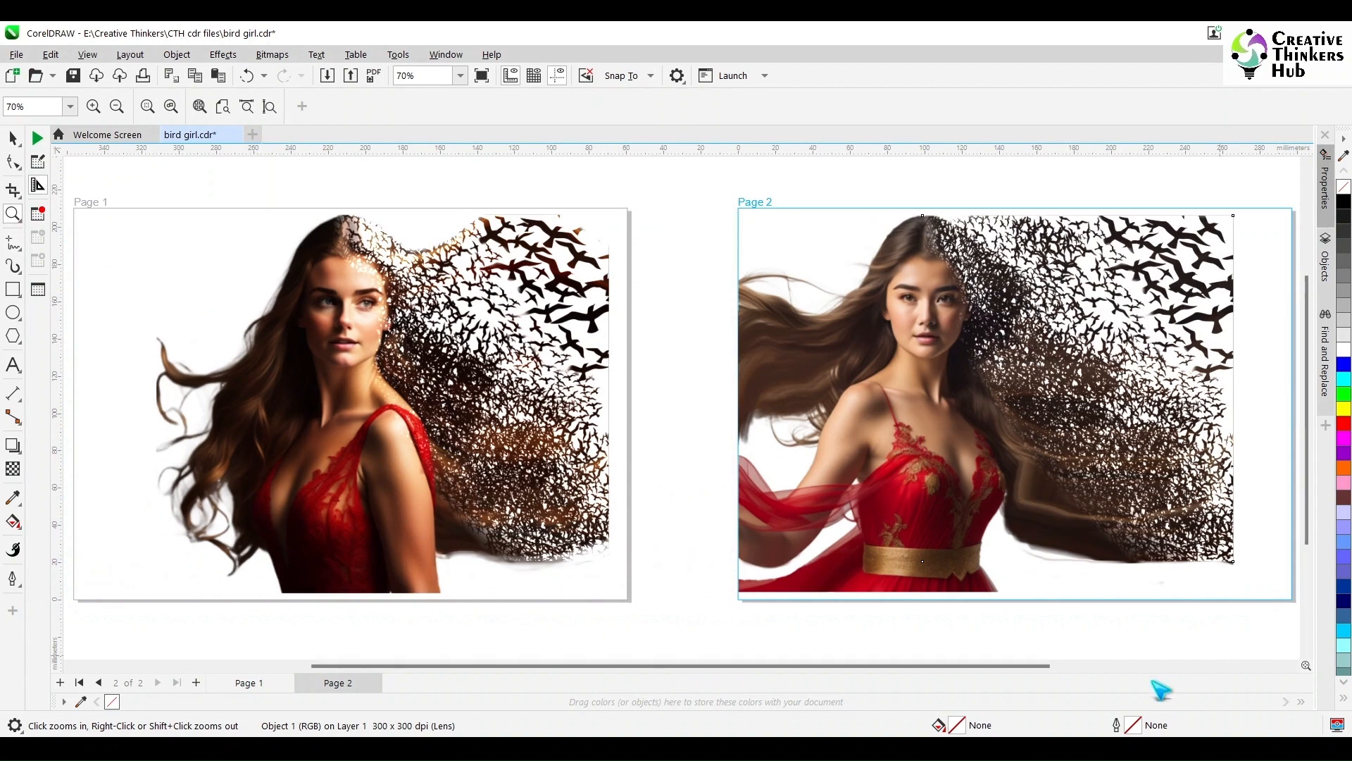